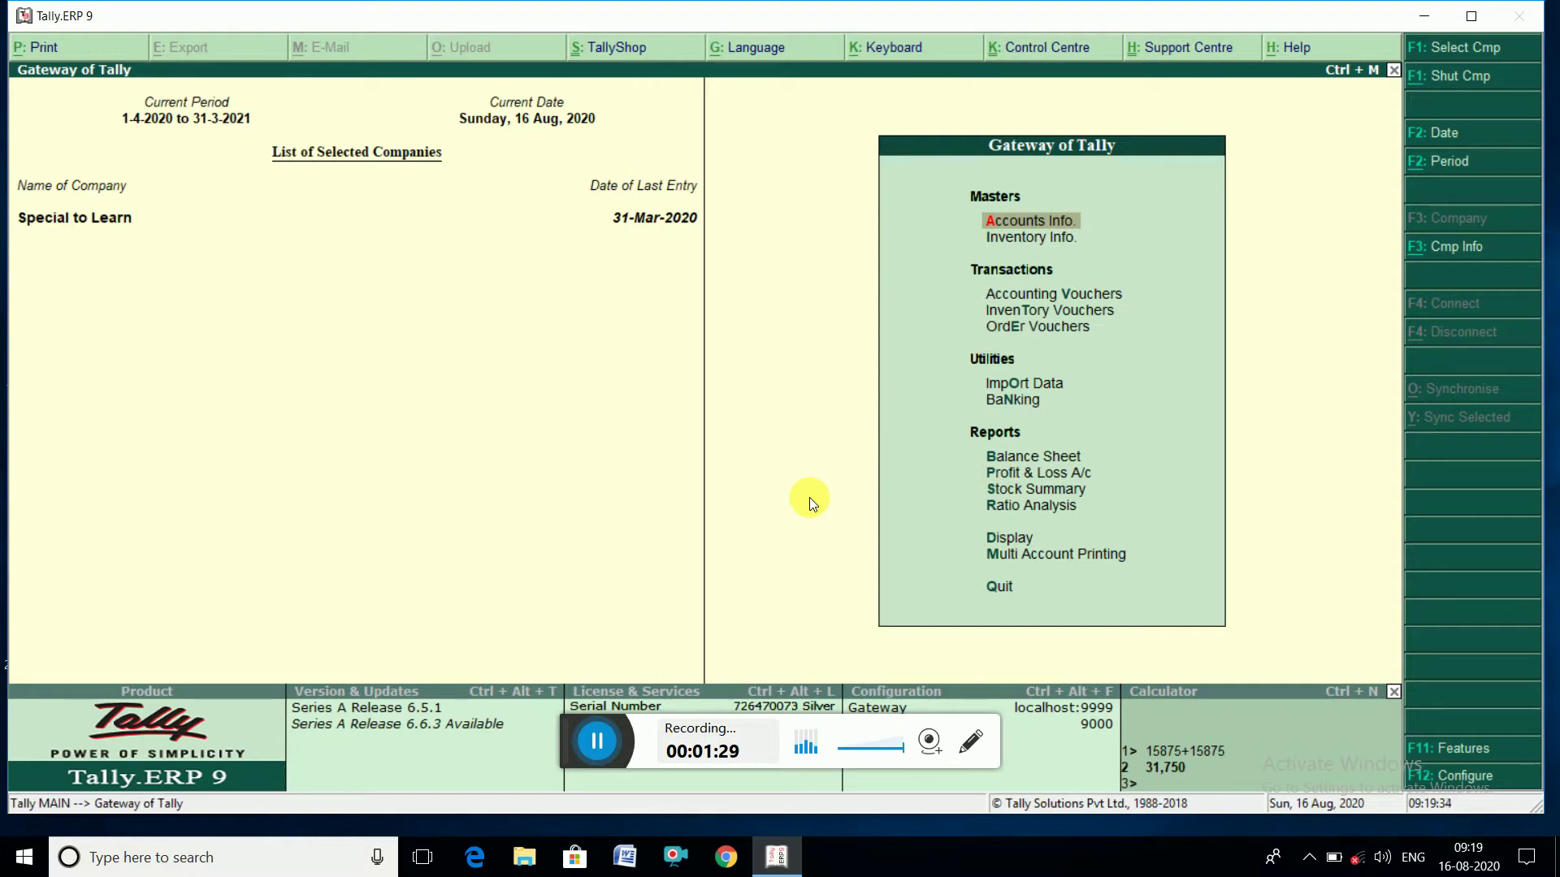
# - Start a purchase voucher and enter supplier invoice number 53 dated 16-Aug-2020
pyautogui.press('Down')
pyautogui.press('Down')
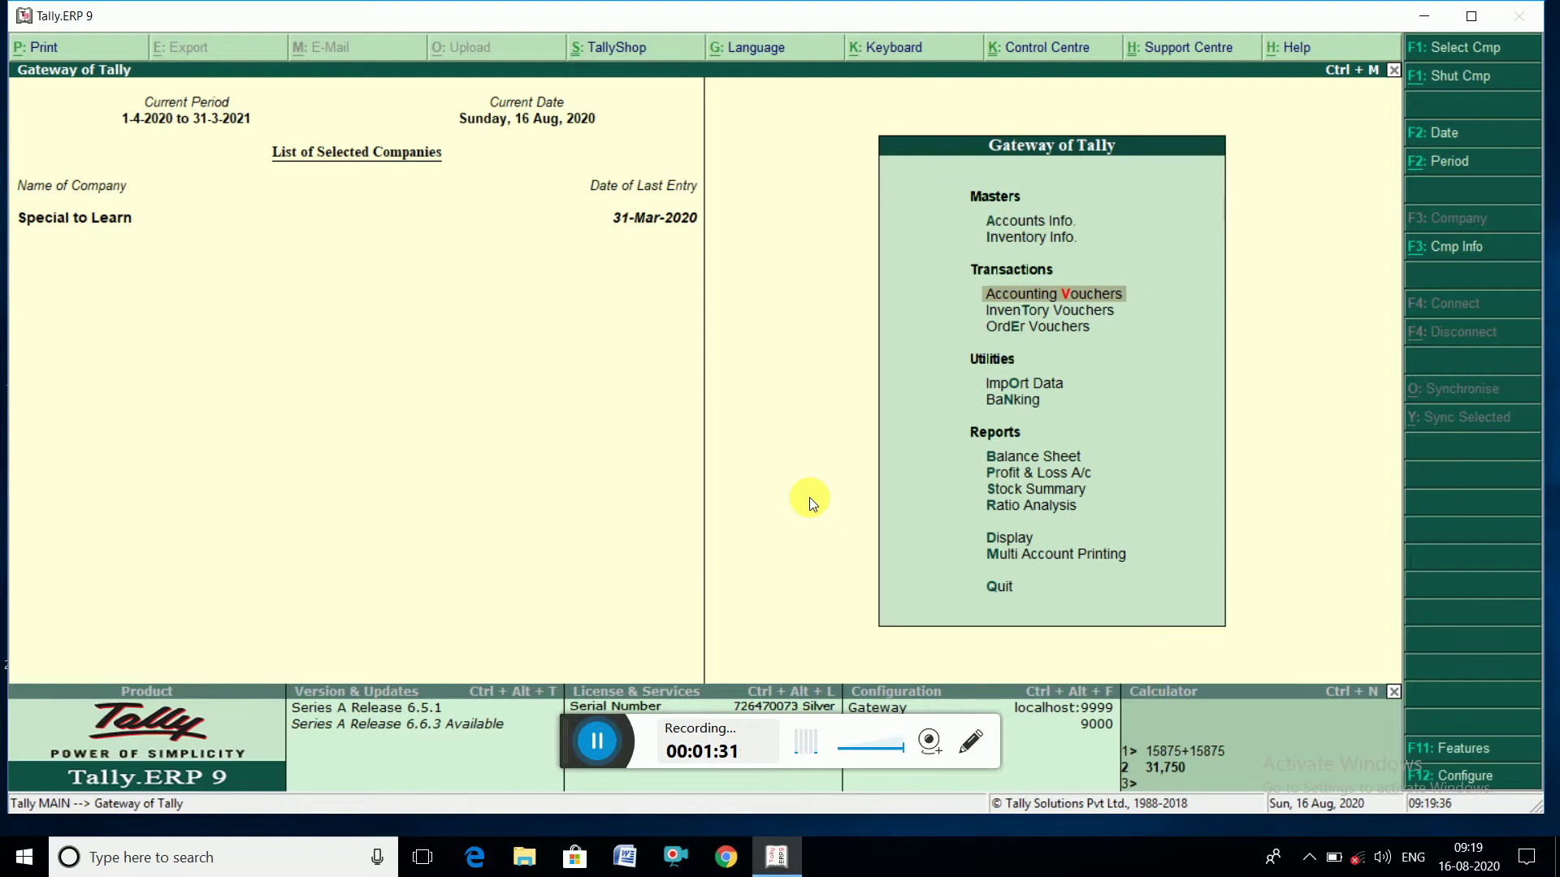
pyautogui.press('Return')
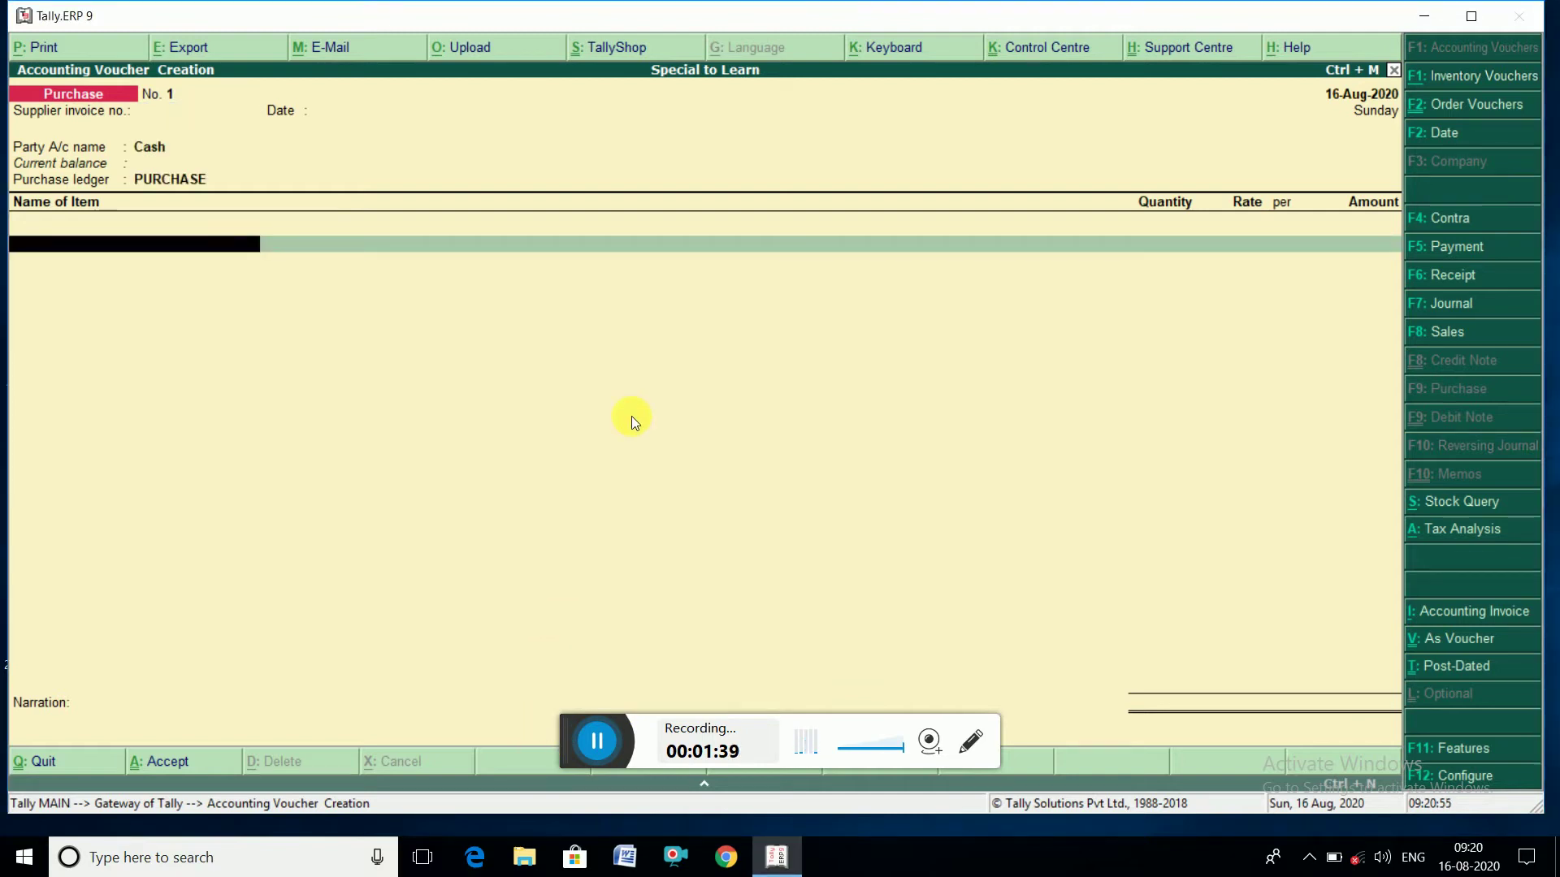
pyautogui.press('BackSpace')
pyautogui.press('BackSpace')
pyautogui.press('BackSpace')
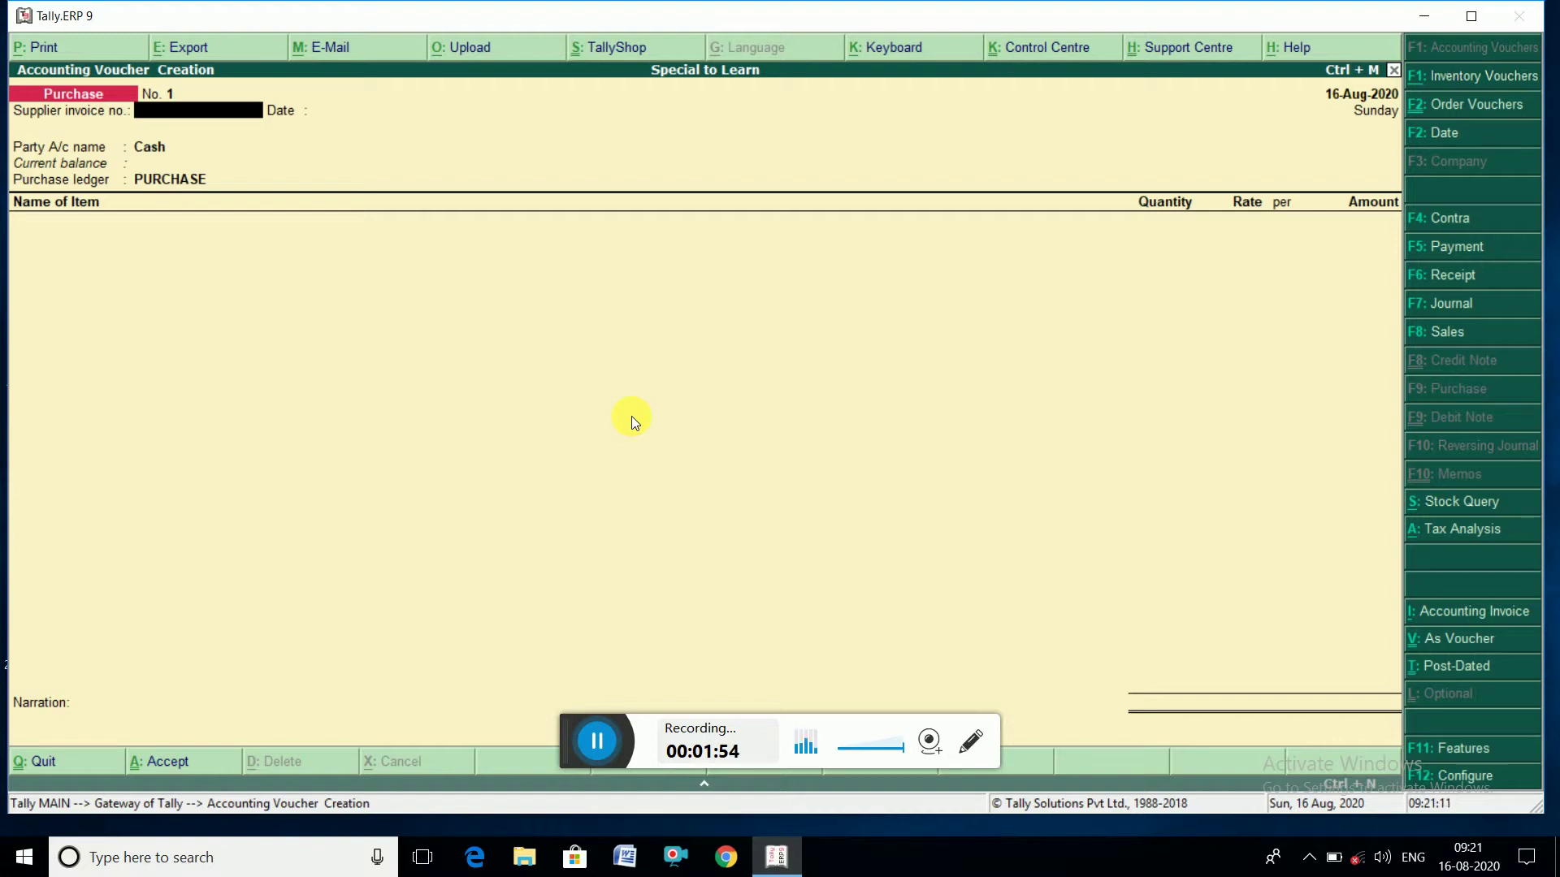
pyautogui.write('53')
pyautogui.press('Return')
pyautogui.press('Return')
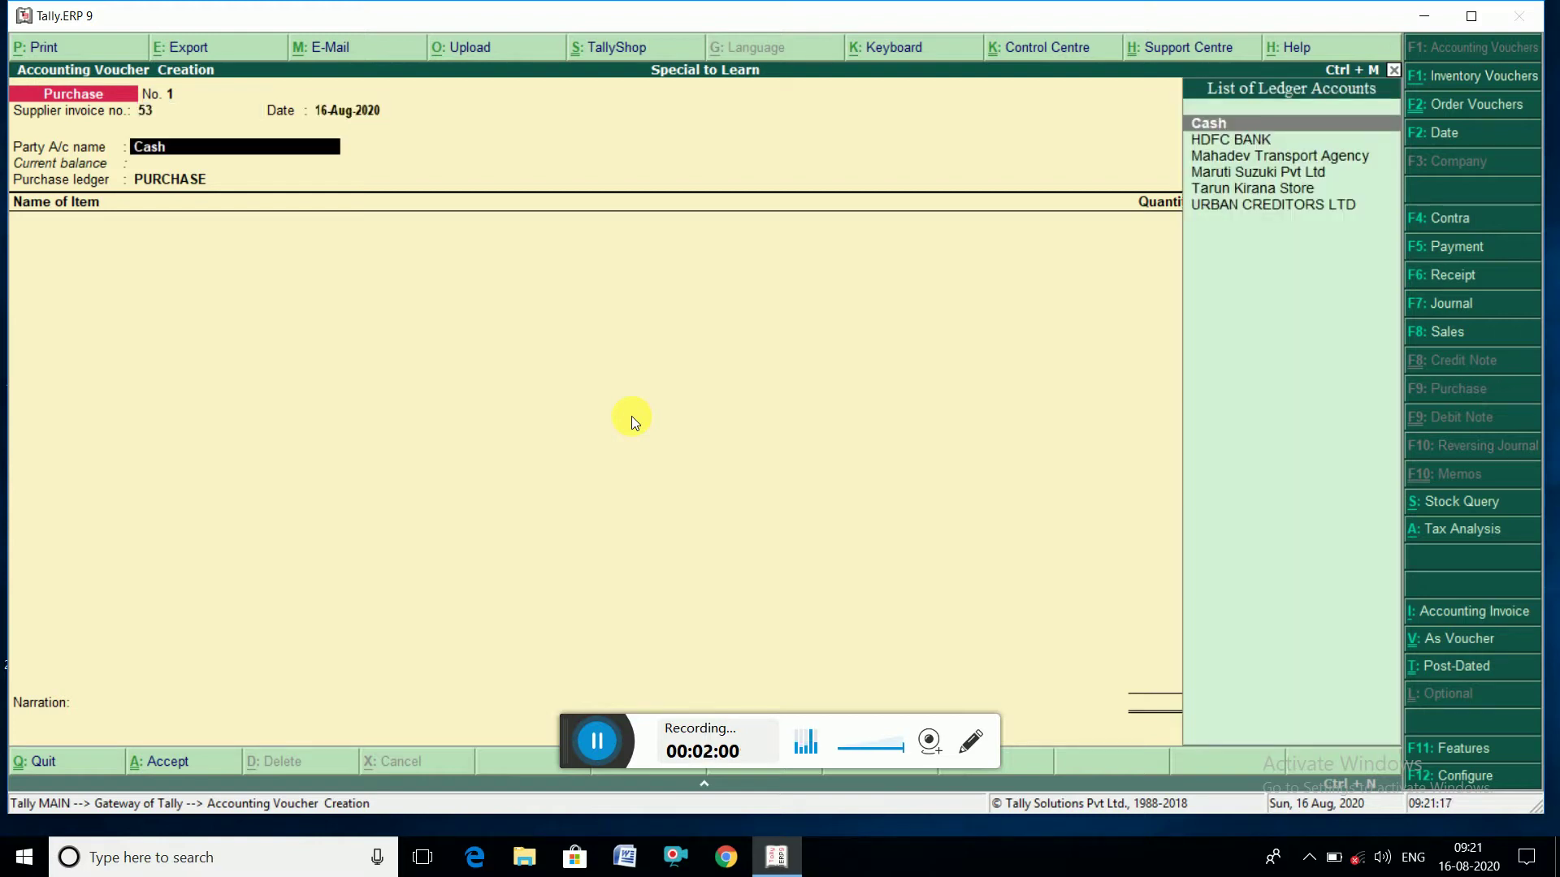
# - Set the voucher's party account to Tarun Kirana Store
pyautogui.press('Down')
pyautogui.press('Down')
pyautogui.press('Down')
pyautogui.press('Down')
pyautogui.press('Return')
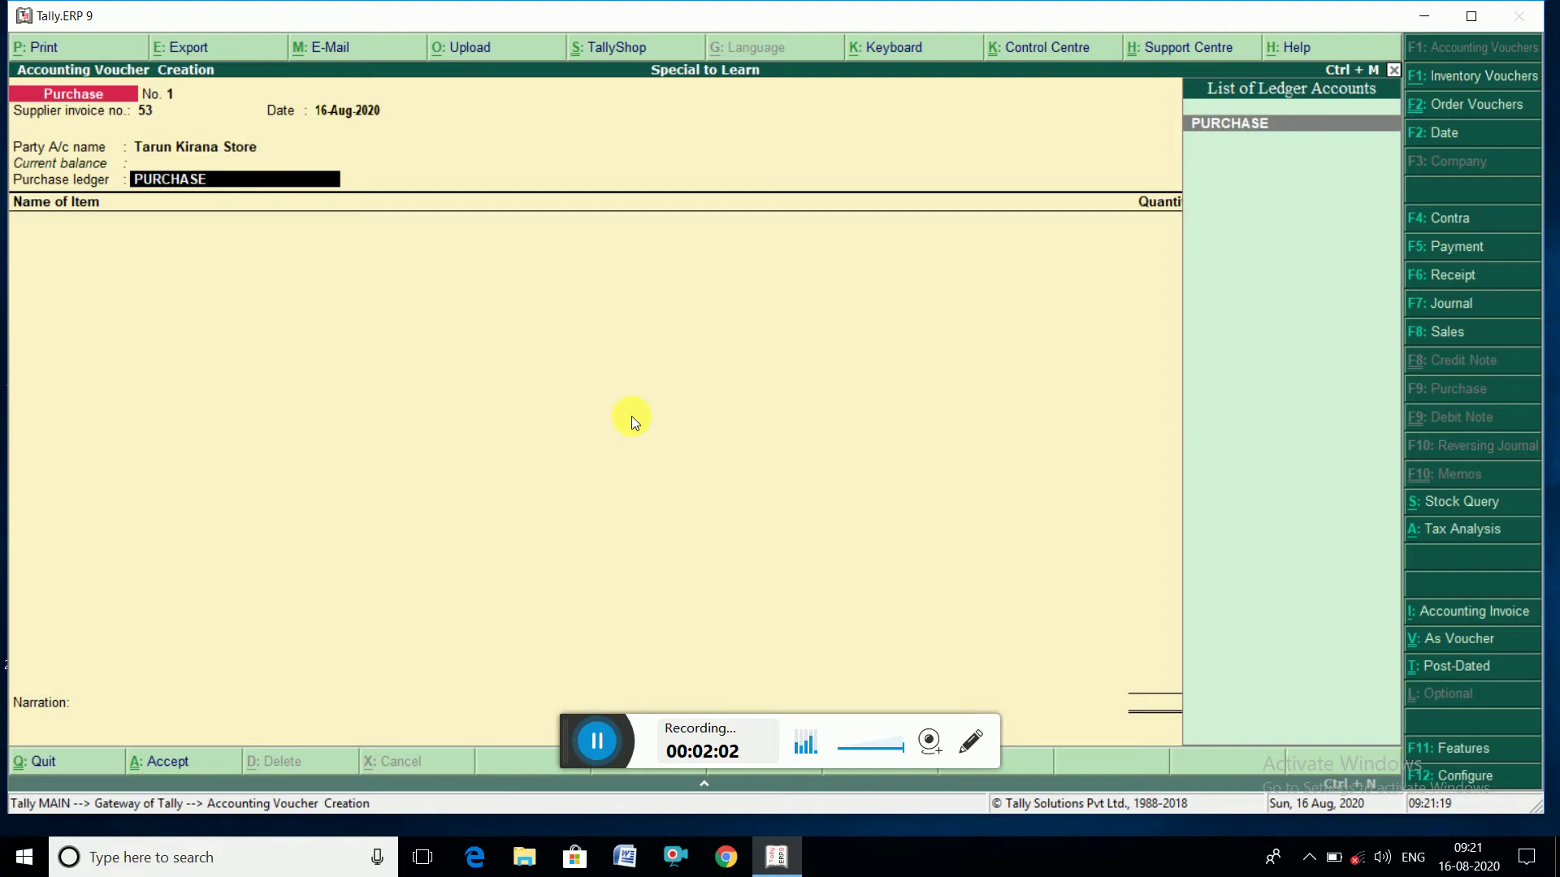
# - Open the Tarun Kirana Store ledger for alteration and go through its group, bill-by-bill, credit limit and inventory settings
pyautogui.press('BackSpace')
pyautogui.hotkey('ctrl', 'Return')
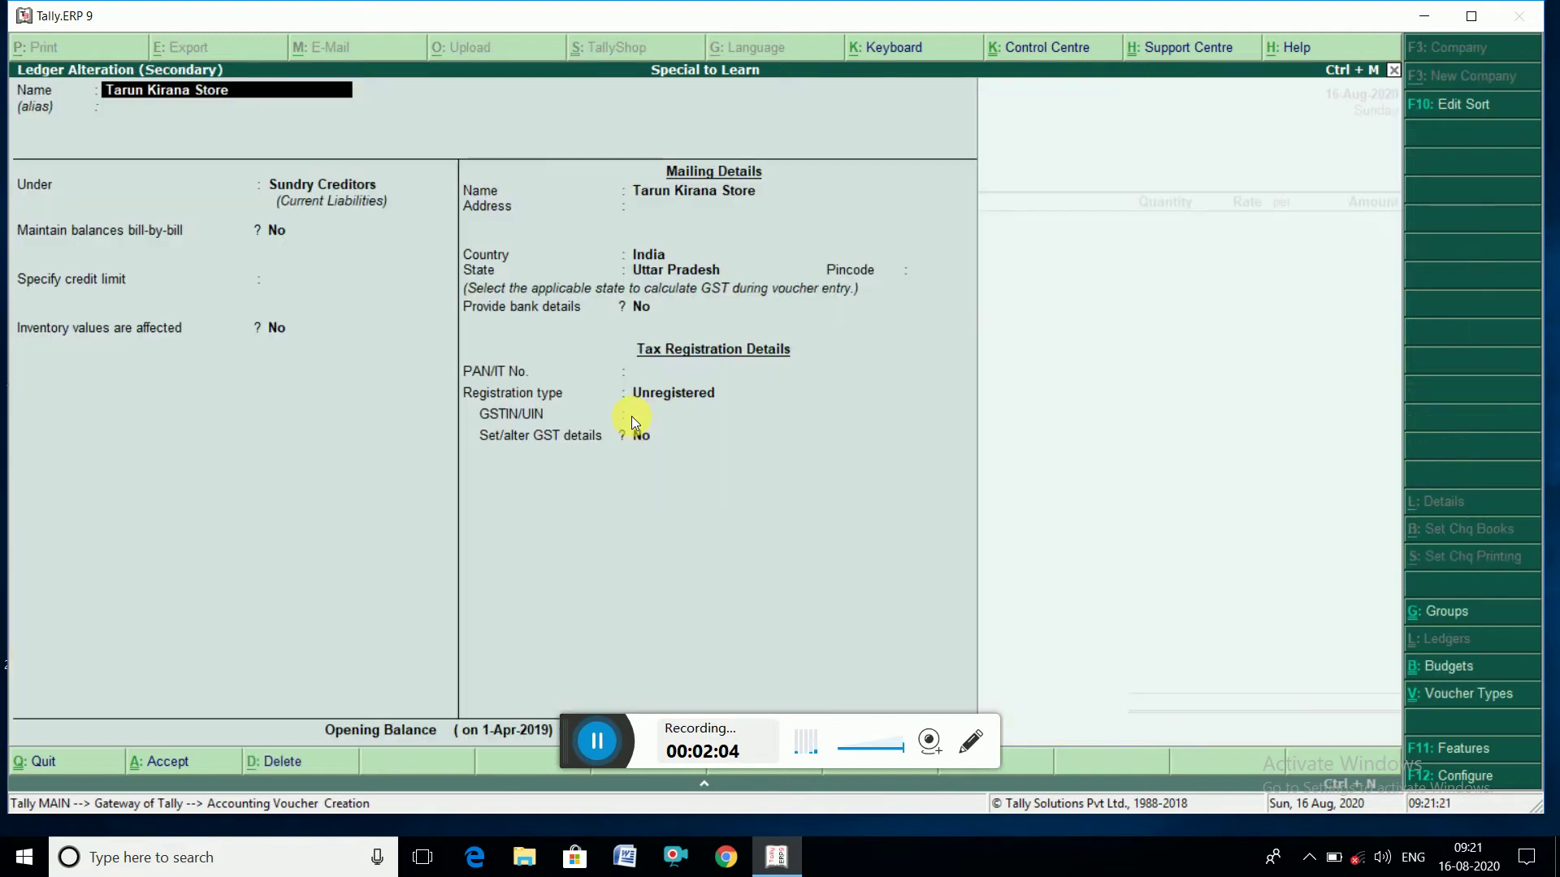
pyautogui.press('Return')
pyautogui.press('Return')
pyautogui.press('Return')
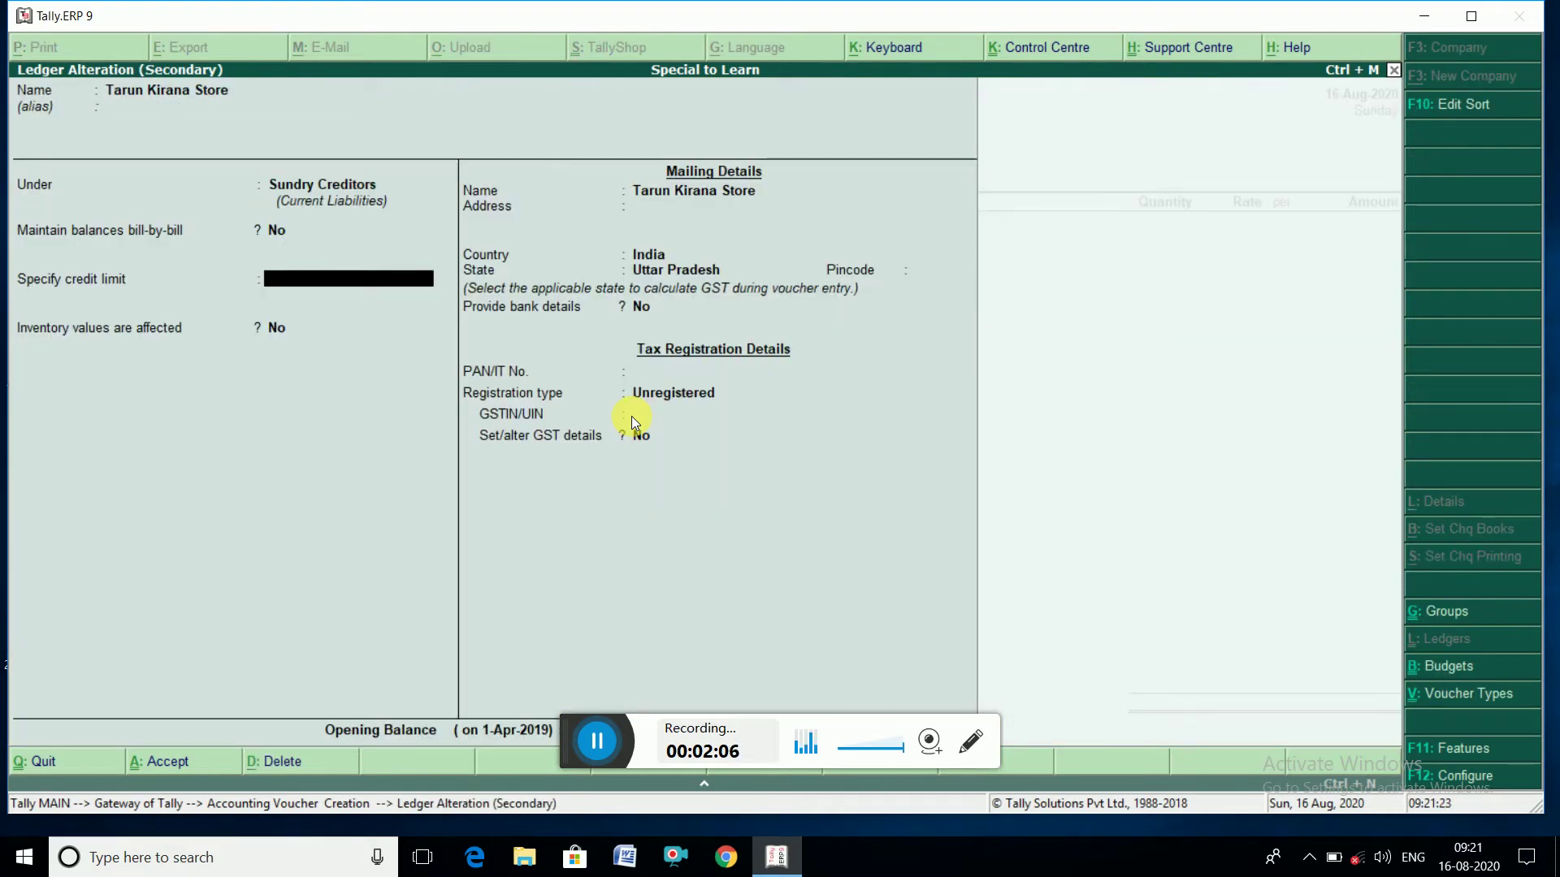
pyautogui.press('BackSpace')
pyautogui.write('.')
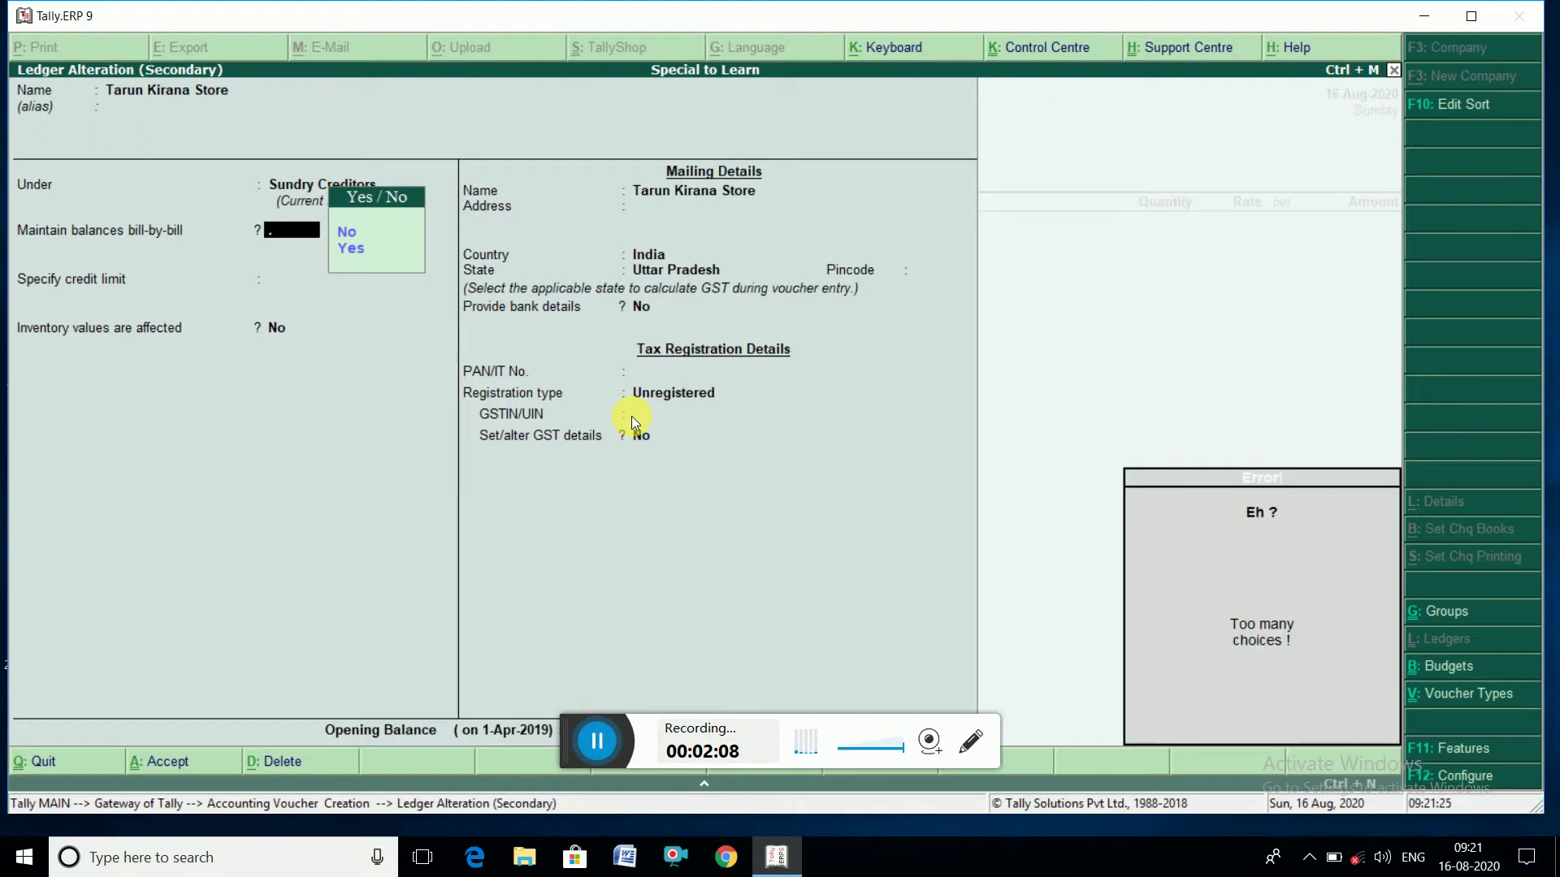
pyautogui.press('BackSpace')
pyautogui.press('Return')
pyautogui.press('Return')
pyautogui.press('Return')
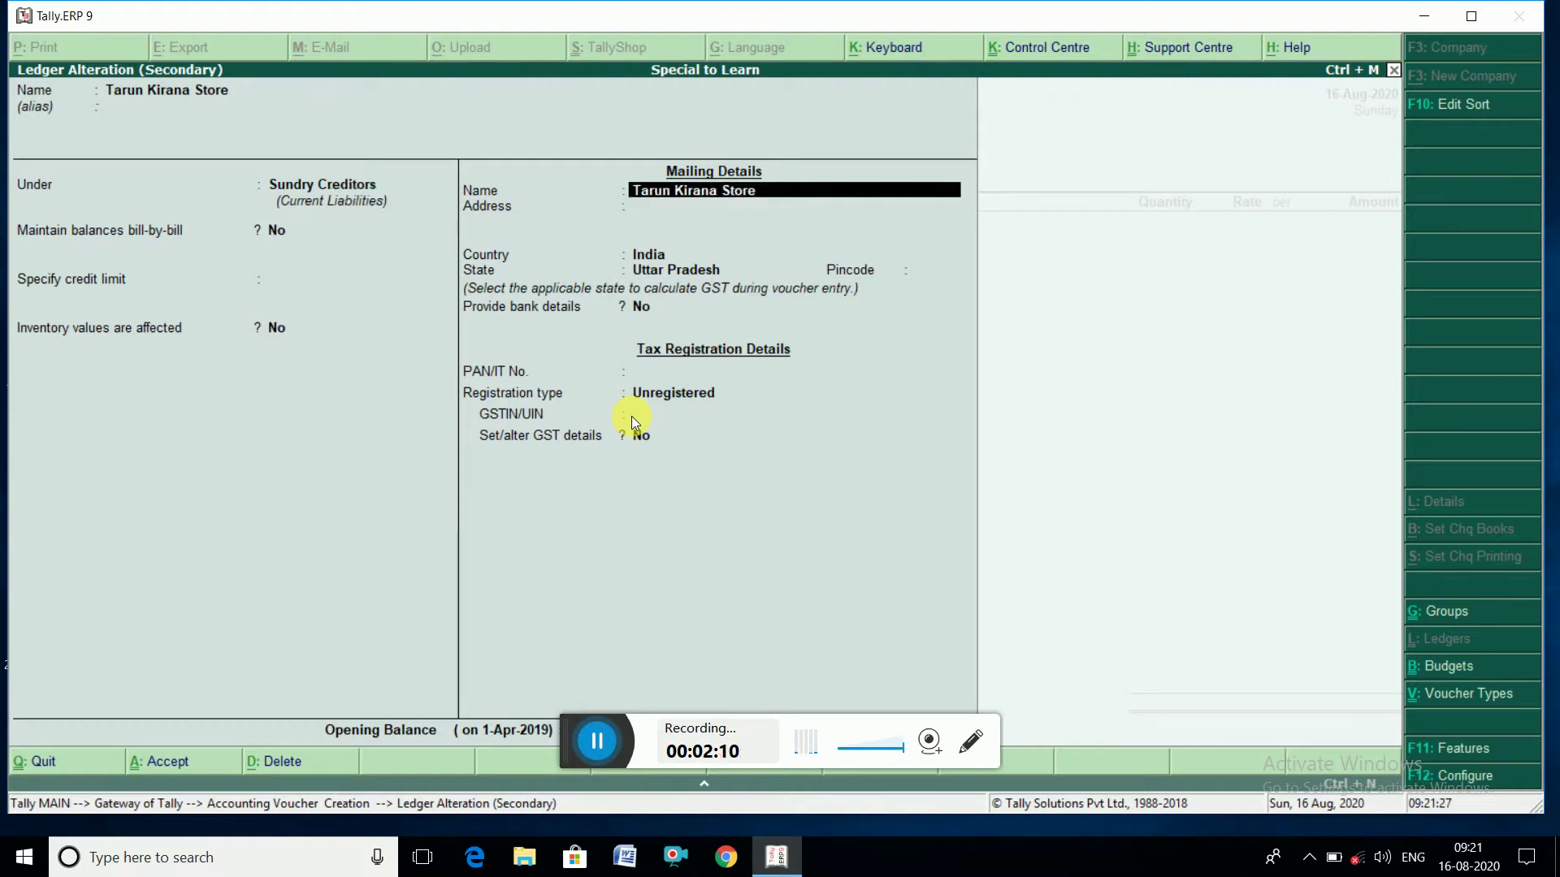
# - Review the party ledger's mailing details and GST registration type, and accept the ledger as it is
pyautogui.press('Return')
pyautogui.press('Return')
pyautogui.press('Return')
pyautogui.press('Return')
pyautogui.press('Return')
pyautogui.press('Return')
pyautogui.press('Return')
pyautogui.press('Return')
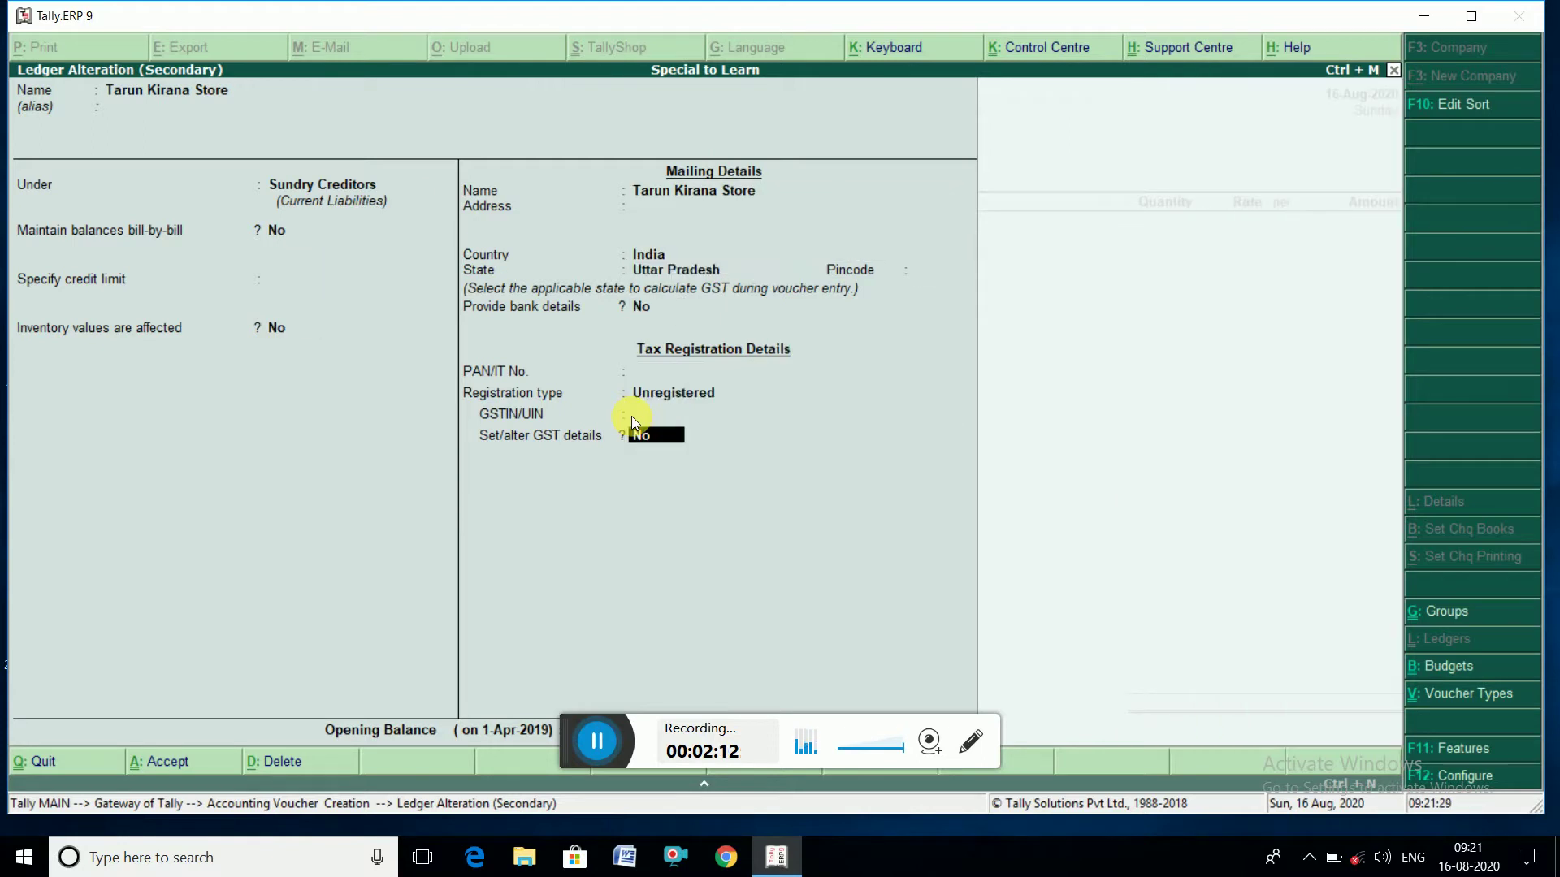
pyautogui.press('Return')
pyautogui.press('Return')
# - Accept the PURCHASE ledger with a blank tax classification and choose Sugar as the voucher's item
pyautogui.press('Return')
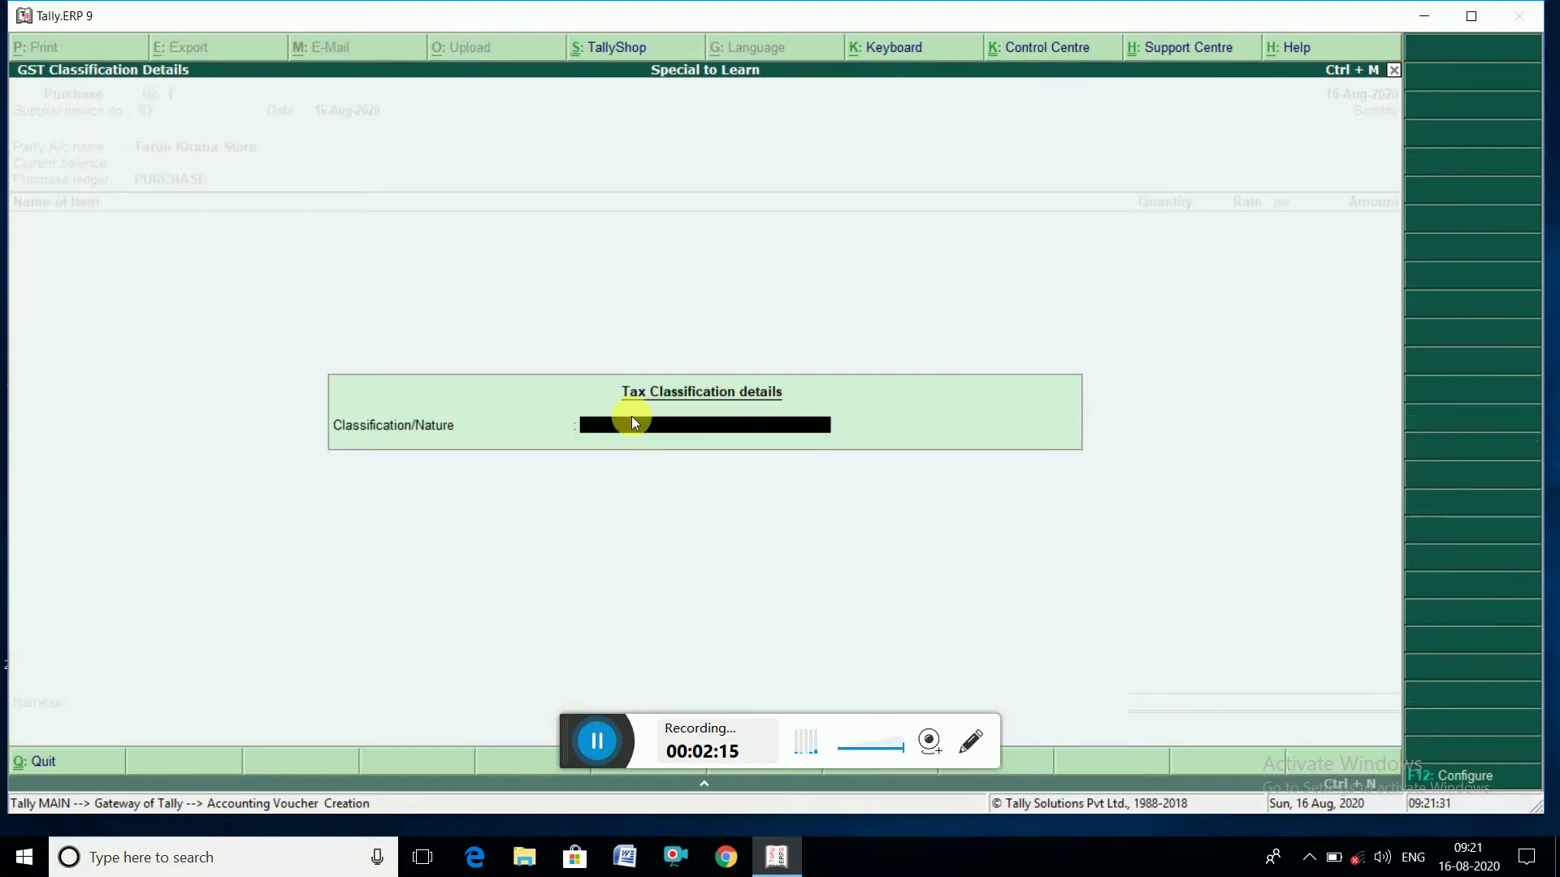
pyautogui.press('Return')
pyautogui.write('Sug')
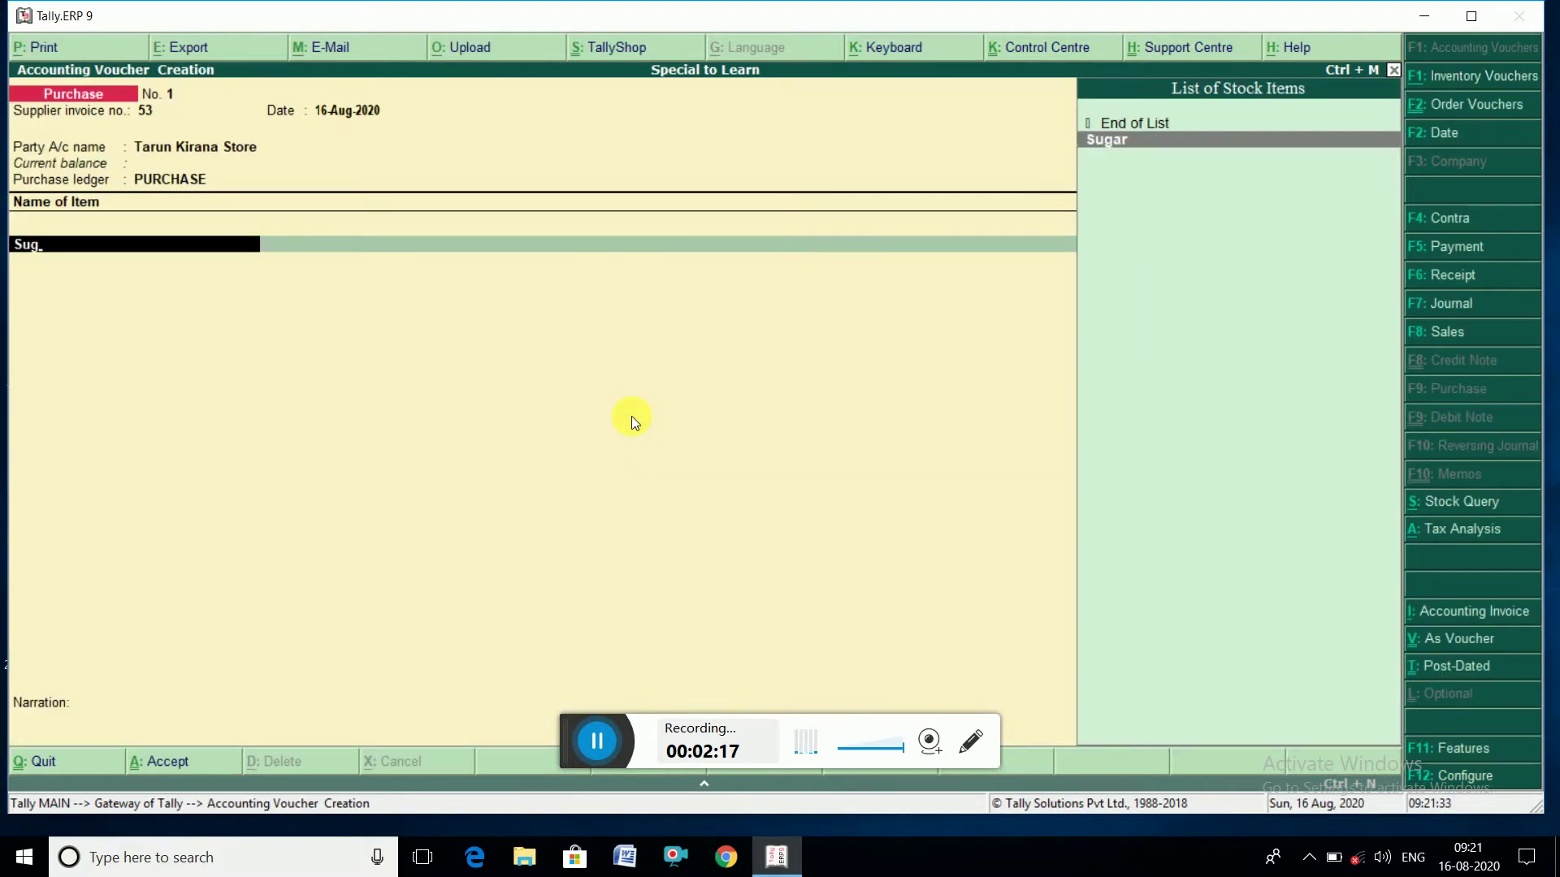
pyautogui.press('Return')
pyautogui.press('Escape')
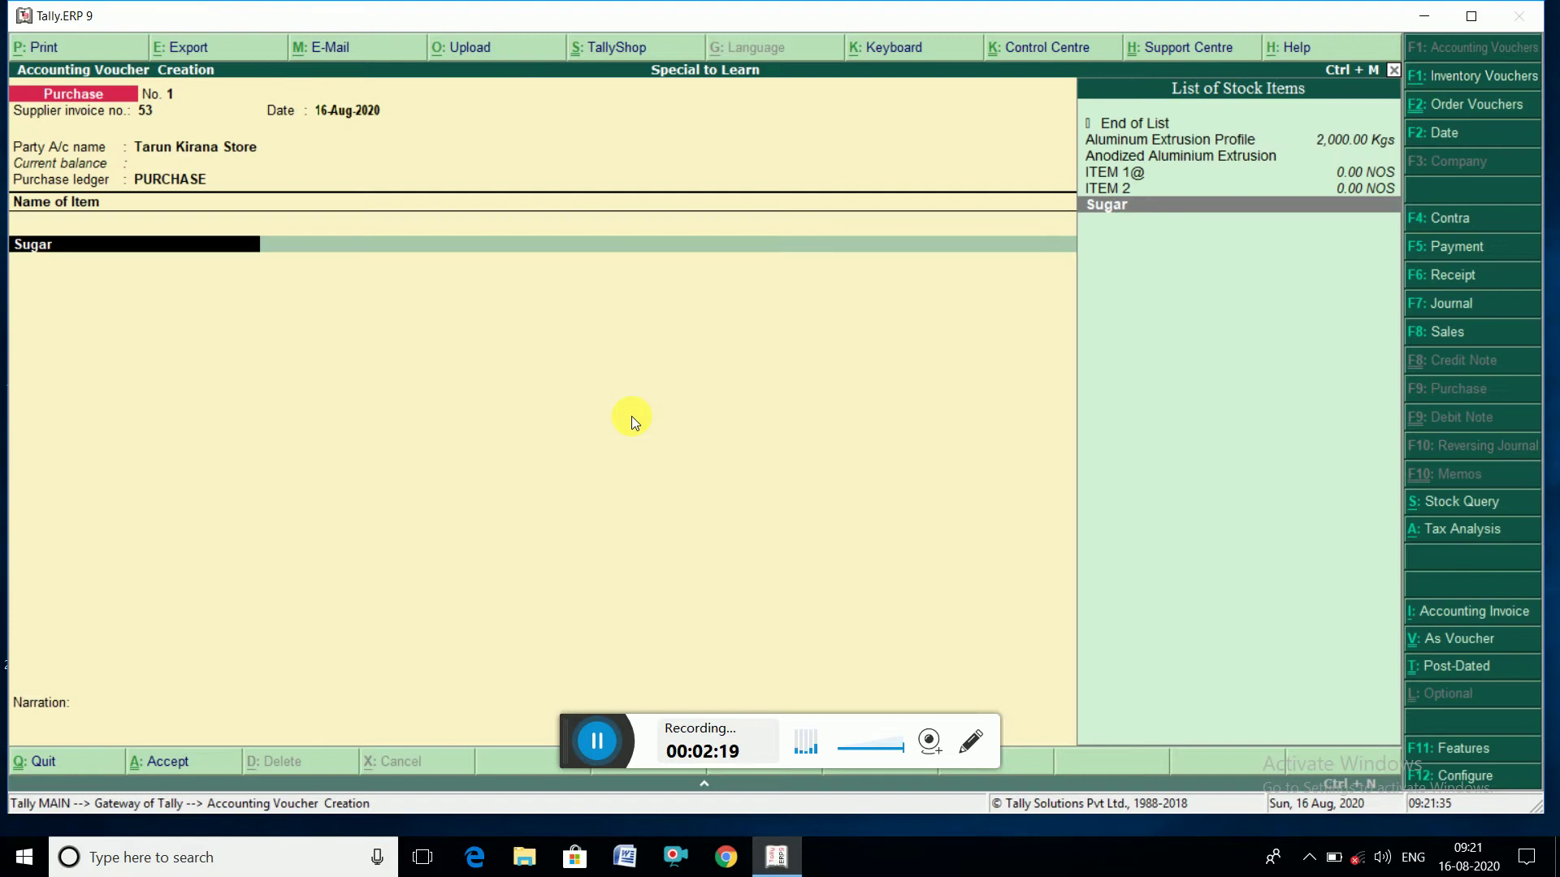
# - Open the Sugar stock item for alteration and bring up its GST details
pyautogui.hotkey('ctrl', 'Return')
pyautogui.press('Return')
pyautogui.press('Return')
pyautogui.press('Return')
pyautogui.press('Return')
pyautogui.press('Return')
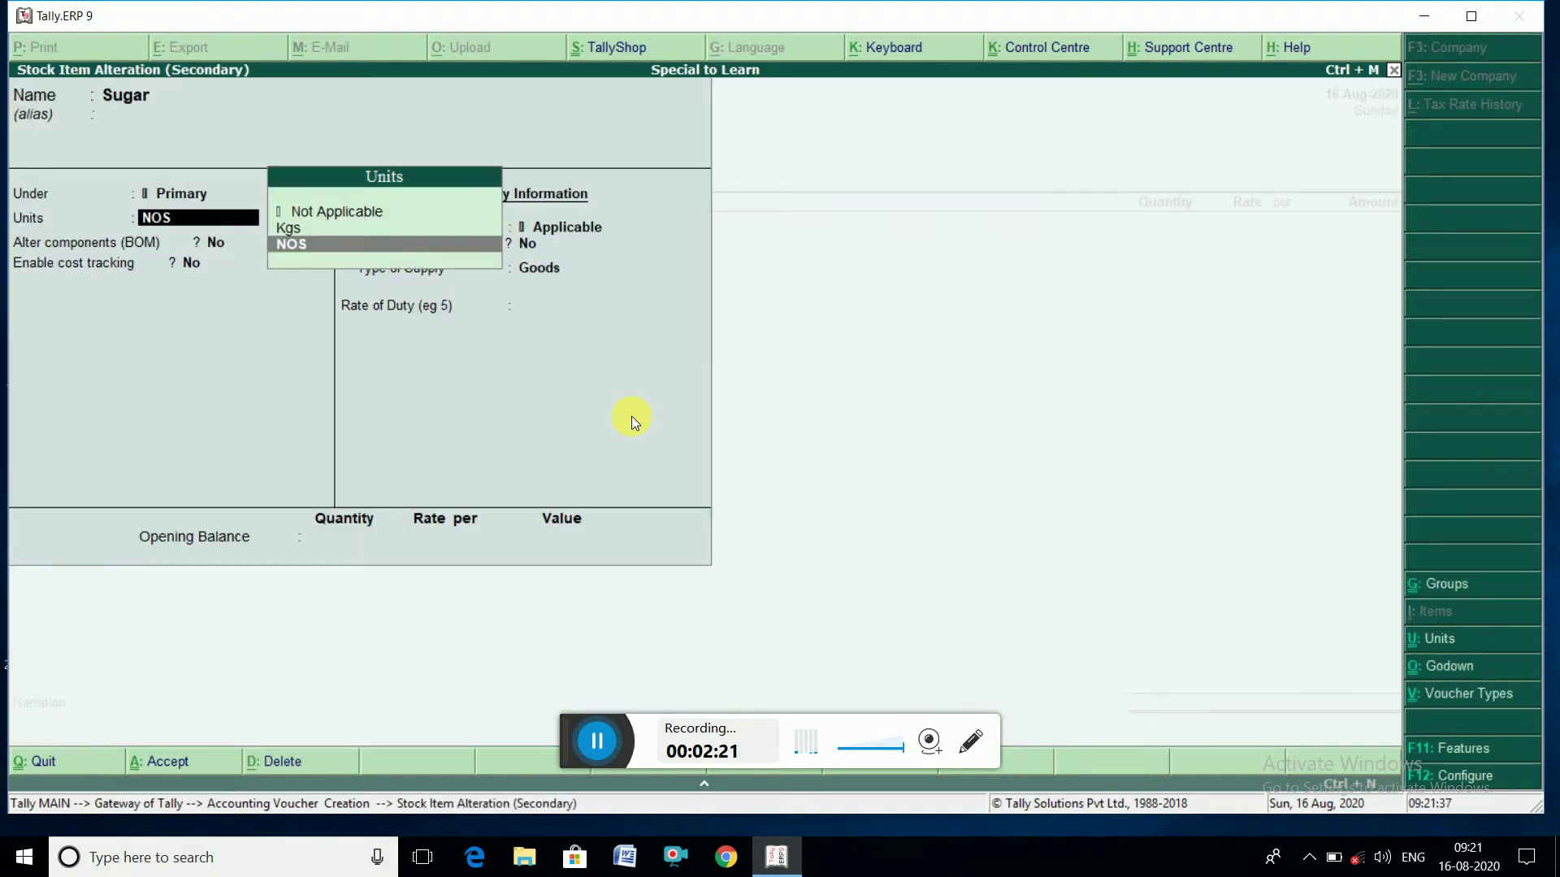
pyautogui.press('Return')
pyautogui.press('Return')
pyautogui.press('y')
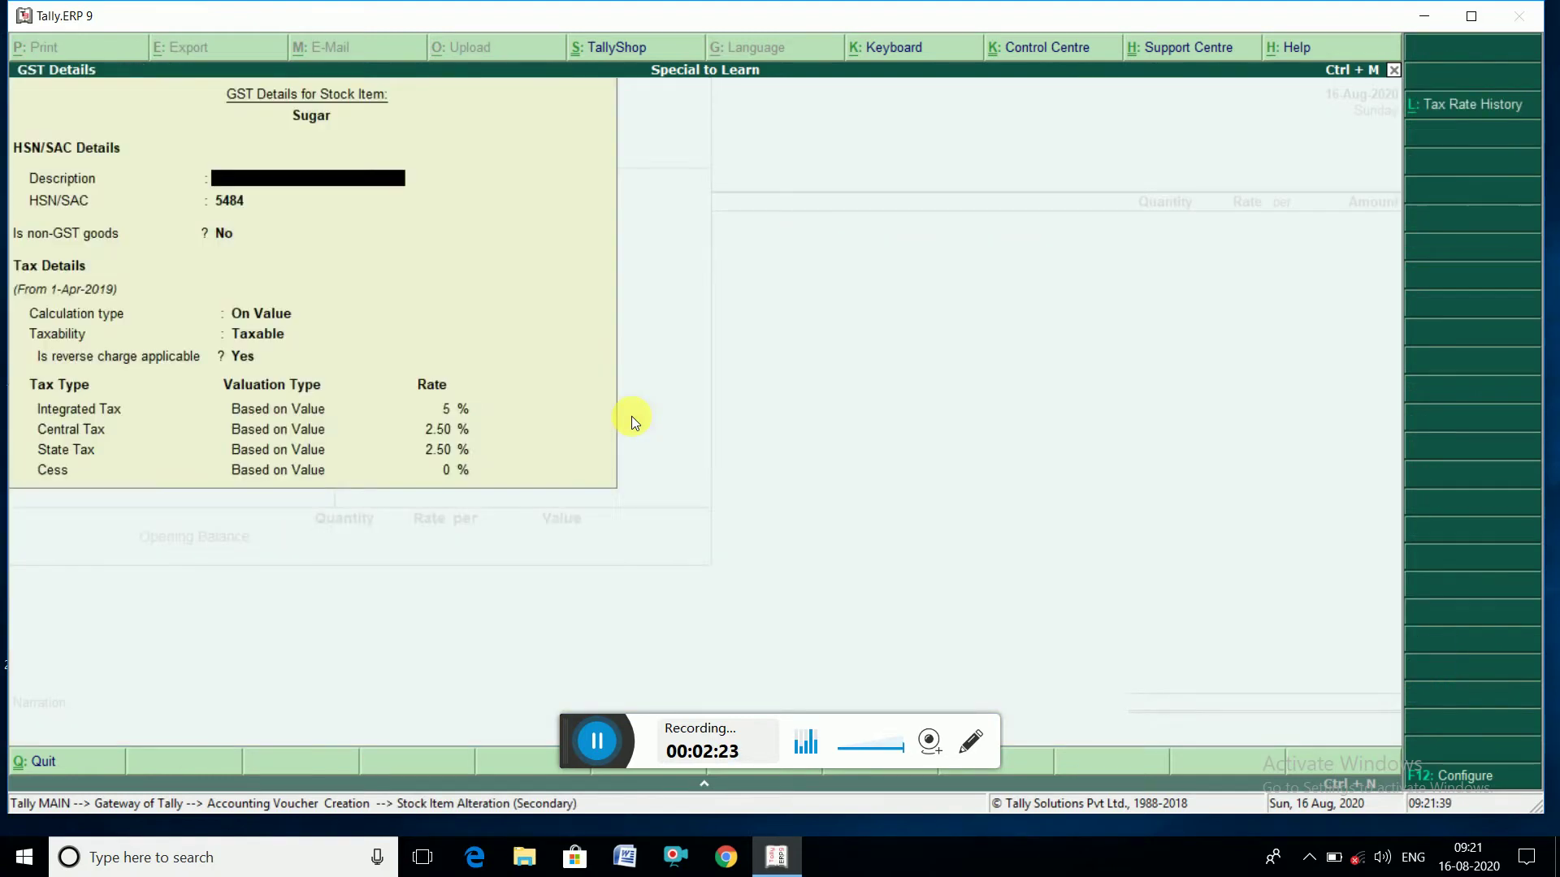
# - Check Sugar's reverse charge setting and the reverse charge option in the GST configuration, and accept the stock item
pyautogui.press('Return')
pyautogui.press('Return')
pyautogui.press('Return')
pyautogui.press('Return')
pyautogui.press('Return')
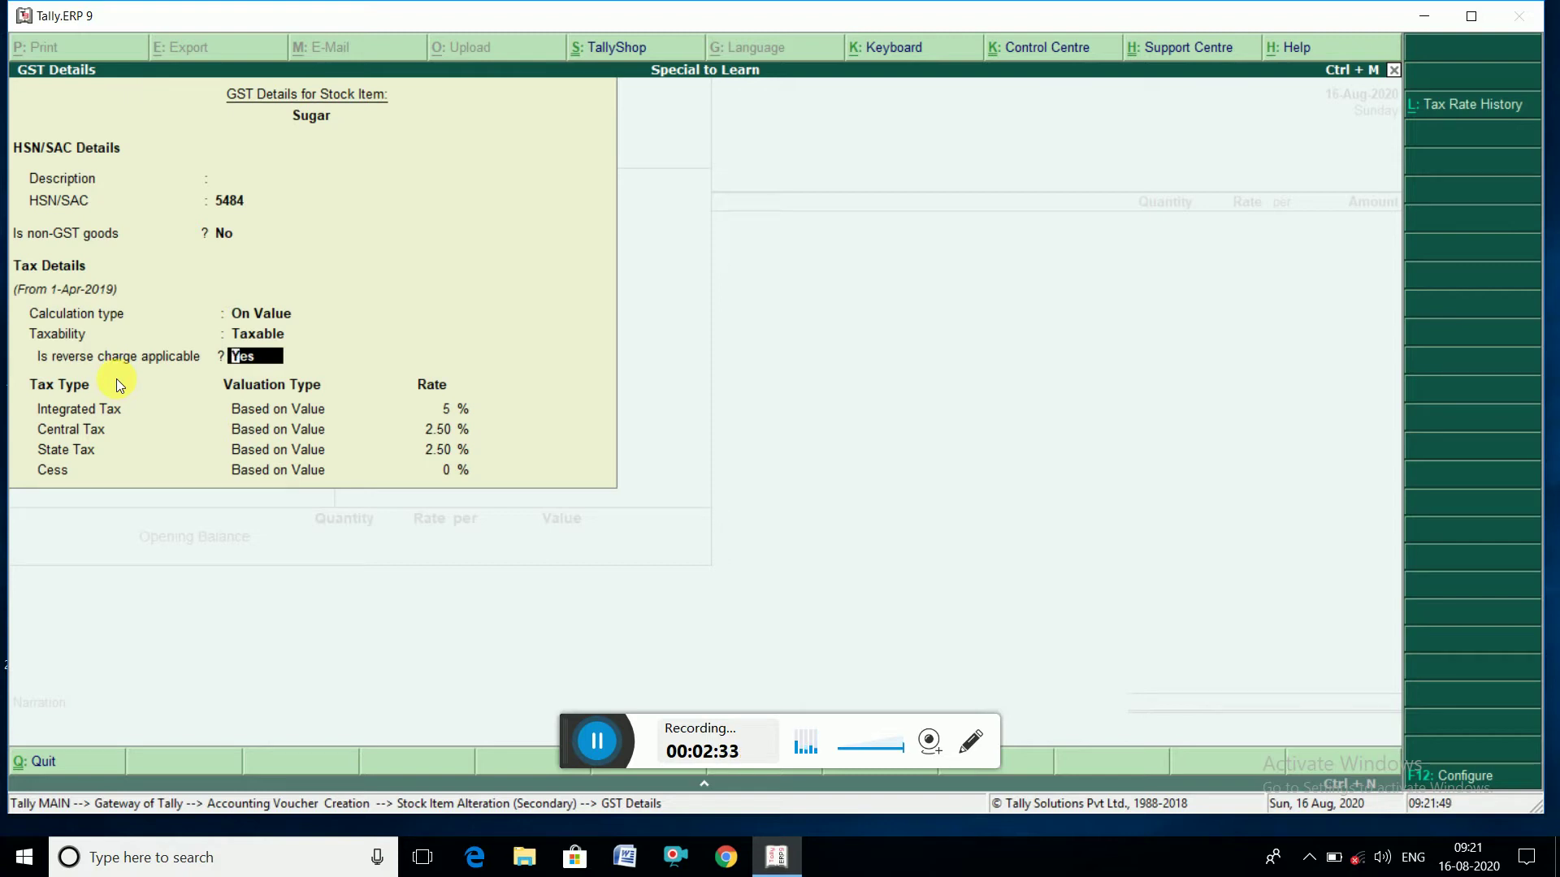
pyautogui.press('F12')
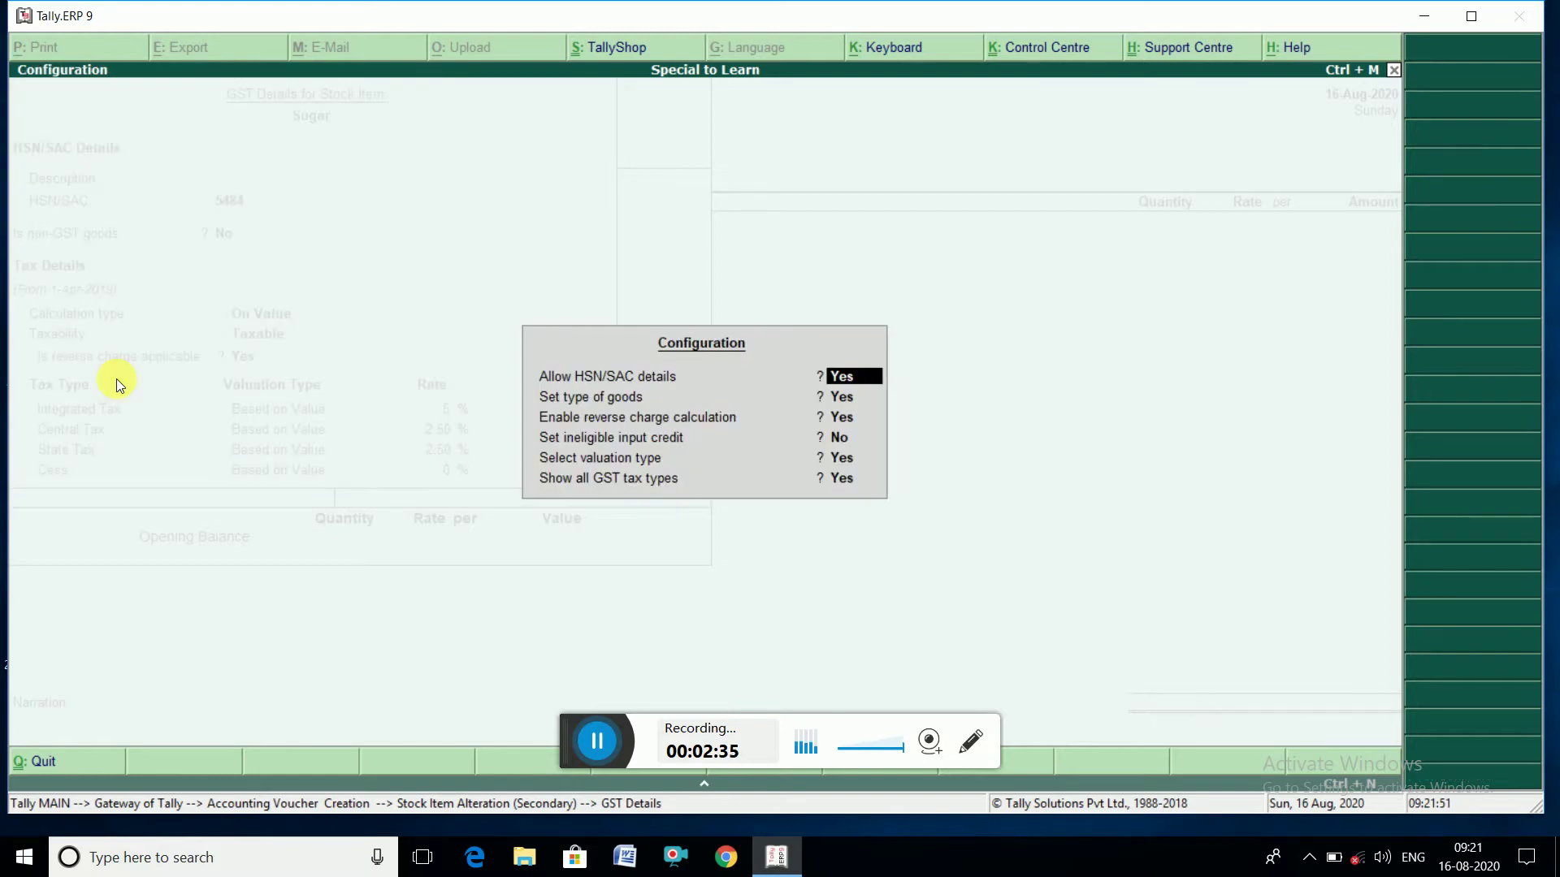
pyautogui.press('Down')
pyautogui.press('Down')
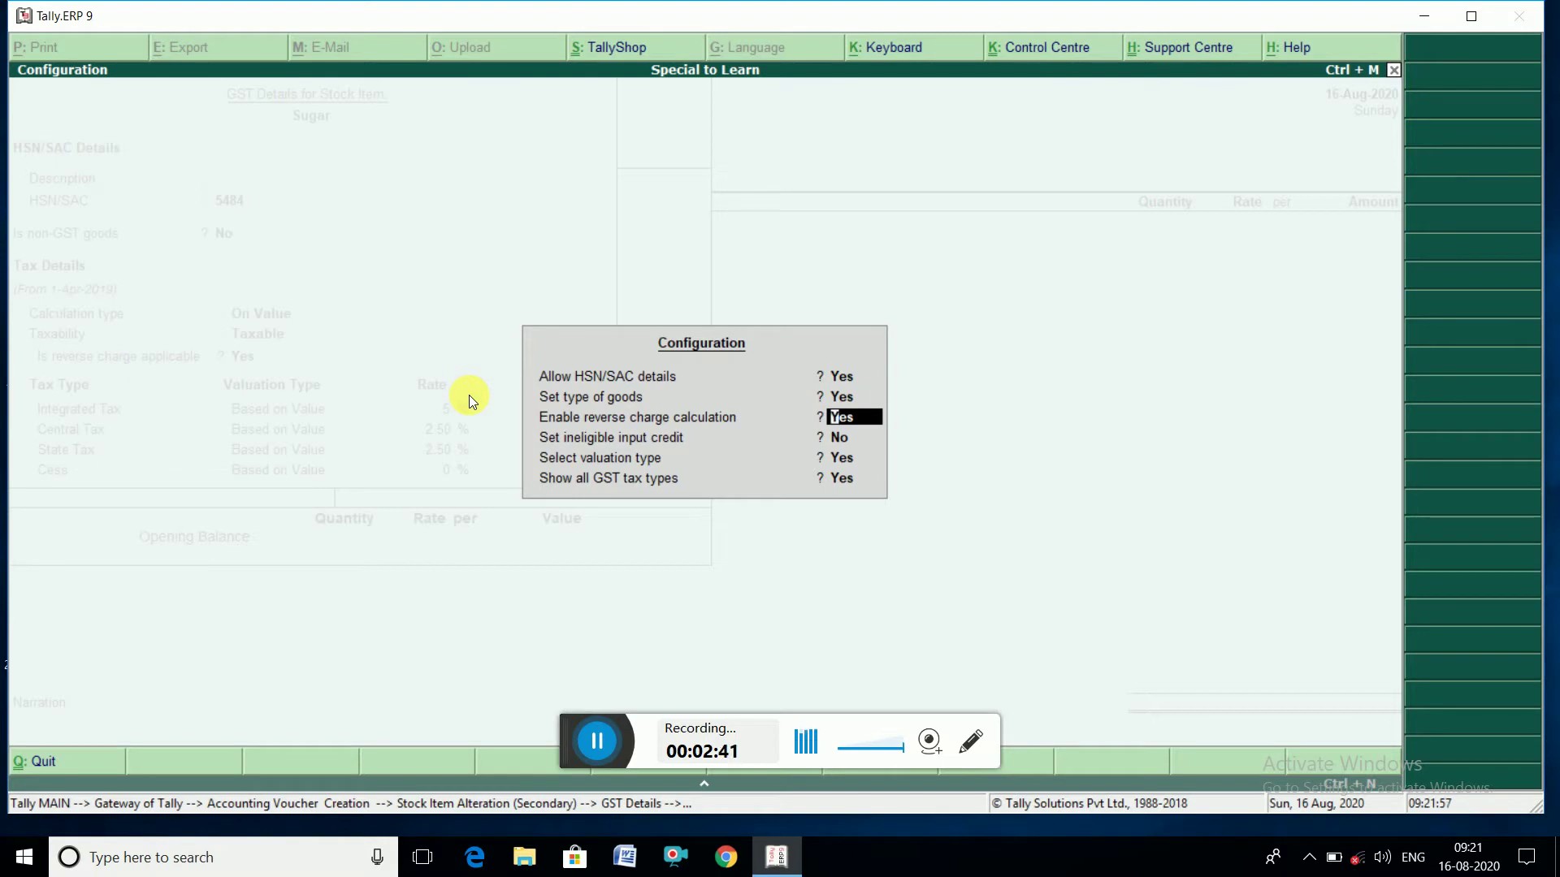
pyautogui.hotkey('ctrl', 'a')
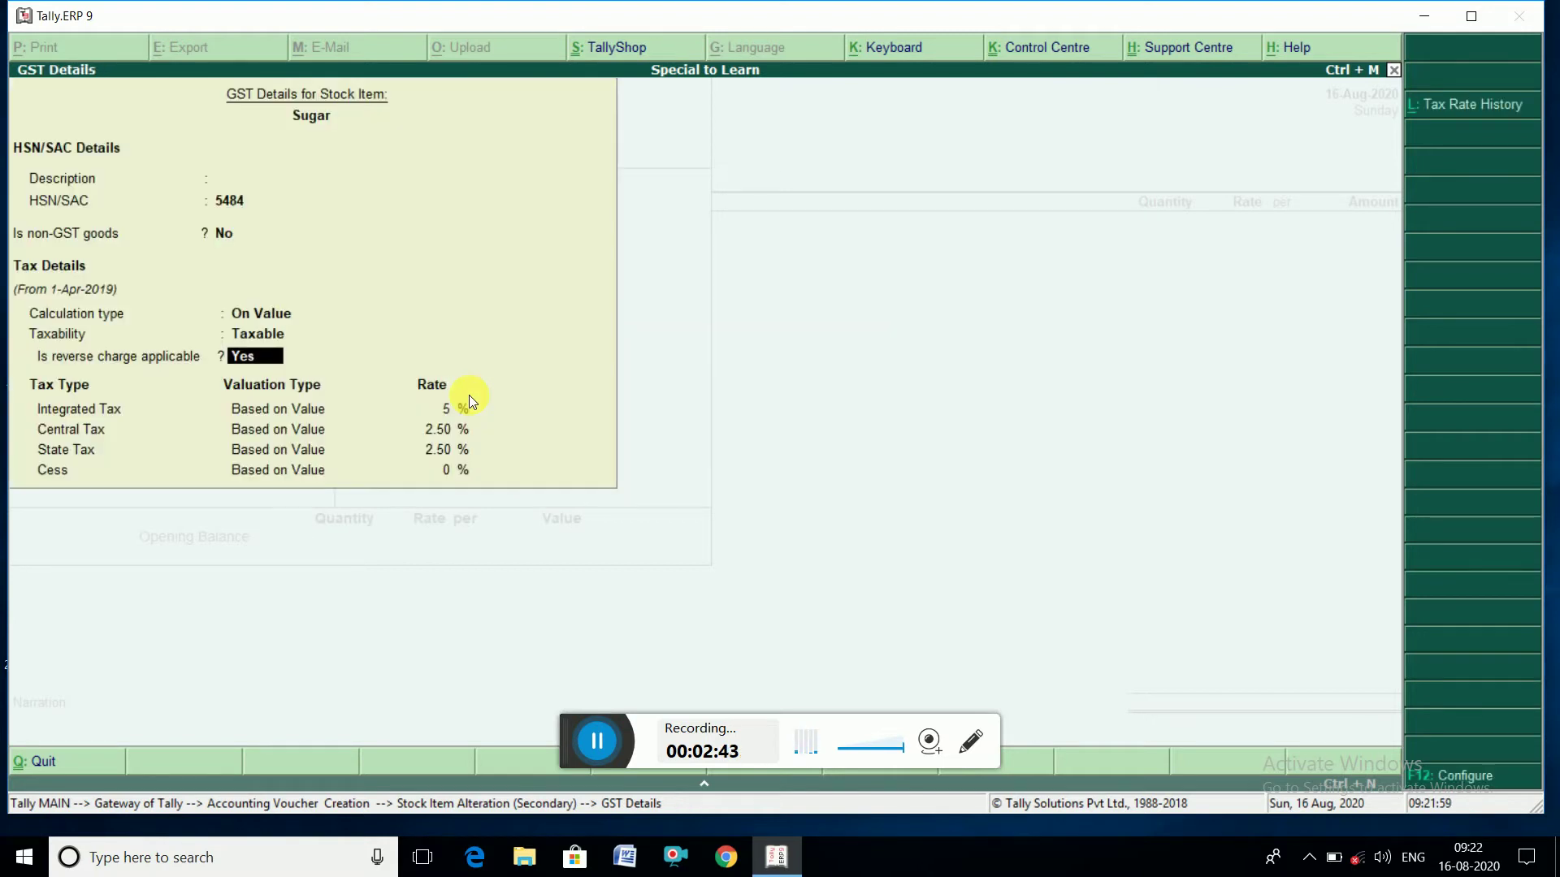
pyautogui.hotkey('ctrl', 'a')
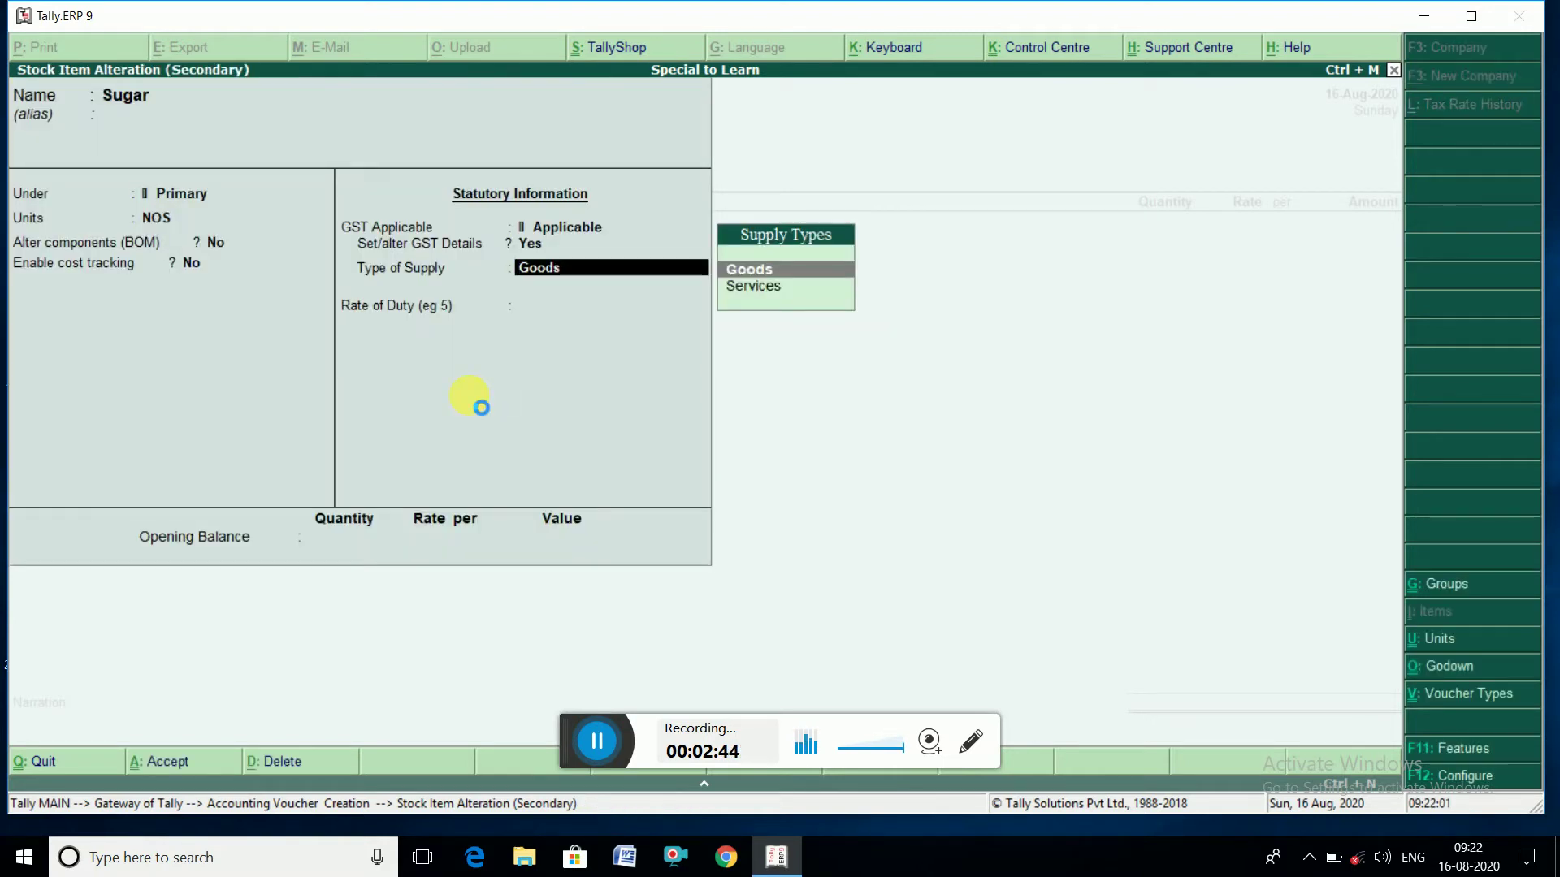
pyautogui.hotkey('ctrl', 'a')
# - Allocate Sugar with order number Not Applicable, quantity 100 NOS and rate 1,871 at Main Location
pyautogui.press('Down')
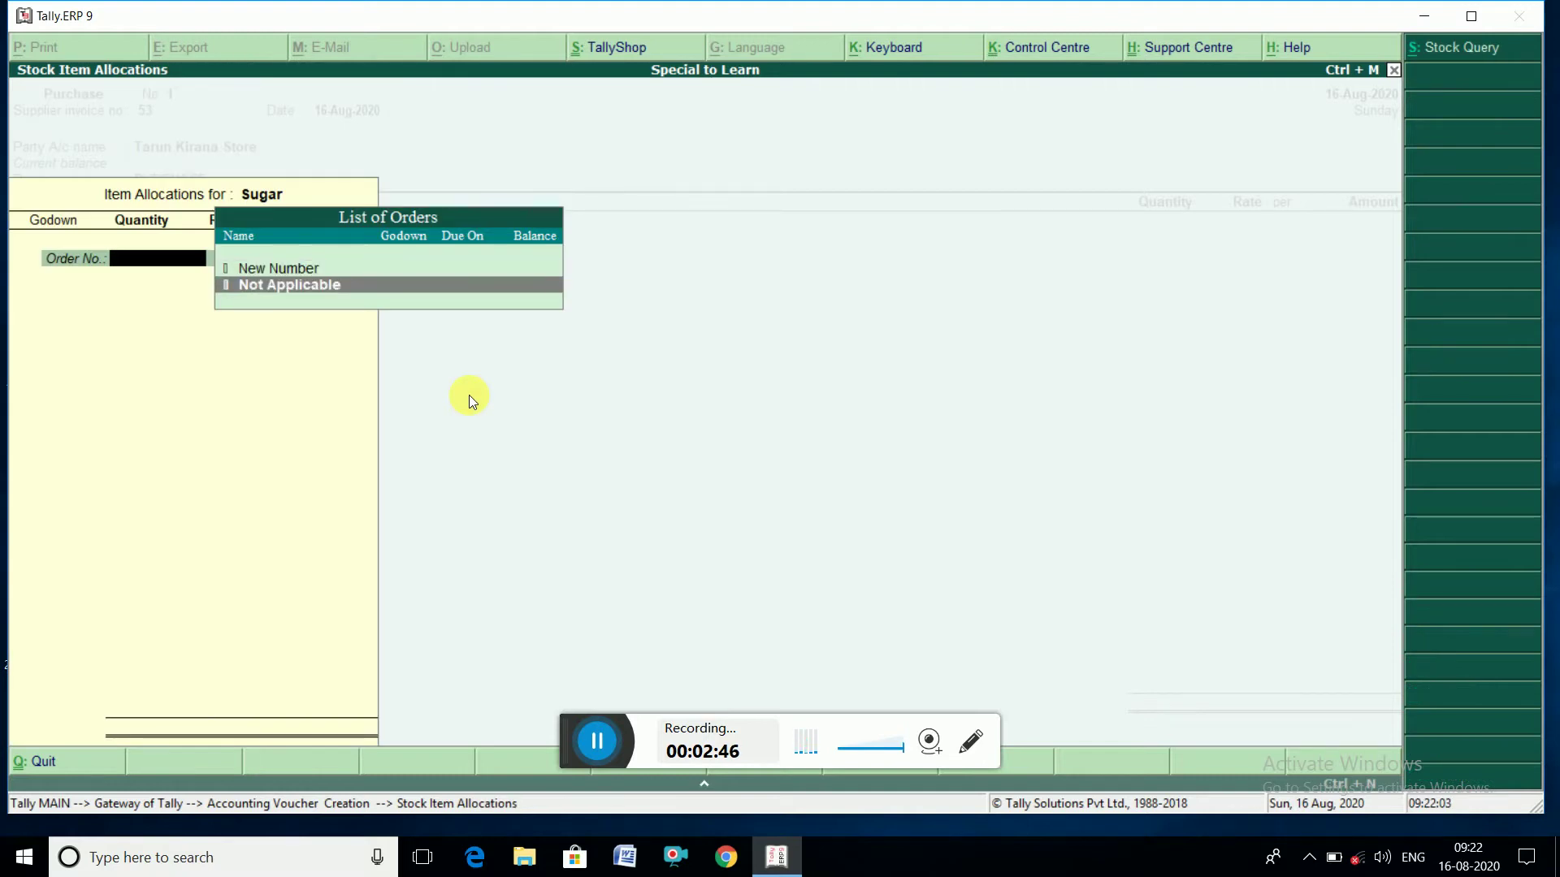
pyautogui.press('Return')
pyautogui.press('Return')
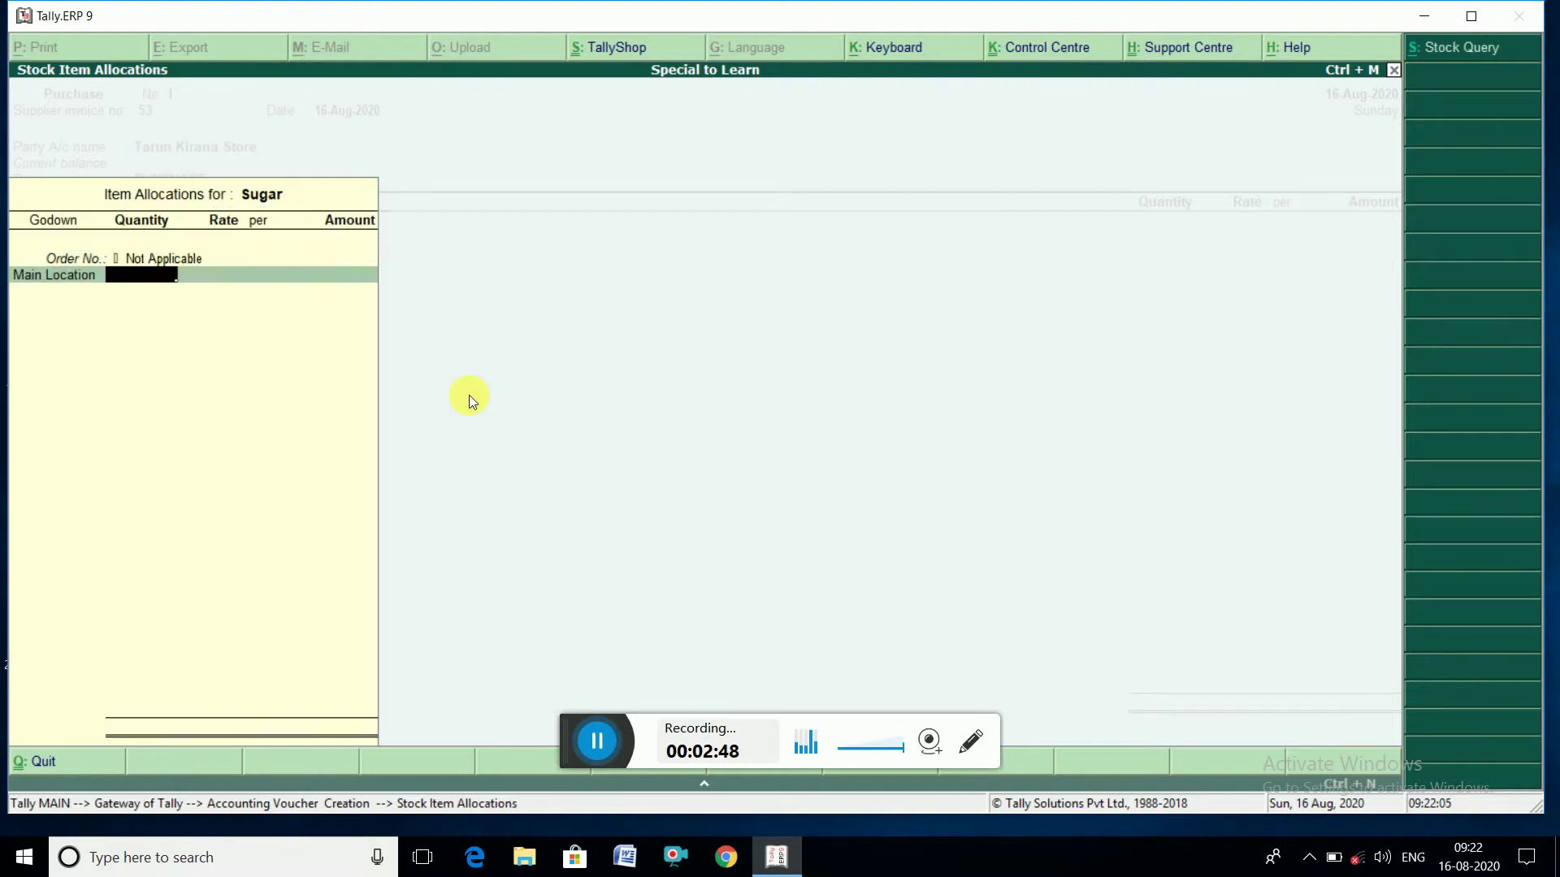
pyautogui.write('100')
pyautogui.press('Return')
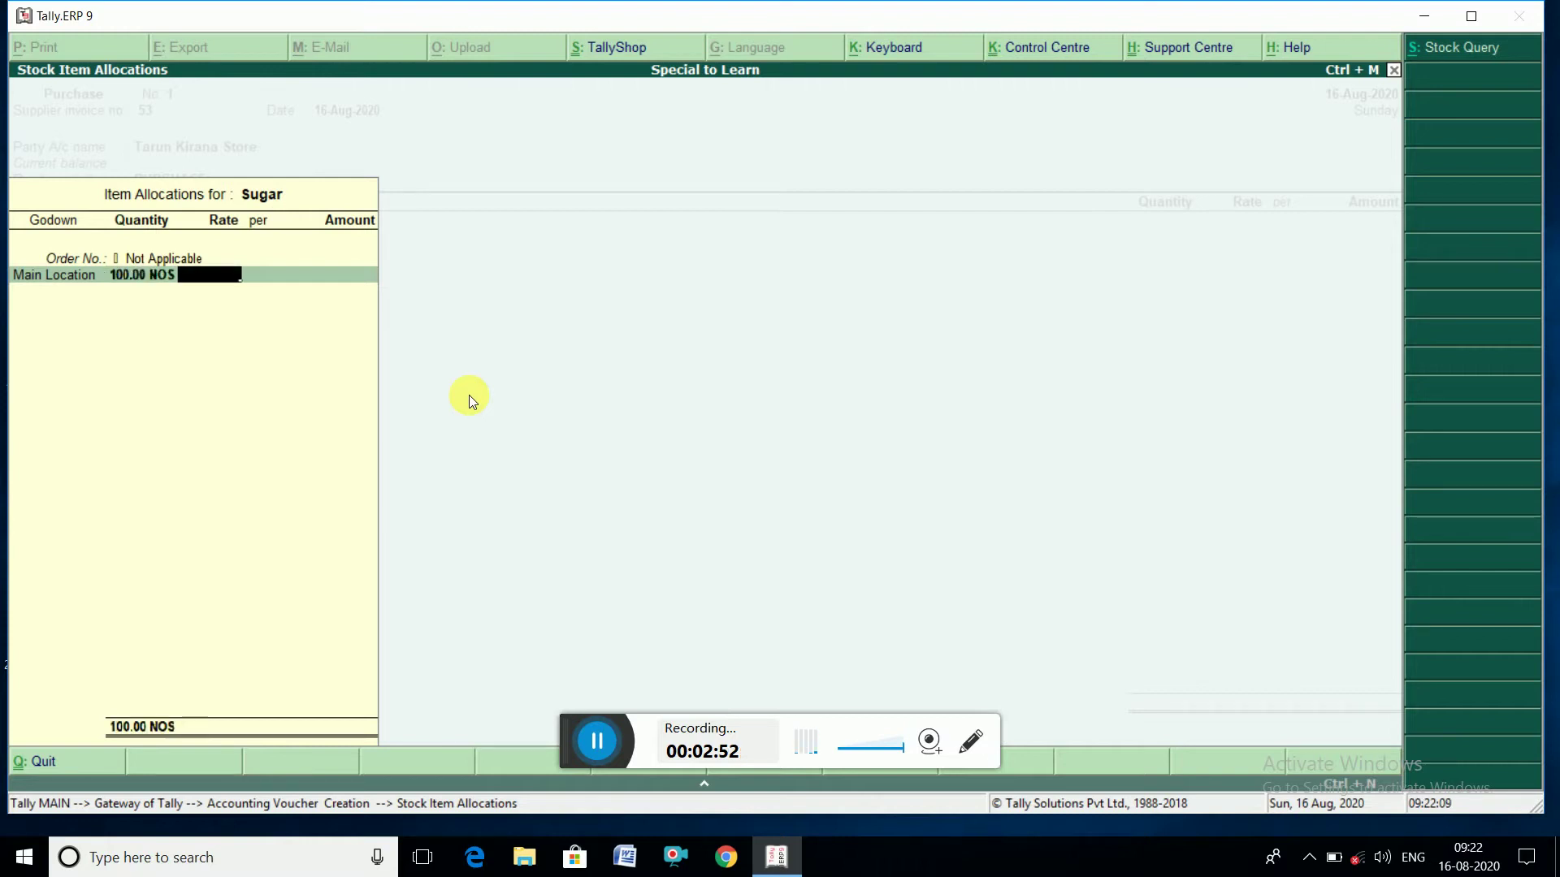
pyautogui.write('1871')
pyautogui.press('Return')
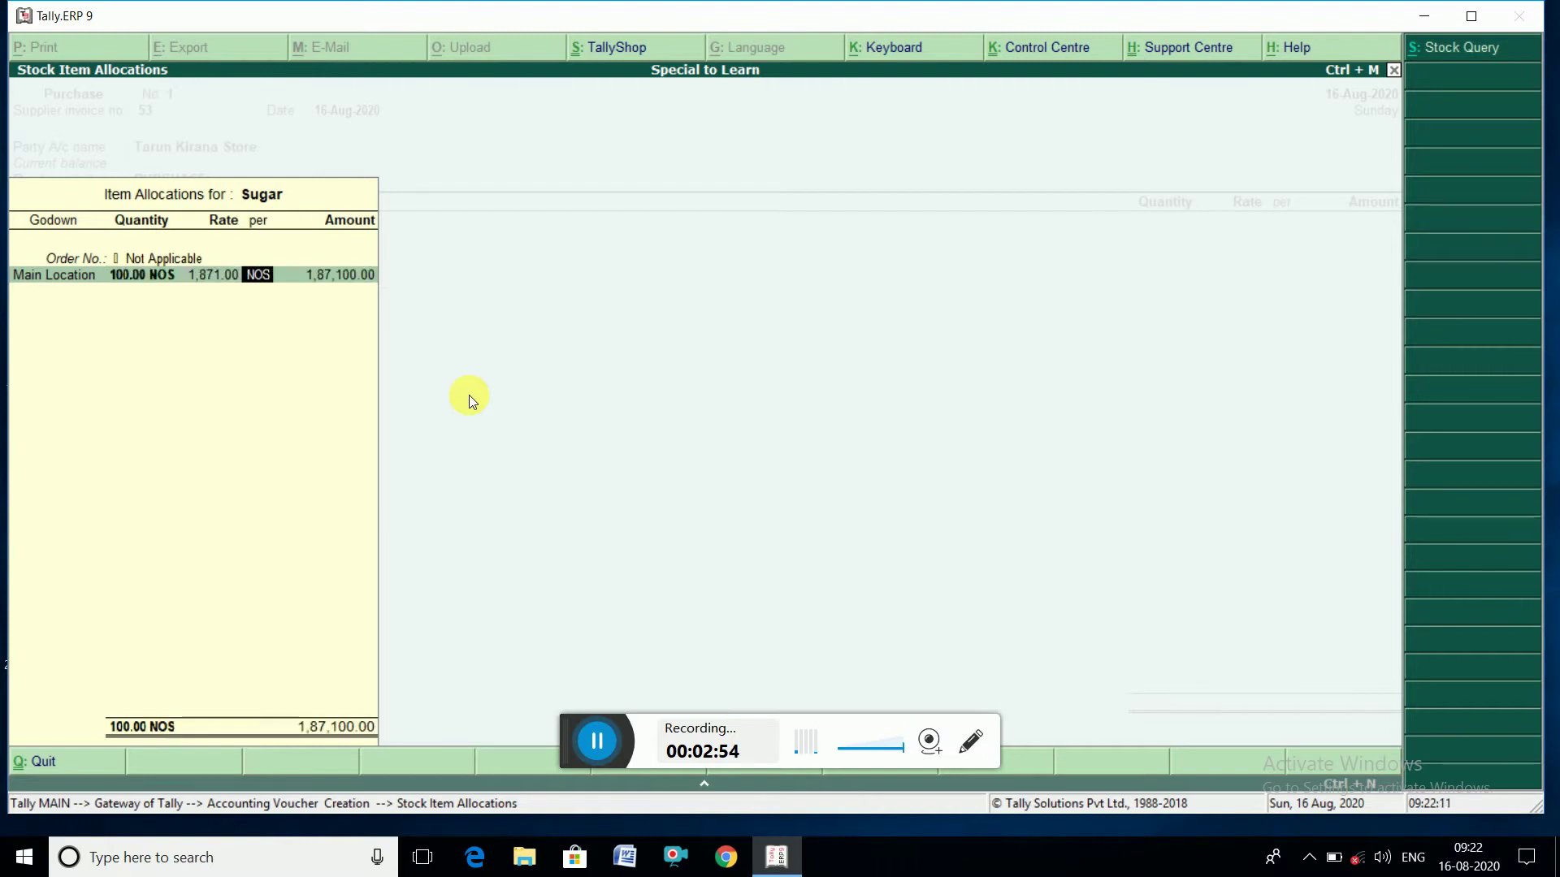
pyautogui.press('Return')
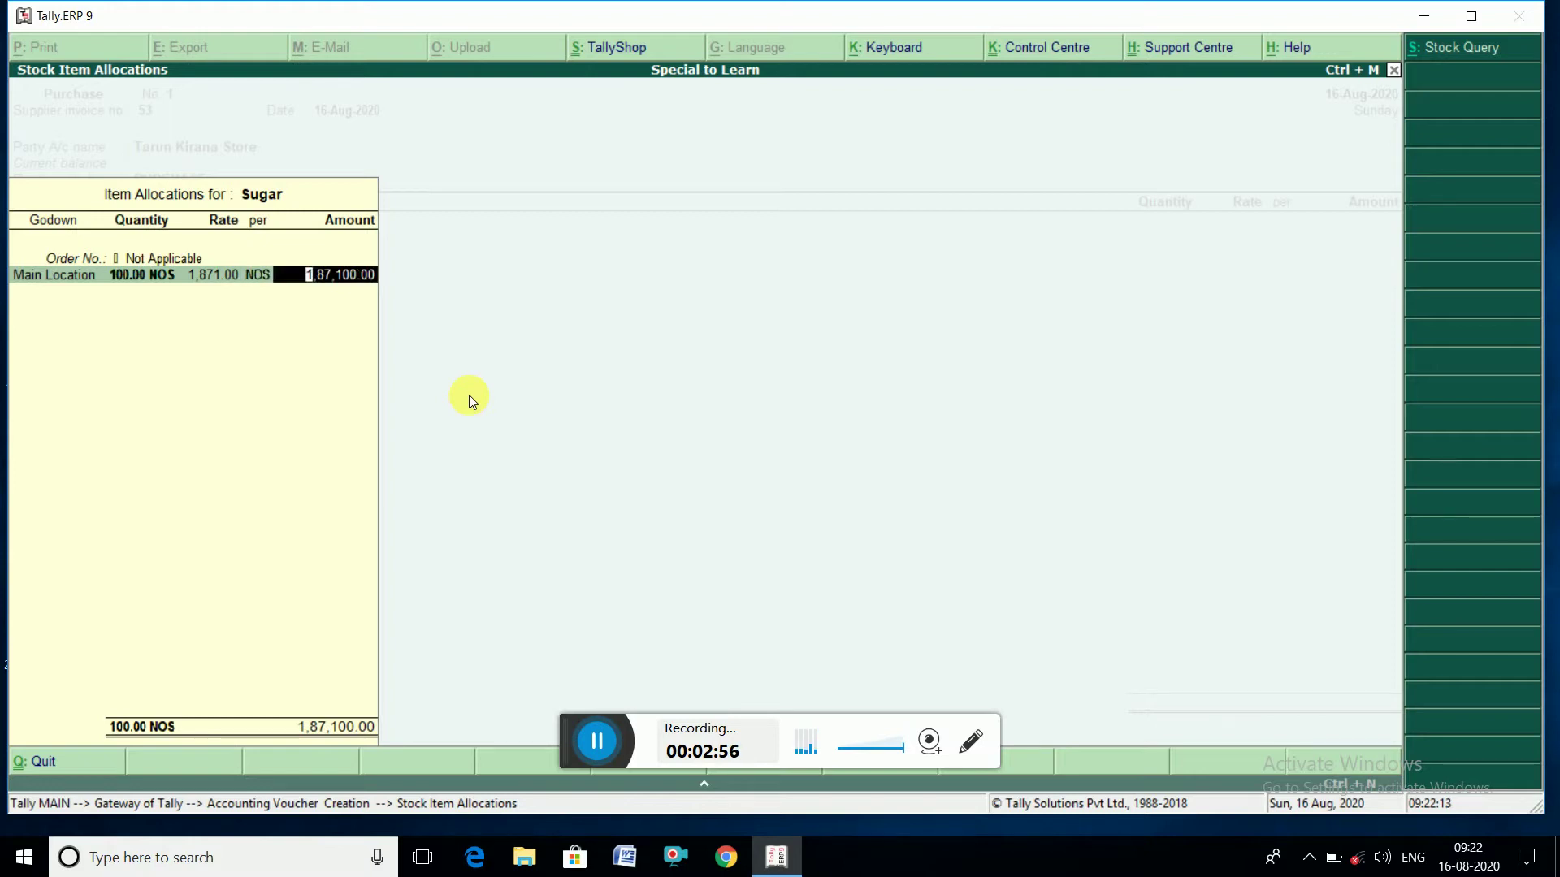
pyautogui.press('Return')
pyautogui.press('Return')
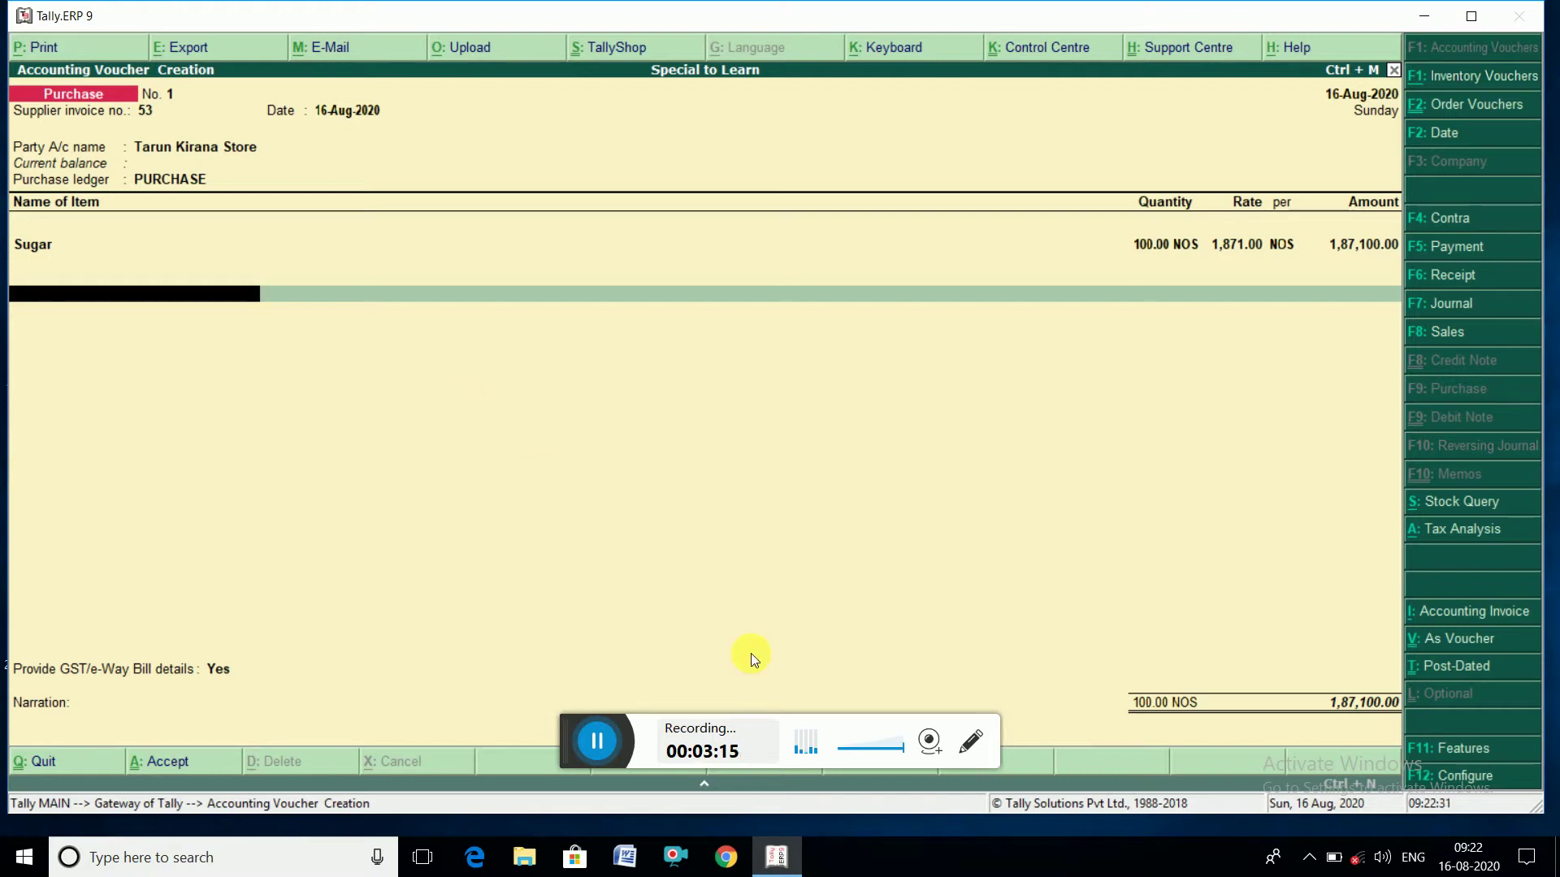
# - View the voucher's detailed tax analysis for the GST on Sugar and return to the voucher
pyautogui.click(595, 736)
pyautogui.hotkey('alt', 'a')
pyautogui.hotkey('alt', 'F1')
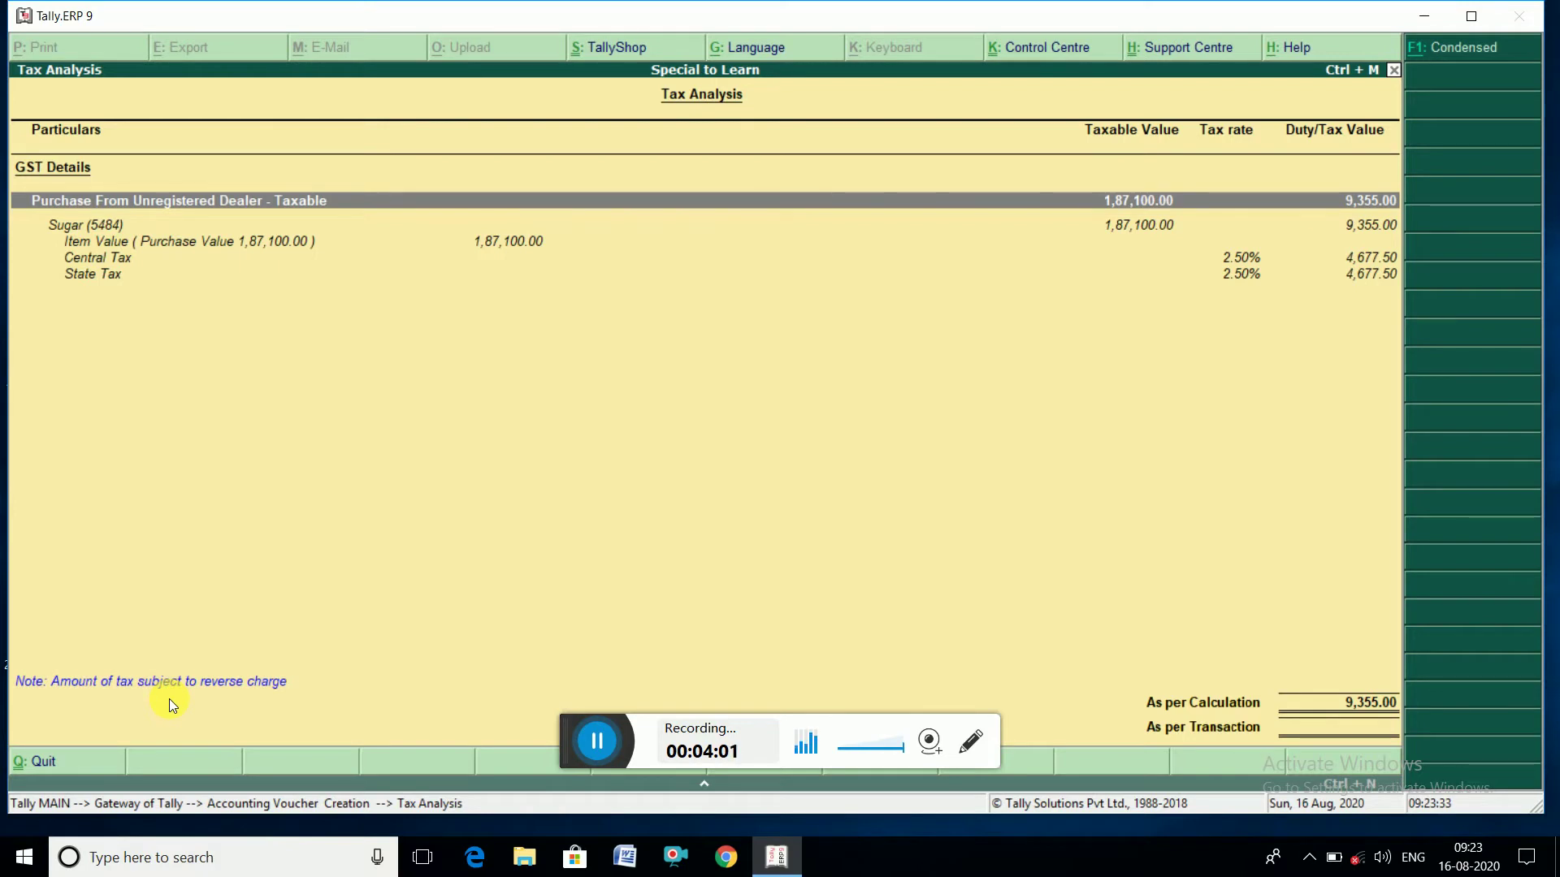
pyautogui.press('Escape')
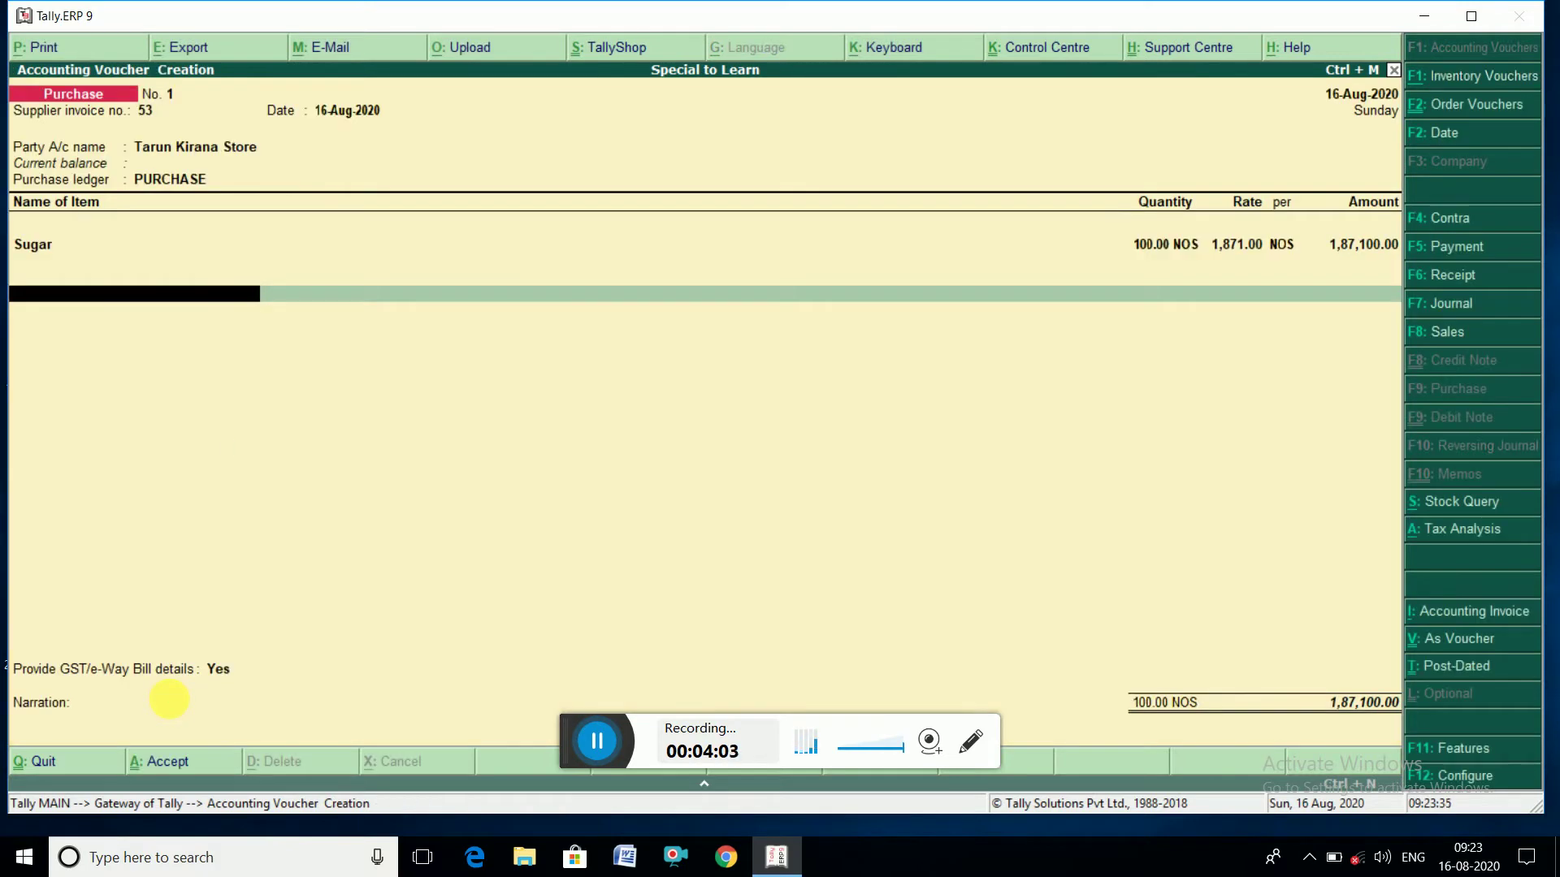
# - Save the purchase voucher and return to the Gateway of Tally
pyautogui.hotkey('ctrl', 'a')
pyautogui.press('Escape')
pyautogui.press('Return')
pyautogui.press('Escape')
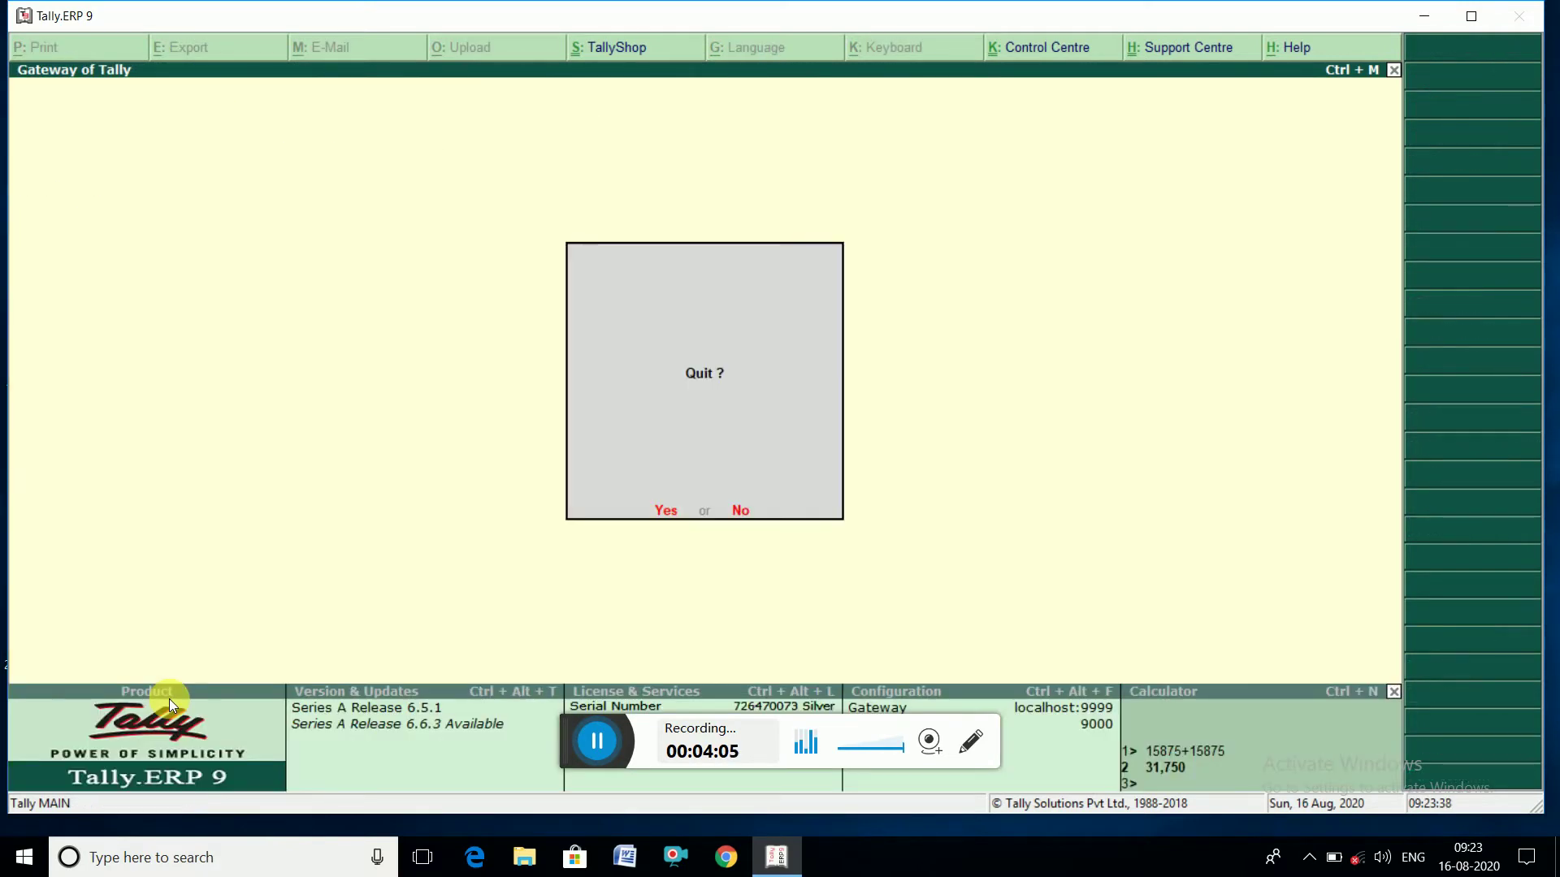
pyautogui.press('Escape')
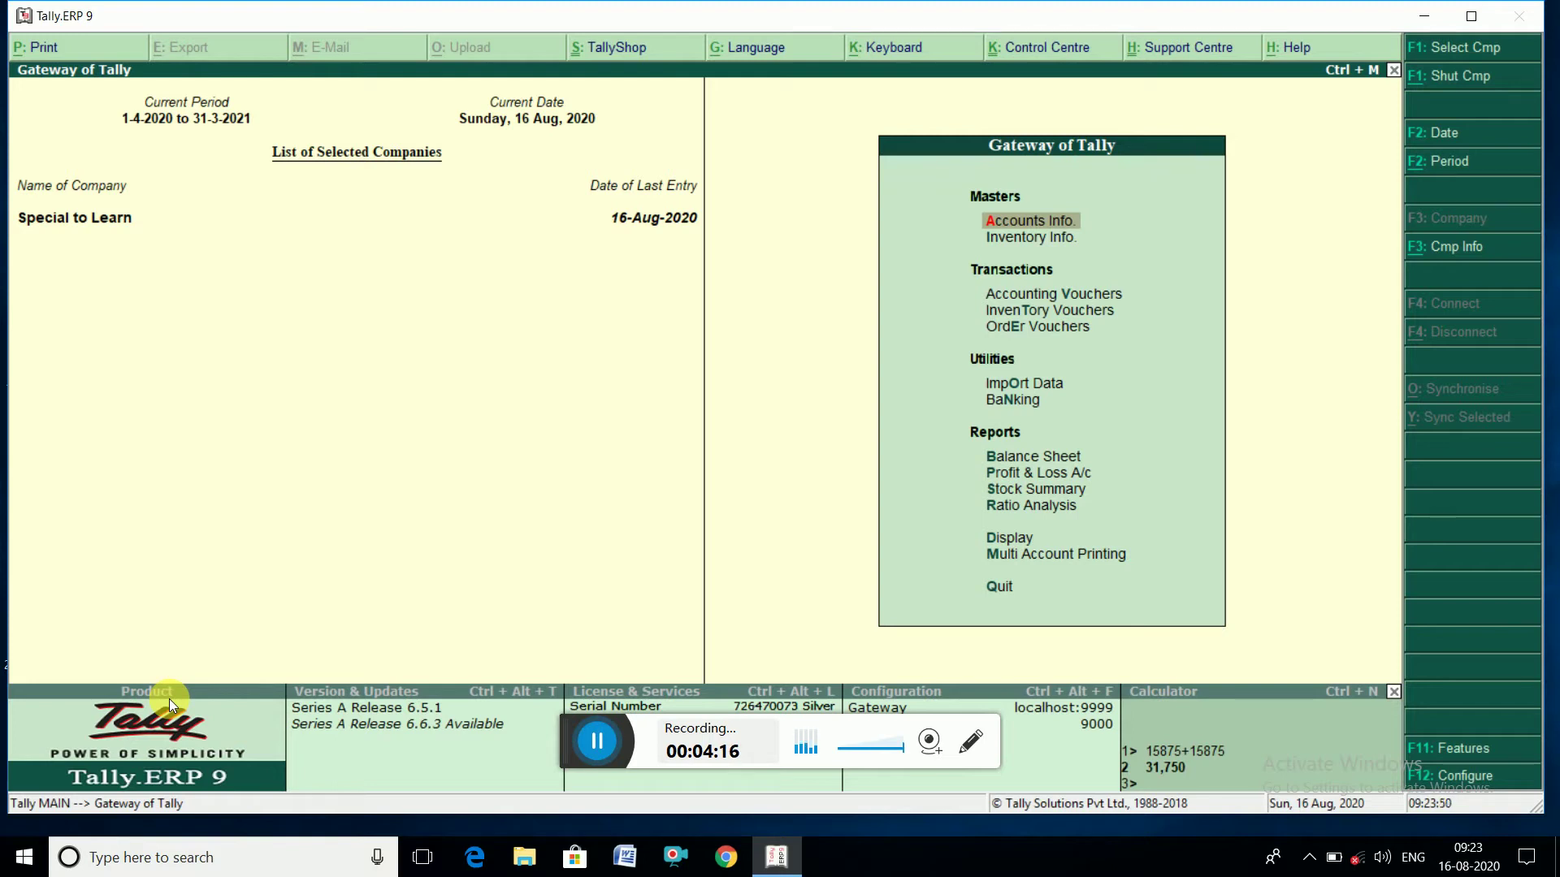
# - Show the Balance Sheet in detail and examine the Duties & Taxes group summary under Current Liabilities
pyautogui.press('b')
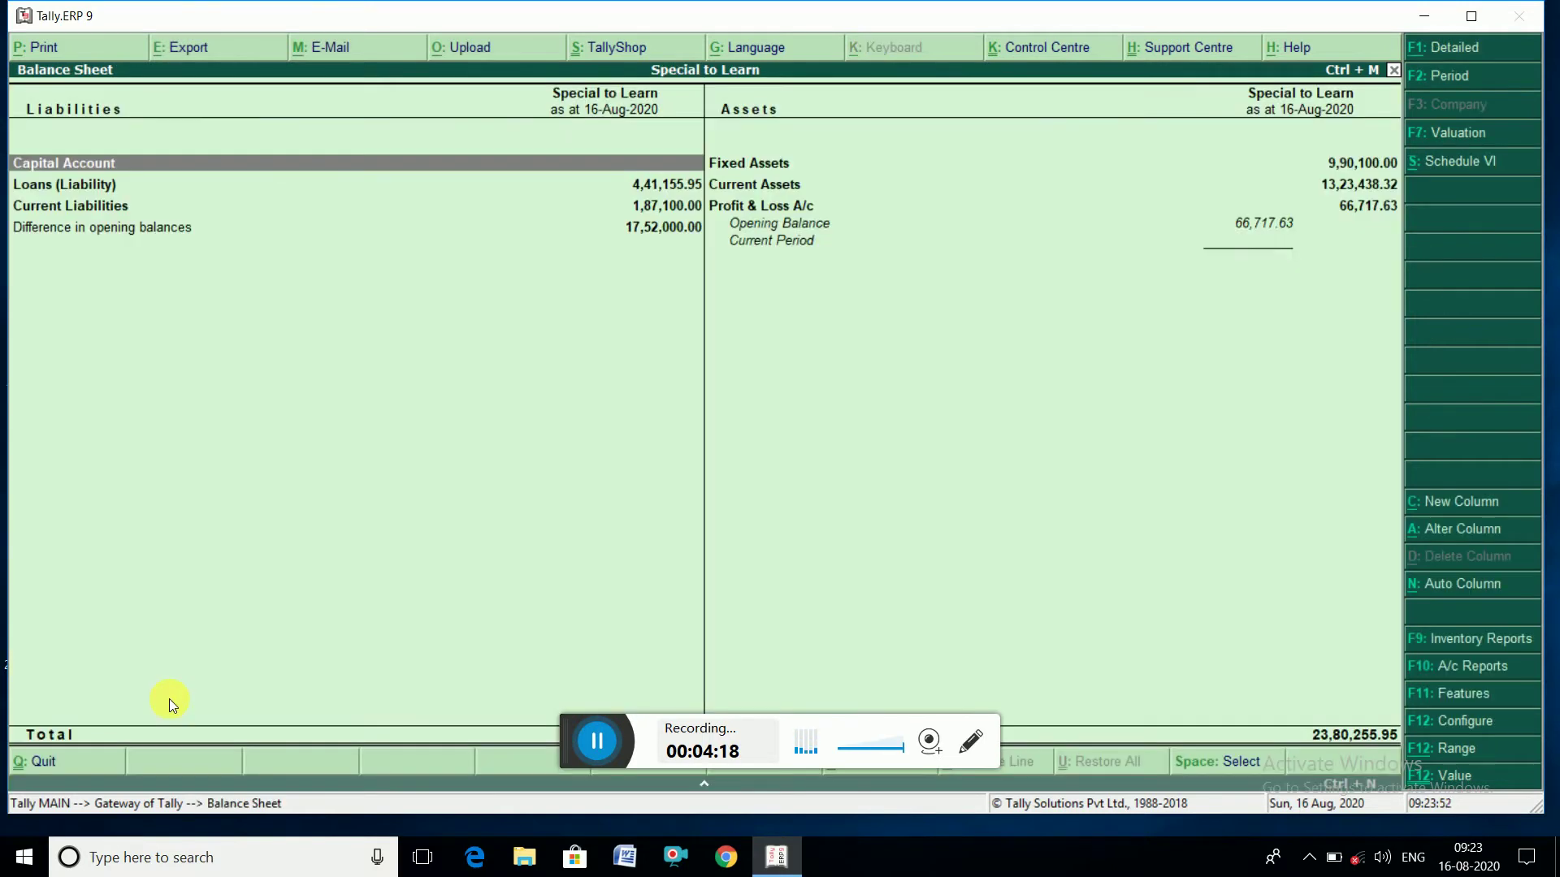
pyautogui.hotkey('alt', 'F1')
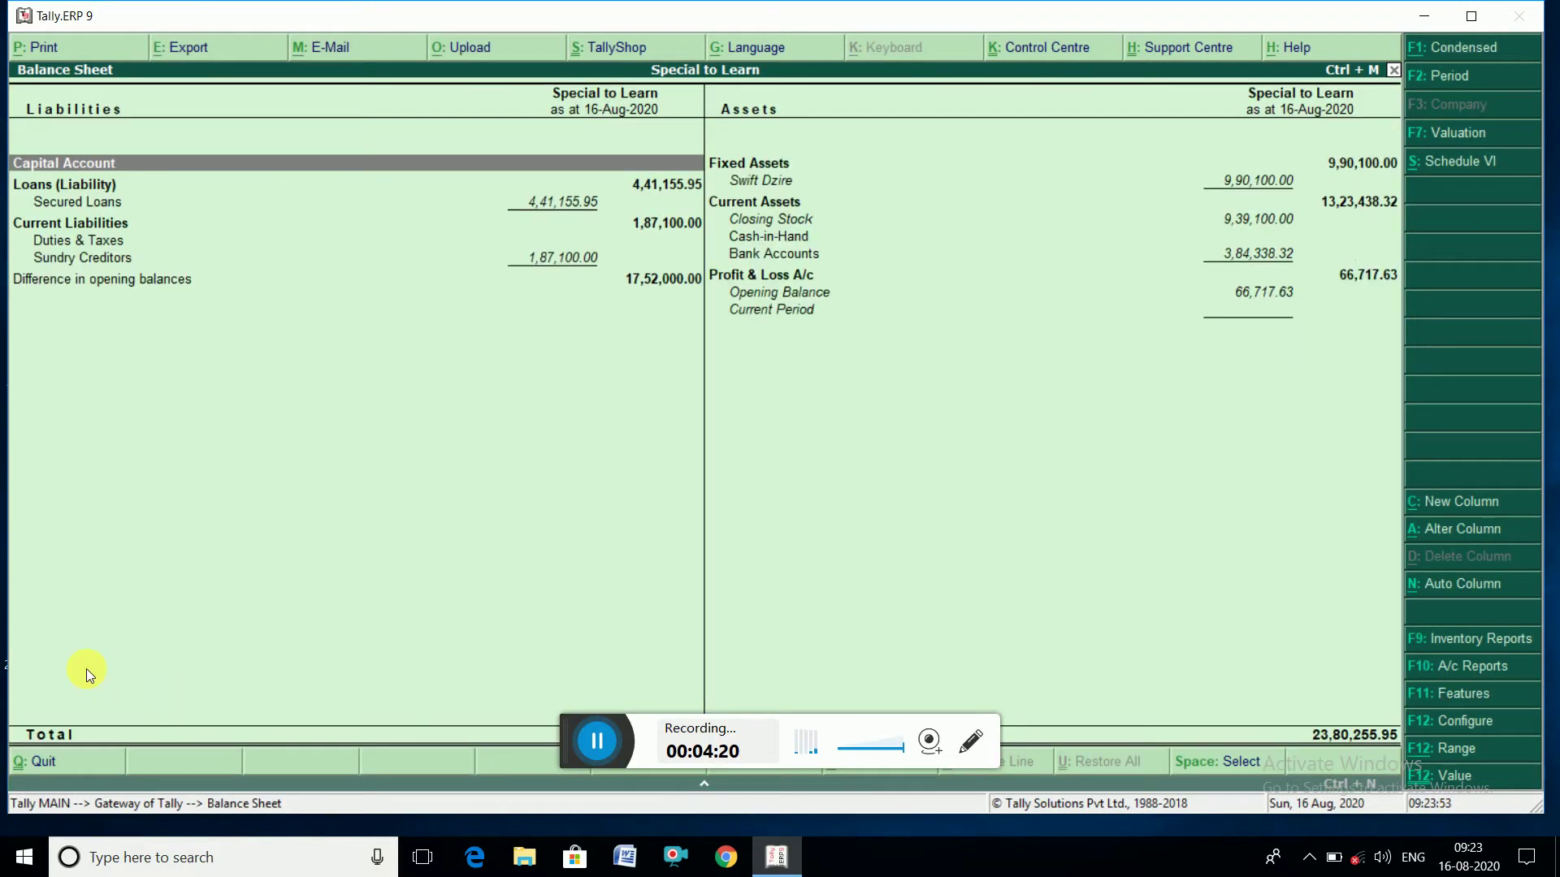
pyautogui.press('Down')
pyautogui.press('Down')
pyautogui.press('Down')
pyautogui.press('Down')
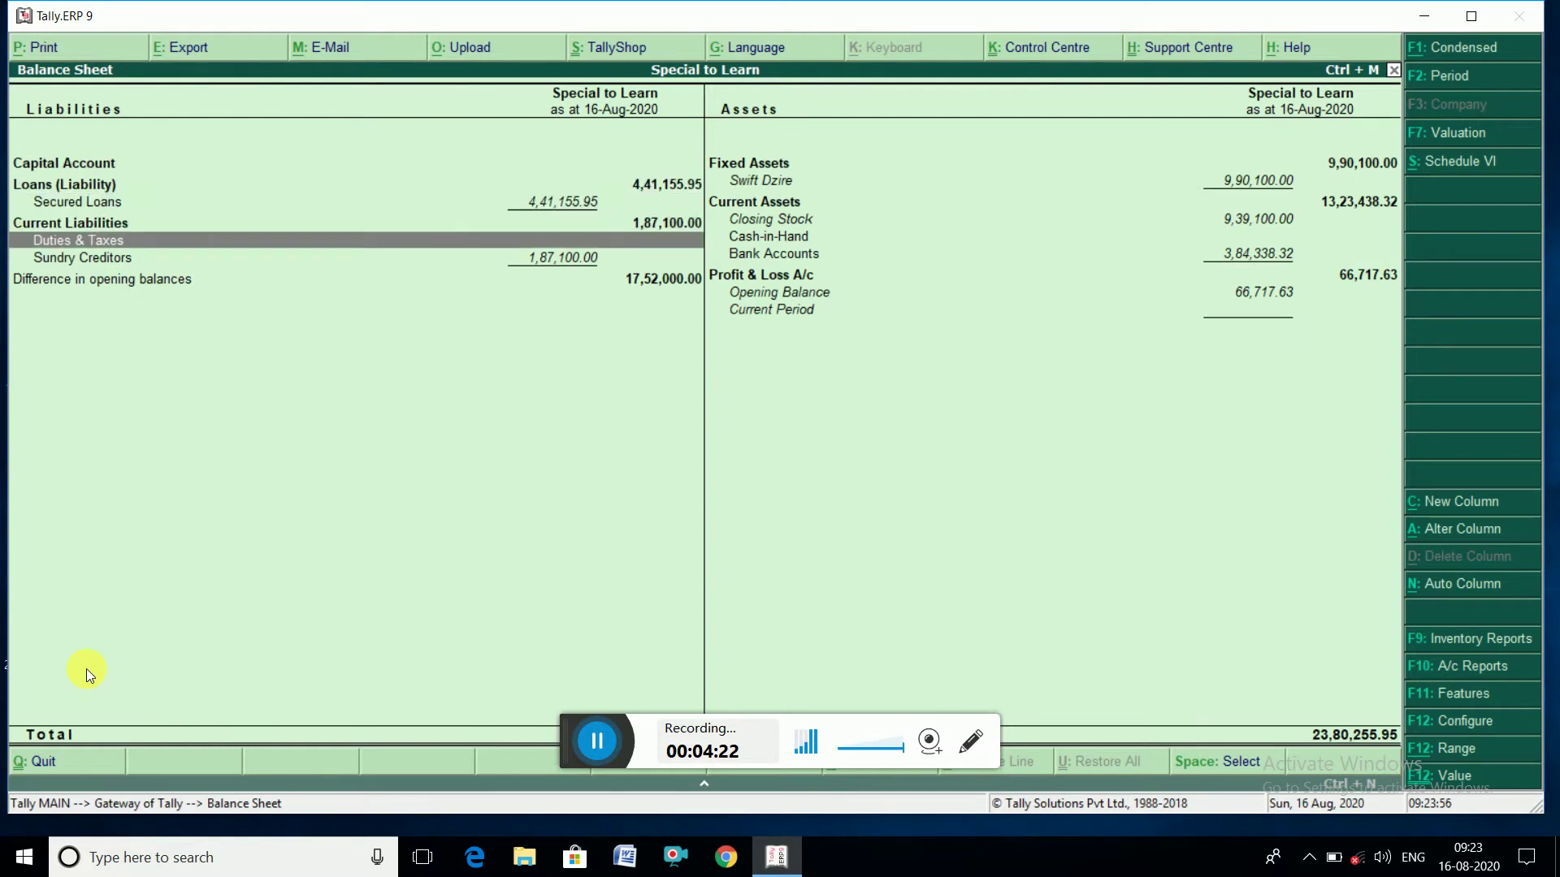
pyautogui.press('Return')
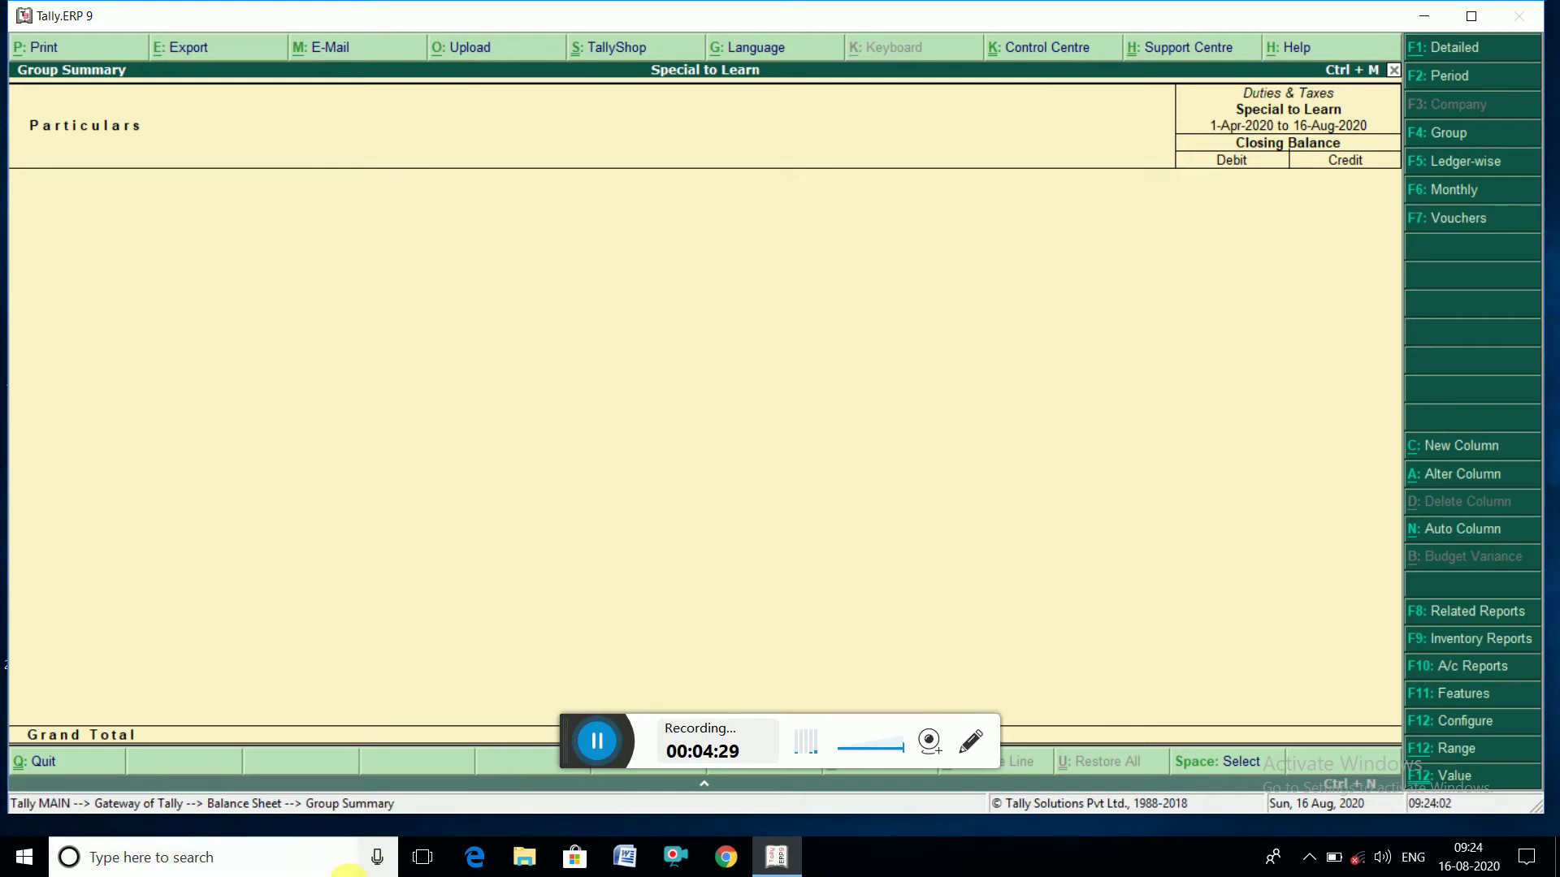
pyautogui.click(591, 752)
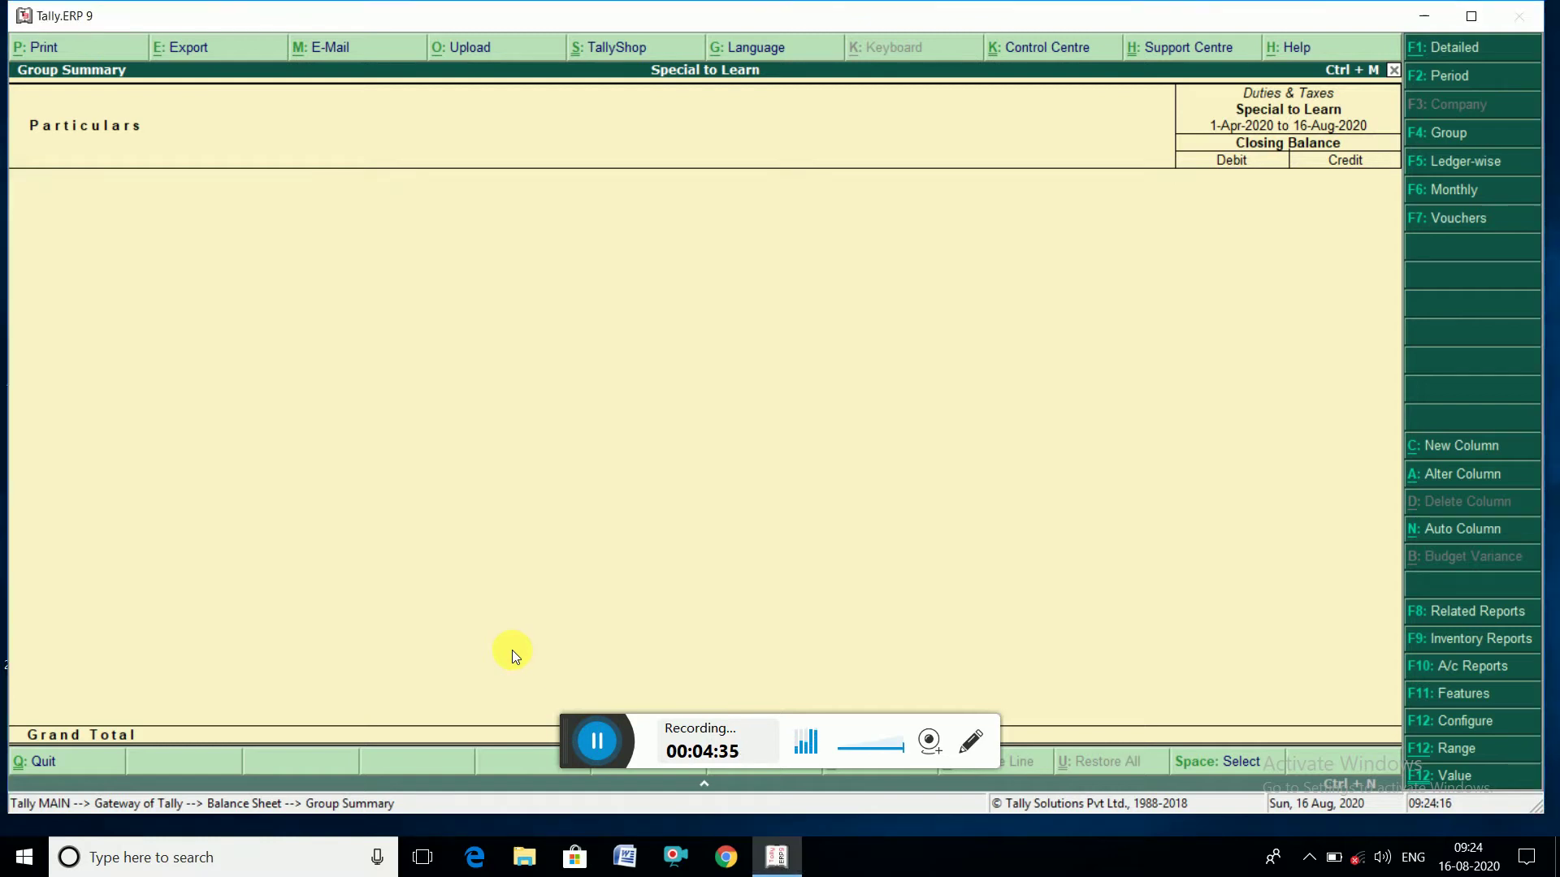
# - Leave the Balance Sheet and open the GSTR-3B report from the statutory GST reports
pyautogui.press('Escape')
pyautogui.press('Escape')
pyautogui.press('Escape')
pyautogui.press('Escape')
pyautogui.press('d')
pyautogui.press('u')
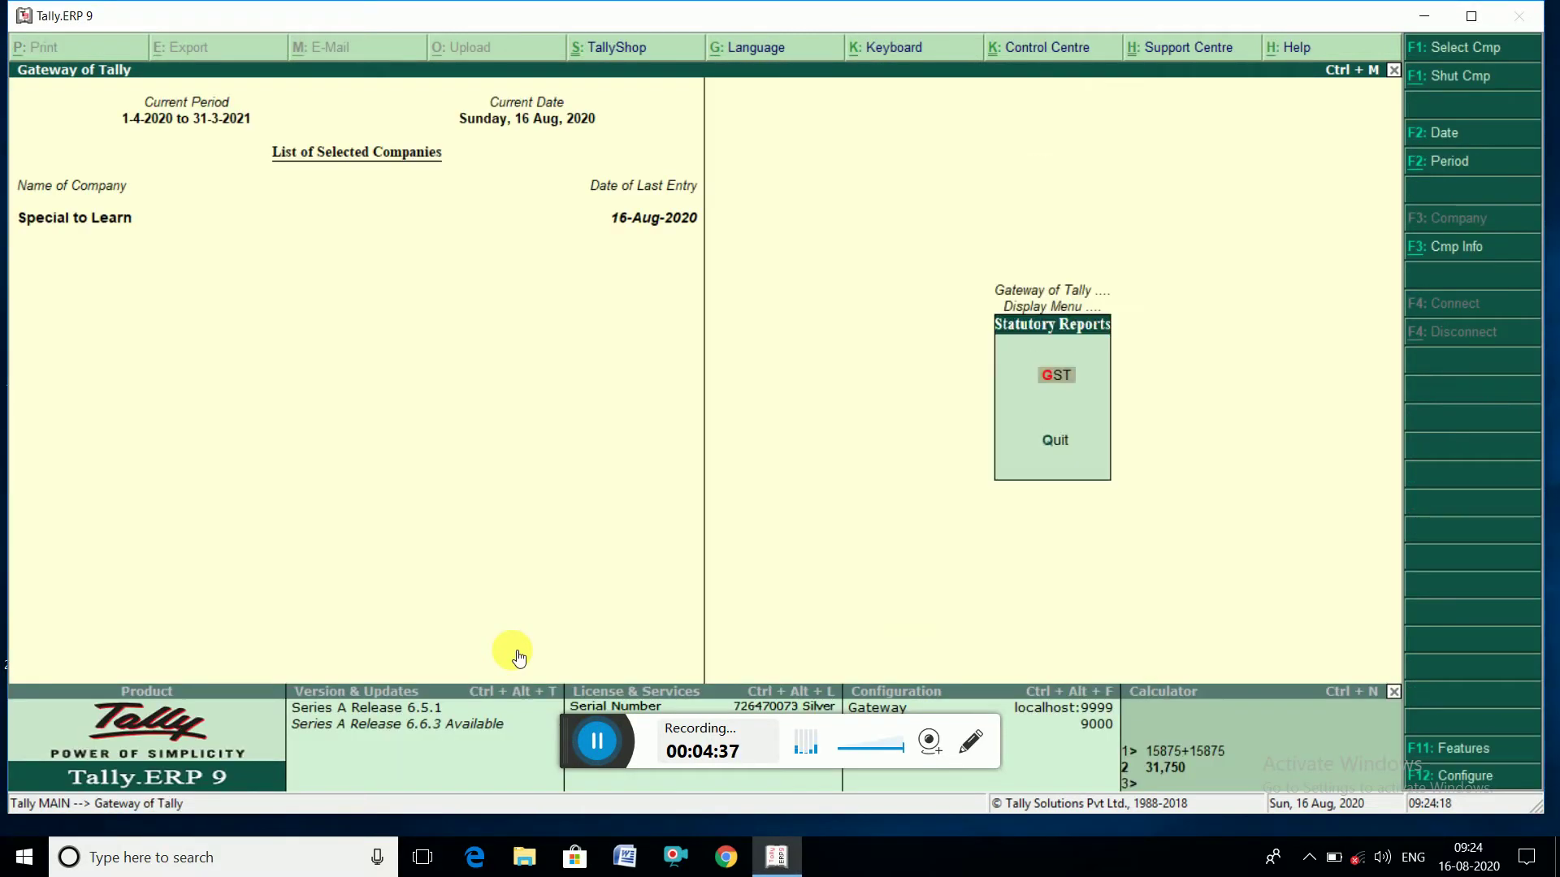
pyautogui.press('Return')
pyautogui.press('Down')
pyautogui.press('Down')
pyautogui.press('Return')
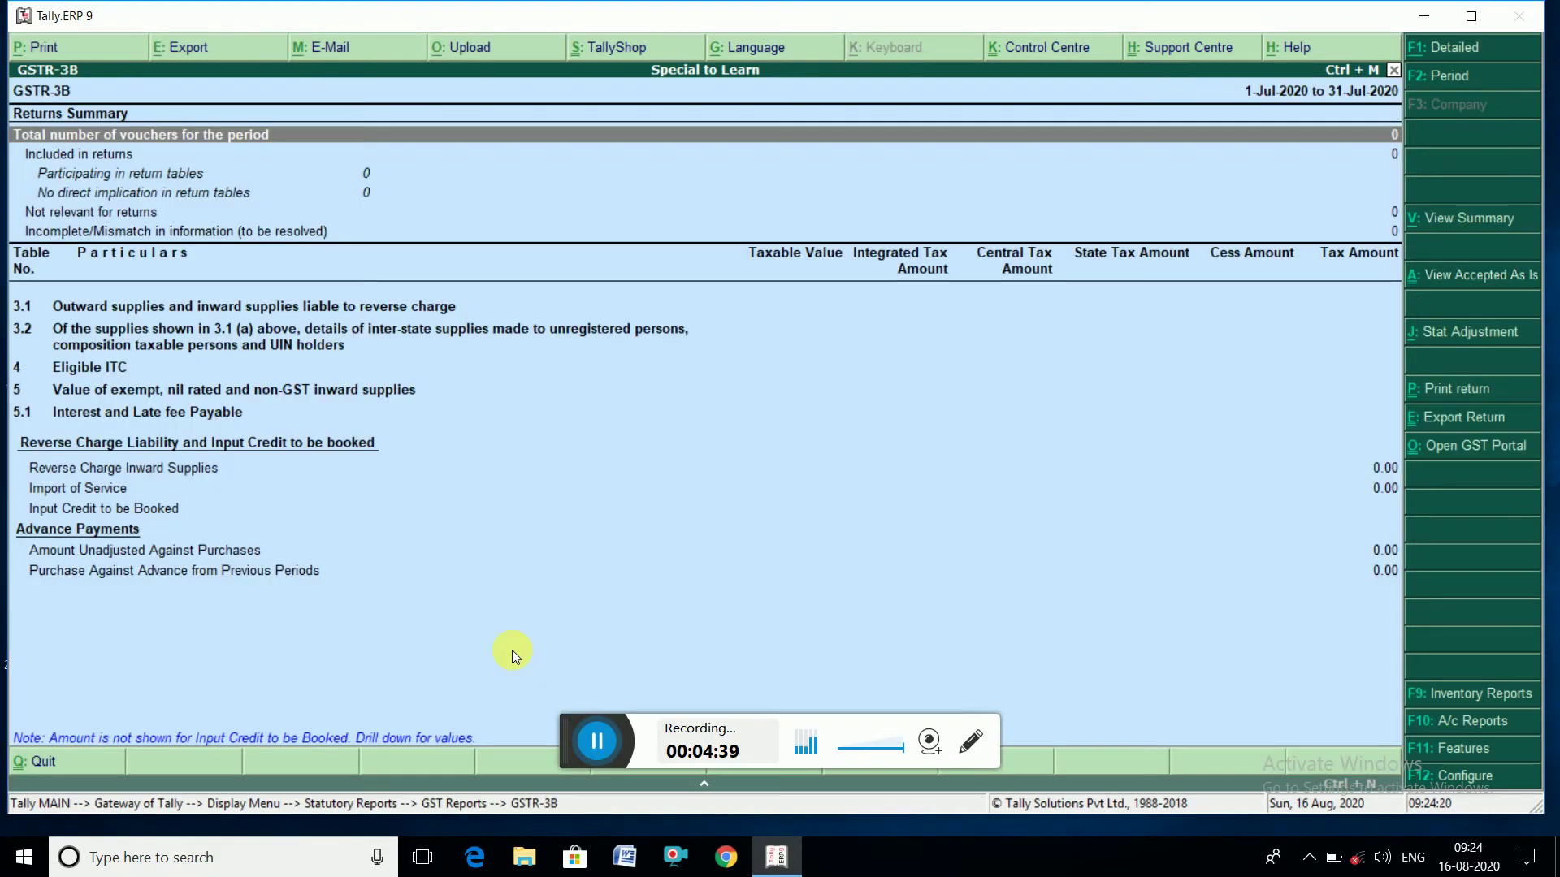
# - Set the GSTR-3B report period to August for both the start and end
pyautogui.press('F2')
pyautogui.write('aug')
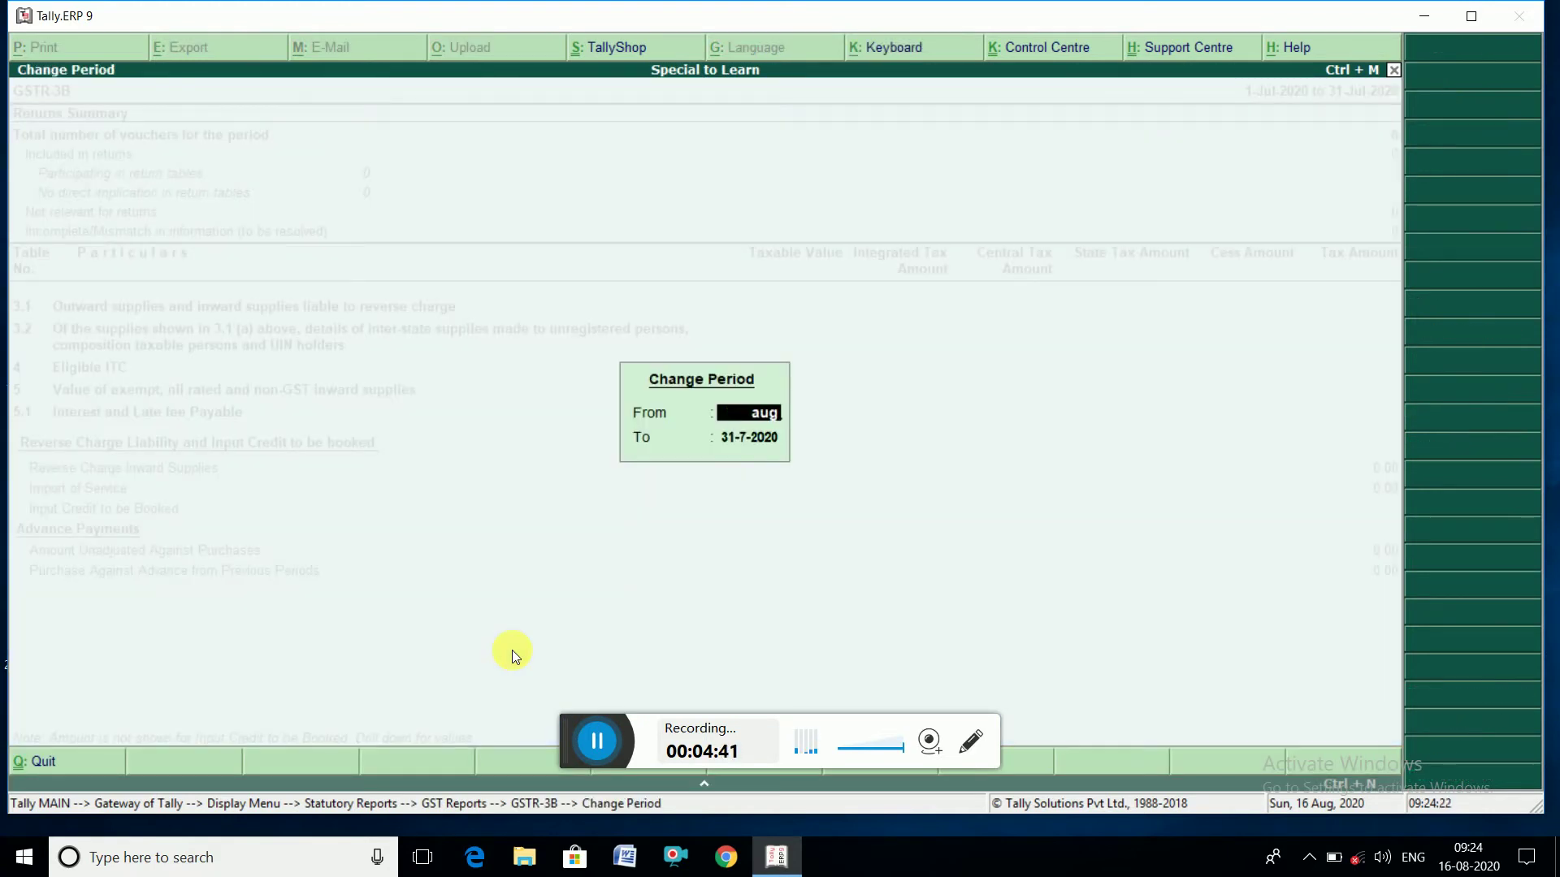
pyautogui.press('Return')
pyautogui.write('aug')
pyautogui.press('Return')
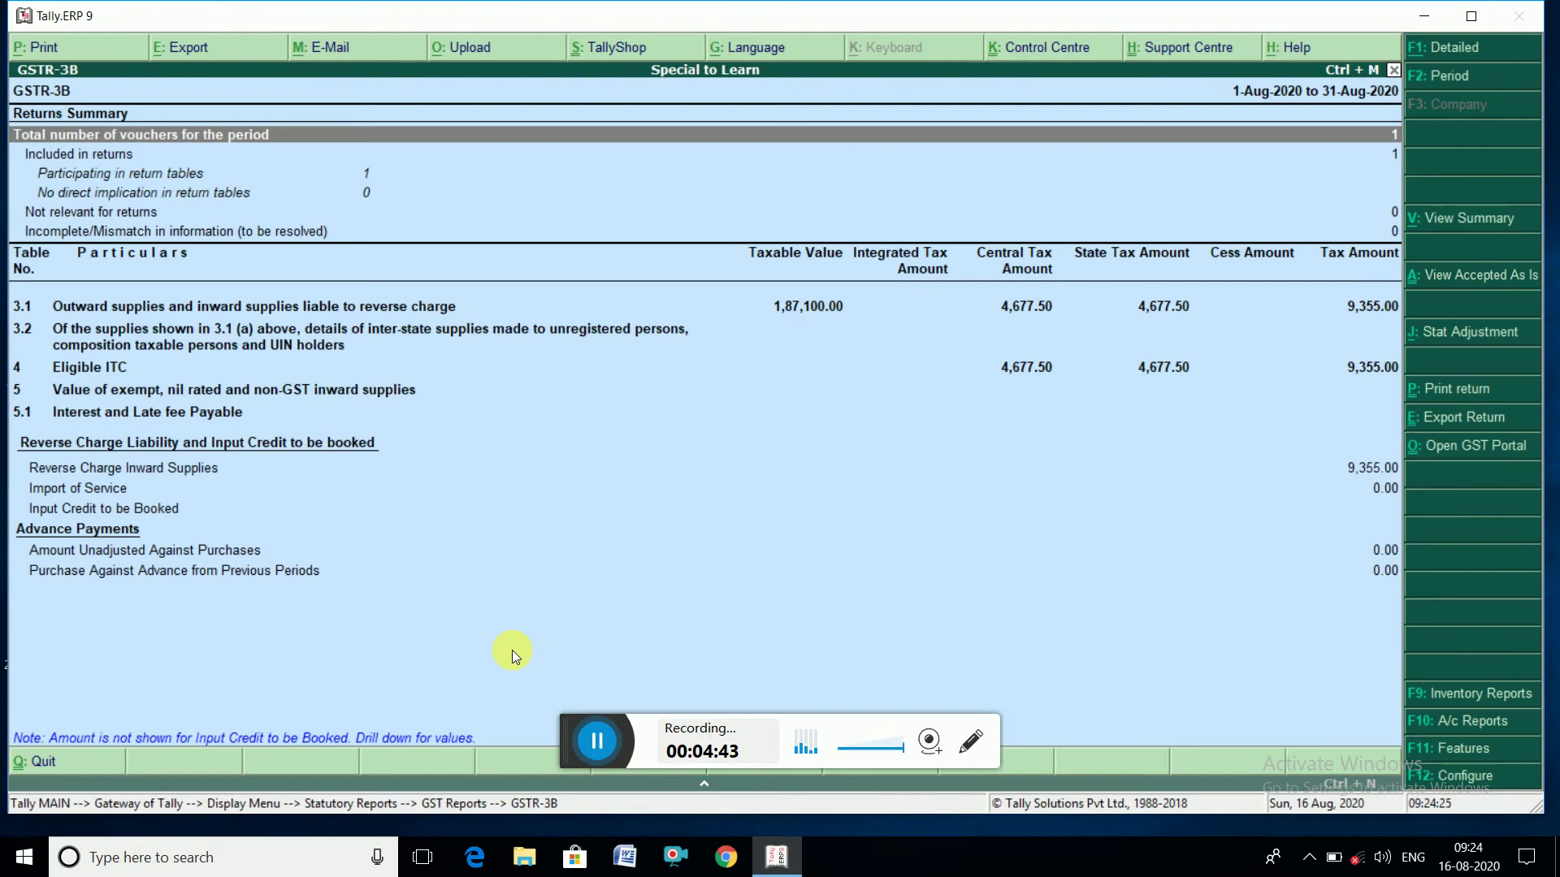
# - Examine the reverse charge supplies row 3.1 and the Eligible ITC row in GSTR-3B, and return to the Gateway of Tally
pyautogui.press('Down')
pyautogui.press('Down')
pyautogui.press('Down')
pyautogui.press('Down')
pyautogui.press('Down')
pyautogui.press('Down')
pyautogui.press('Down')
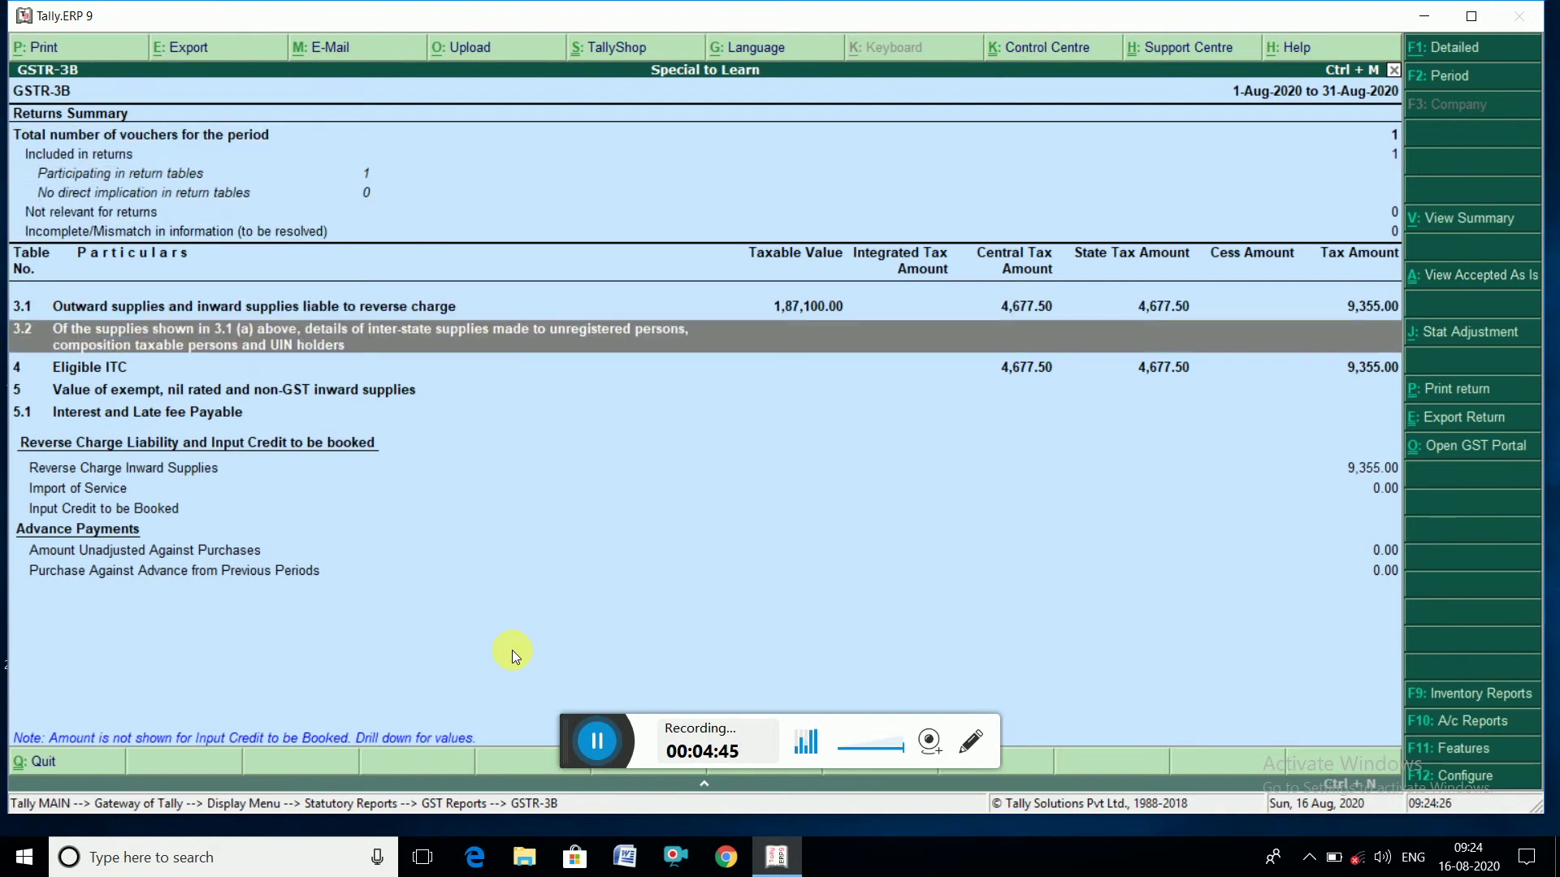
pyautogui.press('Up')
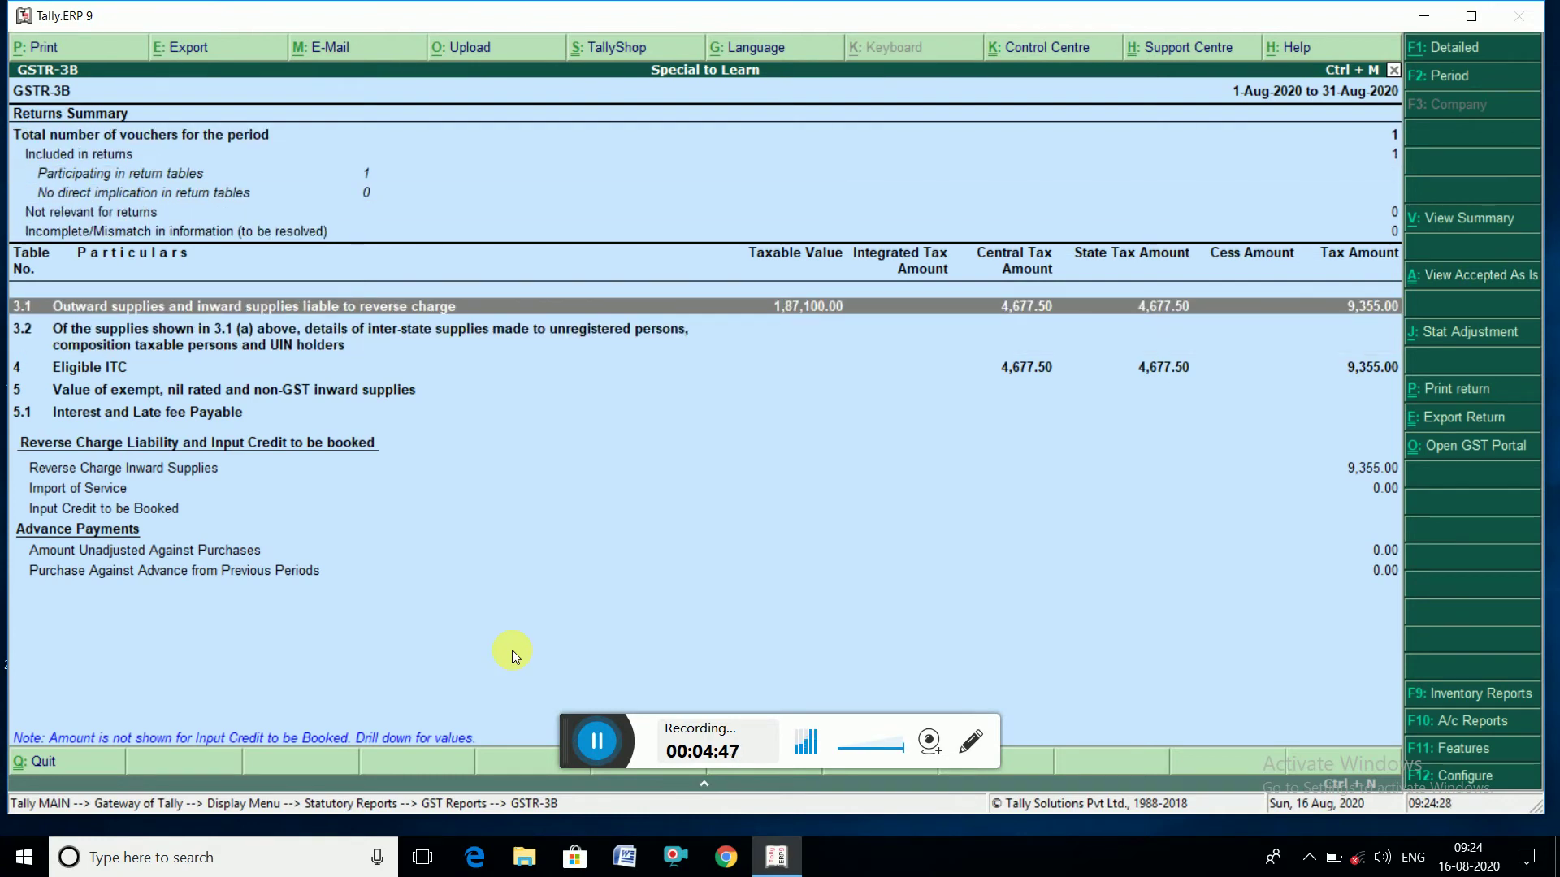
pyautogui.press('Down')
pyautogui.press('Down')
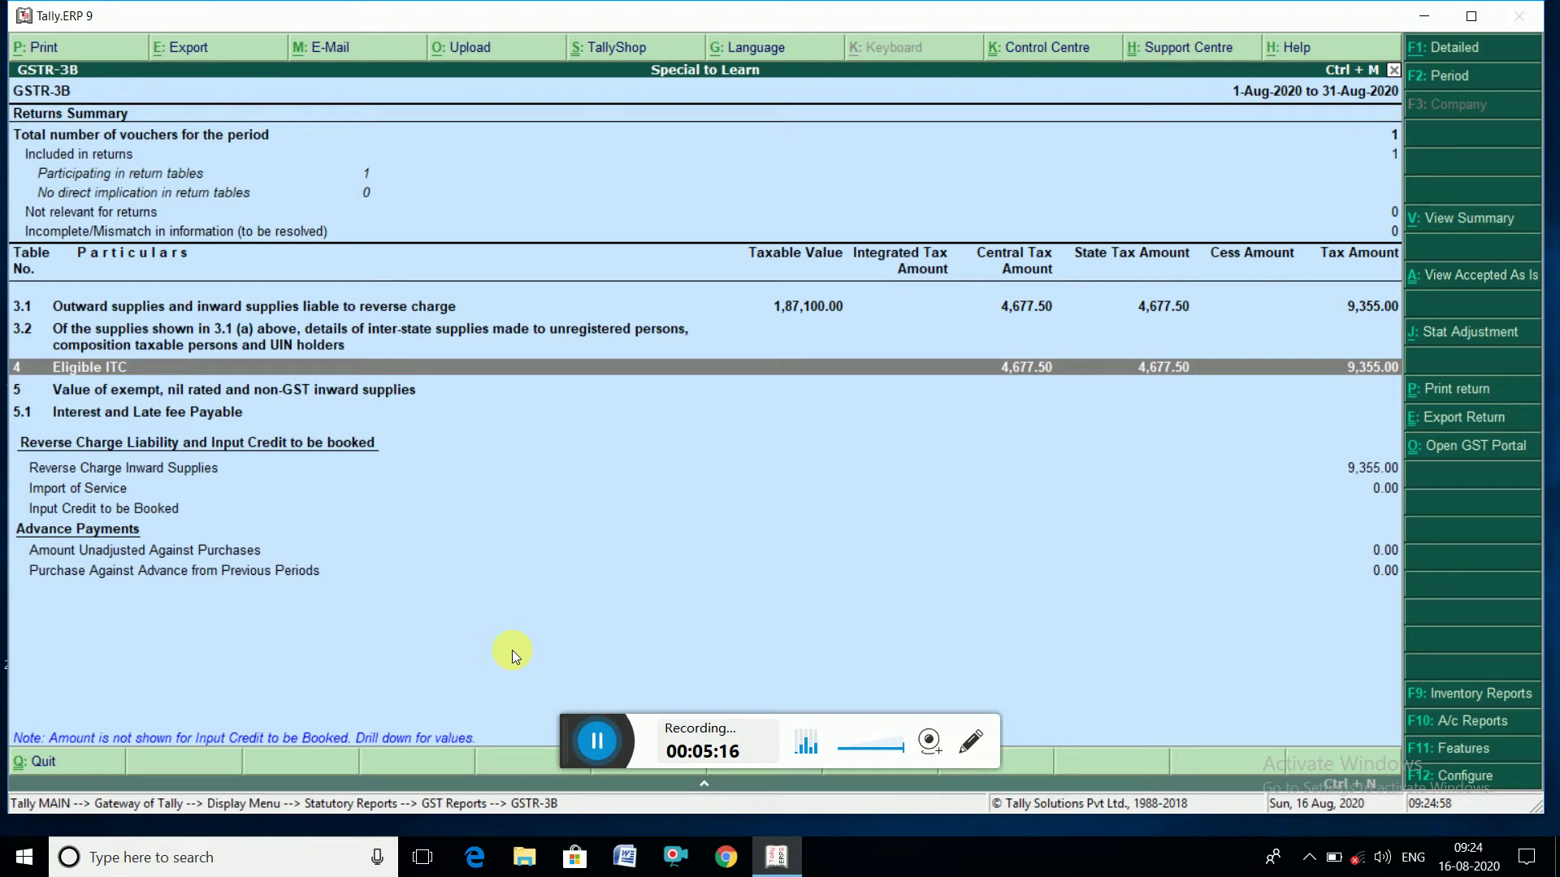
pyautogui.press('Escape')
pyautogui.press('Escape')
pyautogui.press('Escape')
pyautogui.press('Escape')
pyautogui.press('Escape')
pyautogui.press('Escape')
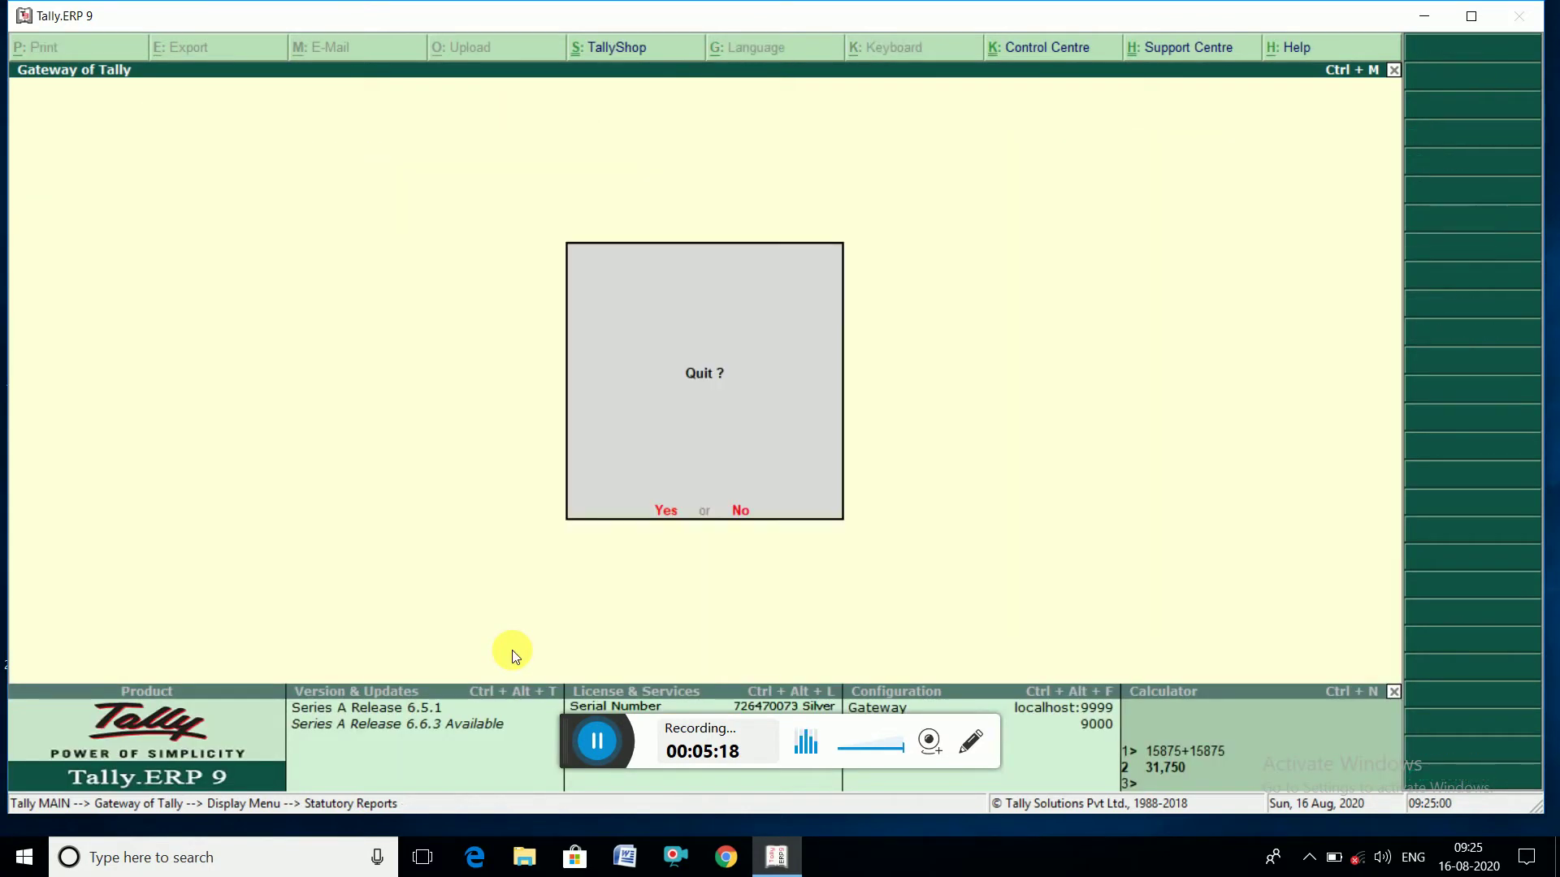
pyautogui.press('v')
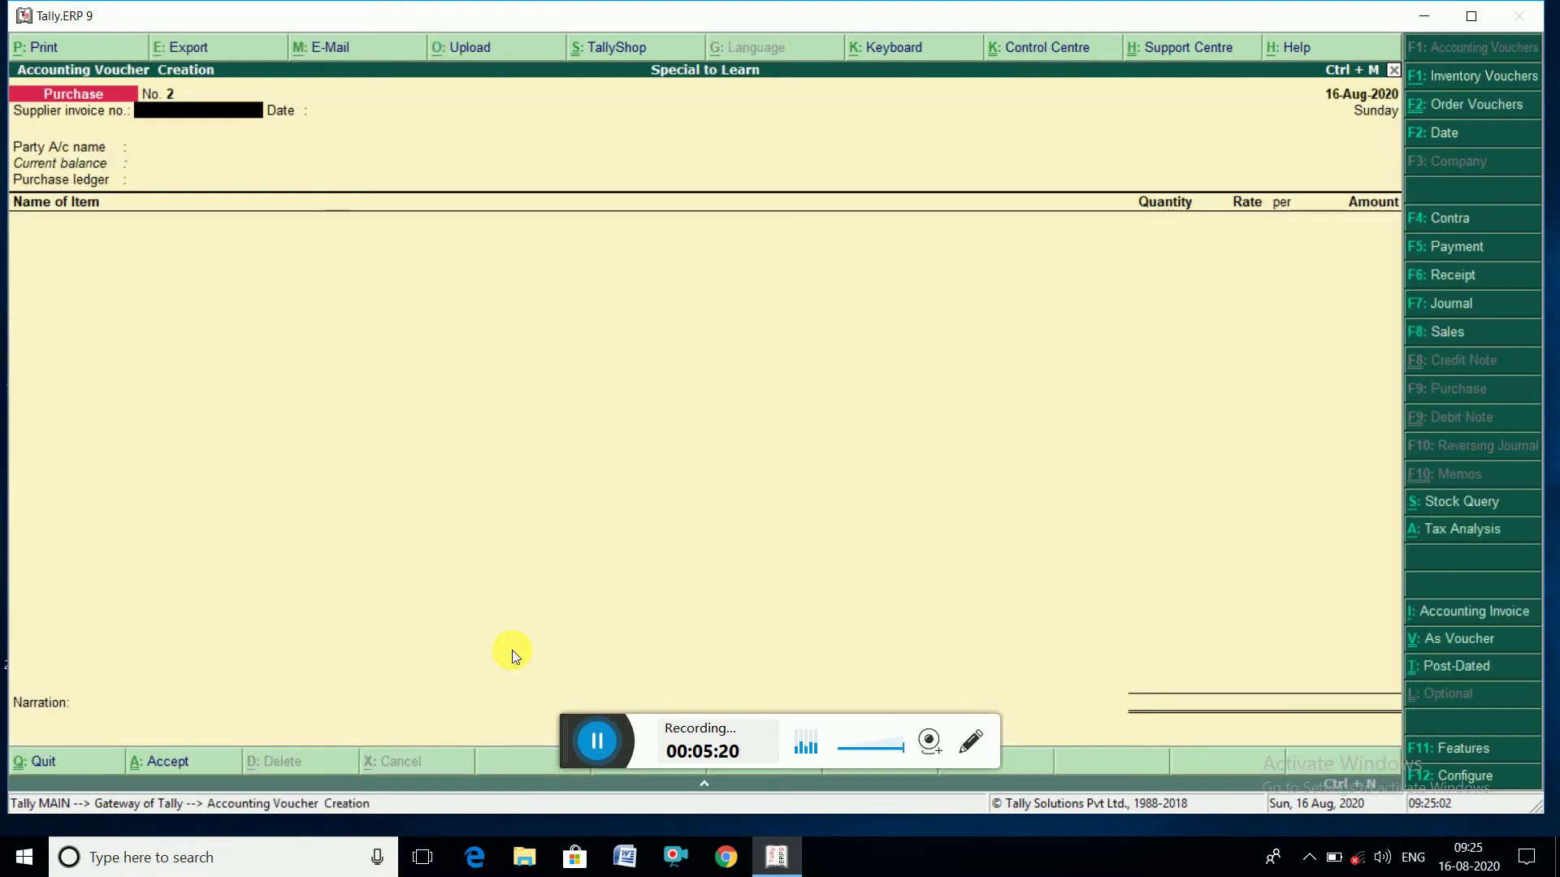
pyautogui.press('F5')
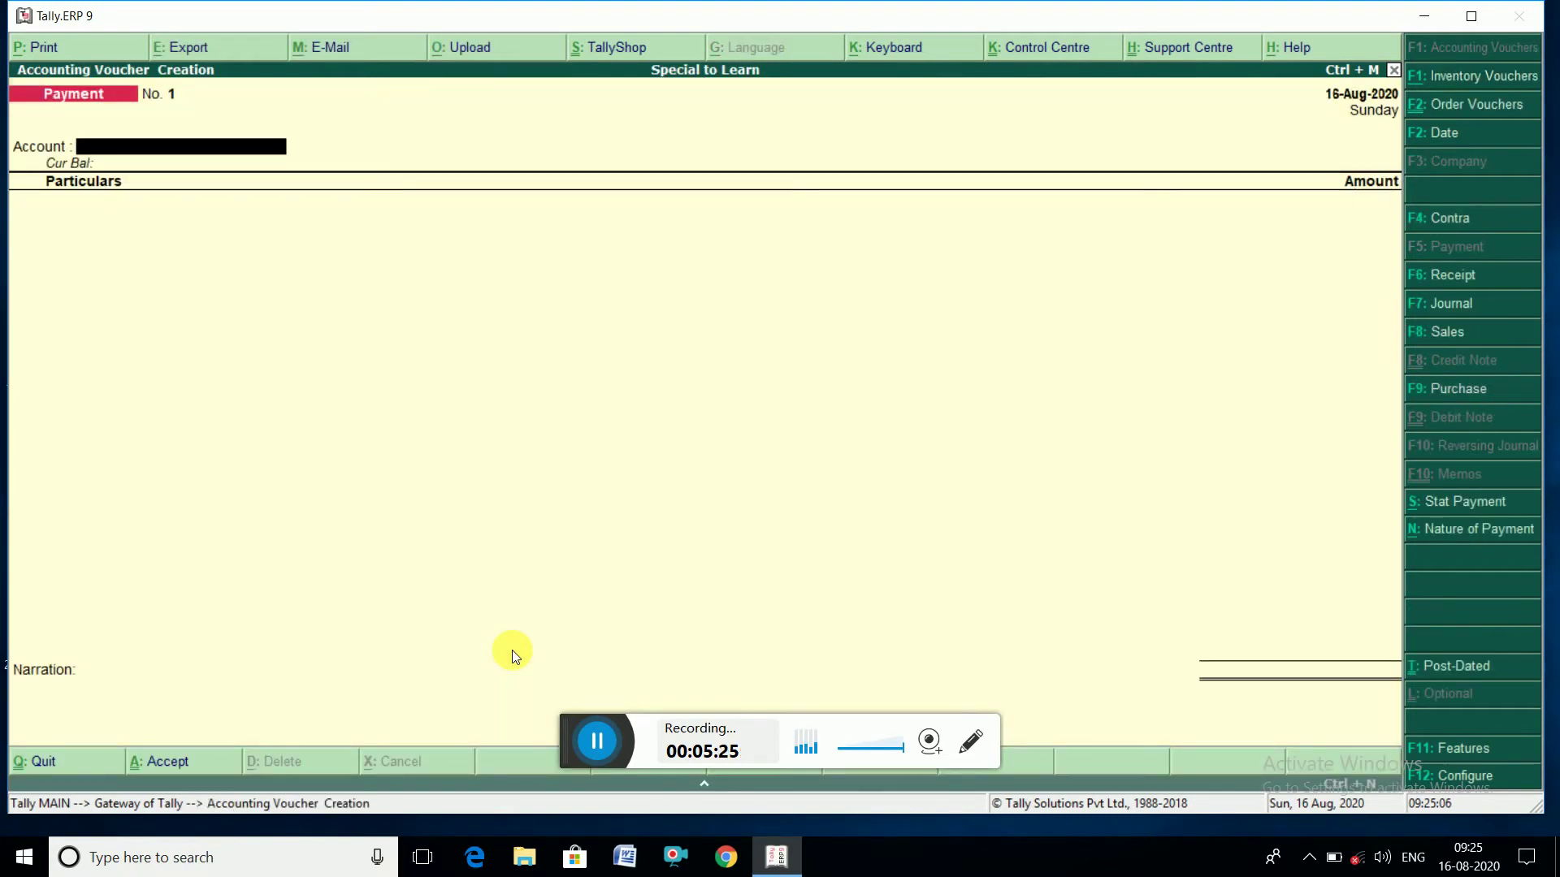
pyautogui.press('Escape')
pyautogui.press('Escape')
pyautogui.press('n')
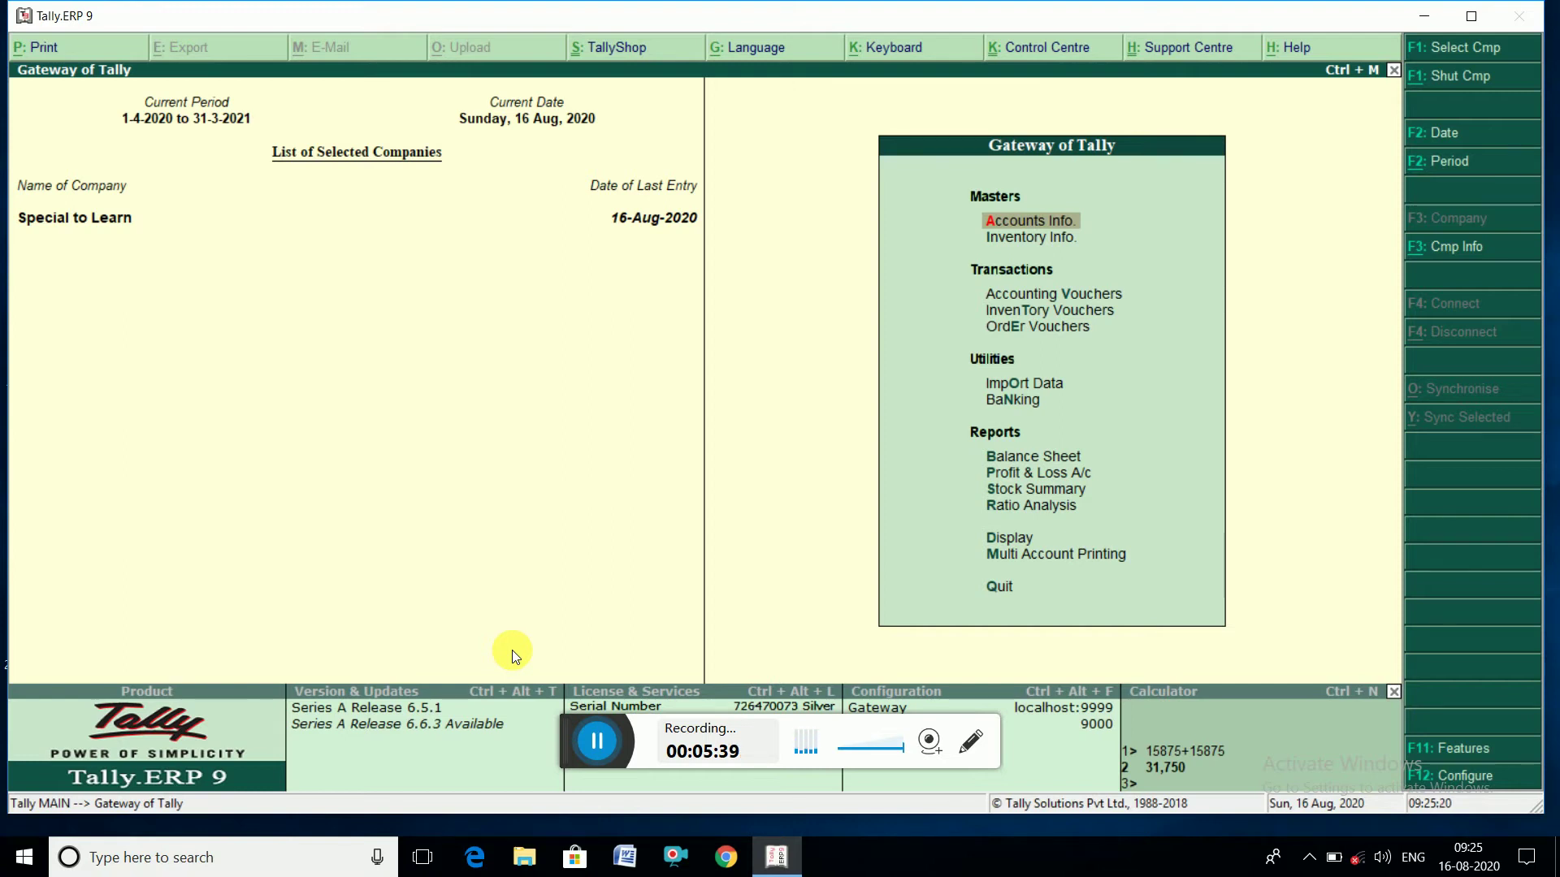
# - Show the Balance Sheet in detail, check Duties & Taxes under Current Liabilities, and return to the Gateway of Tally
pyautogui.press('b')
pyautogui.hotkey('alt', 'F1')
pyautogui.press('Down')
pyautogui.press('Down')
pyautogui.press('Down')
pyautogui.press('Down')
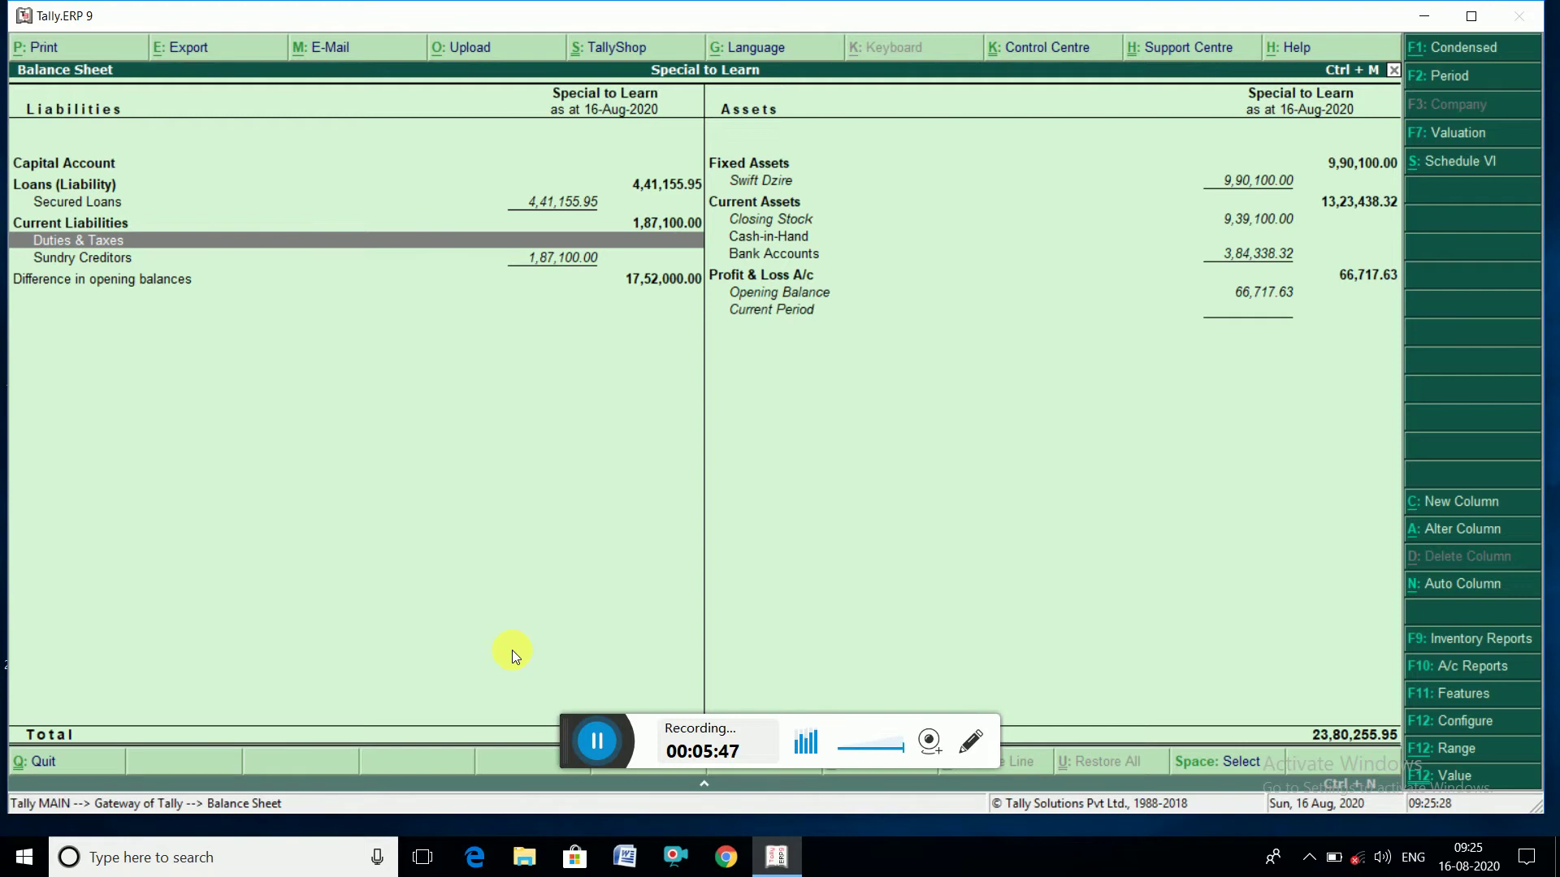
pyautogui.press('Escape')
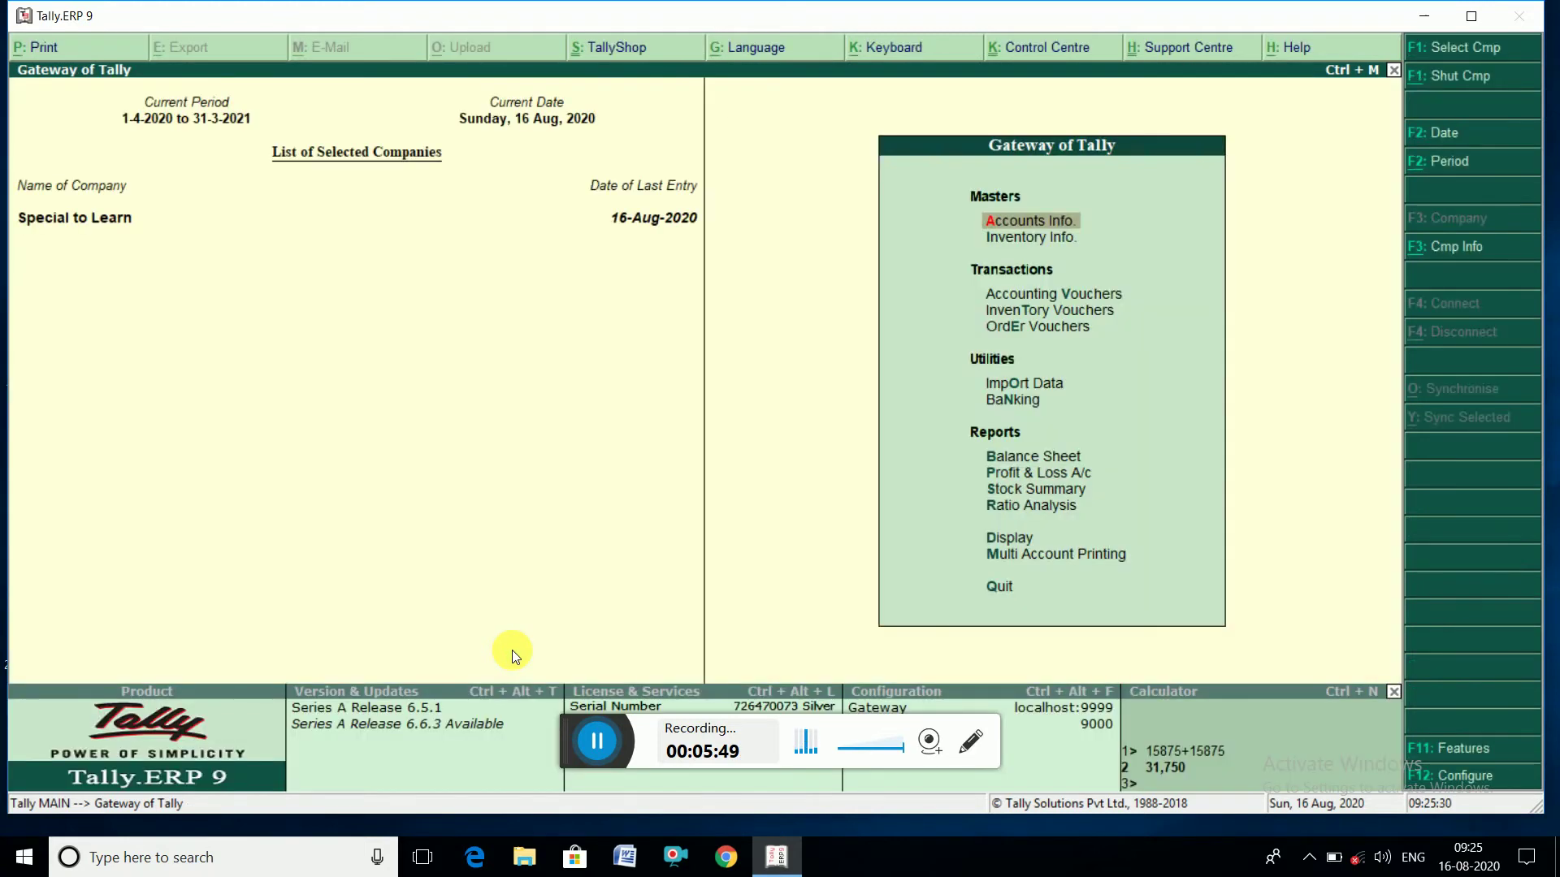
# - Start a payment voucher dated 11-Sep-2020 with HDFC BANK as the paying account
pyautogui.press('v')
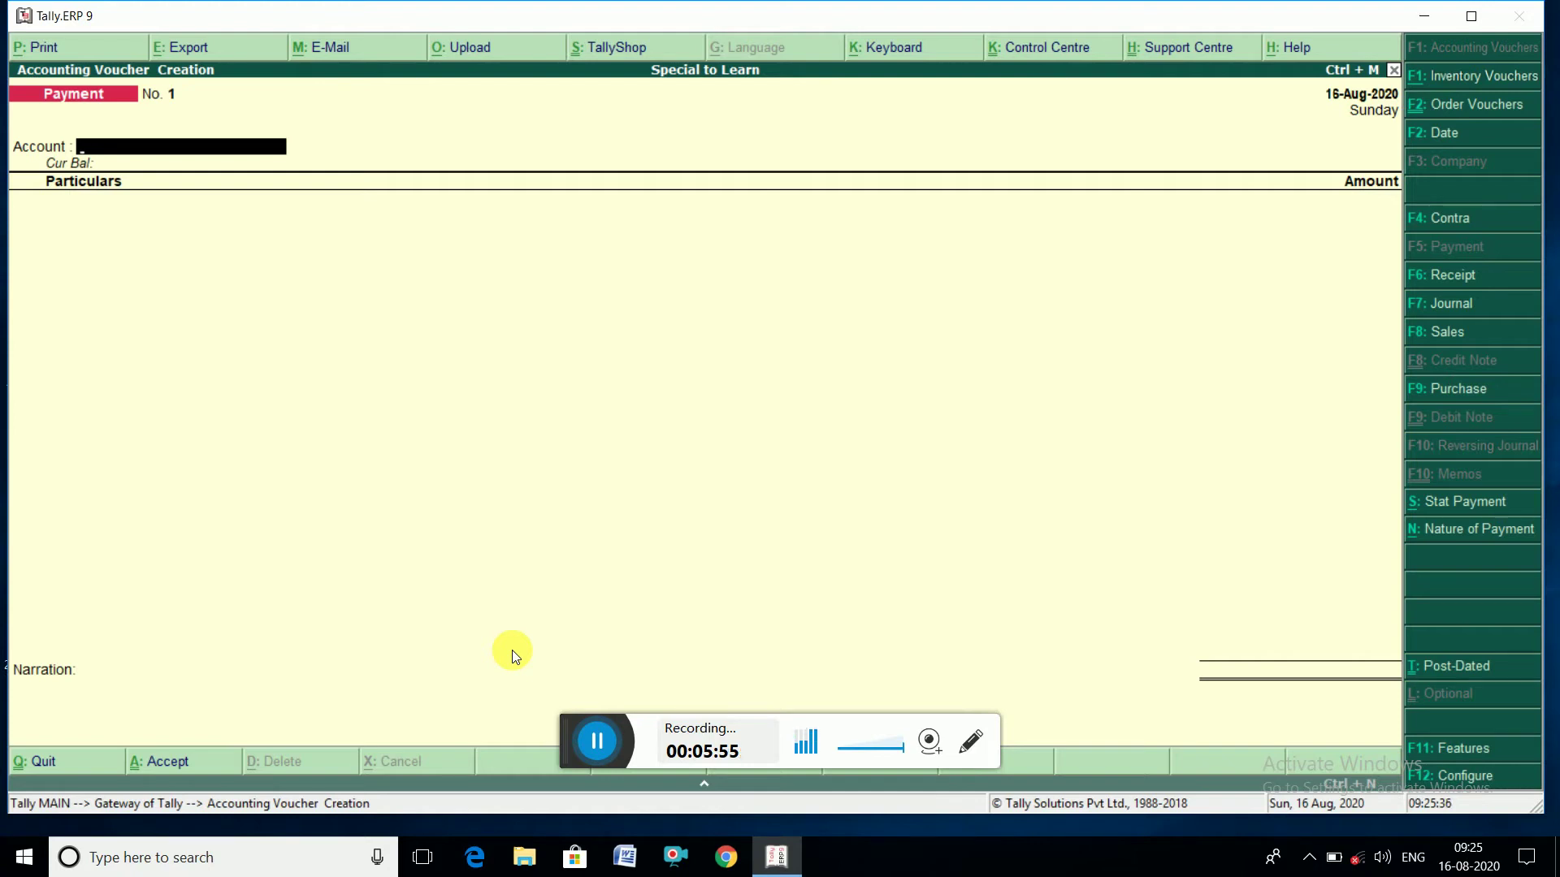
pyautogui.press('F2')
pyautogui.write('11-9')
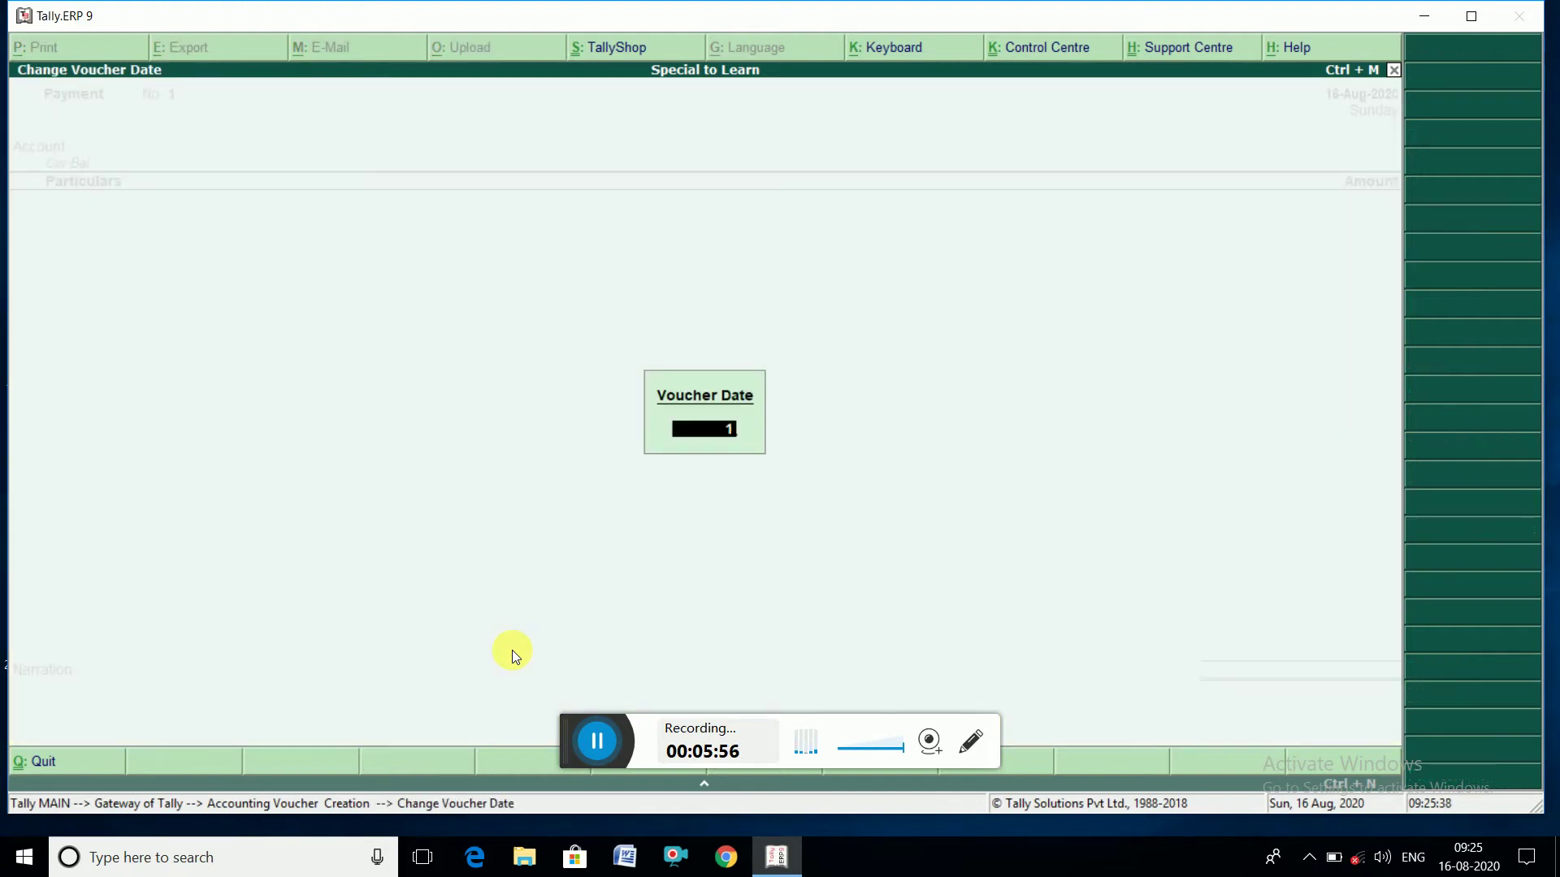
pyautogui.press('Return')
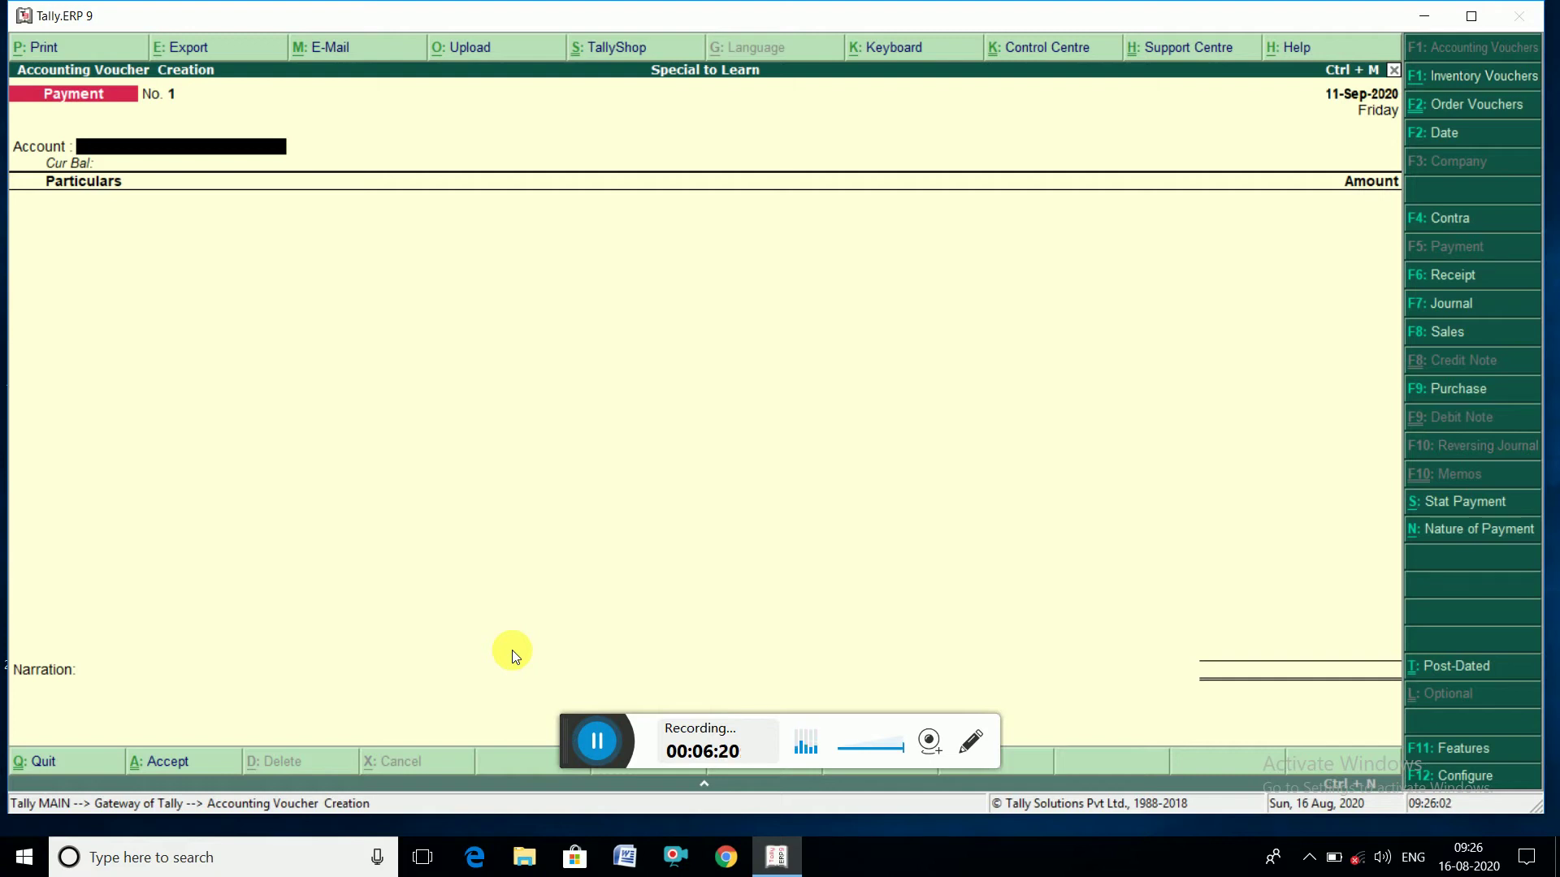
pyautogui.write('Hdfc')
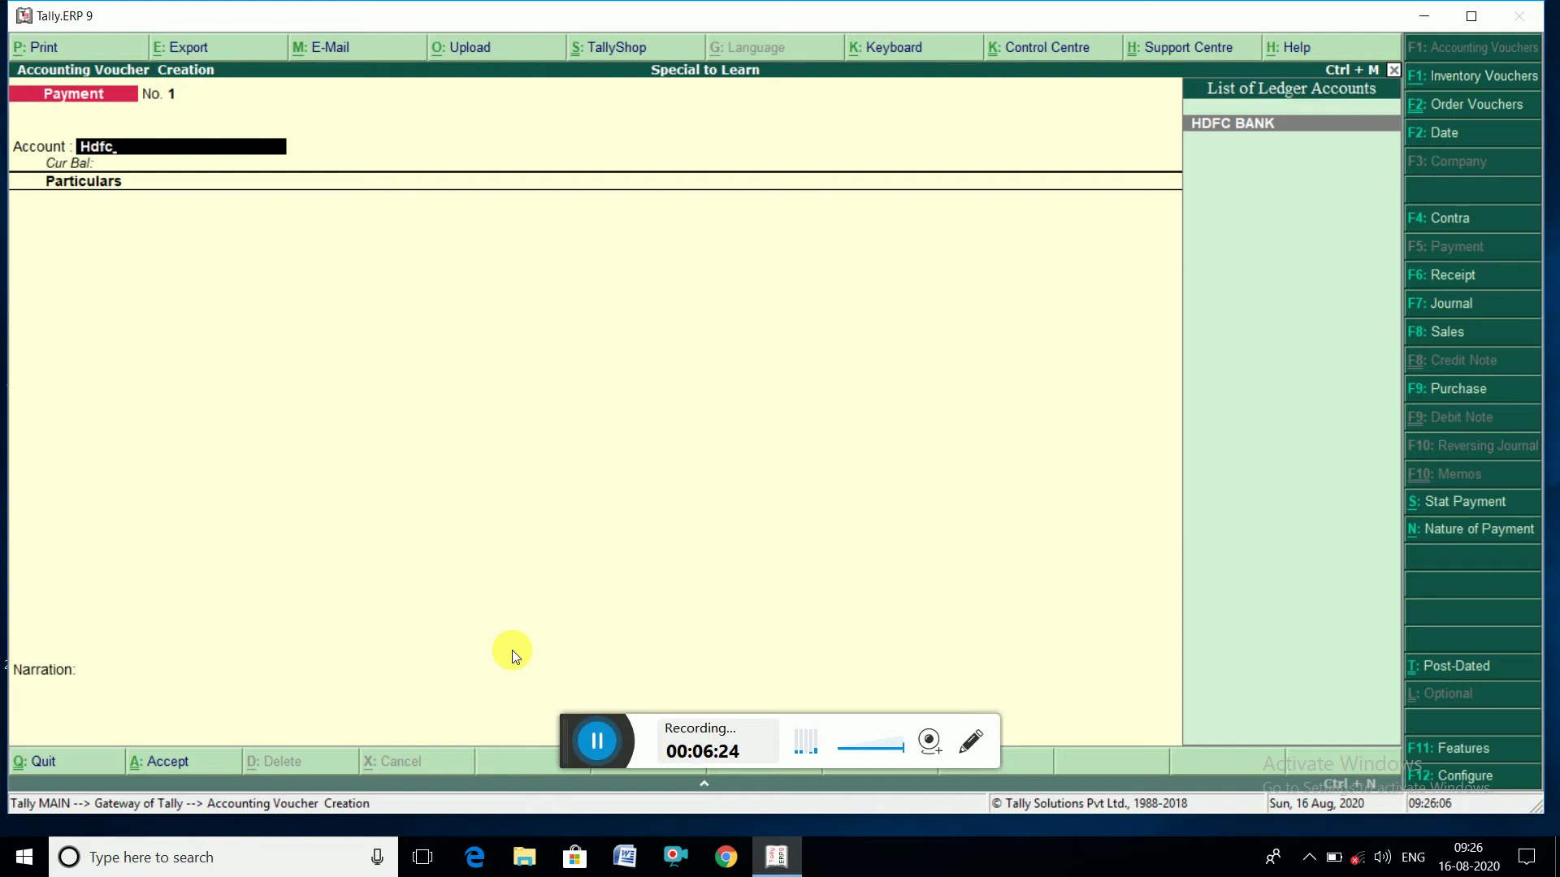
pyautogui.press('Return')
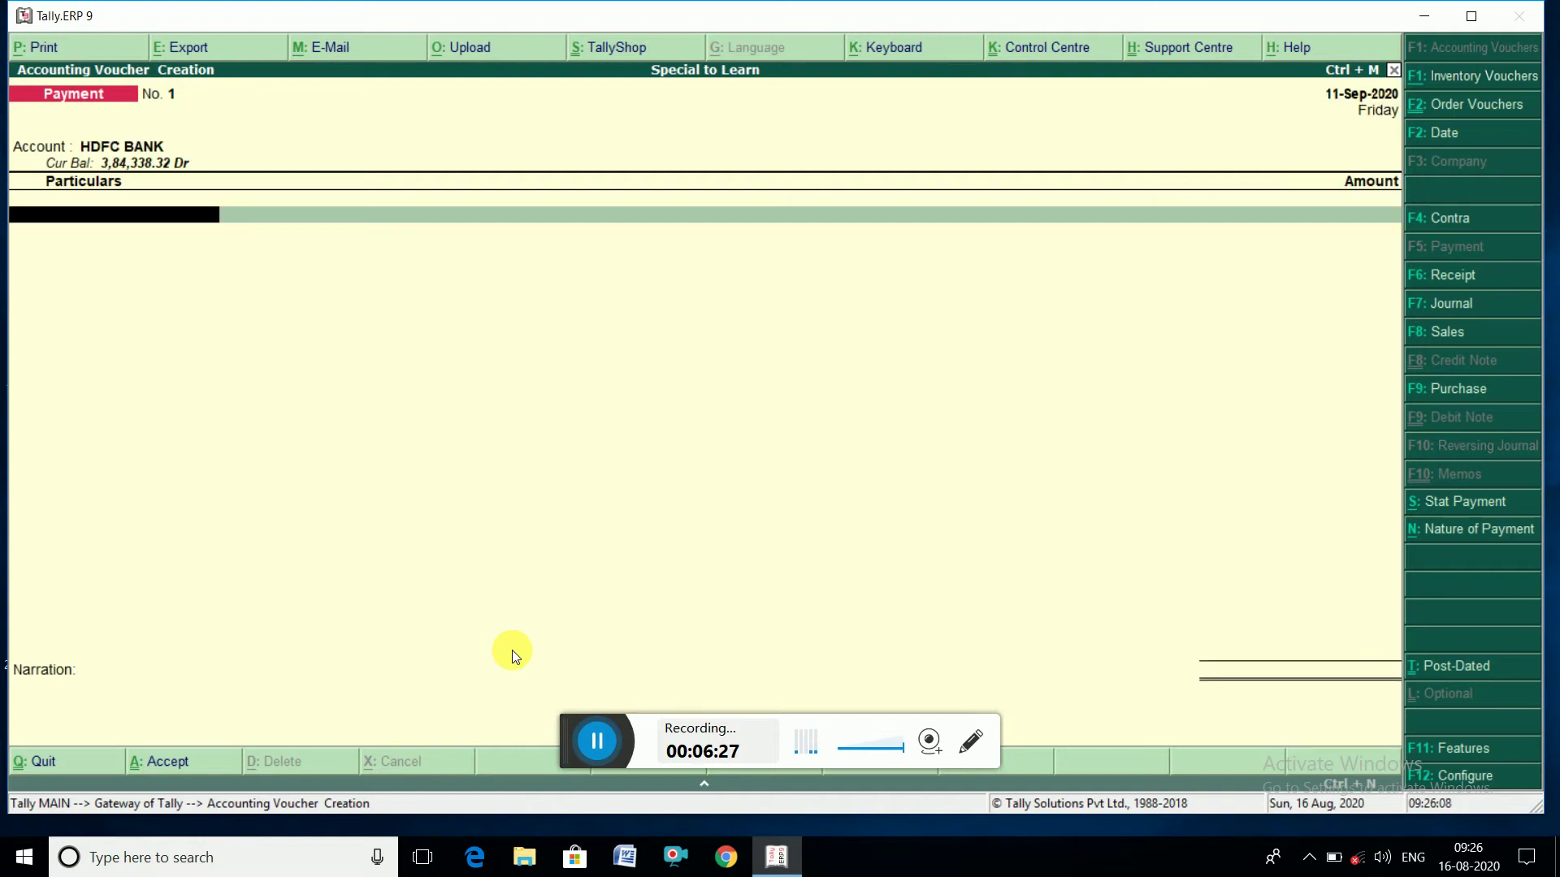
# - Make it a statutory GST payment for 1-Aug-2020 to 31-Aug-2020 with payment type Recipient Liability
pyautogui.hotkey('alt', 's')
pyautogui.press('Return')
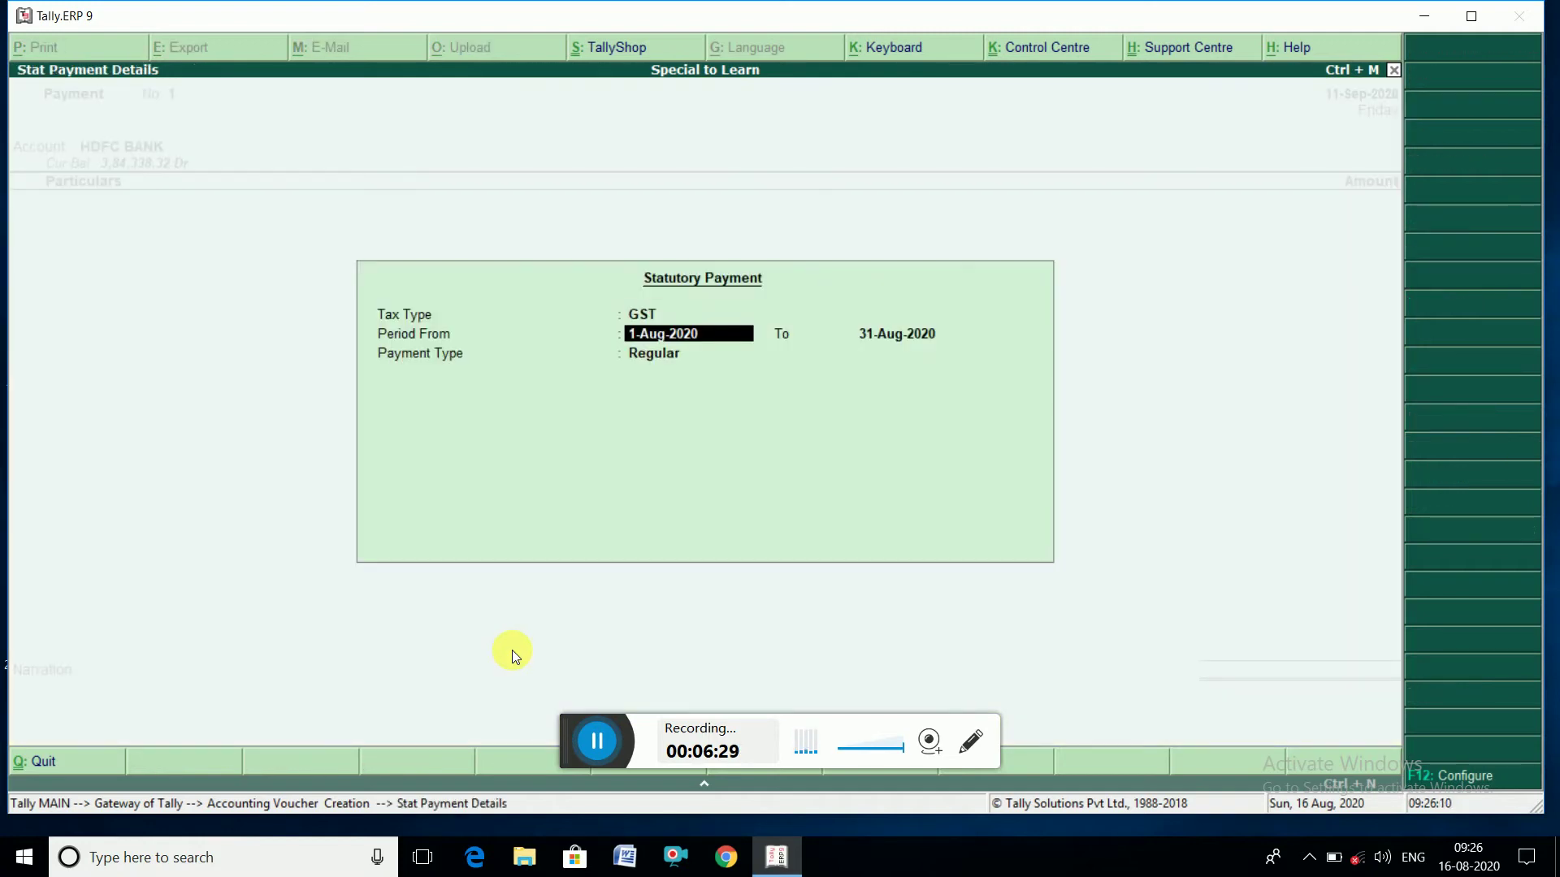
pyautogui.press('Return')
pyautogui.press('Return')
pyautogui.press('Up')
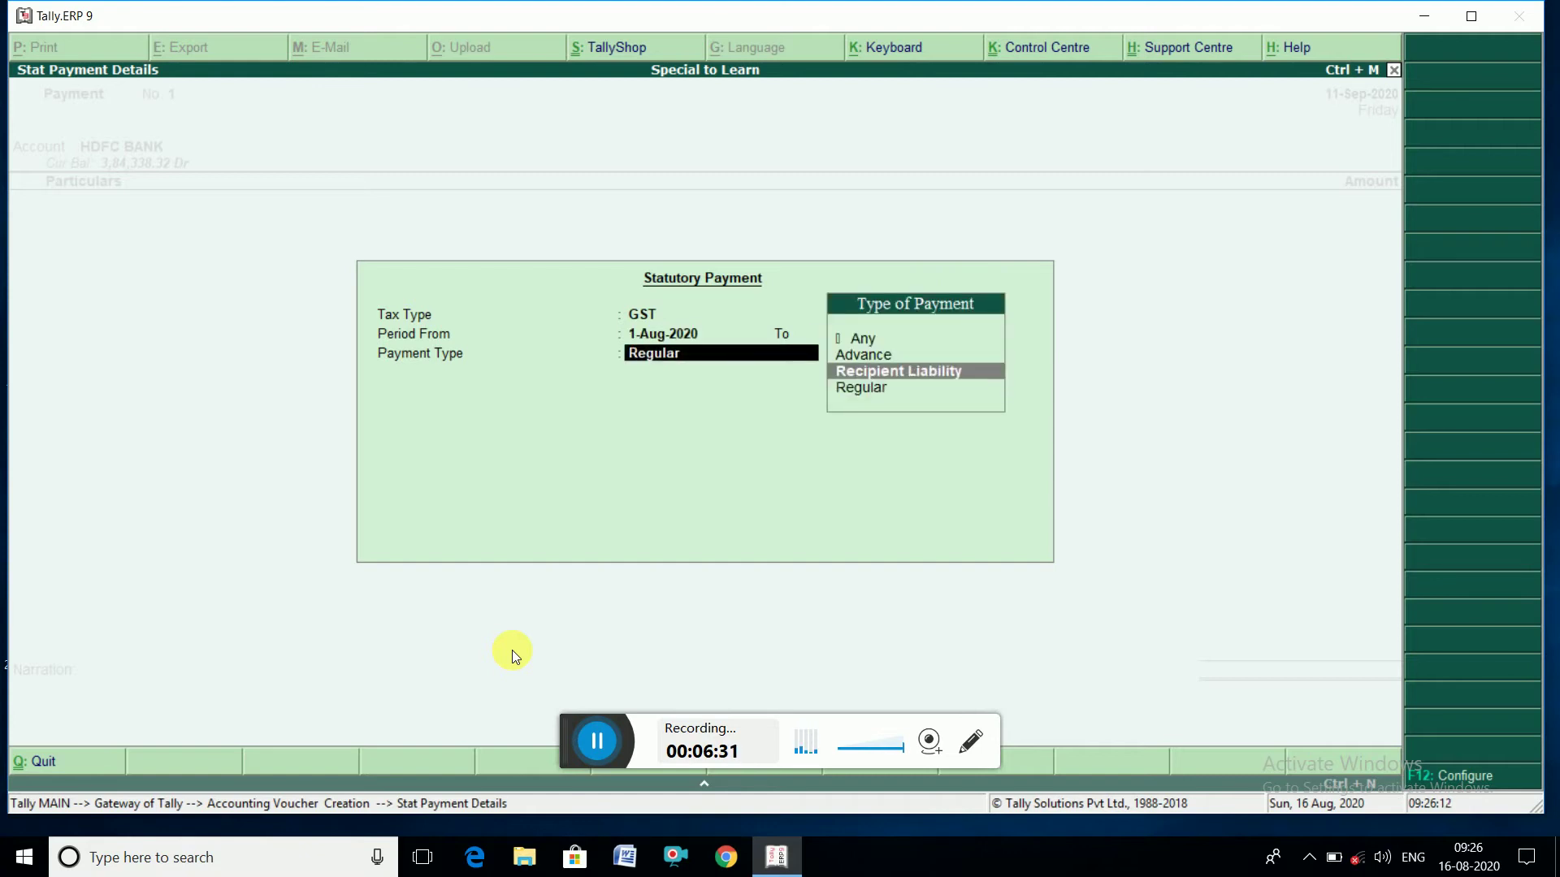
pyautogui.press('Return')
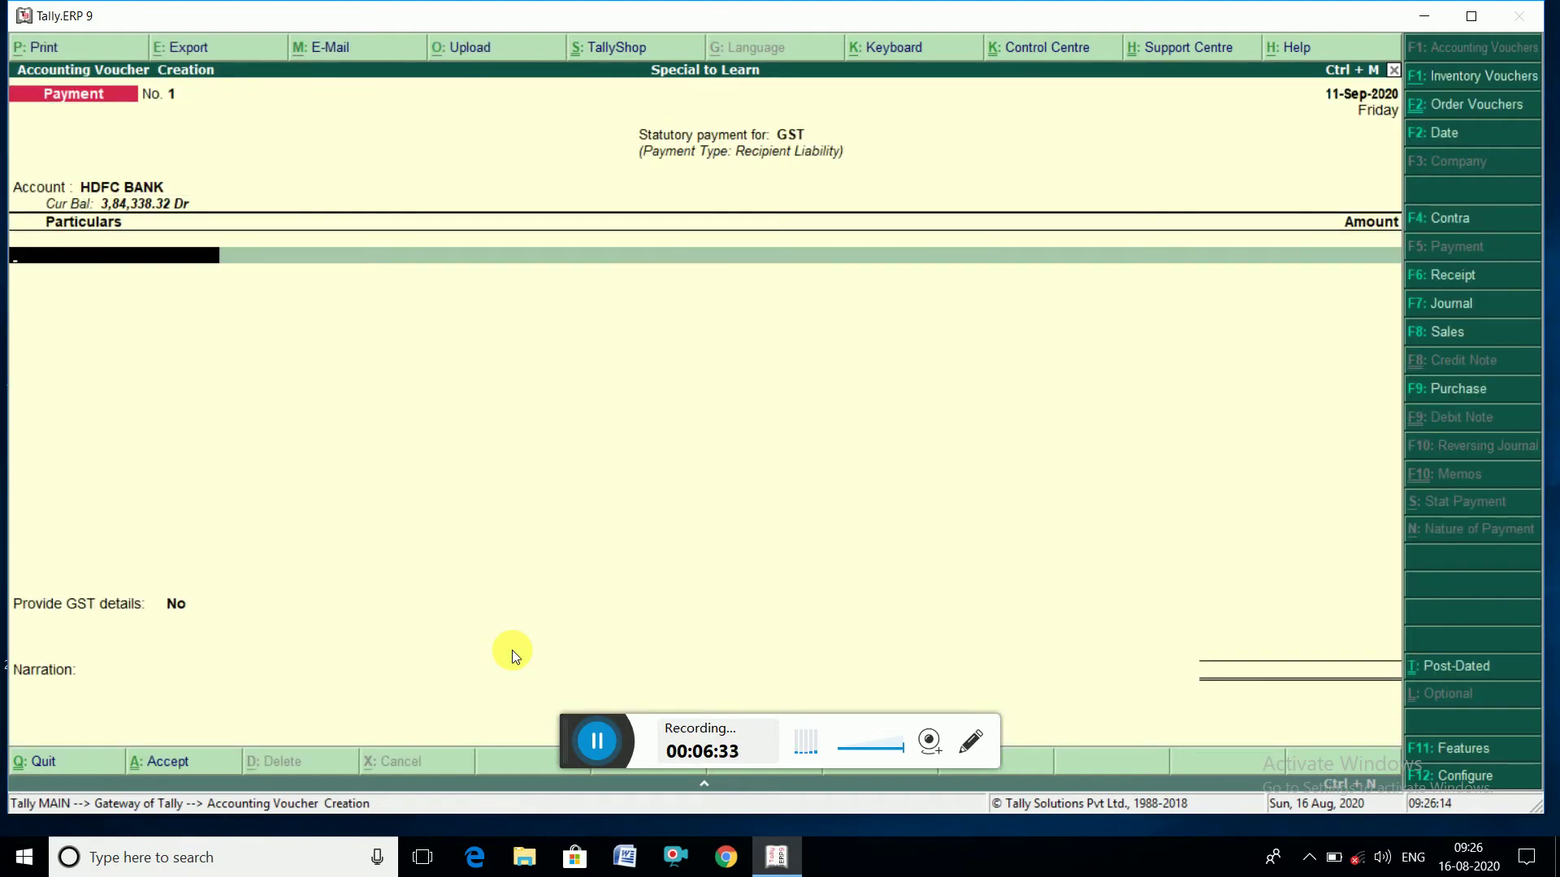
# - Enter CGST and SGST in the payment voucher with an amount of 4,677.50 each
pyautogui.write('cgs')
pyautogui.press('Return')
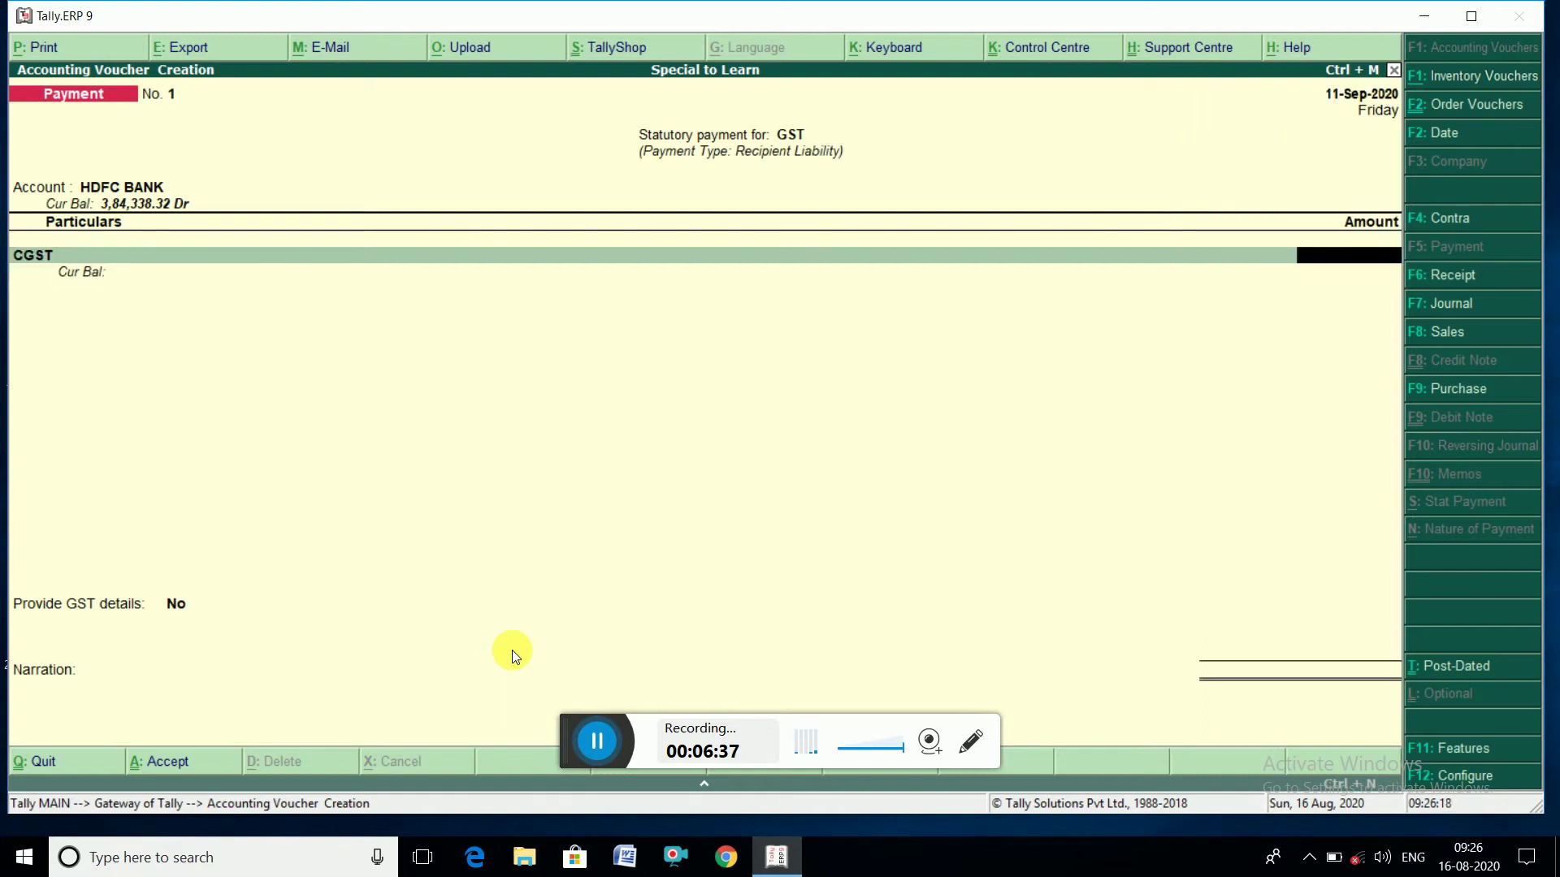
pyautogui.write('4677.5')
pyautogui.press('Return')
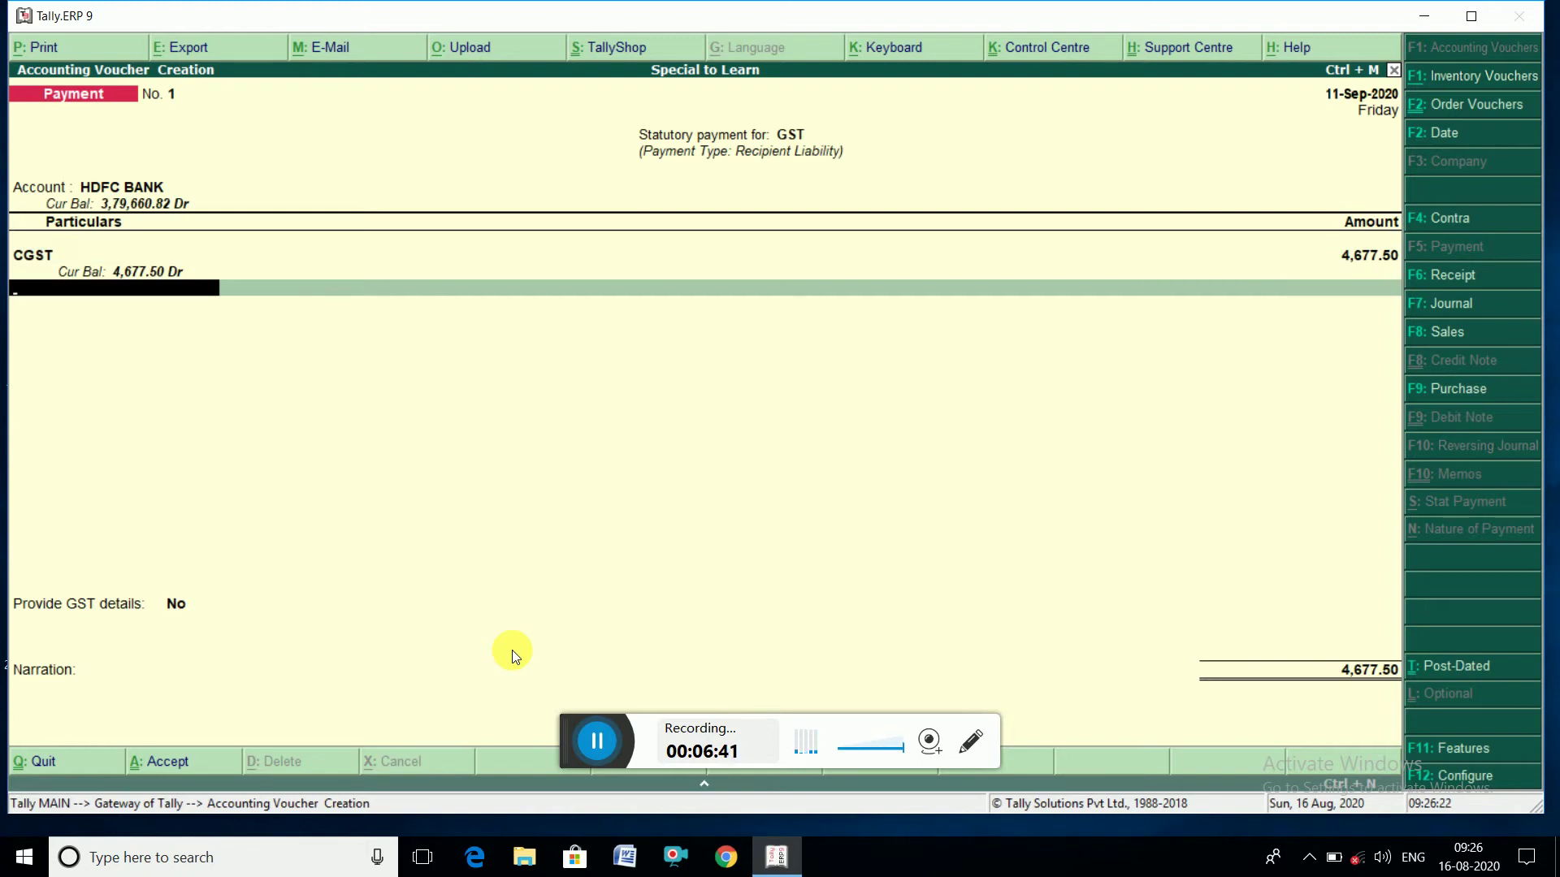
pyautogui.write('Sgs')
pyautogui.press('Return')
pyautogui.write('4')
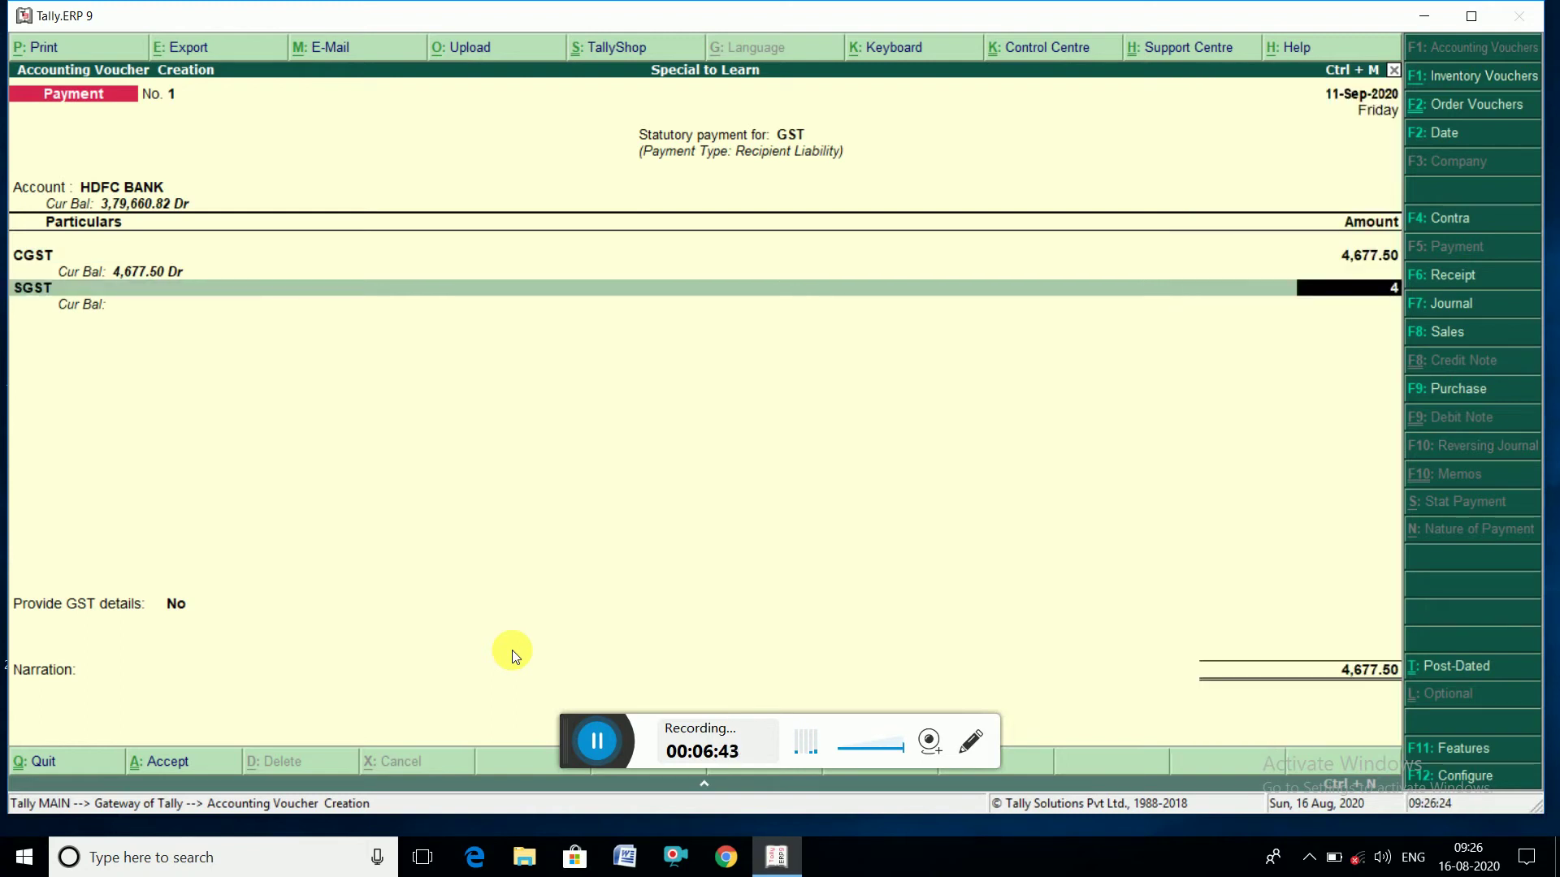
pyautogui.write(',677.5')
pyautogui.press('Return')
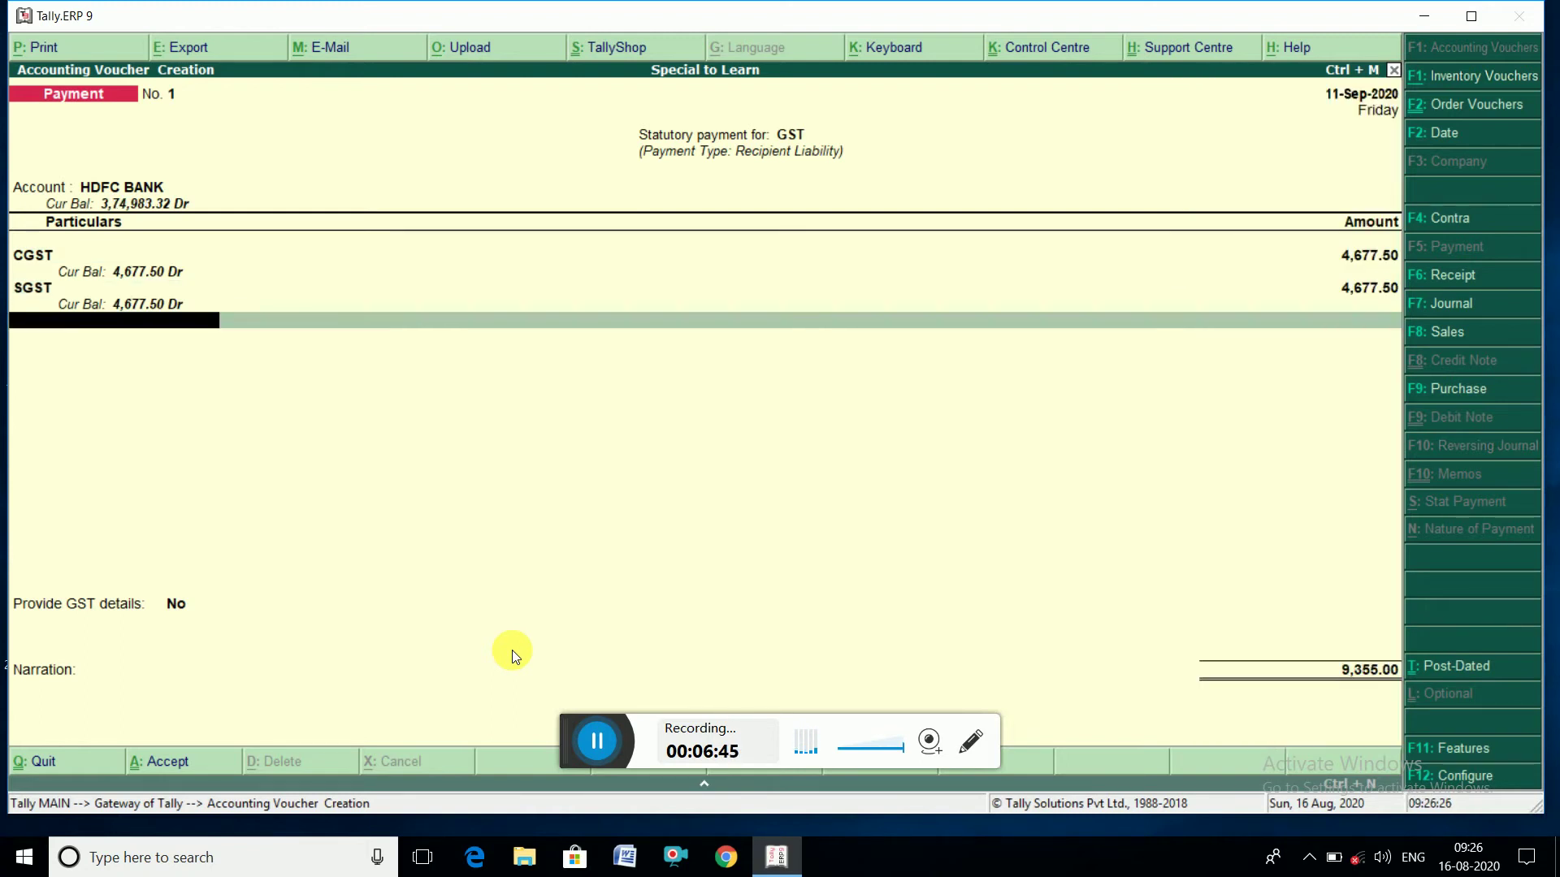
# - Provide GST details with Net Banking - (e-payments) as the mode of payment, save the payment voucher and return to the Gateway of Tally
pyautogui.press('Return')
pyautogui.press('Return')
pyautogui.press('Return')
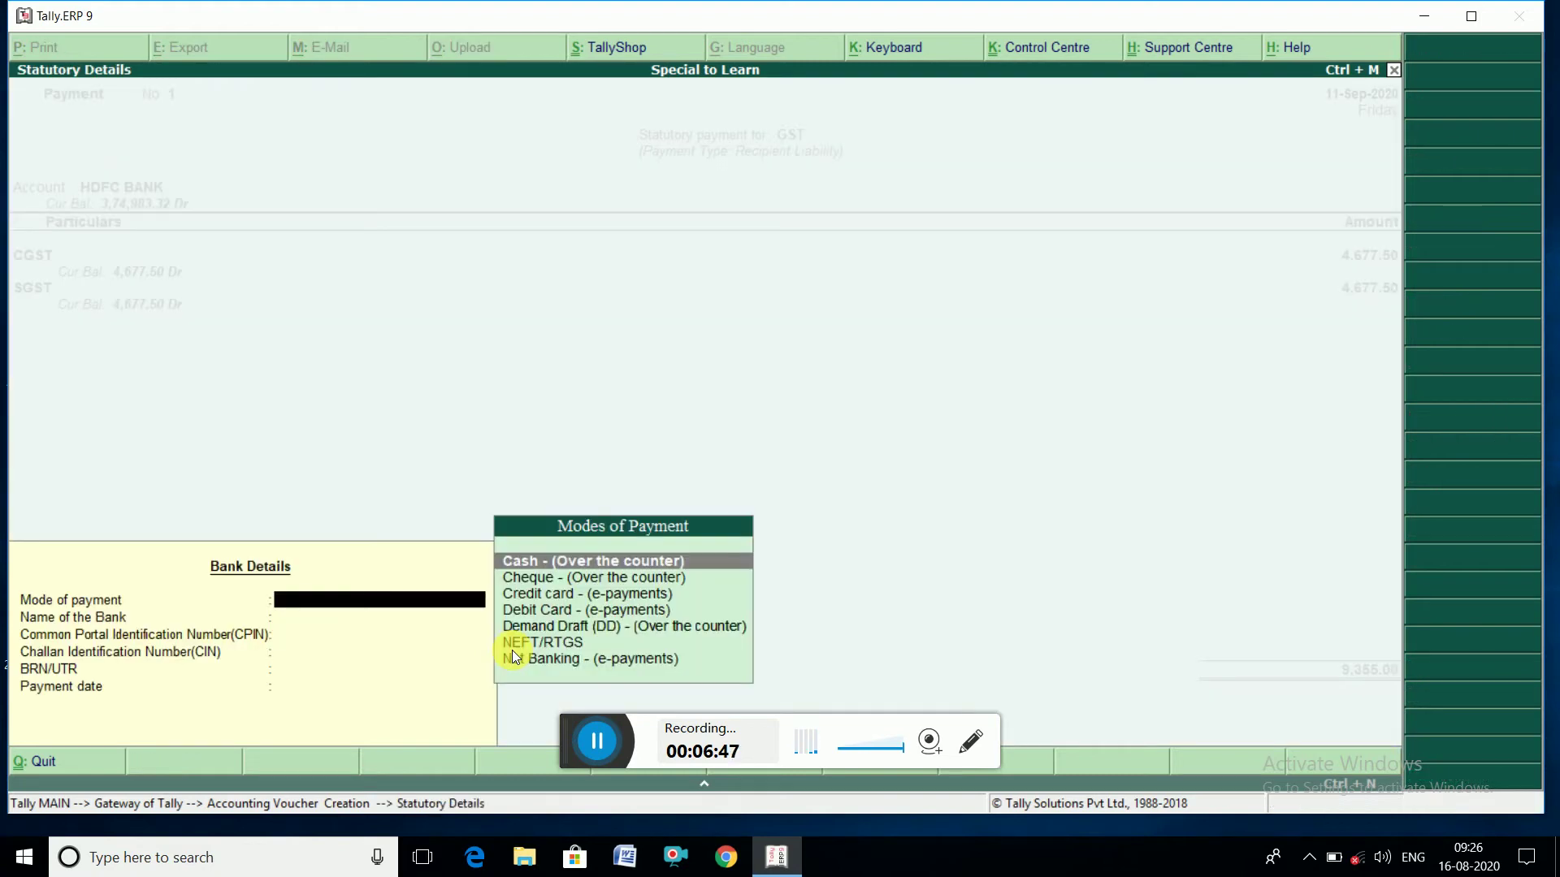
pyautogui.press('Down')
pyautogui.press('Down')
pyautogui.press('Down')
pyautogui.write('ne')
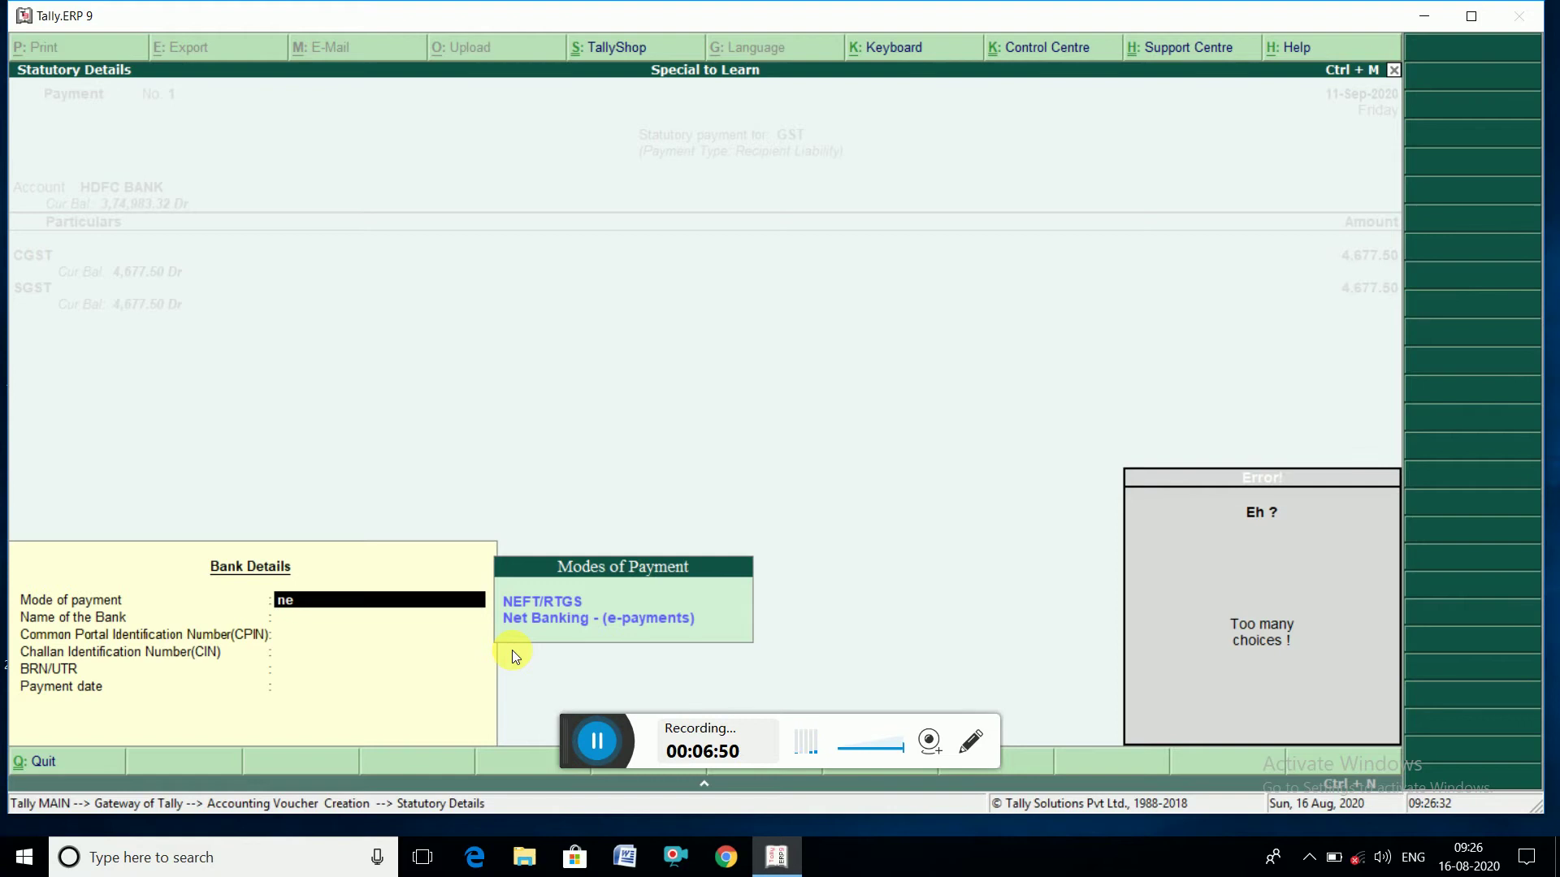
pyautogui.press('Down')
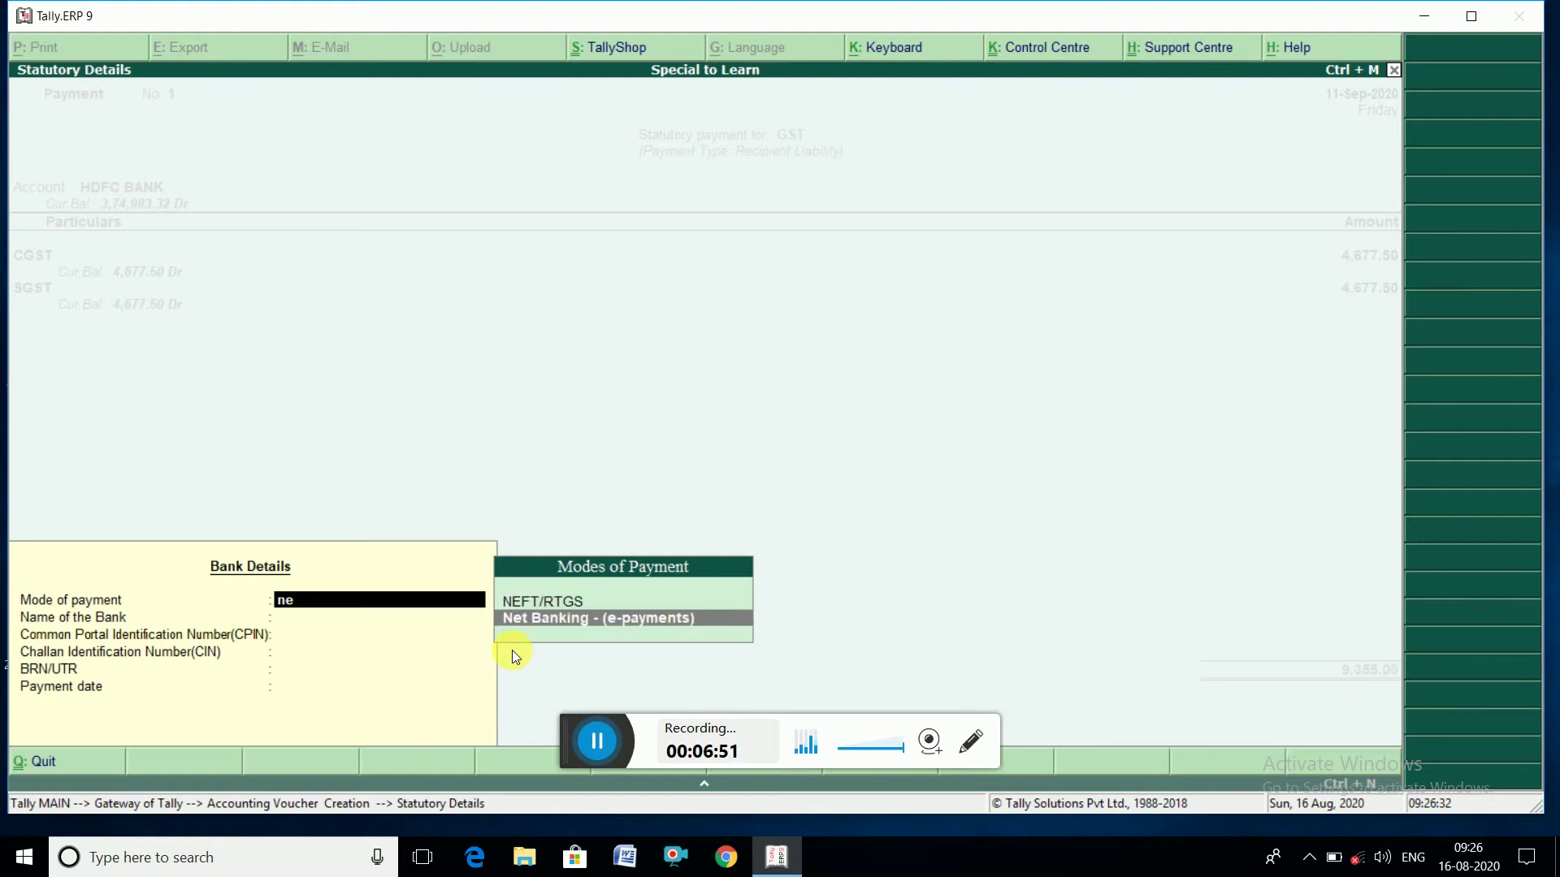
pyautogui.press('Return')
pyautogui.hotkey('ctrl', 'a')
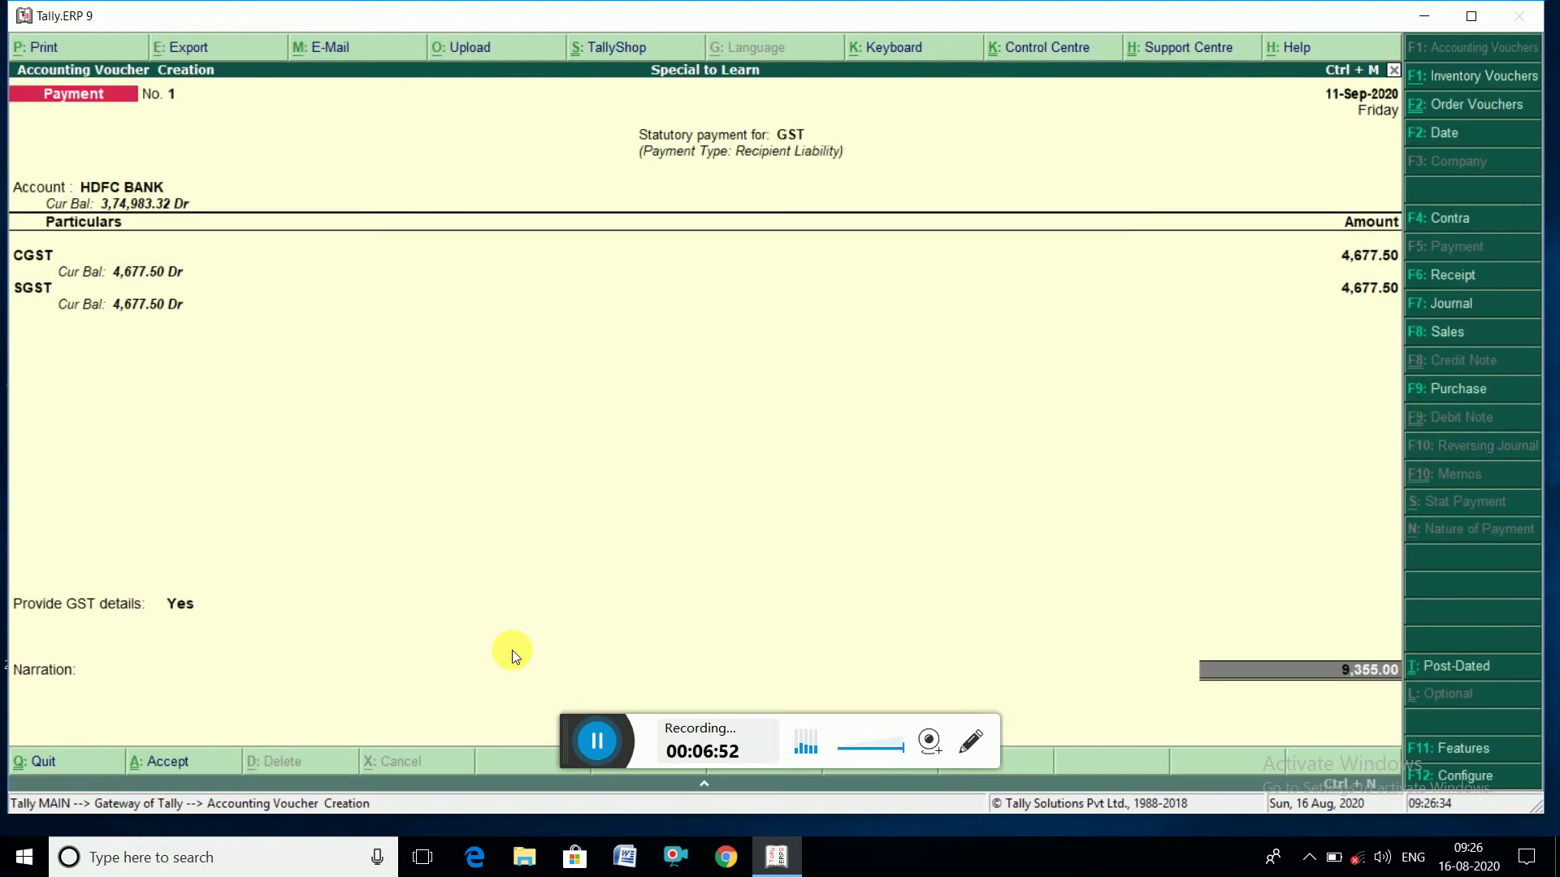
pyautogui.press('Escape')
pyautogui.press('Escape')
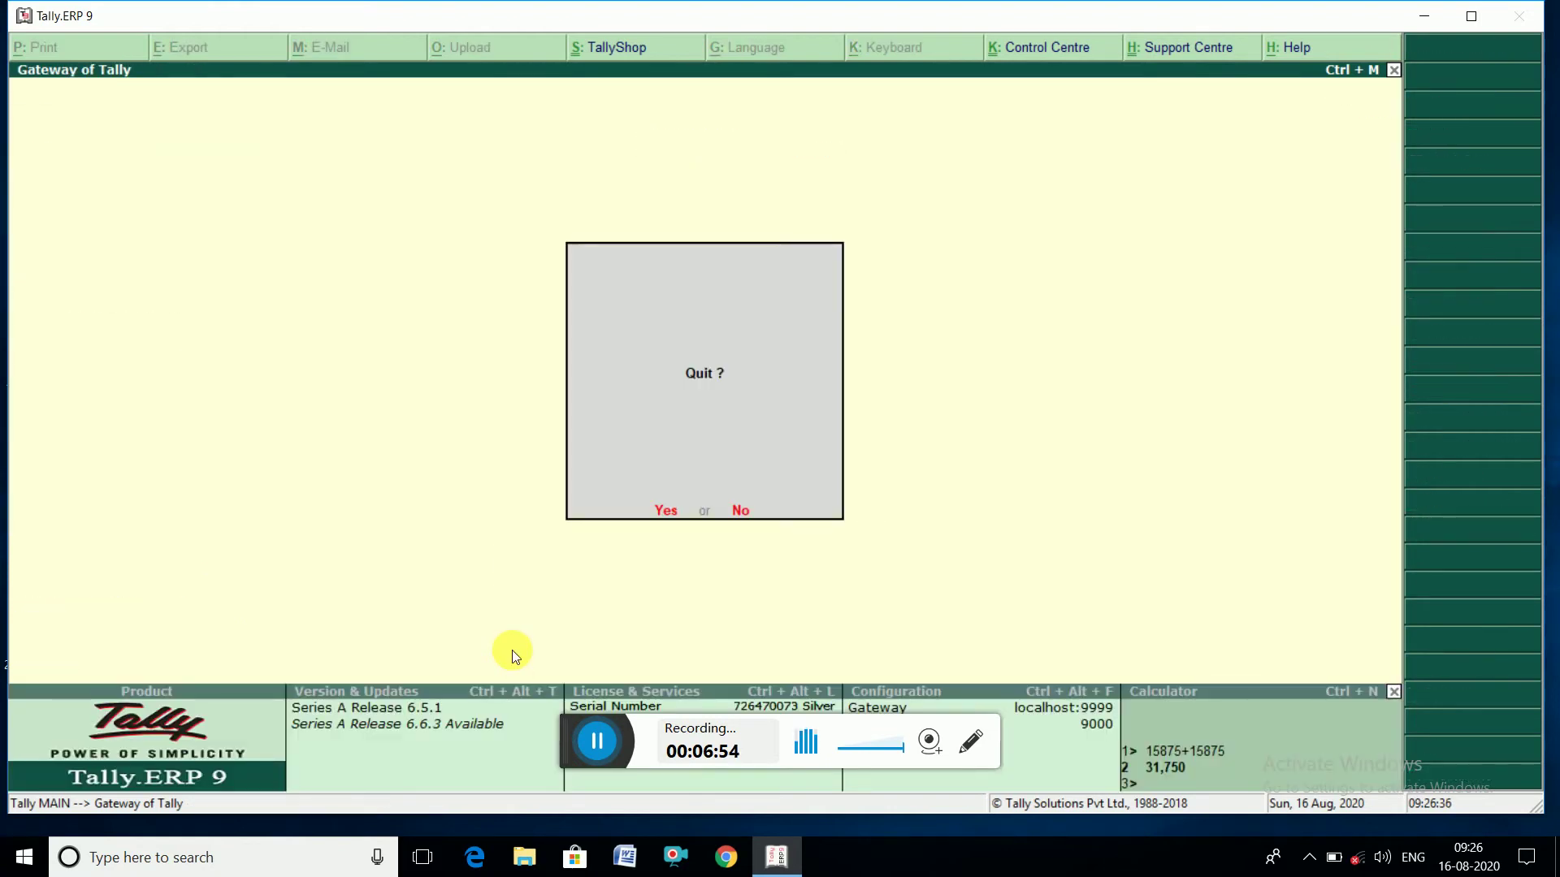
pyautogui.press('Escape')
# - Show the Balance Sheet in detail and view the Duties & Taxes group summary for the CGST and SGST balances after the payment
pyautogui.press('b')
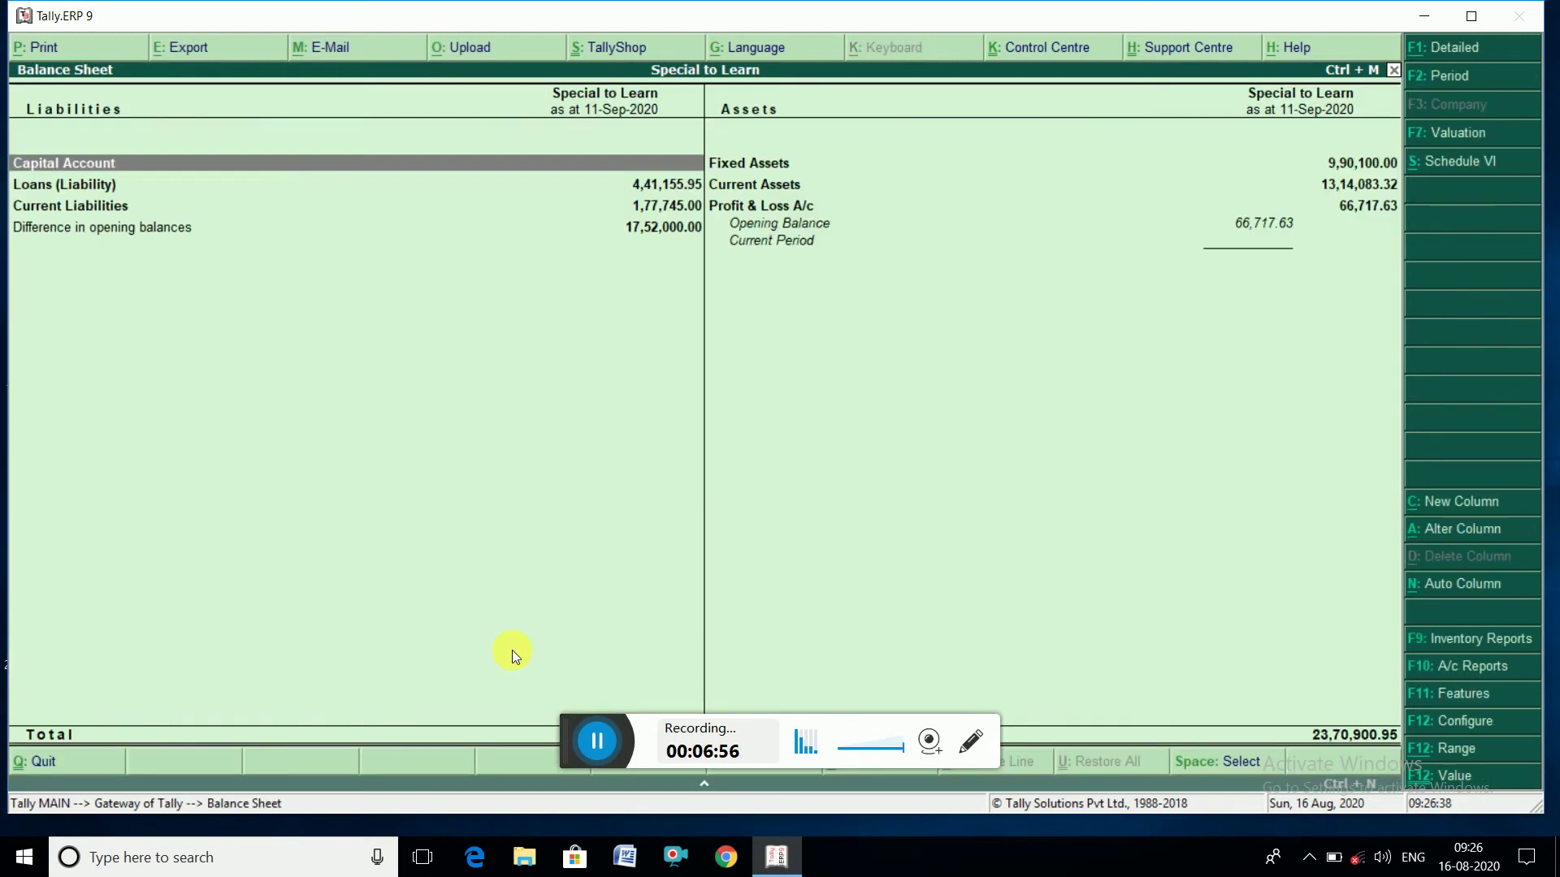
pyautogui.hotkey('alt', 'F1')
pyautogui.press('Down')
pyautogui.press('Down')
pyautogui.press('Down')
pyautogui.press('Down')
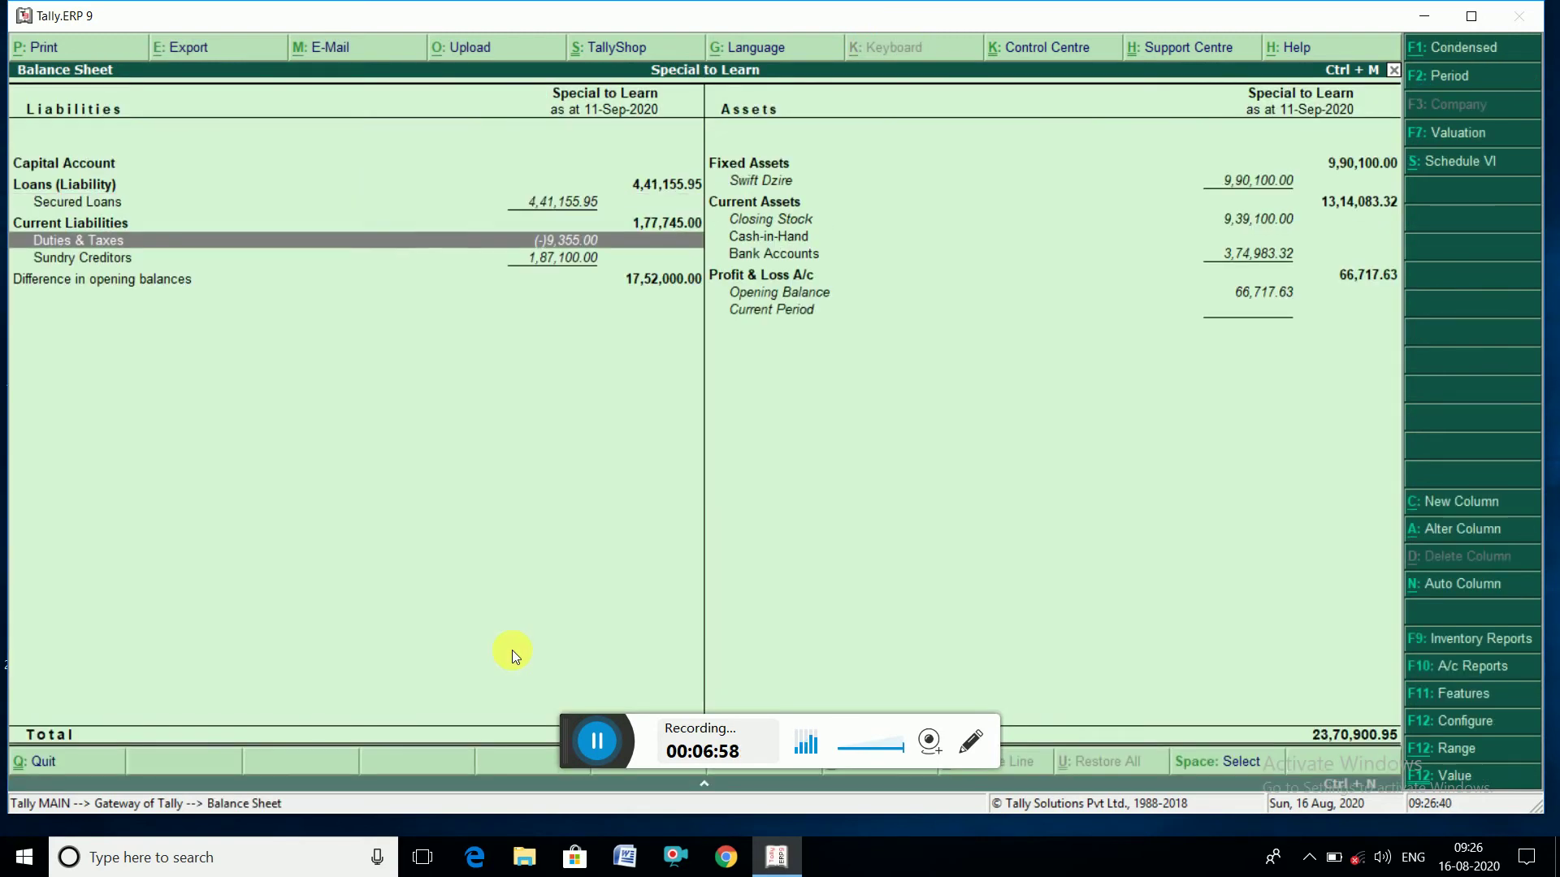
pyautogui.press('Return')
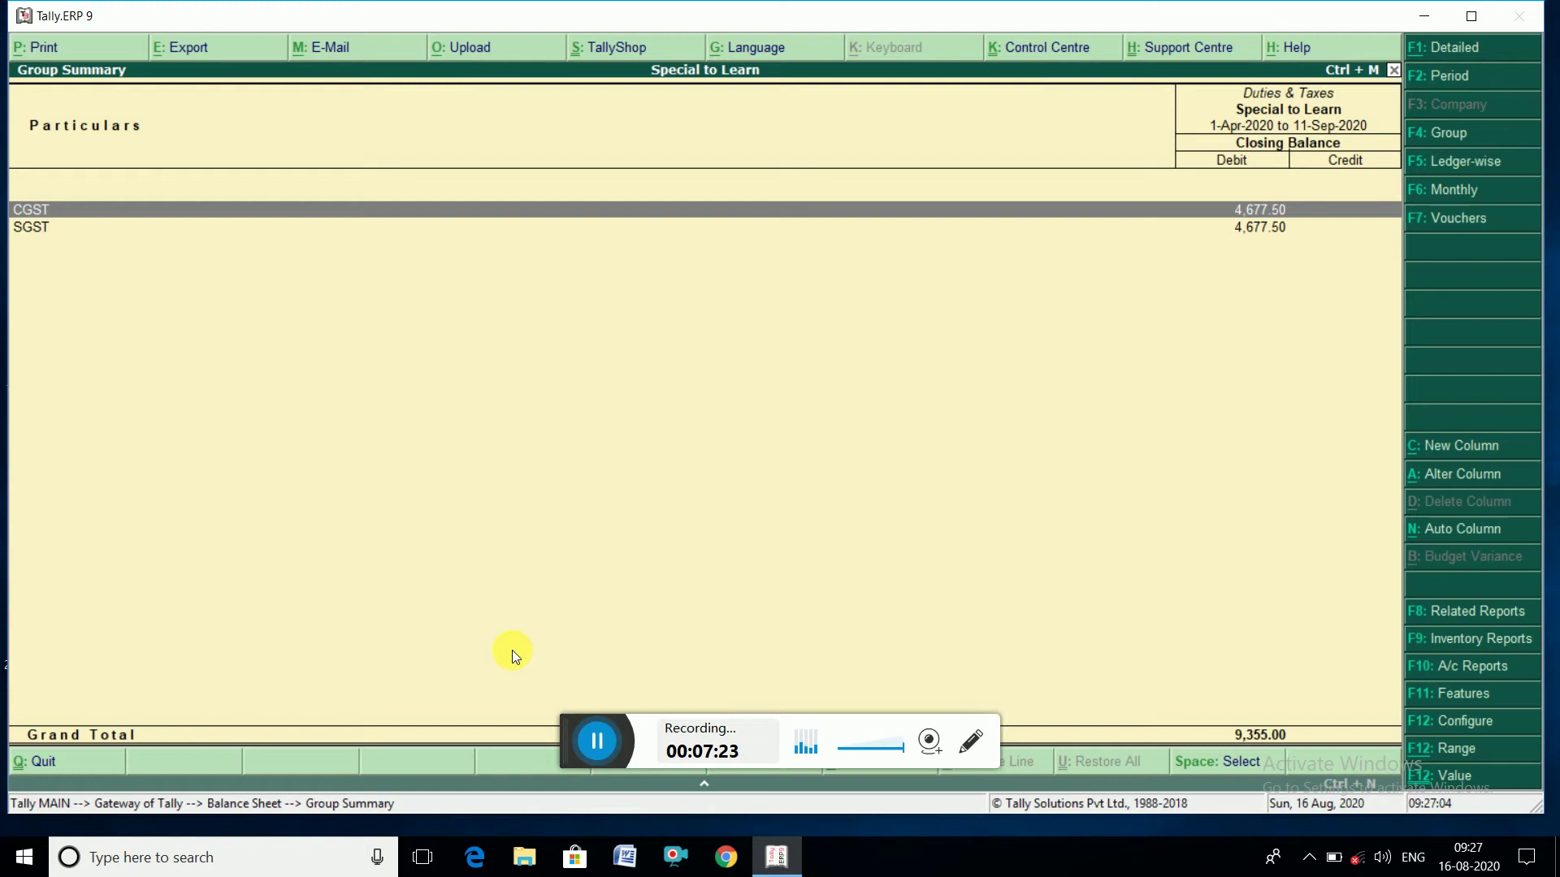
# - Delete the HDFC BANK payment voucher from the CGST ledger's September vouchers and return to the Gateway of Tally
pyautogui.press('Return')
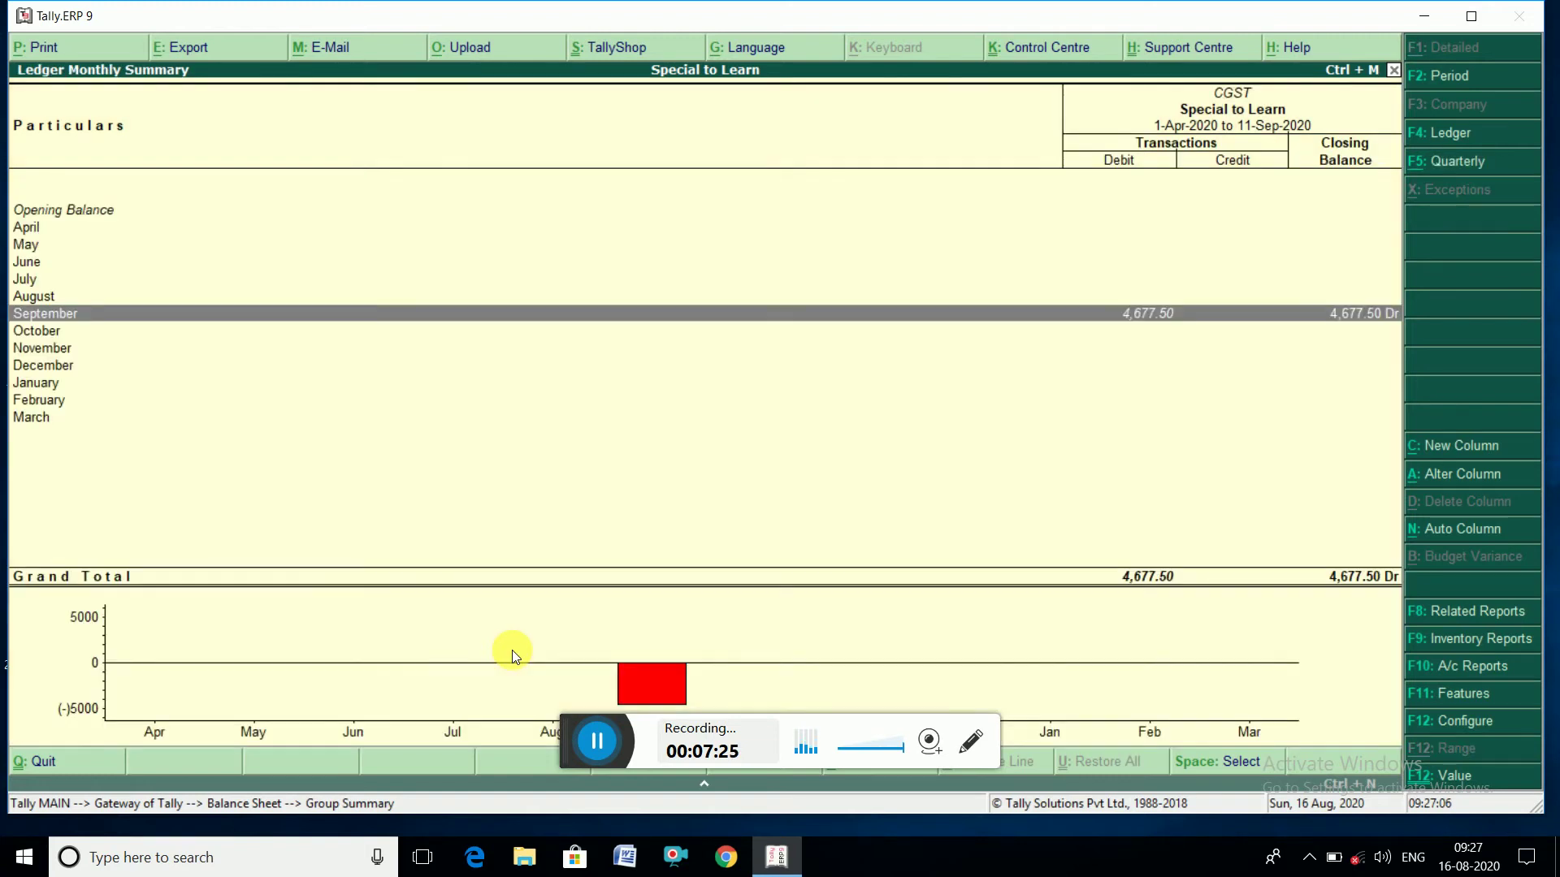
pyautogui.press('Return')
pyautogui.hotkey('alt', 'd')
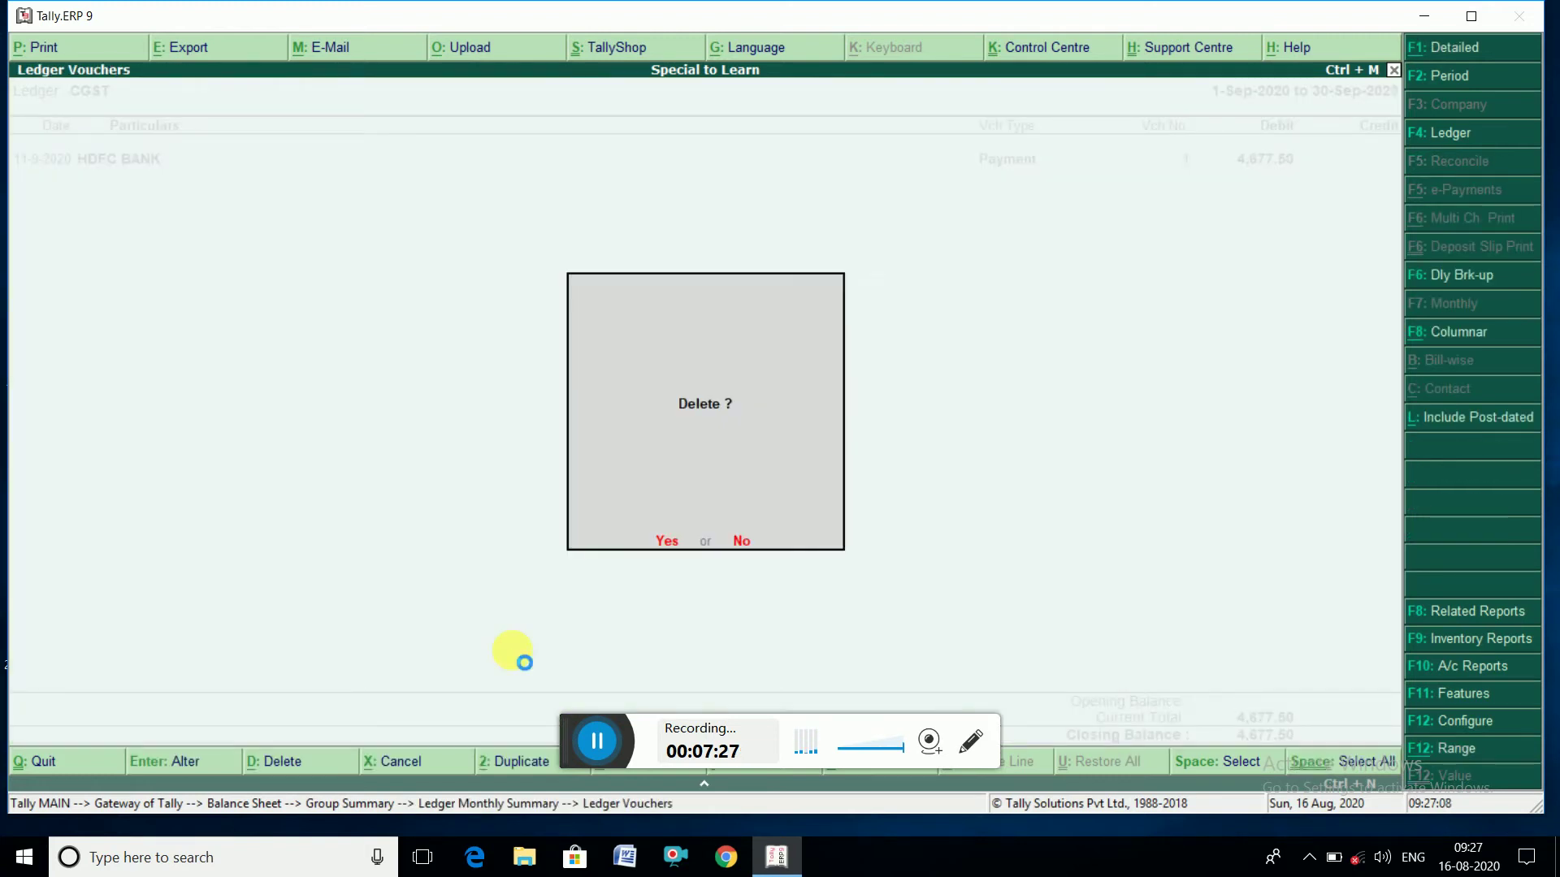
pyautogui.press('Return')
pyautogui.press('Escape')
pyautogui.press('Escape')
pyautogui.press('Escape')
pyautogui.press('Escape')
pyautogui.press('Escape')
pyautogui.press('Escape')
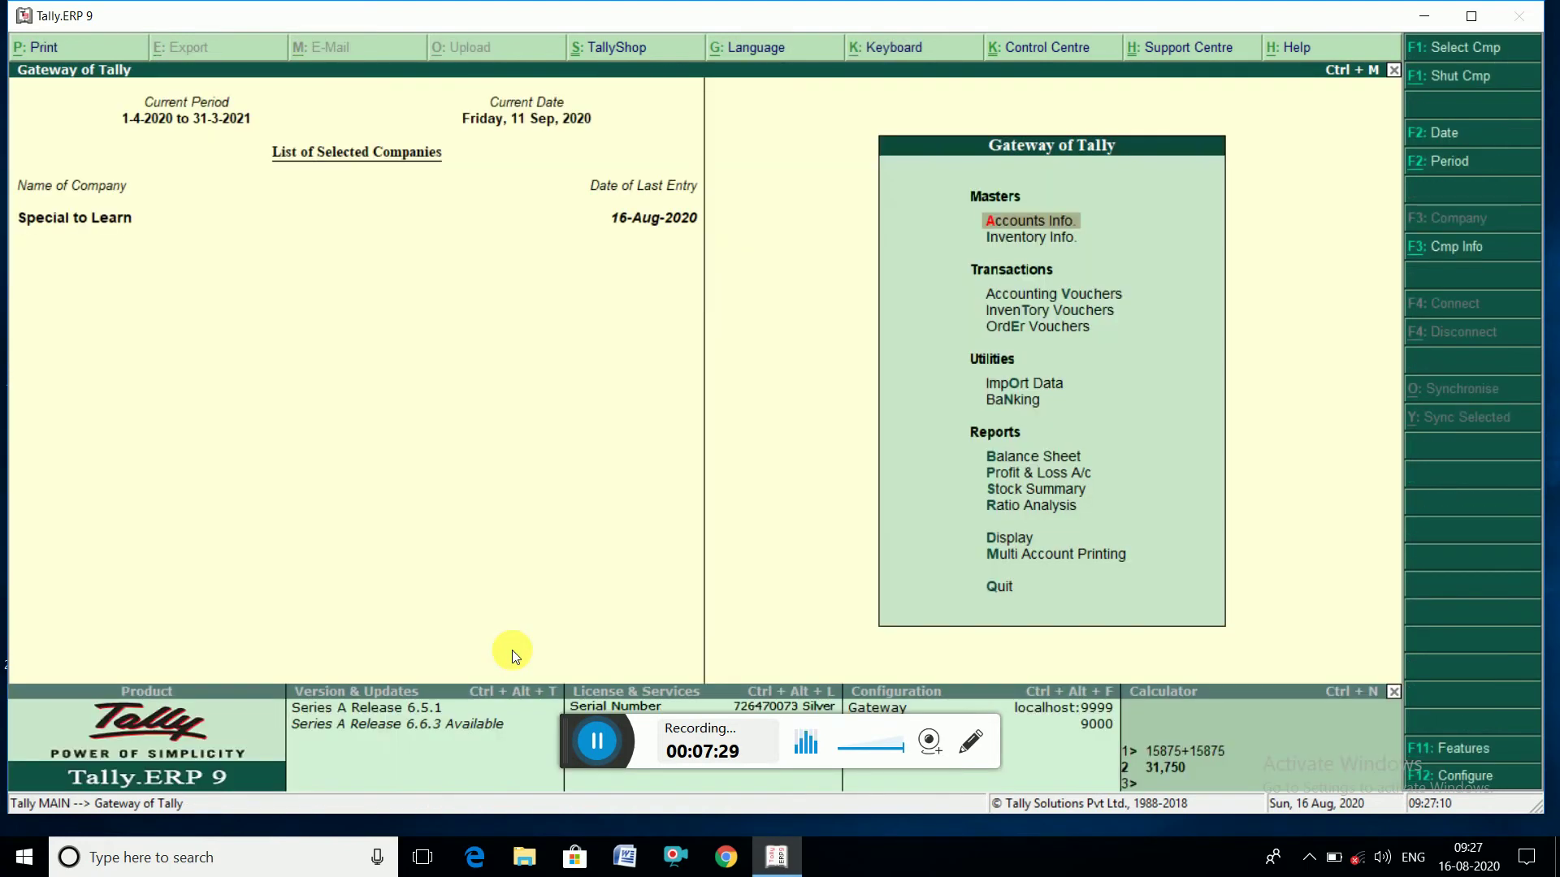
# - Open the GSTR-3B report and set its period to 1-Aug-2020 to 31-Aug-2020
pyautogui.press('d')
pyautogui.press('u')
pyautogui.press('g')
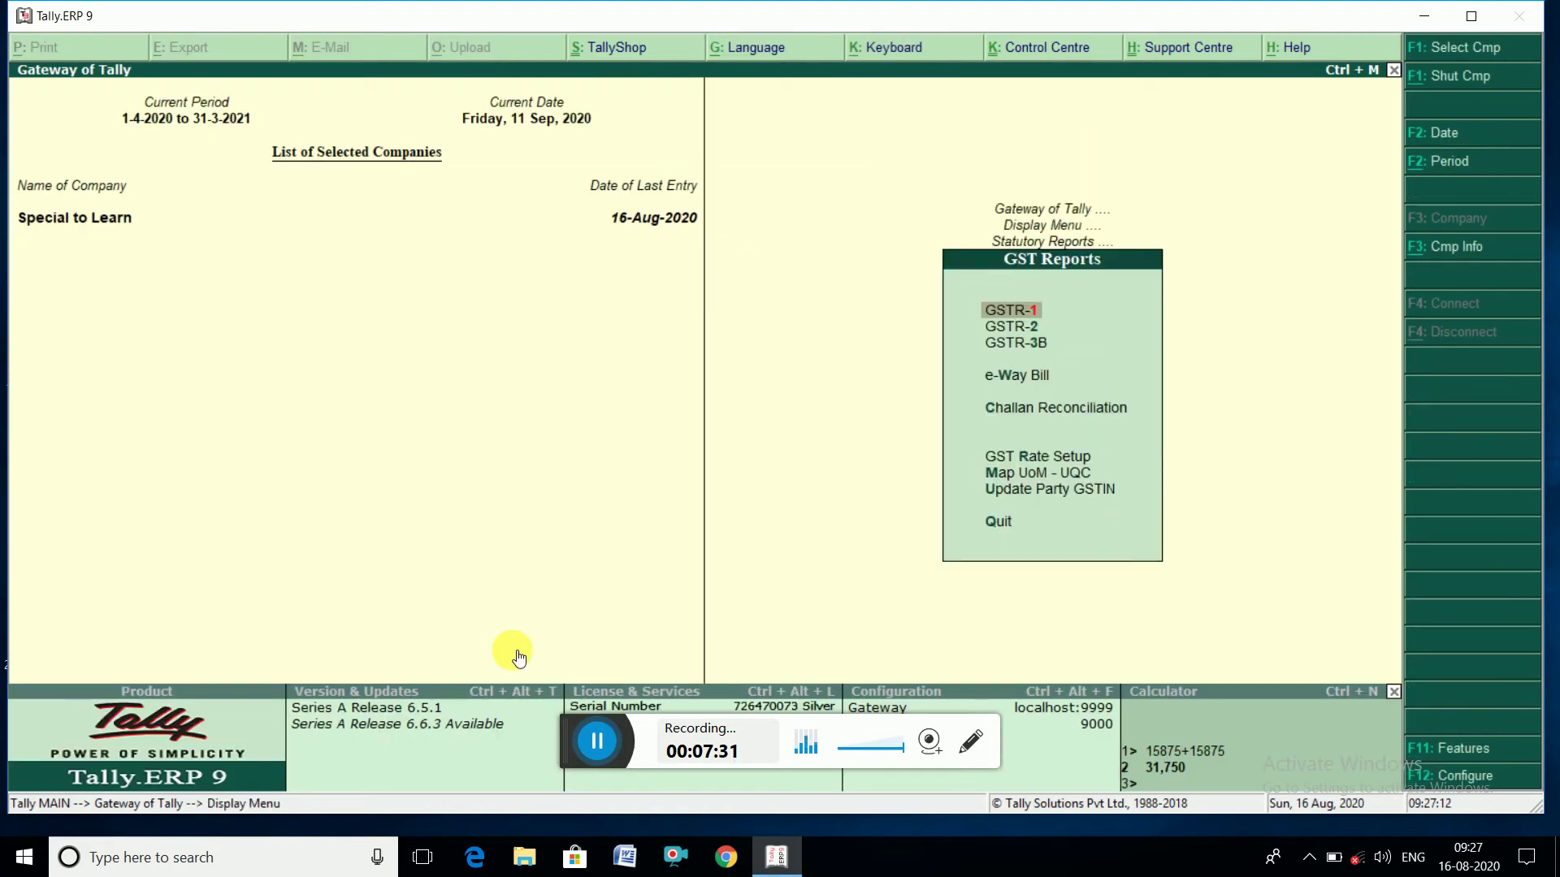
pyautogui.press('Down')
pyautogui.press('Down')
pyautogui.press('Return')
pyautogui.press('F2')
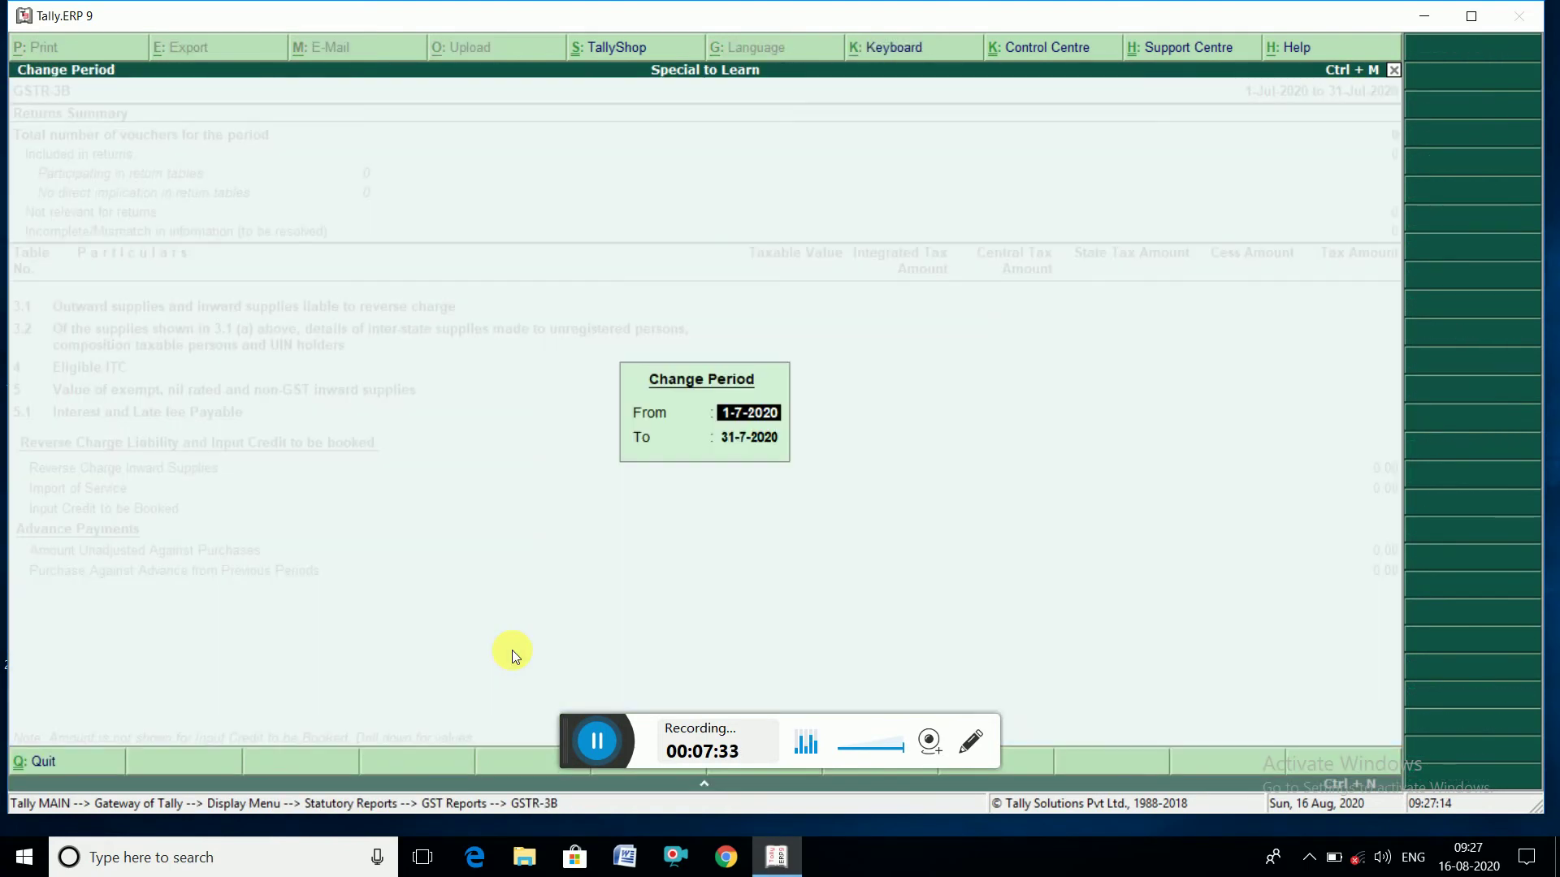
pyautogui.write('1-aug')
pyautogui.press('Return')
pyautogui.write('aug')
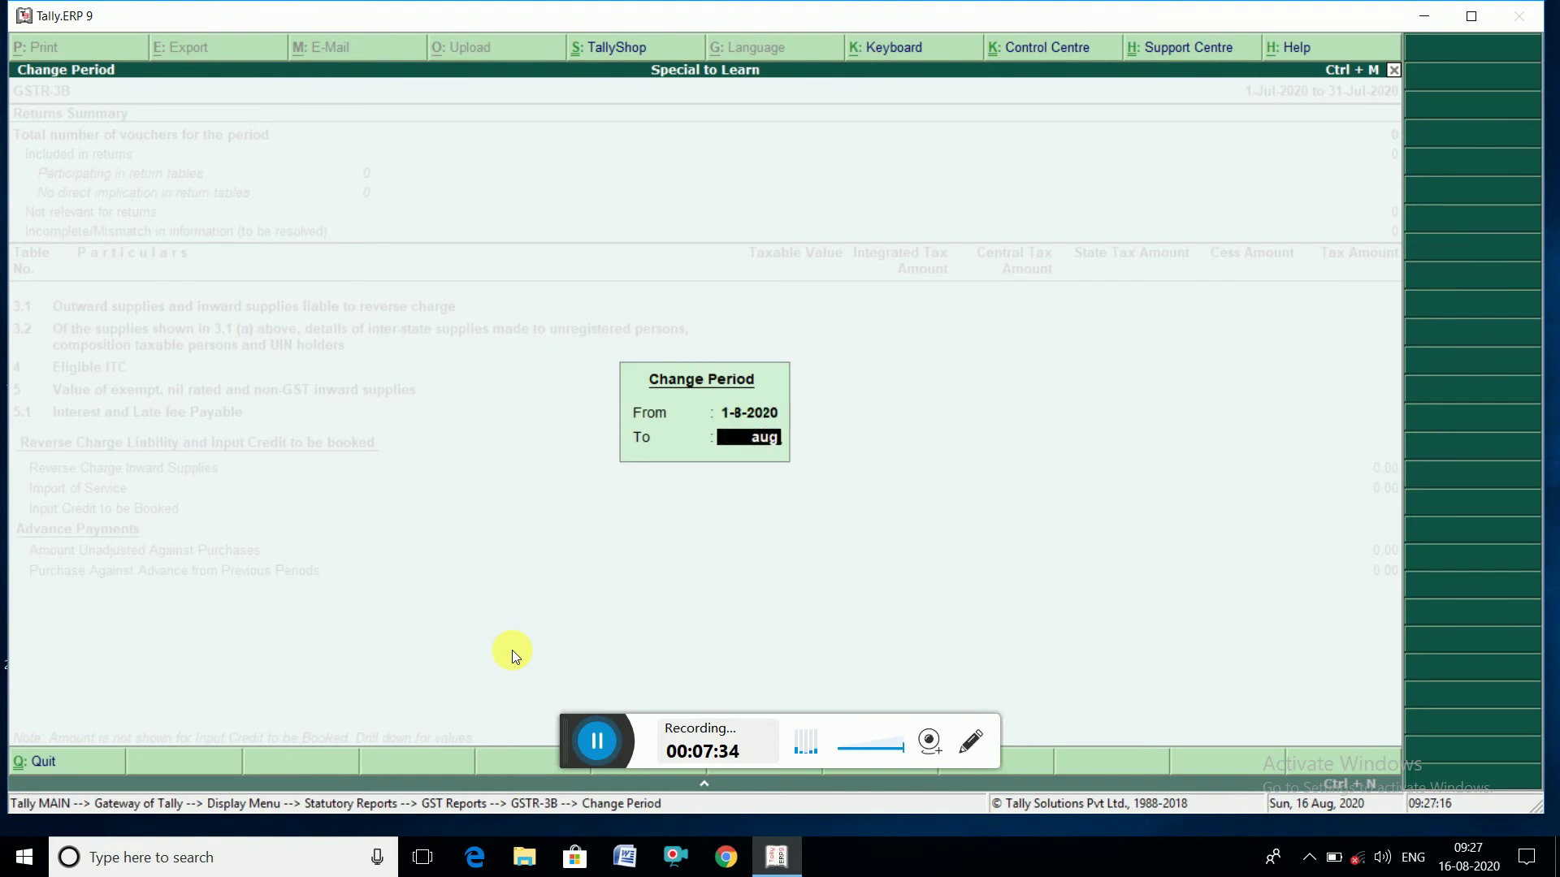
pyautogui.press('Return')
# - Drill down into Reverse Charge Inward Supplies and examine the total and balance tax liability
pyautogui.press('Down')
pyautogui.press('Down')
pyautogui.press('Down')
pyautogui.press('Down')
pyautogui.press('Down')
pyautogui.press('Down')
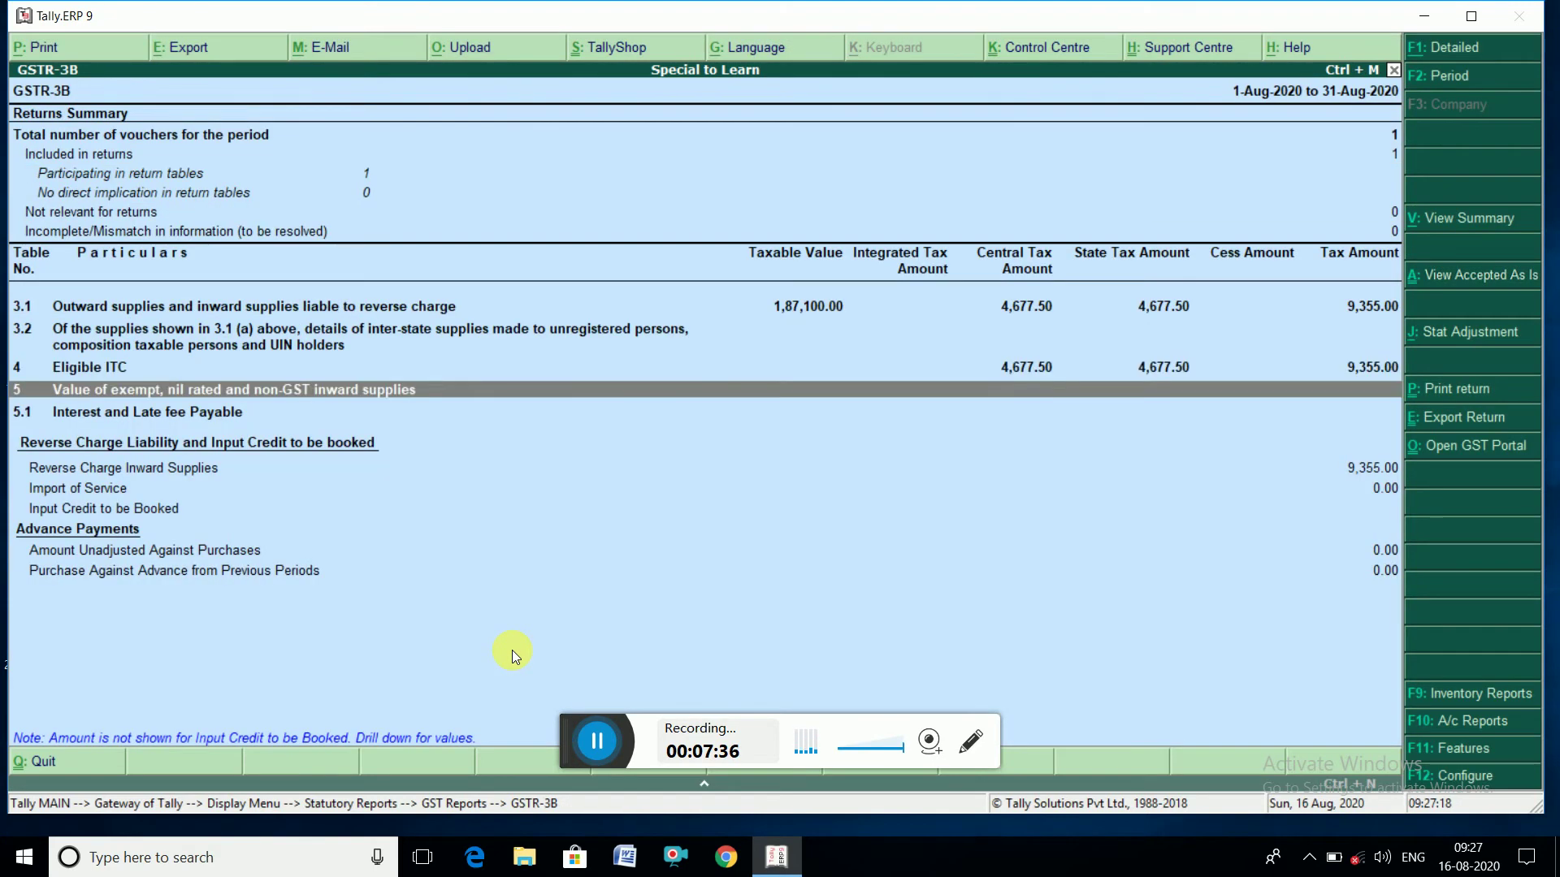
pyautogui.press('Up')
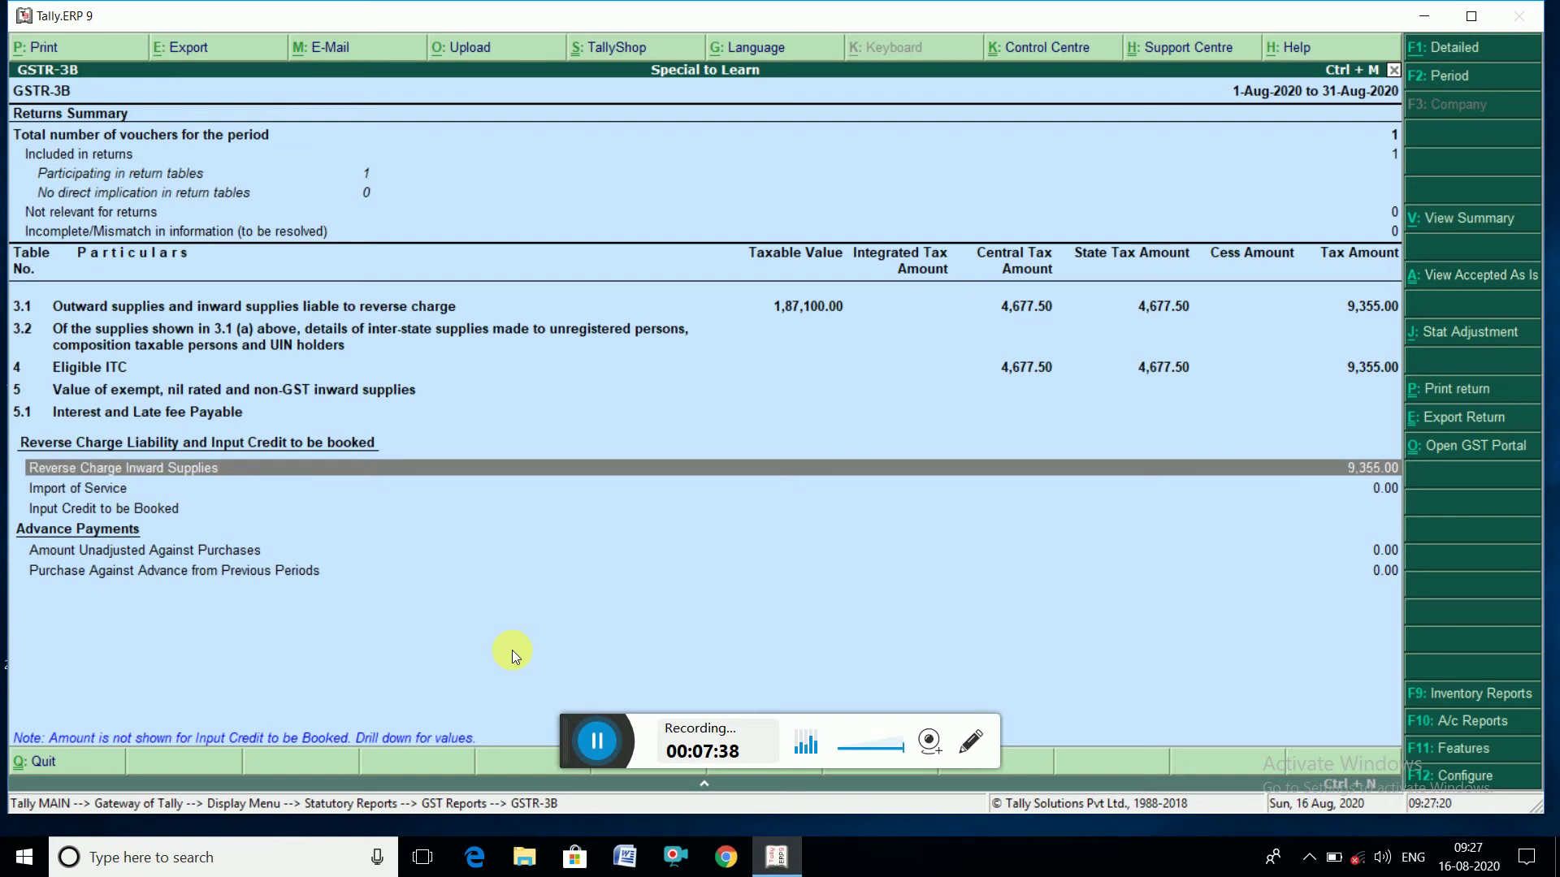
pyautogui.press('Return')
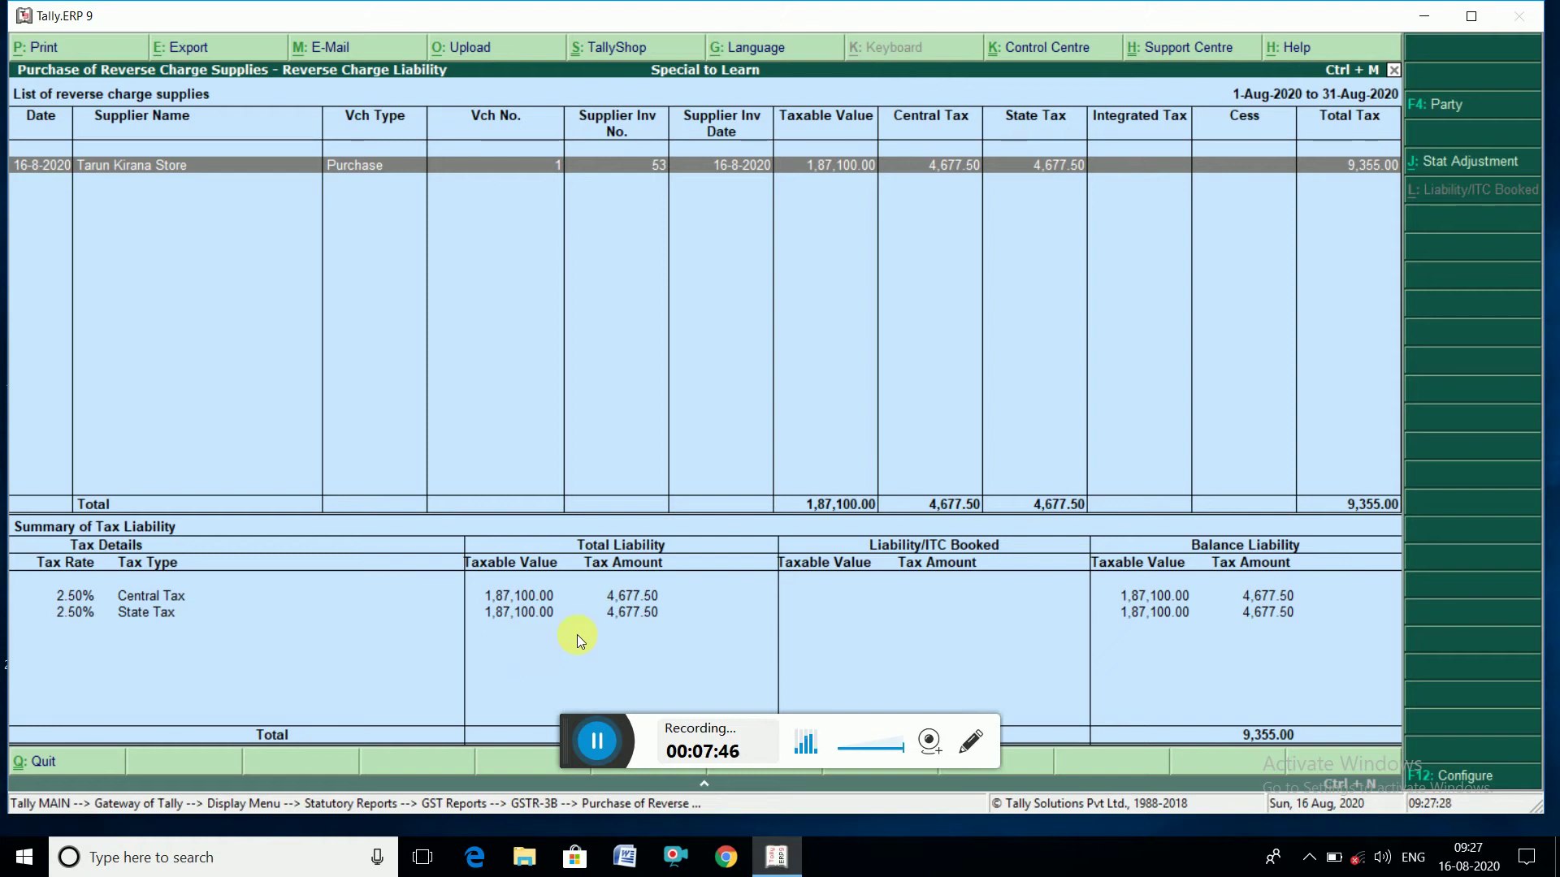
pyautogui.click(598, 615)
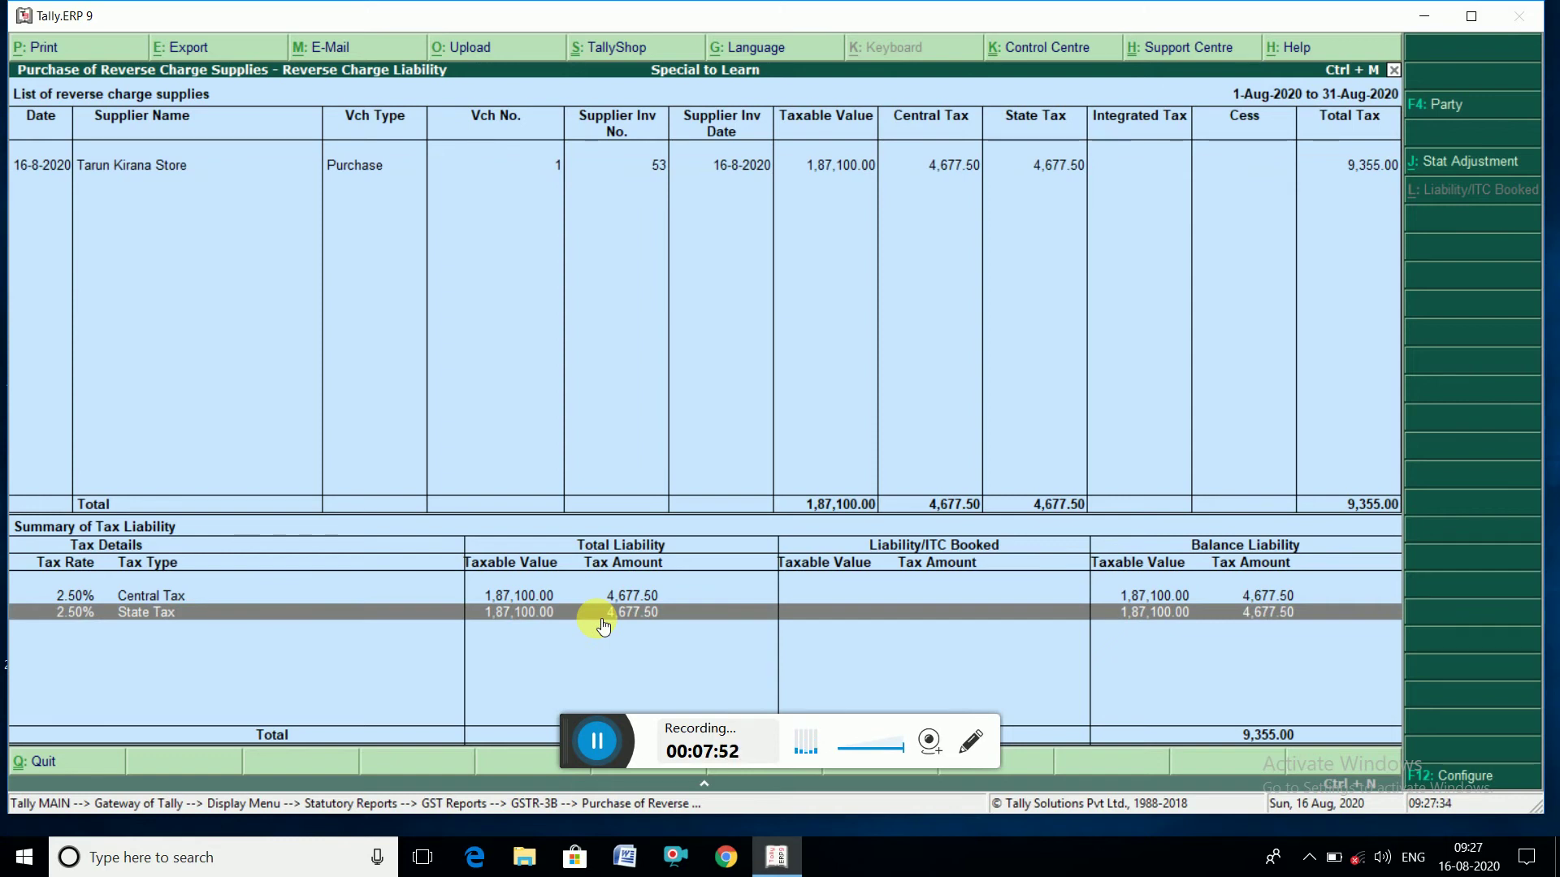
# - Create a GST stat adjustment journal for Increase of Tax Liability with Purchase under reverse charge as the additional details
pyautogui.hotkey('alt', 'j')
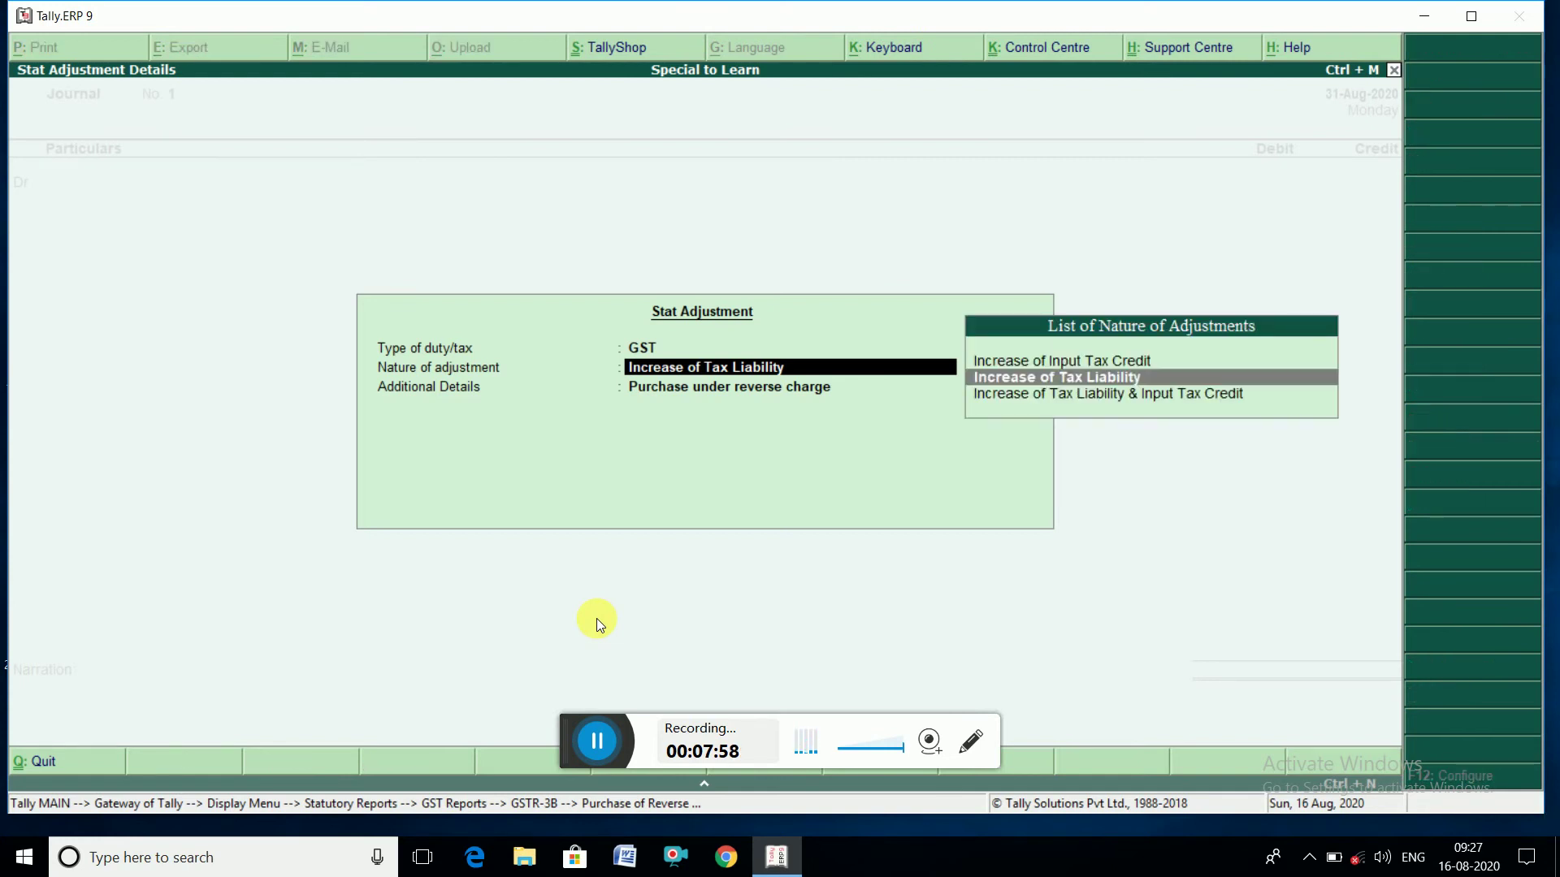
pyautogui.press('Return')
pyautogui.press('Return')
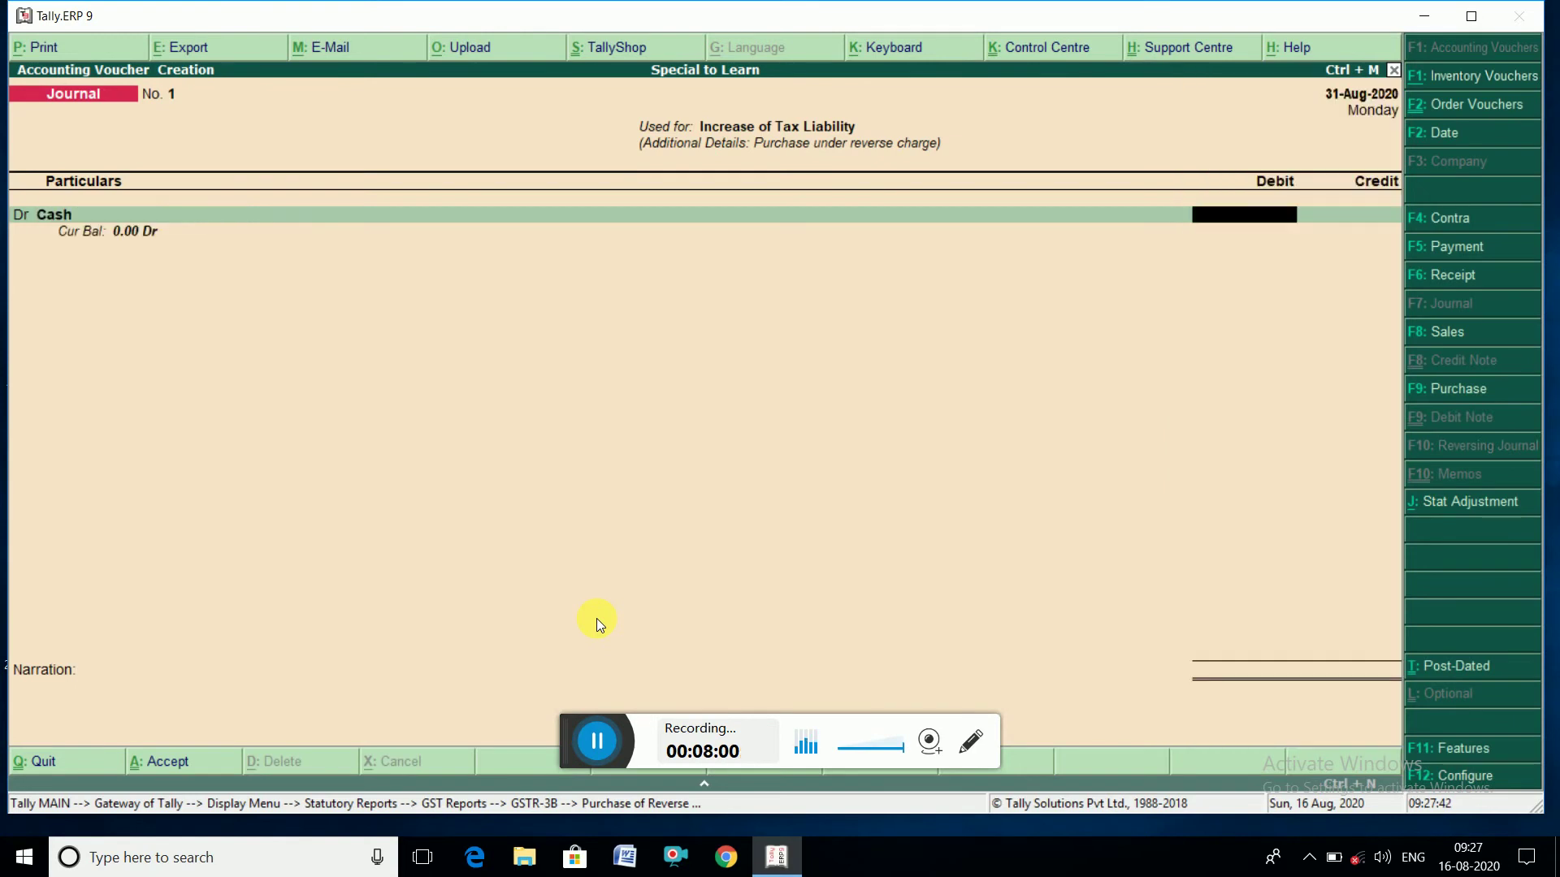
# - Debit RCM Charges in the journal with the calculated sum 4677.50+4677.50, checking the ledger's master details first
pyautogui.press('BackSpace')
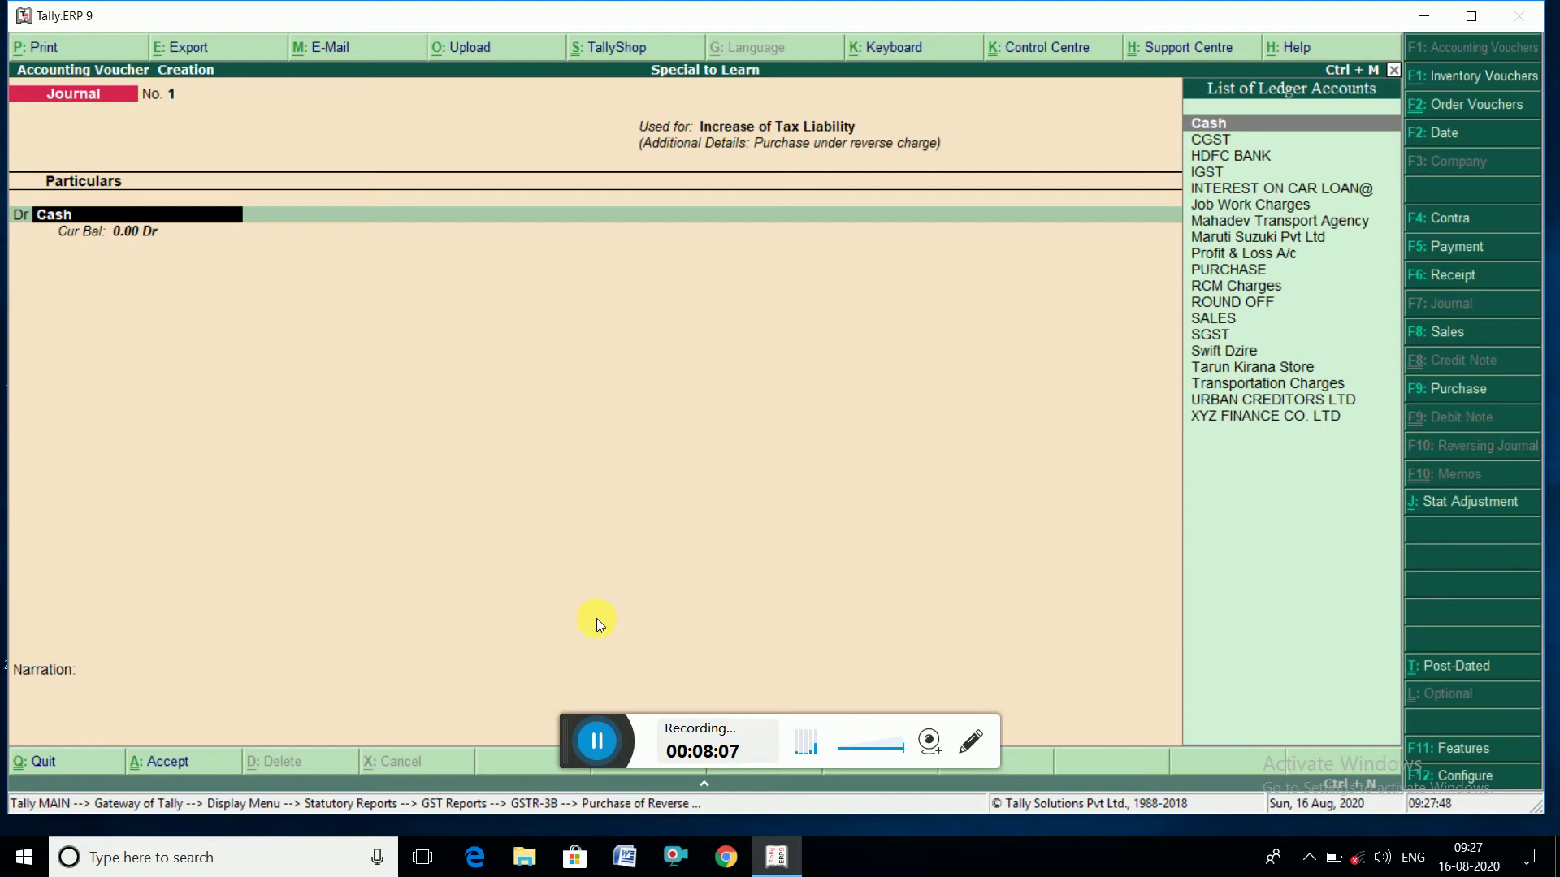
pyautogui.write('Rcm')
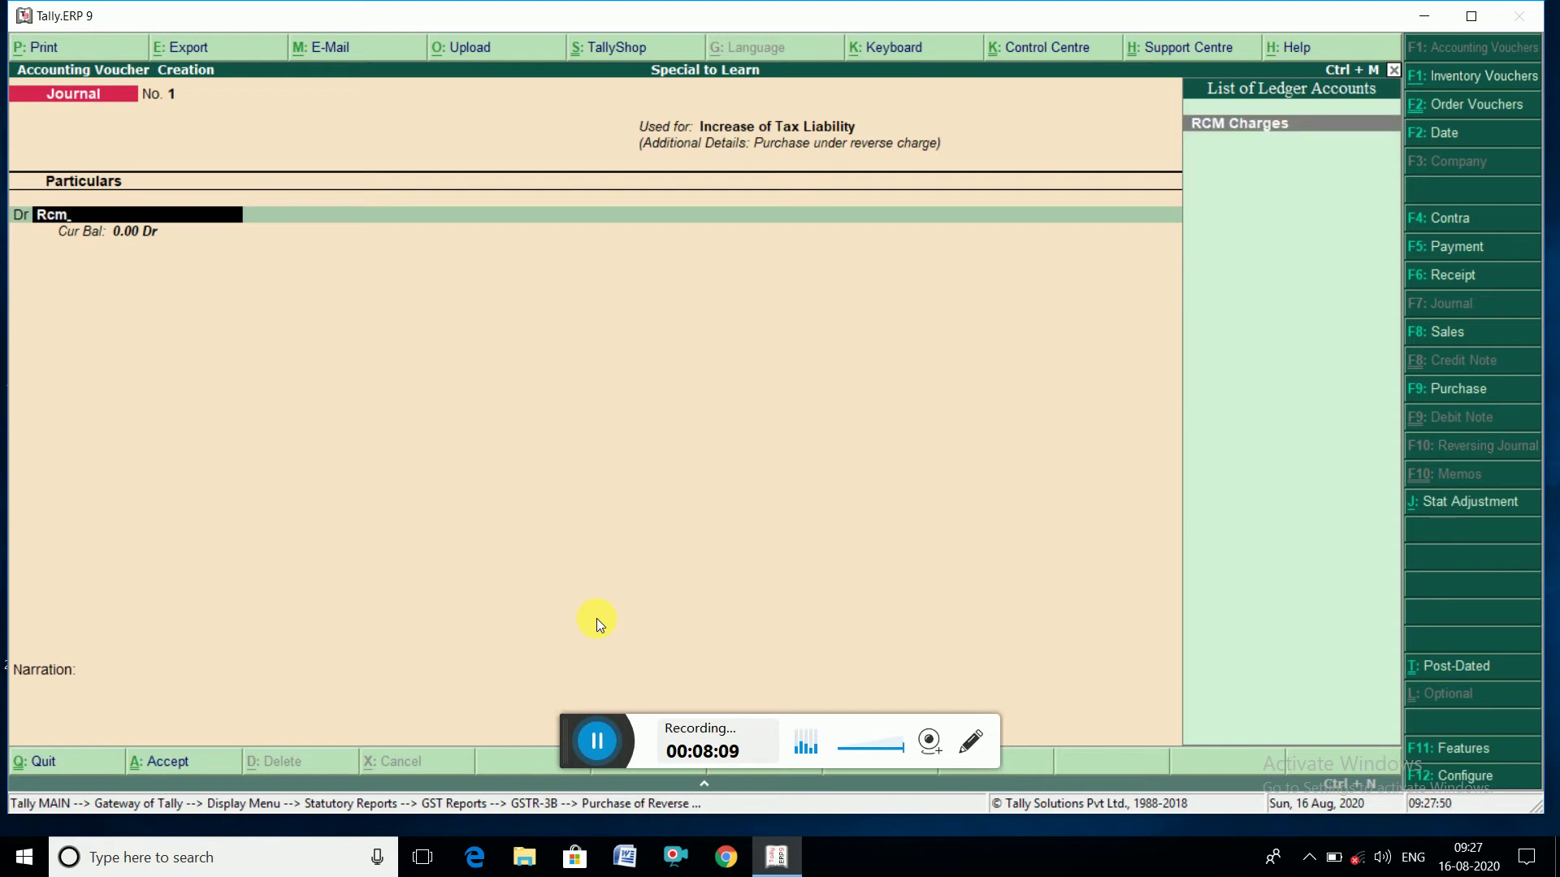
pyautogui.press('Return')
pyautogui.press('BackSpace')
pyautogui.hotkey('ctrl', 'Return')
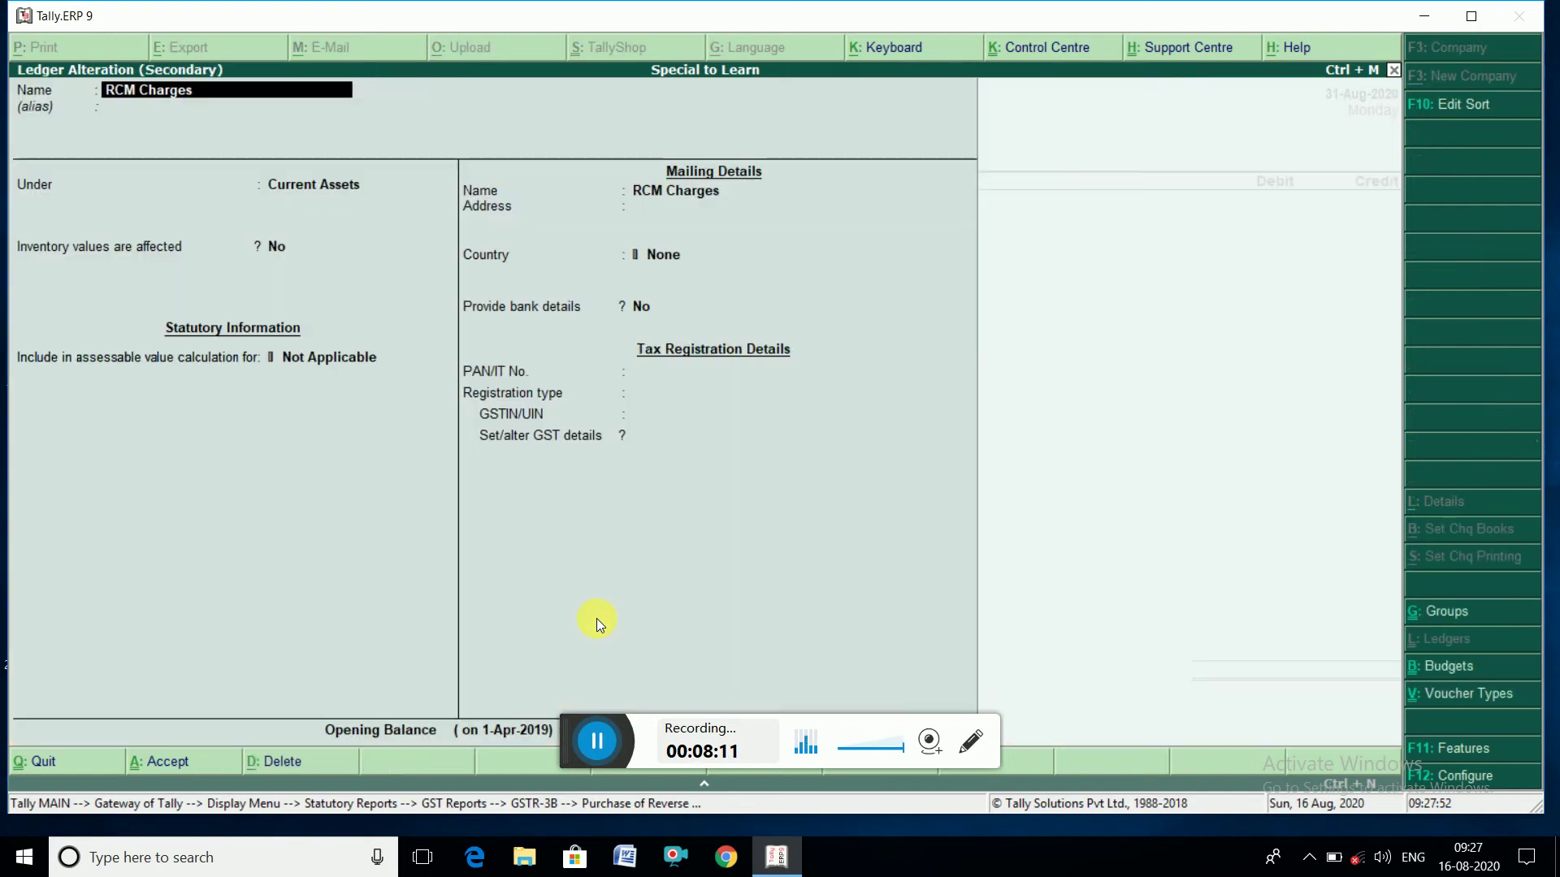
pyautogui.press('Return')
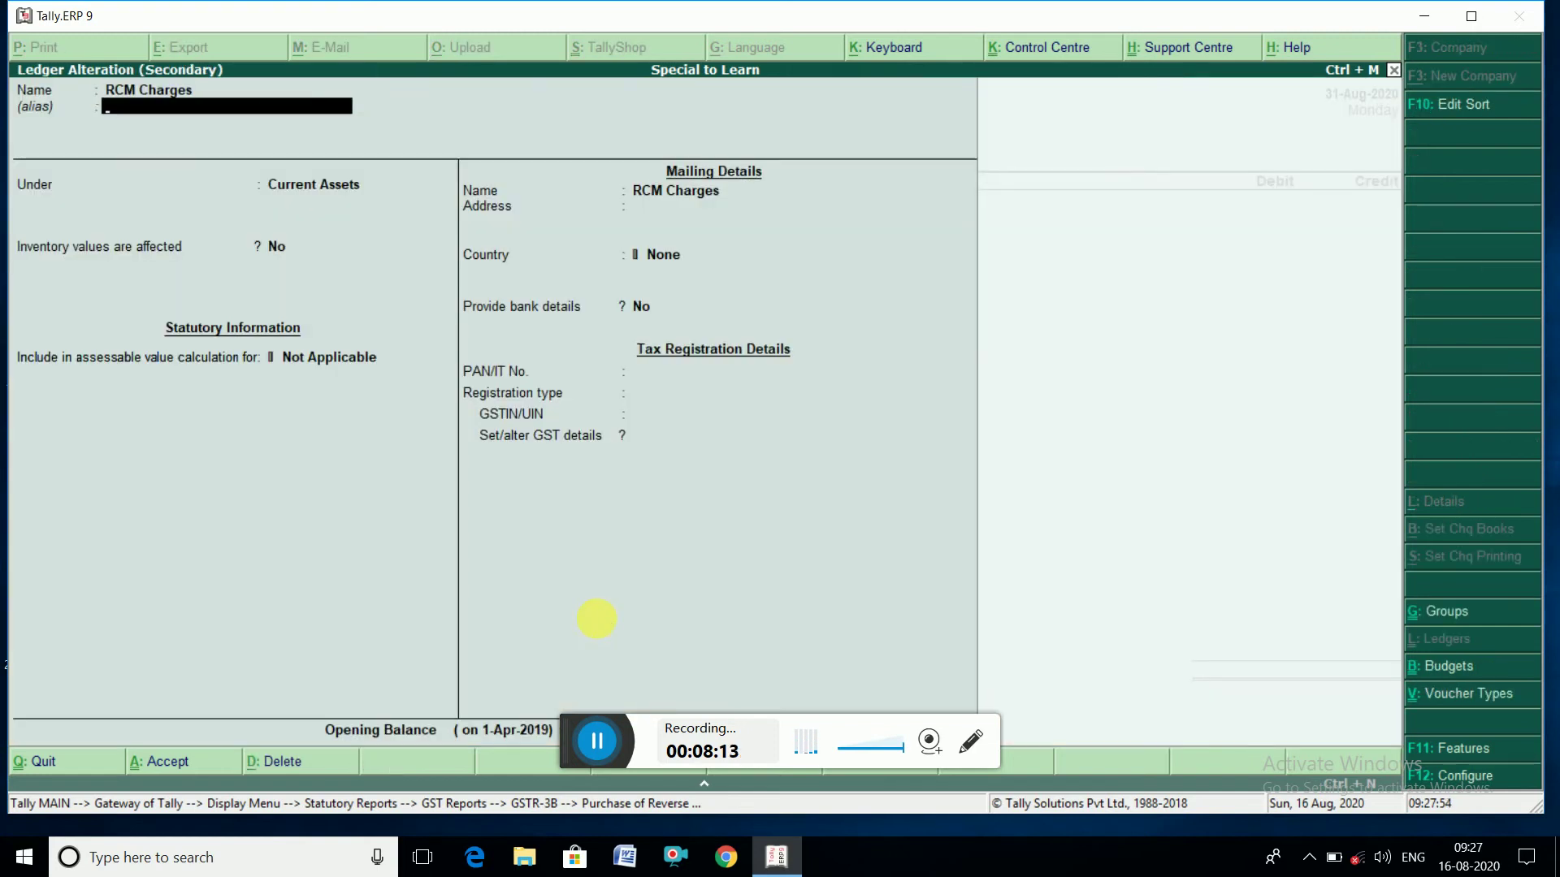
pyautogui.press('Escape')
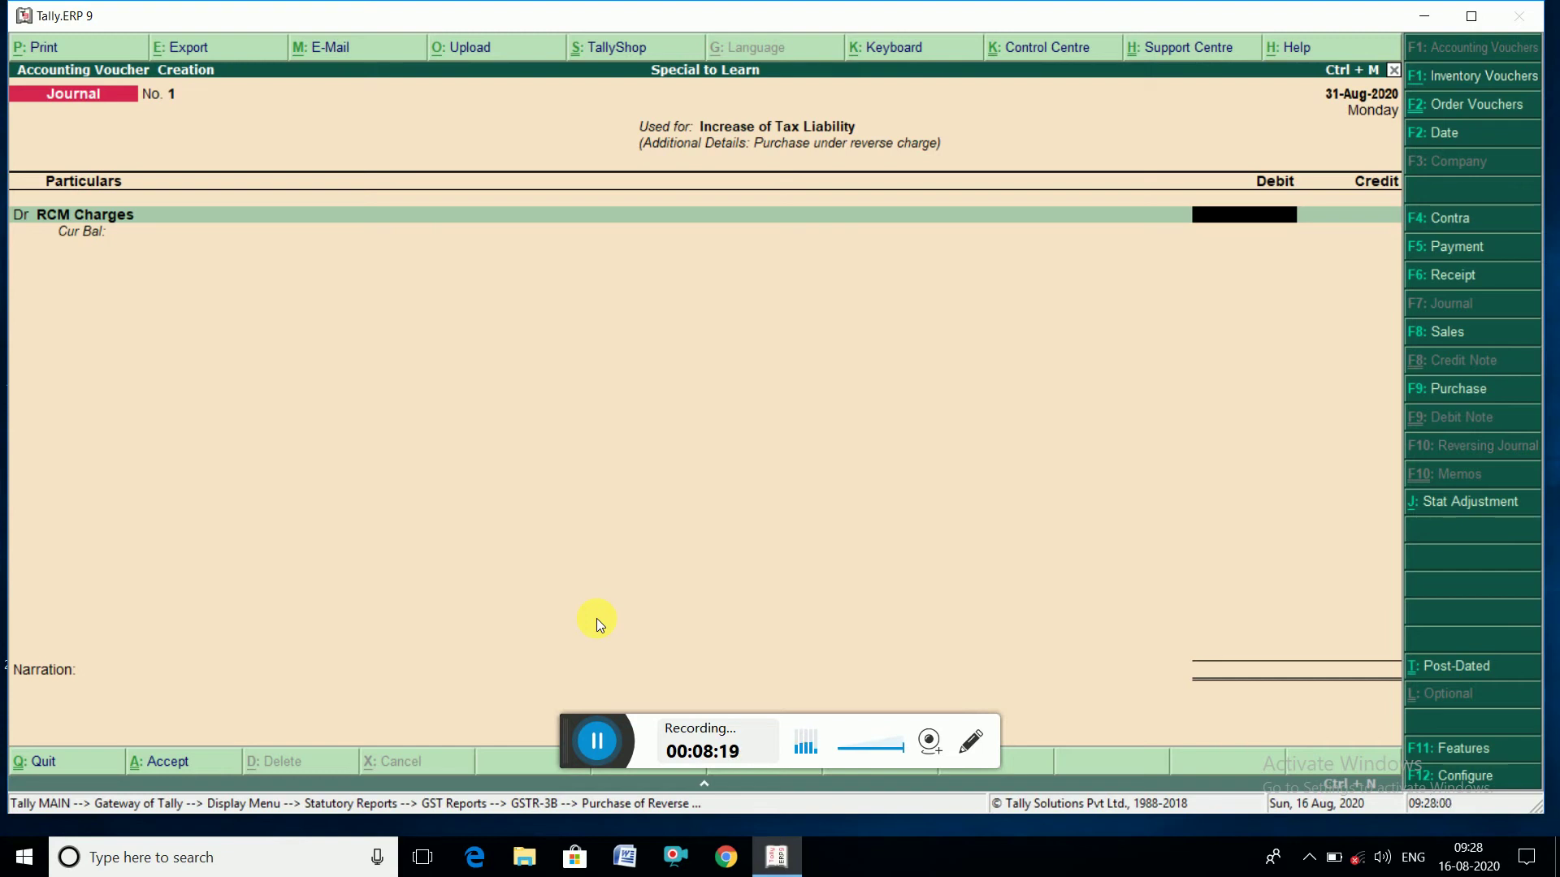
pyautogui.hotkey('ctrl', 'n')
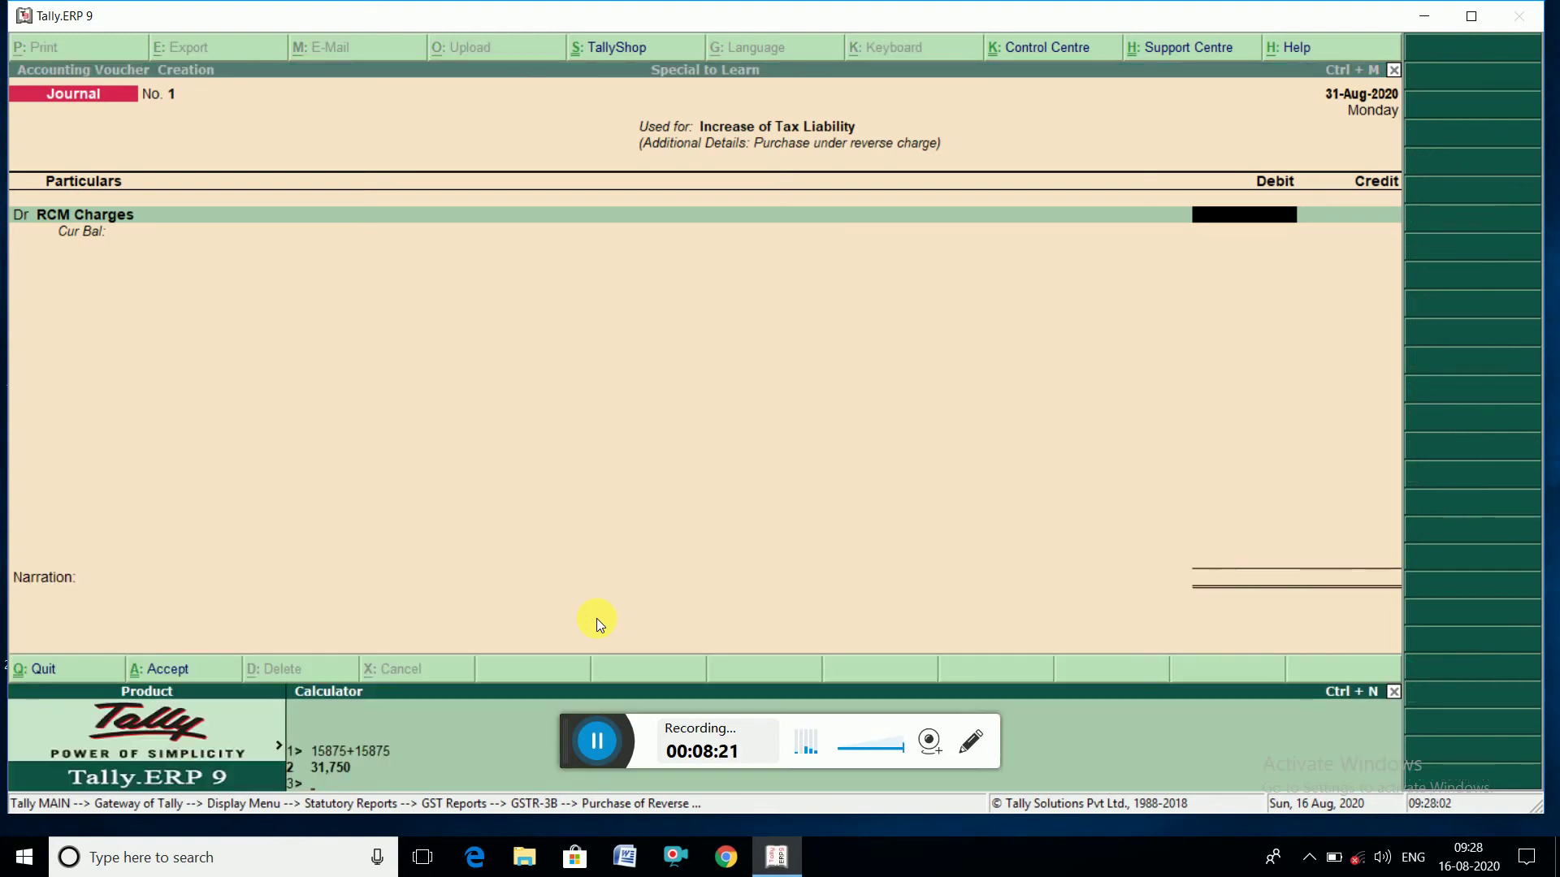
pyautogui.write('4677.50+4677.50')
pyautogui.press('Return')
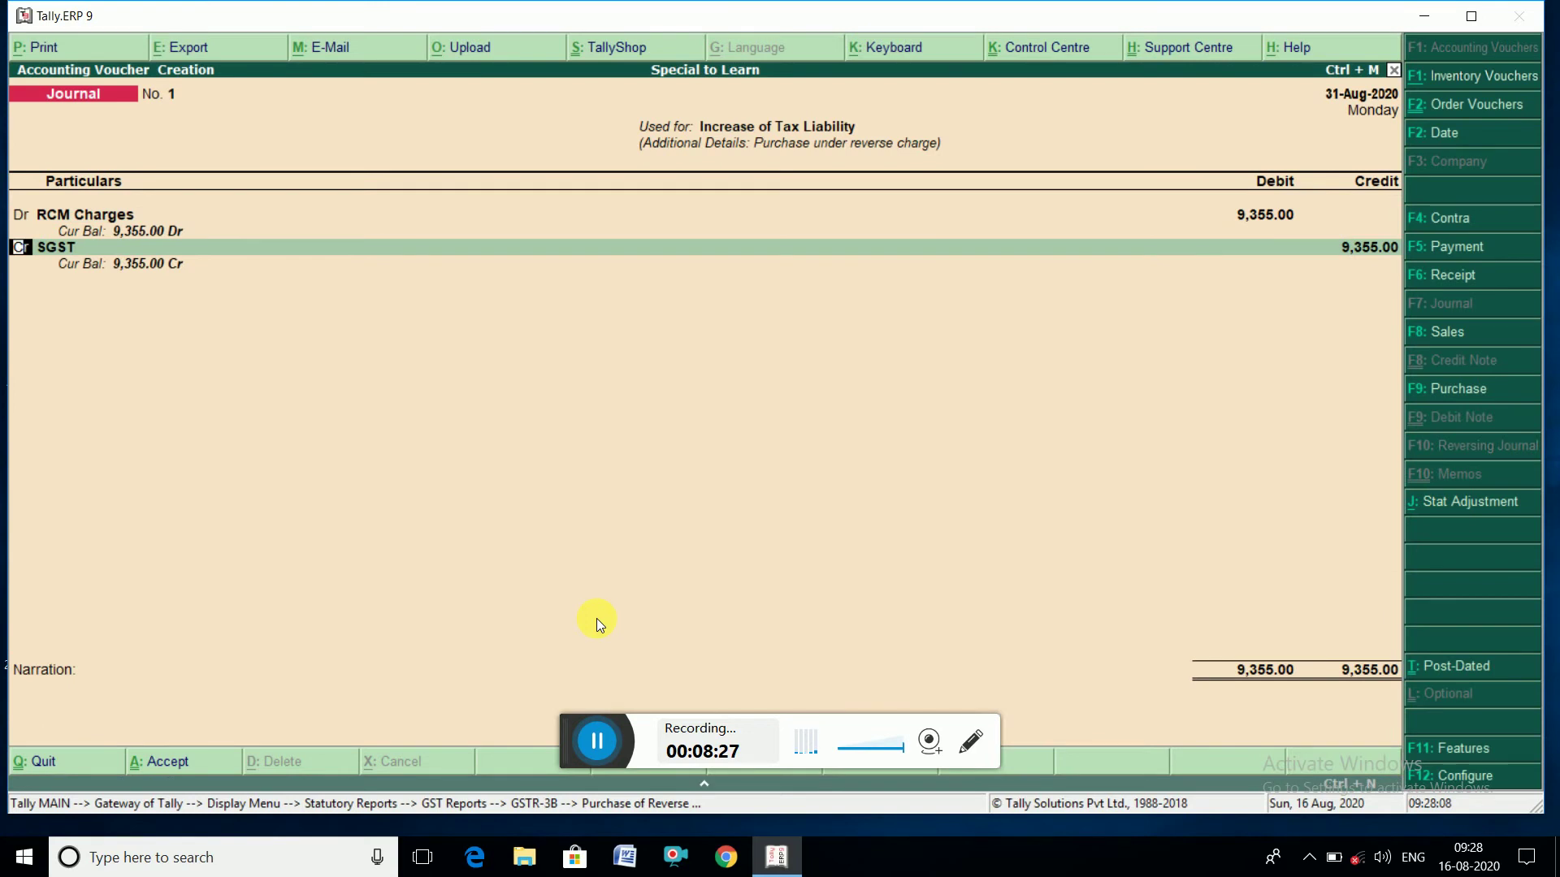
# - Credit CGST with 4,677.50 at a rate of 2.5% on a taxable value of 187100
pyautogui.press('Return')
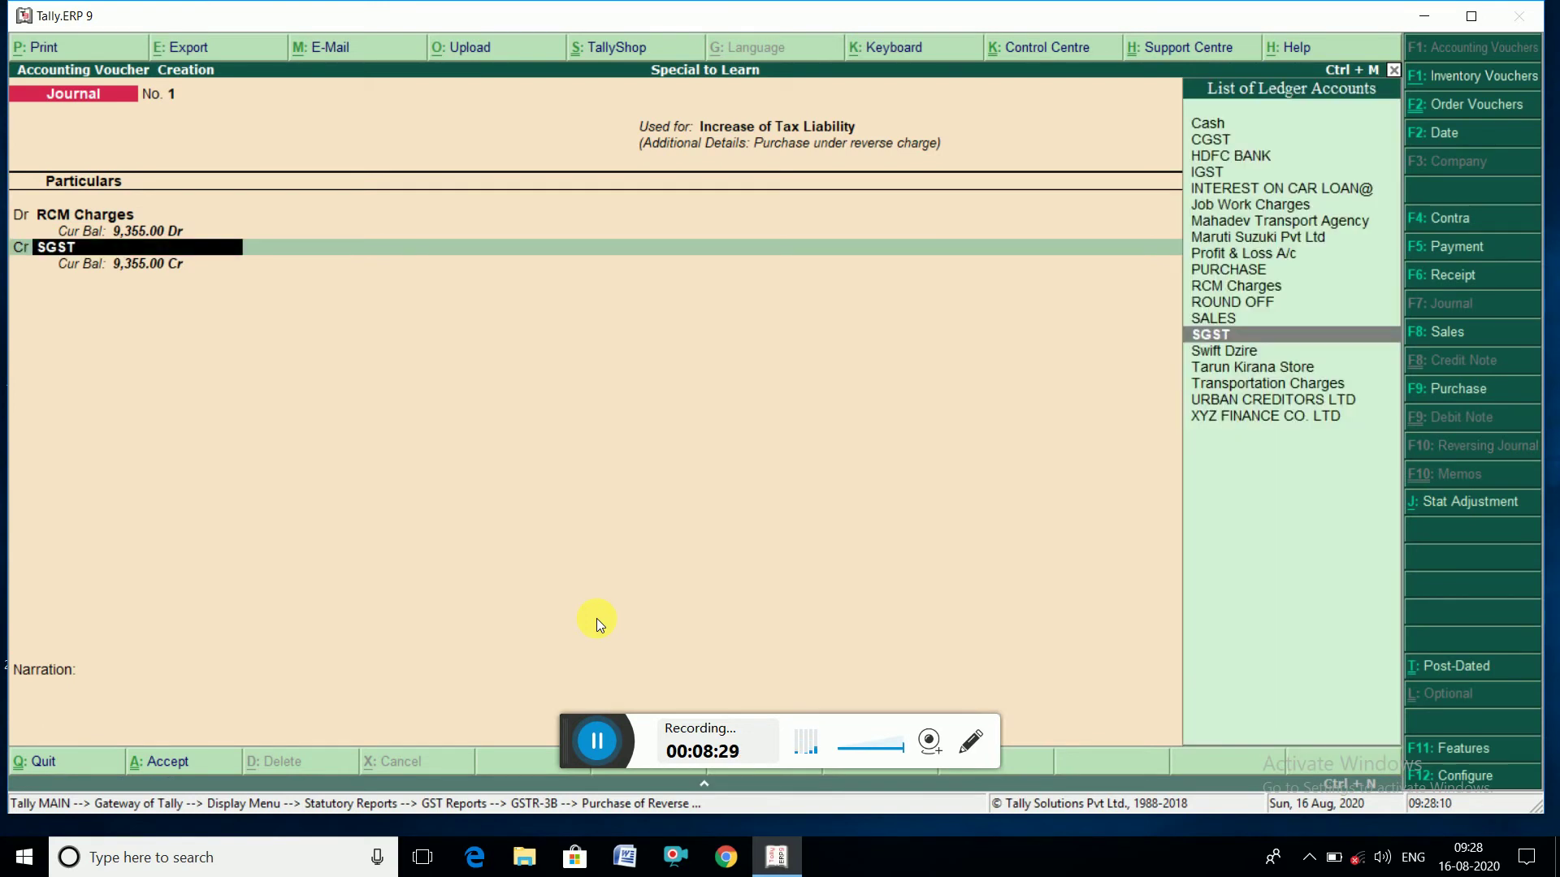
pyautogui.write('Cgs')
pyautogui.press('Return')
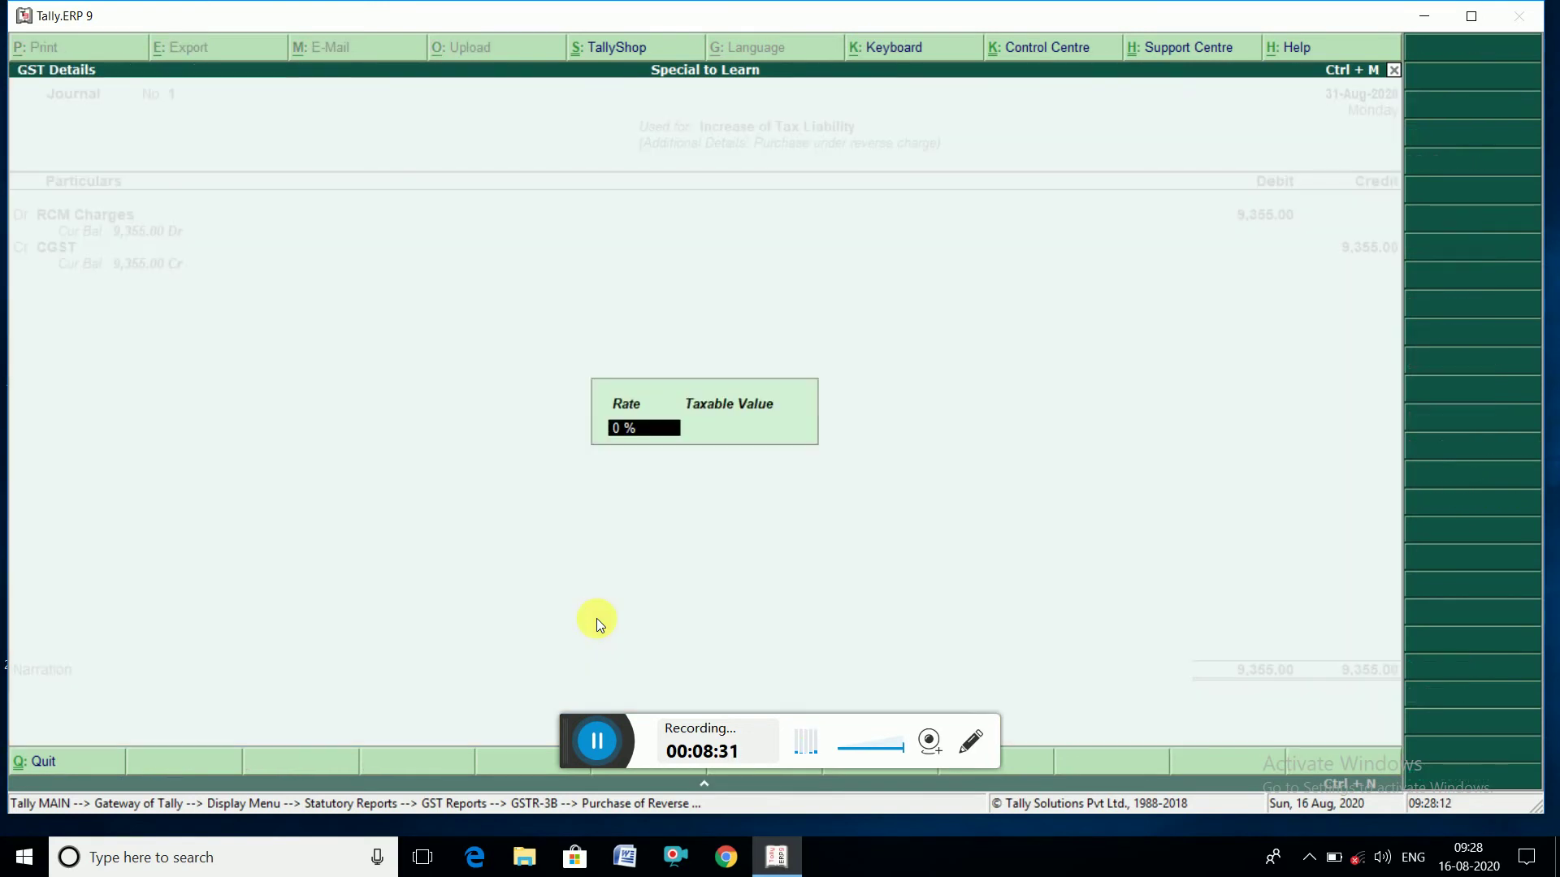
pyautogui.write('2.5')
pyautogui.press('Return')
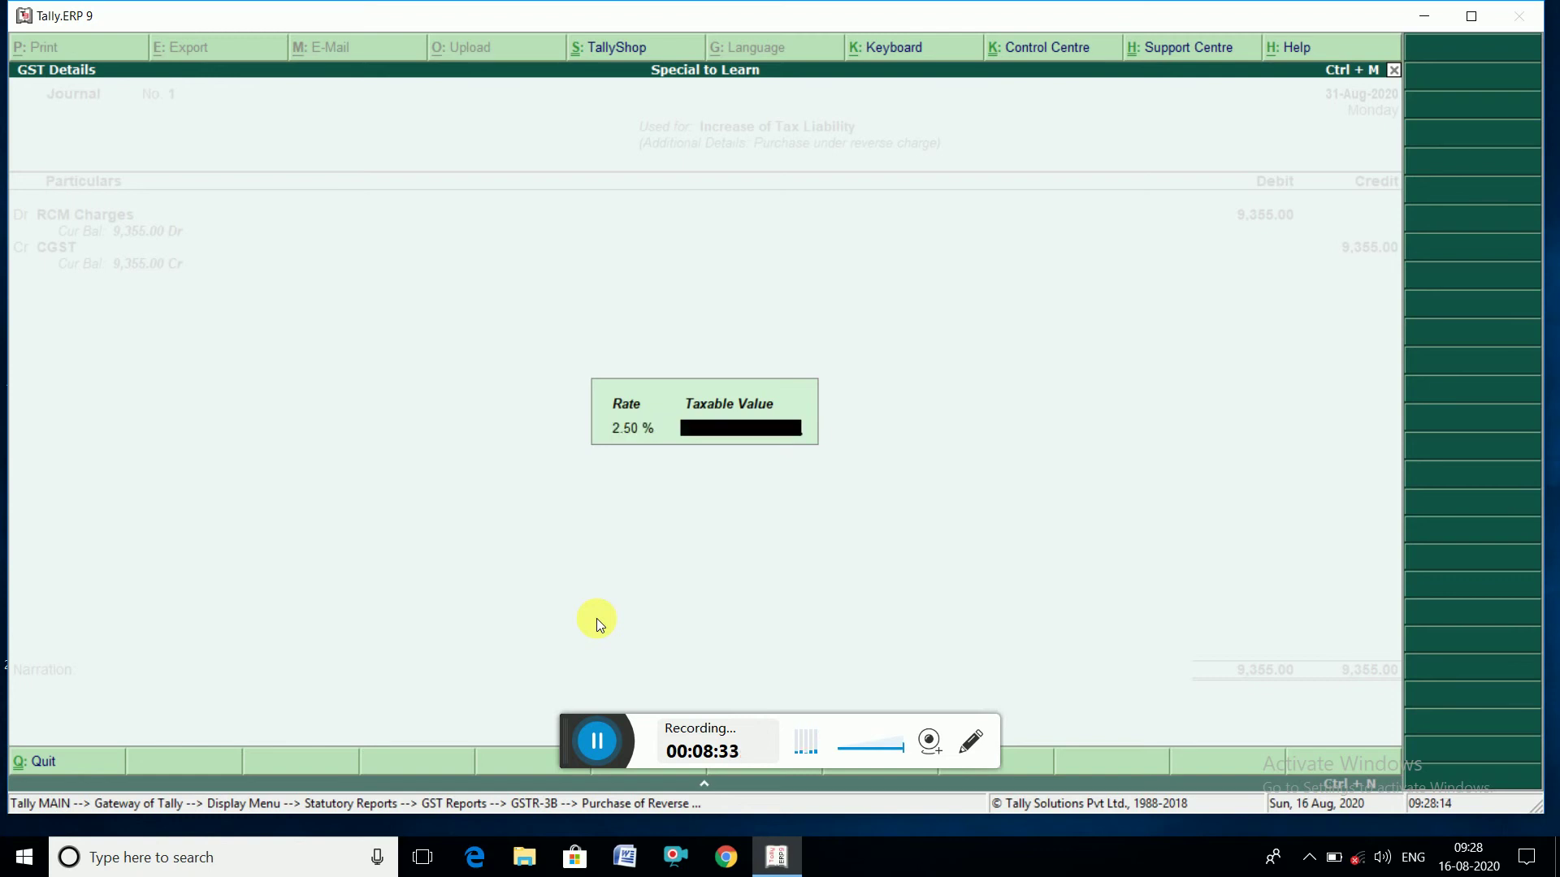
pyautogui.write('187100')
pyautogui.press('Return')
pyautogui.write('4')
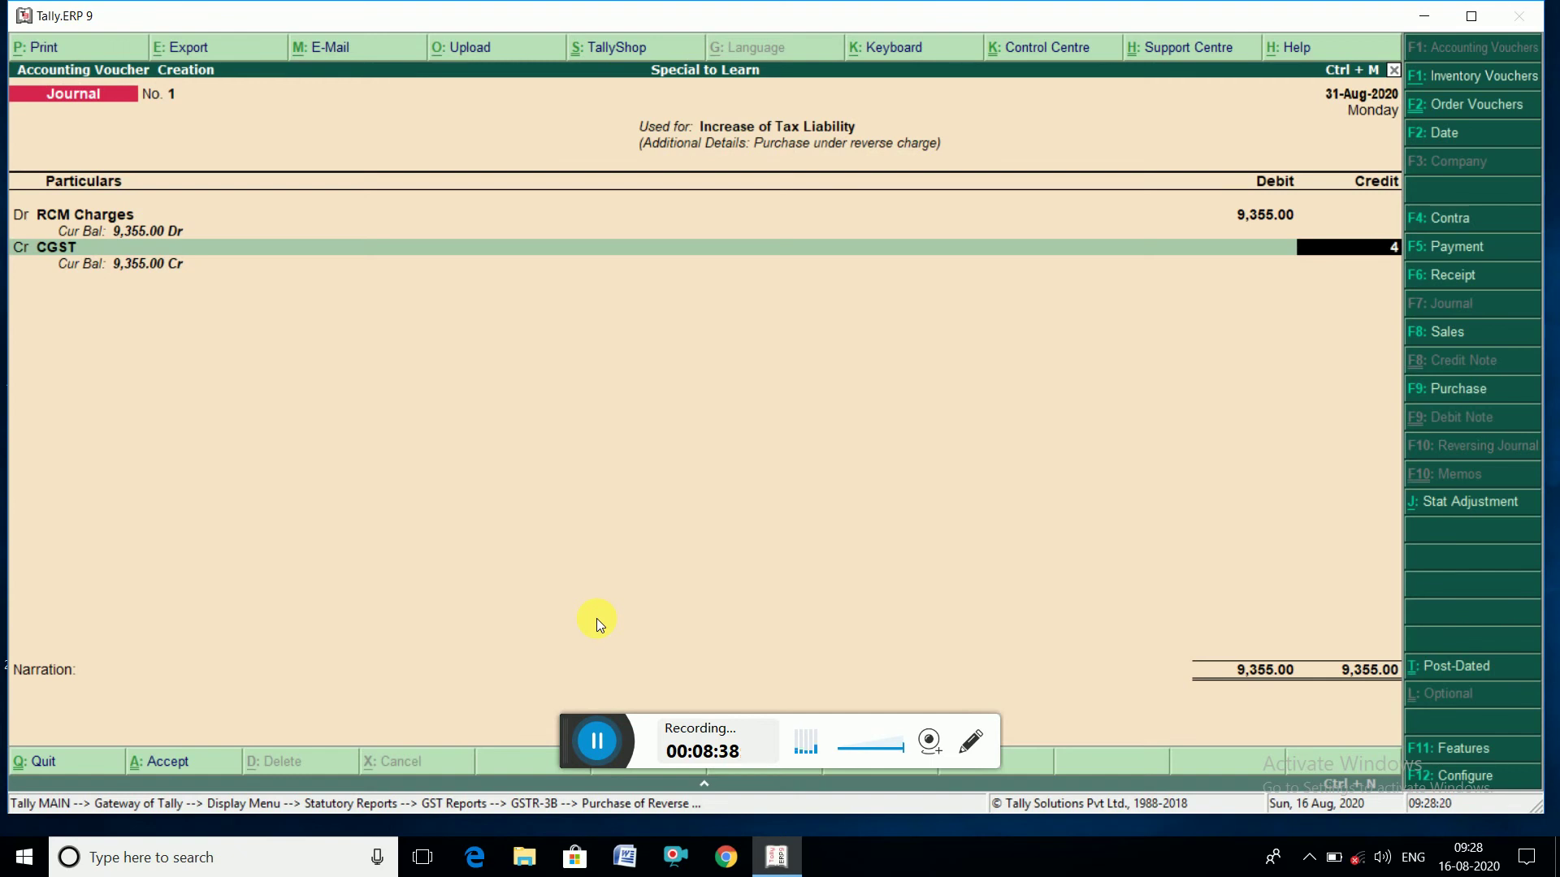
pyautogui.write(',677.50')
pyautogui.press('Return')
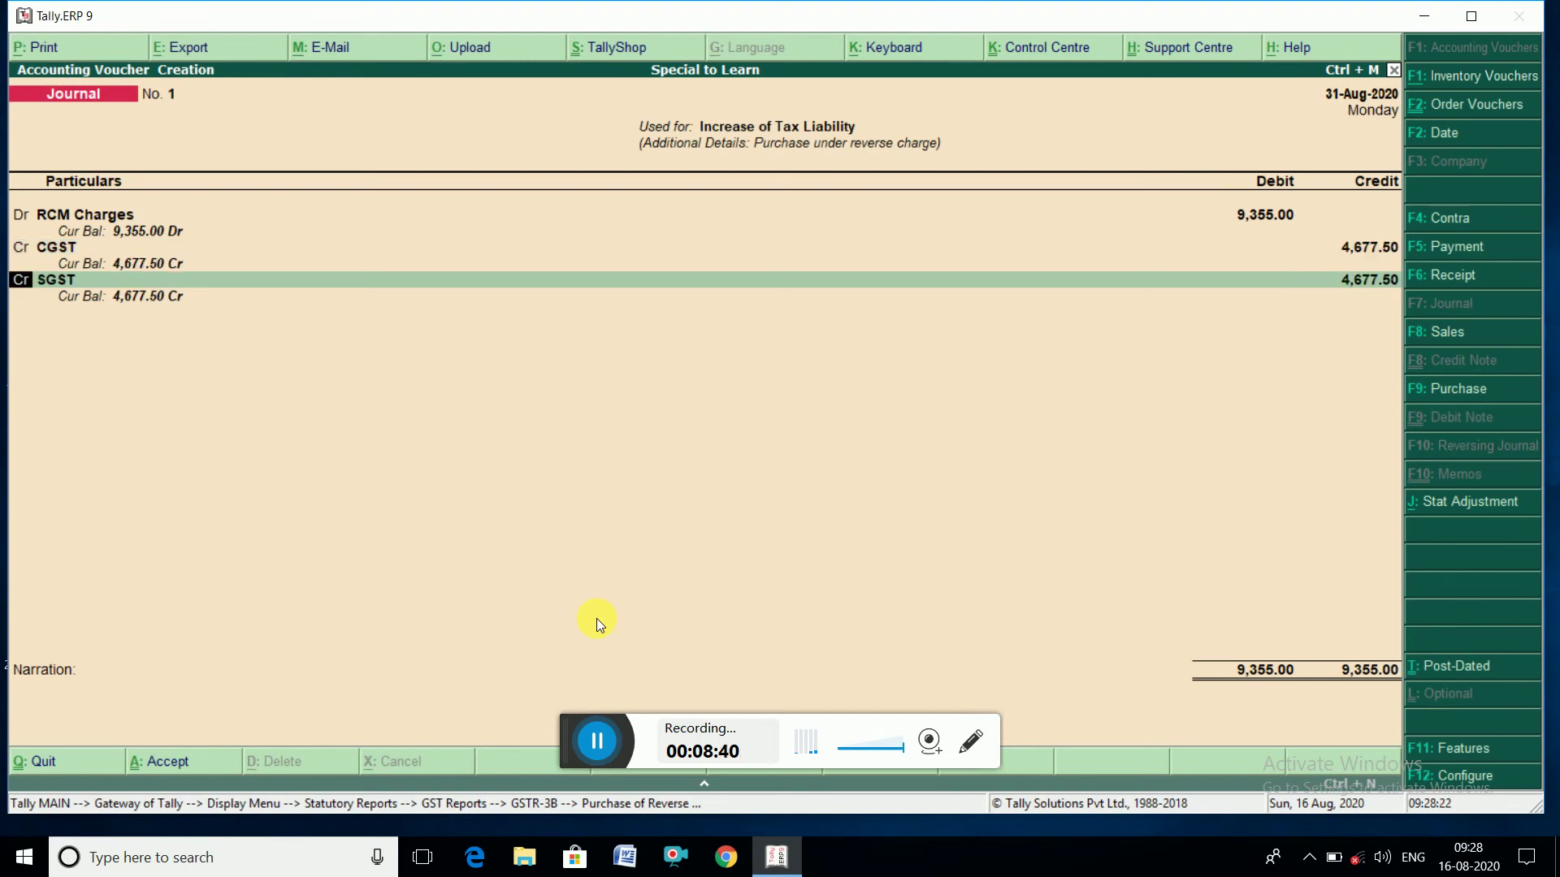
# - Credit SGST with 4,677.50 at 2.50% on a taxable value of 1,87,100.00 and save the journal voucher
pyautogui.press('Return')
pyautogui.press('Return')
pyautogui.press('Return')
pyautogui.press('Return')
pyautogui.press('Return')
pyautogui.press('Return')
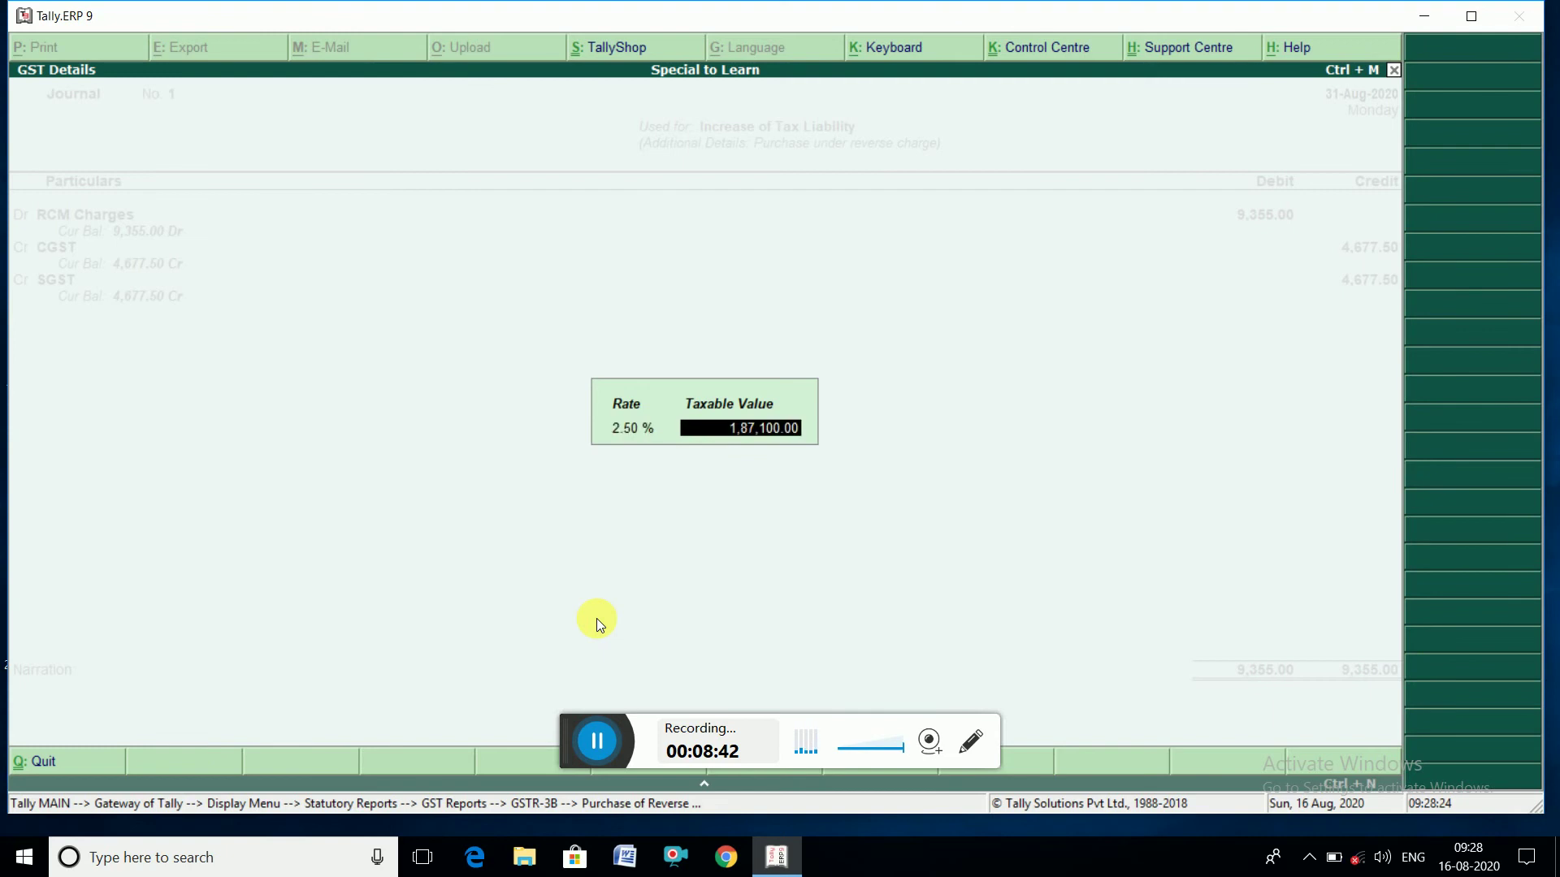
pyautogui.hotkey('ctrl', 'a')
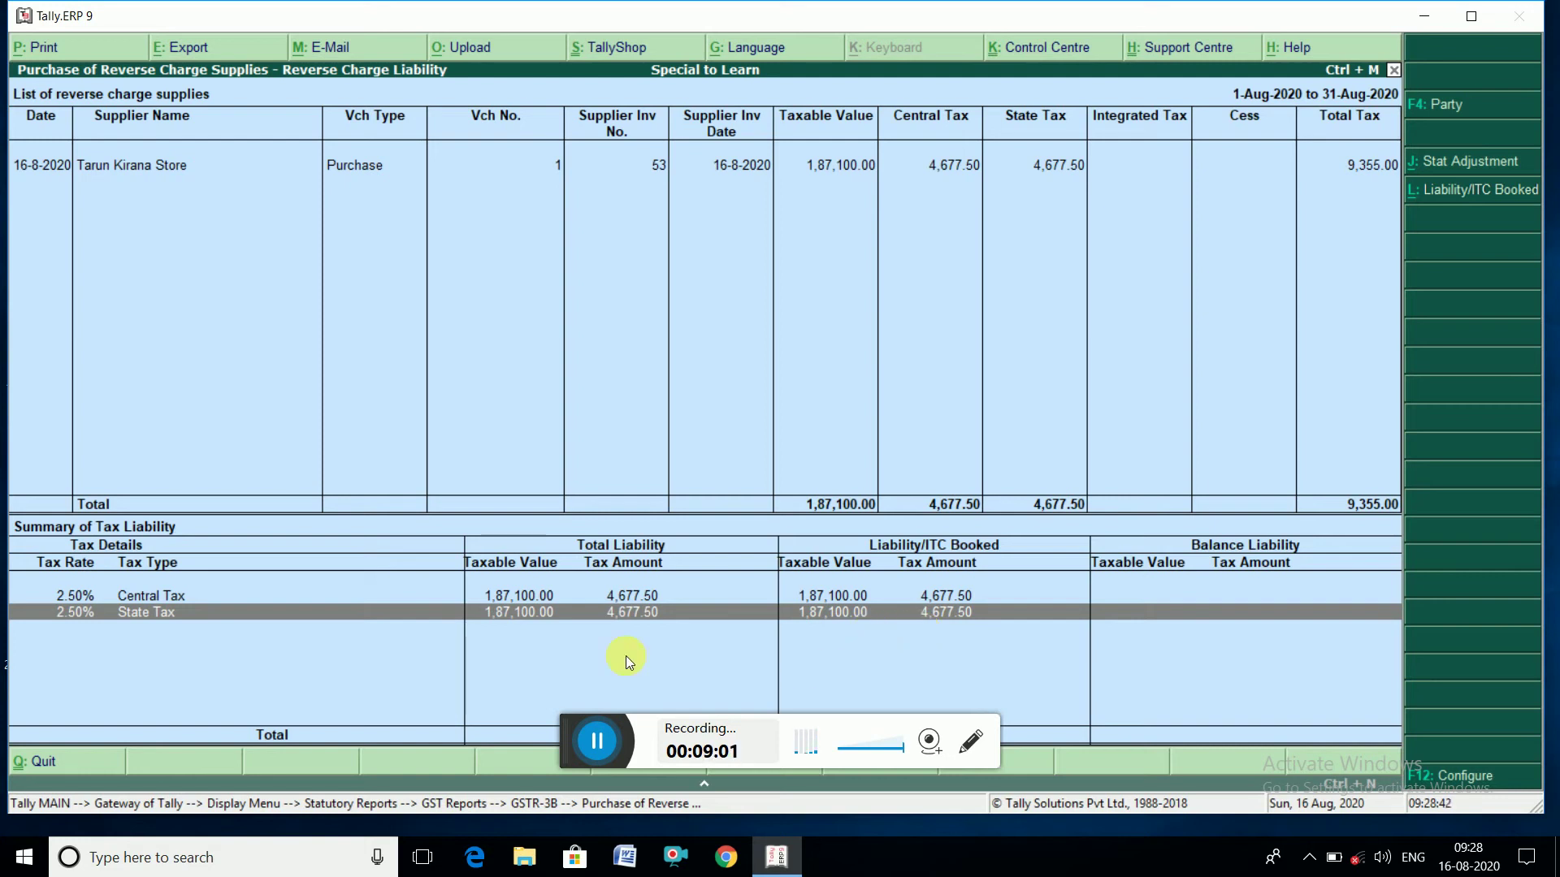
# - Check the booked and balance liability for Central Tax and State Tax, and return to GSTR-3B
pyautogui.click(534, 726)
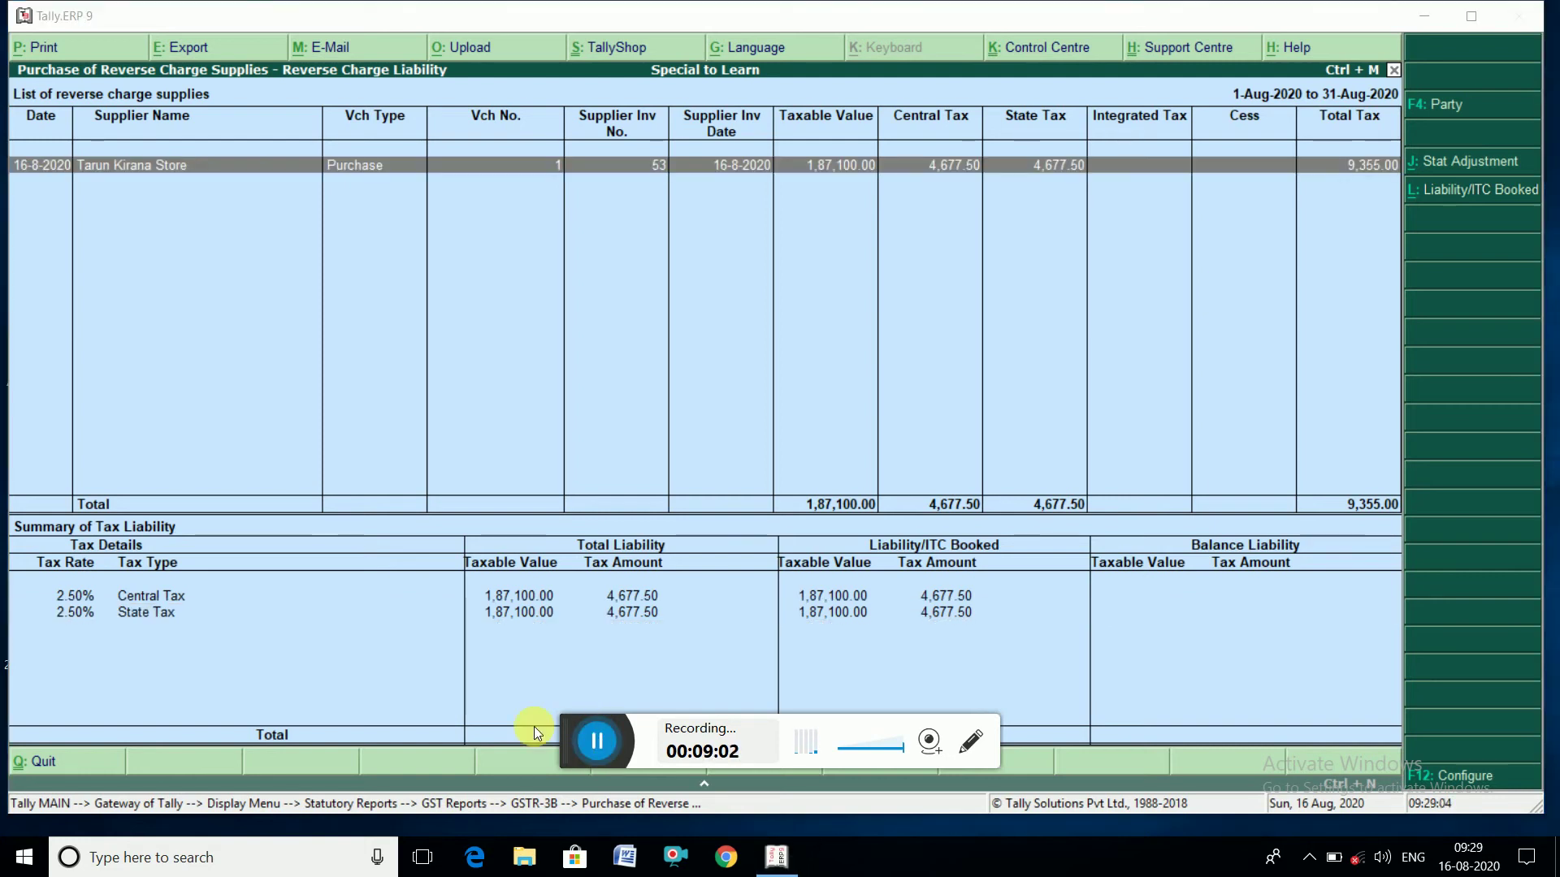
pyautogui.click(544, 656)
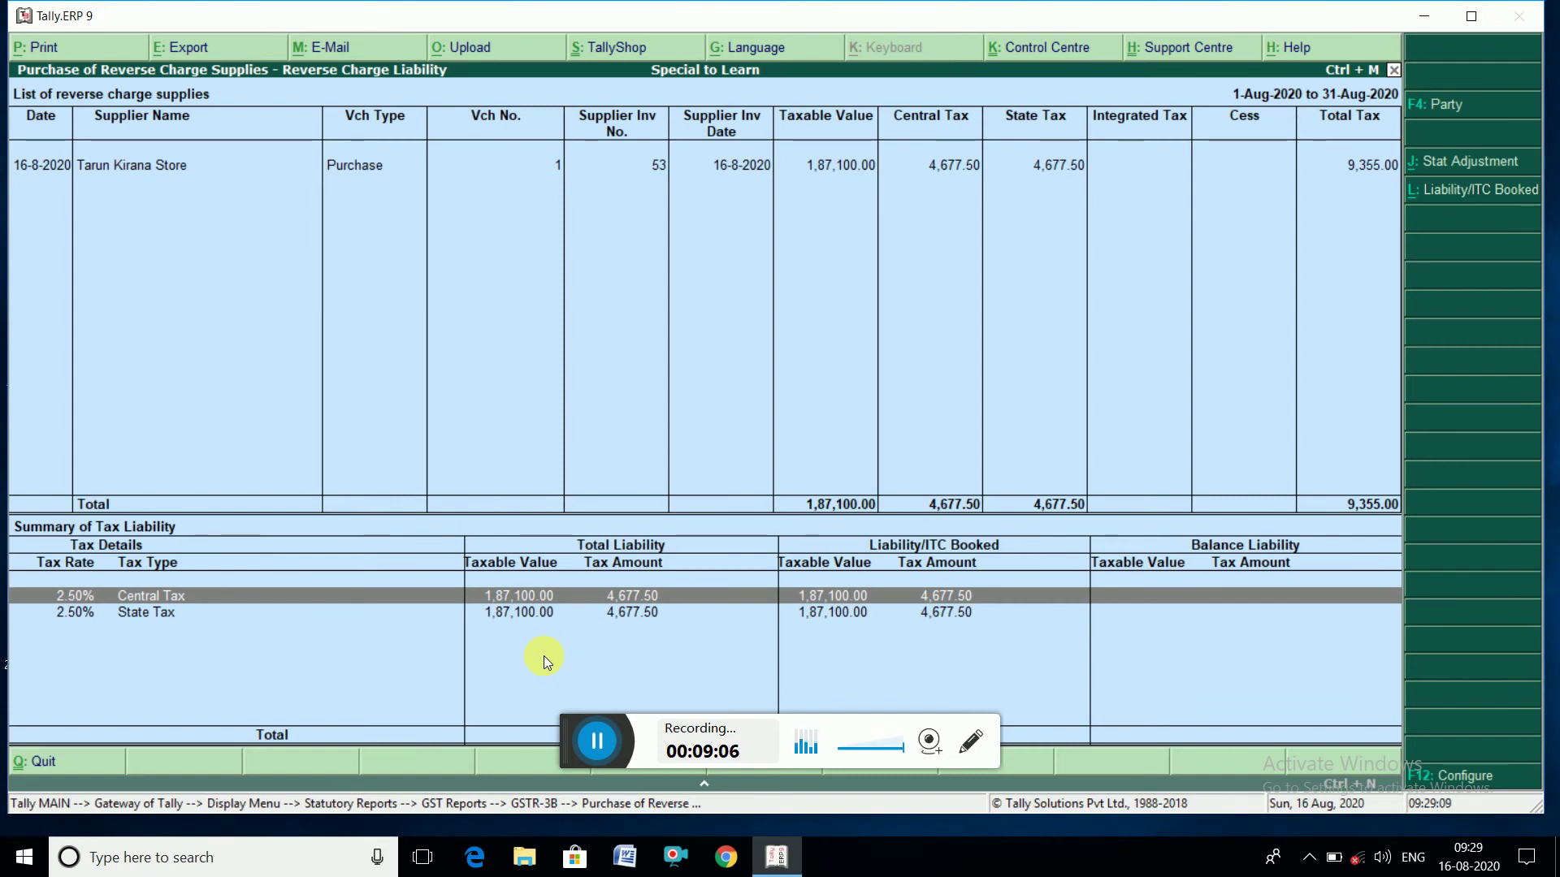
pyautogui.press('Escape')
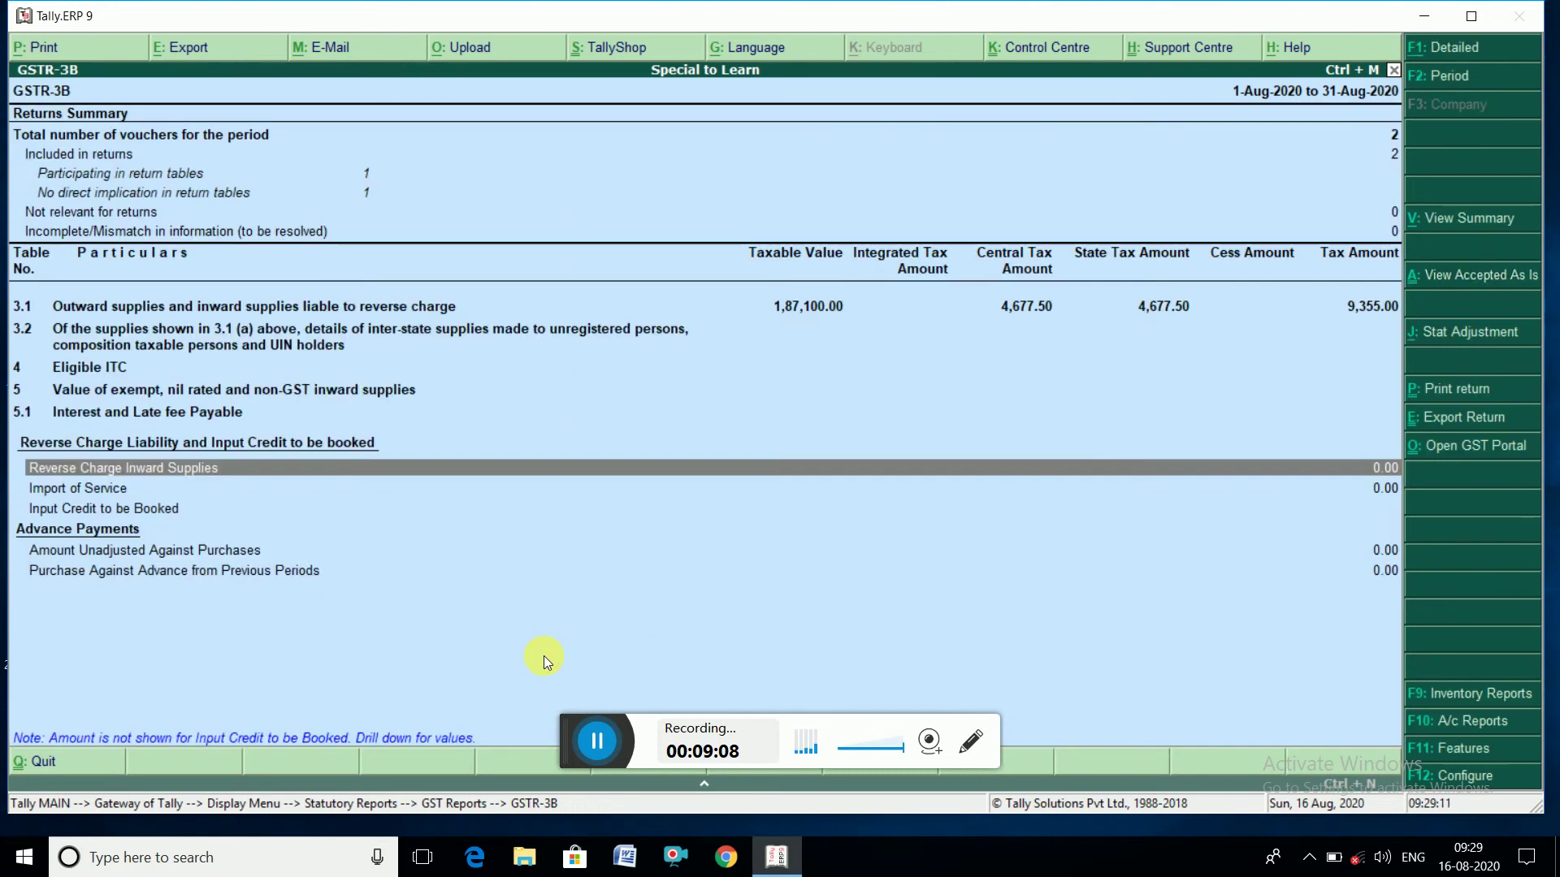
# - Examine GSTR-3B in detailed and condensed form, covering outward and reverse-charge supplies, Eligible ITC and Reverse Charge Inward Supplies
pyautogui.hotkey('alt', 'f1')
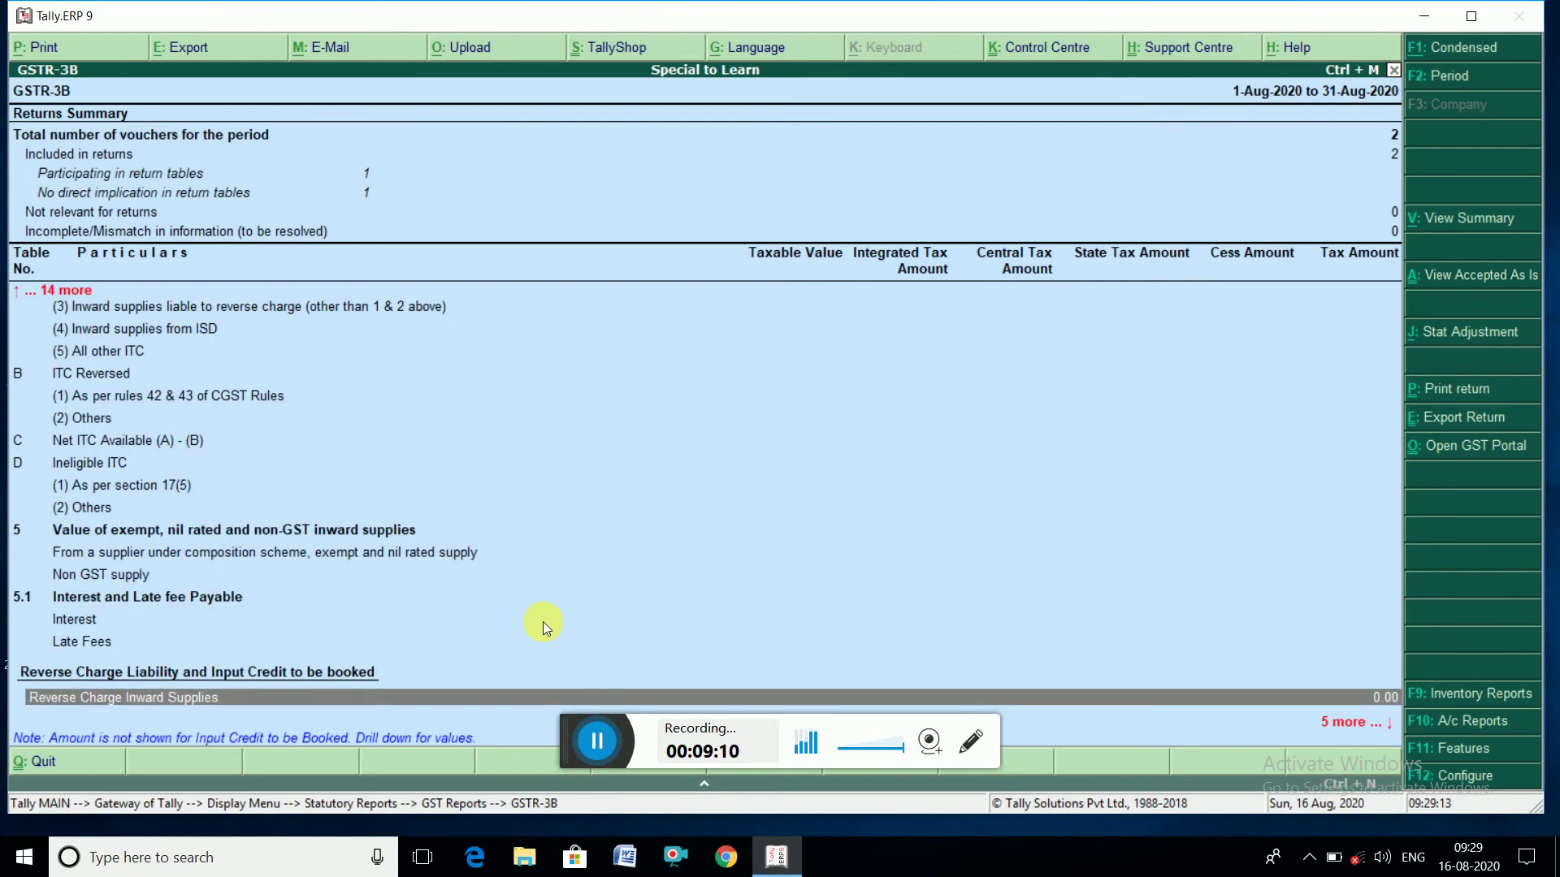
pyautogui.hotkey('alt', 'f1')
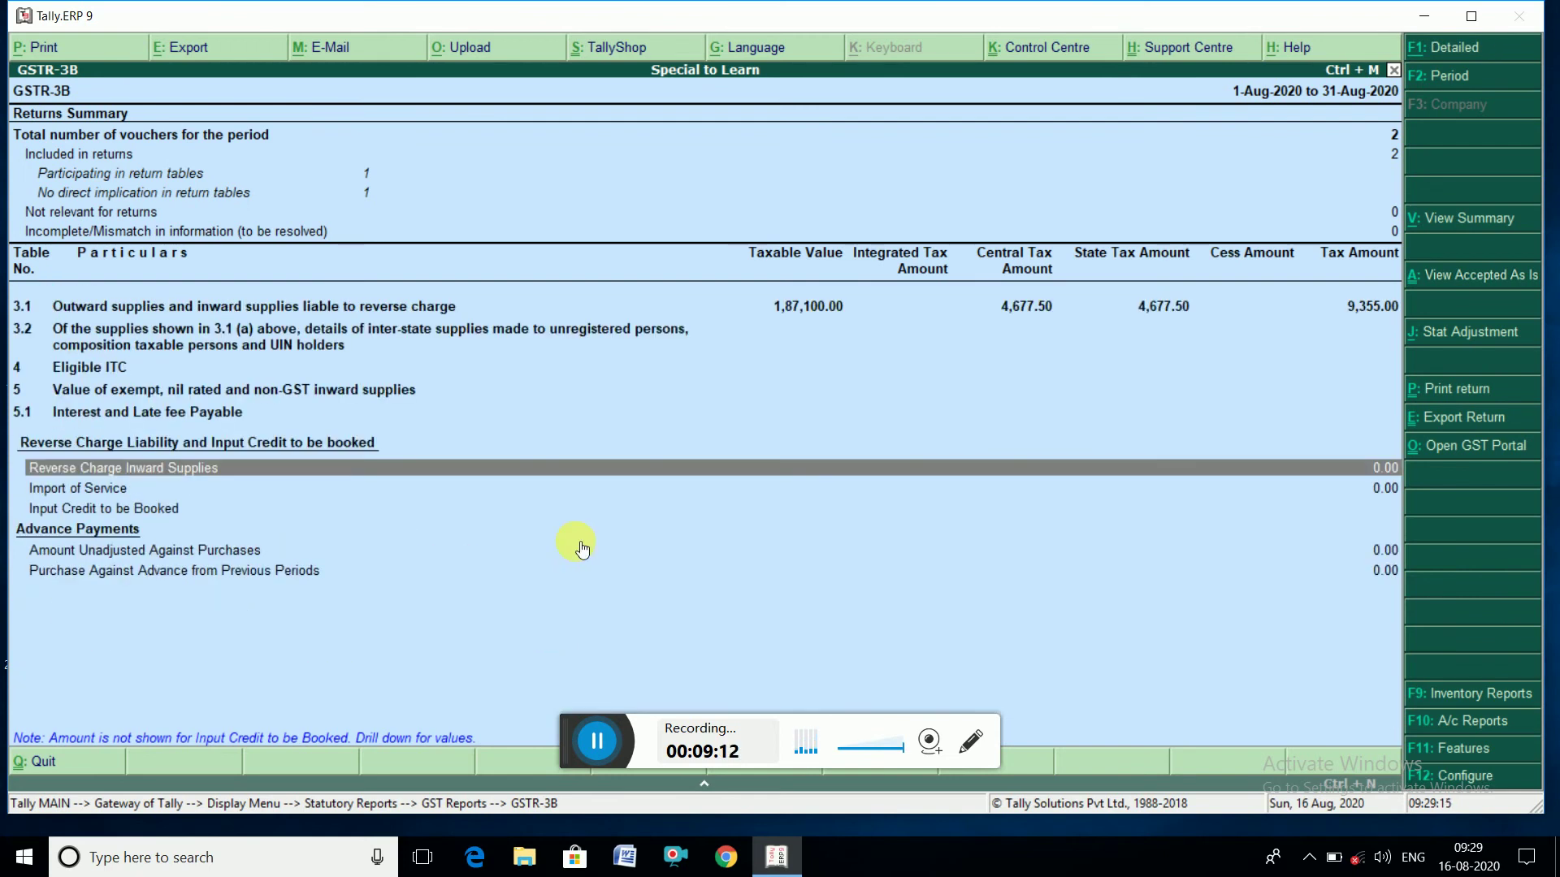
pyautogui.press('Up')
pyautogui.press('Up')
pyautogui.press('Up')
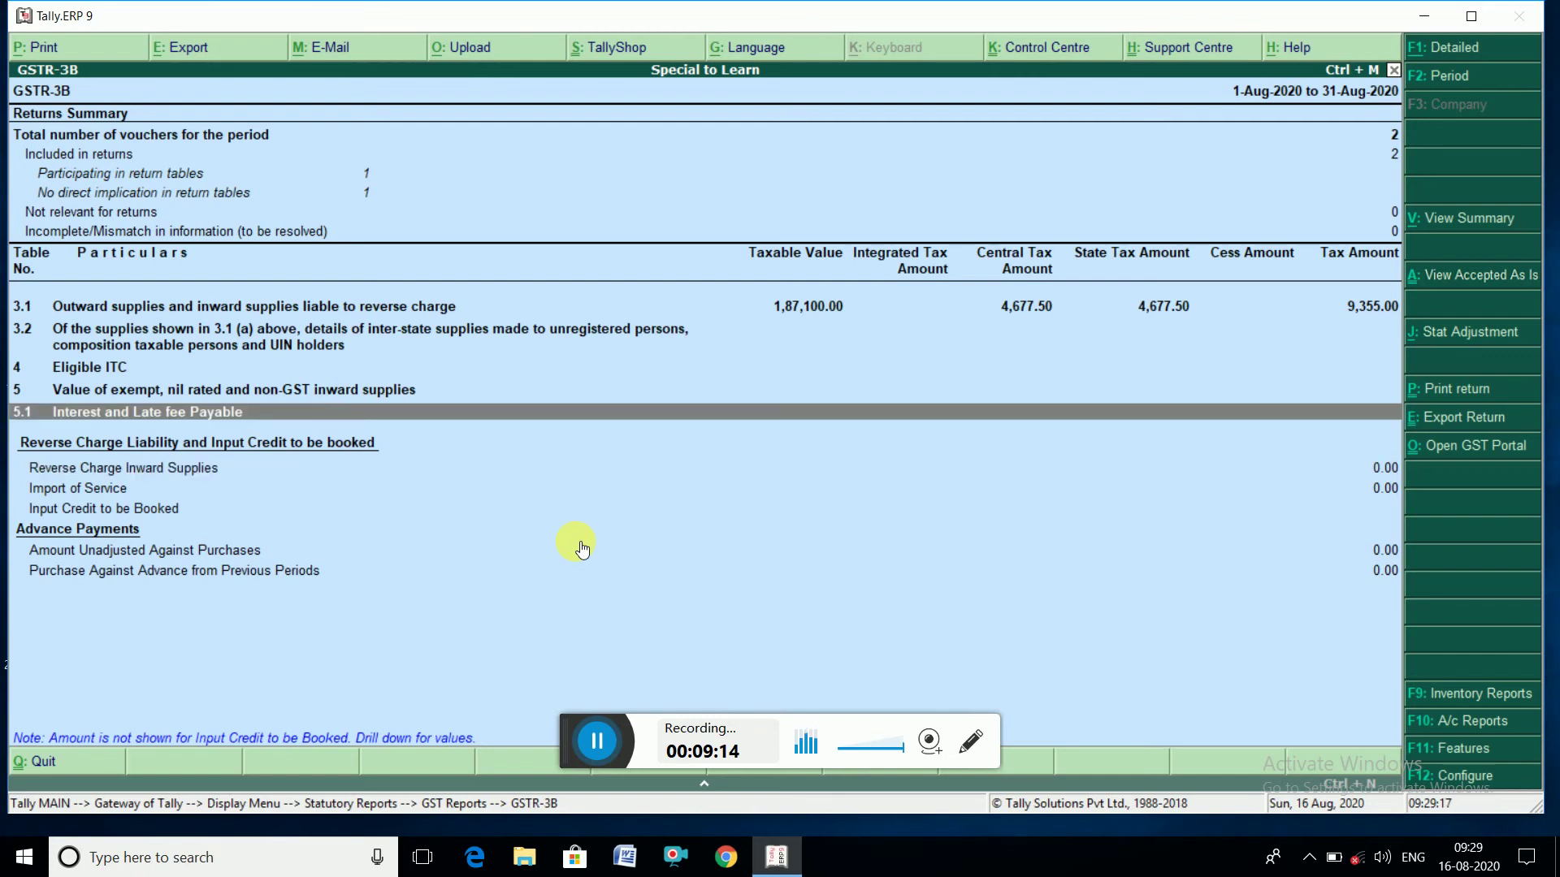
pyautogui.press('Down')
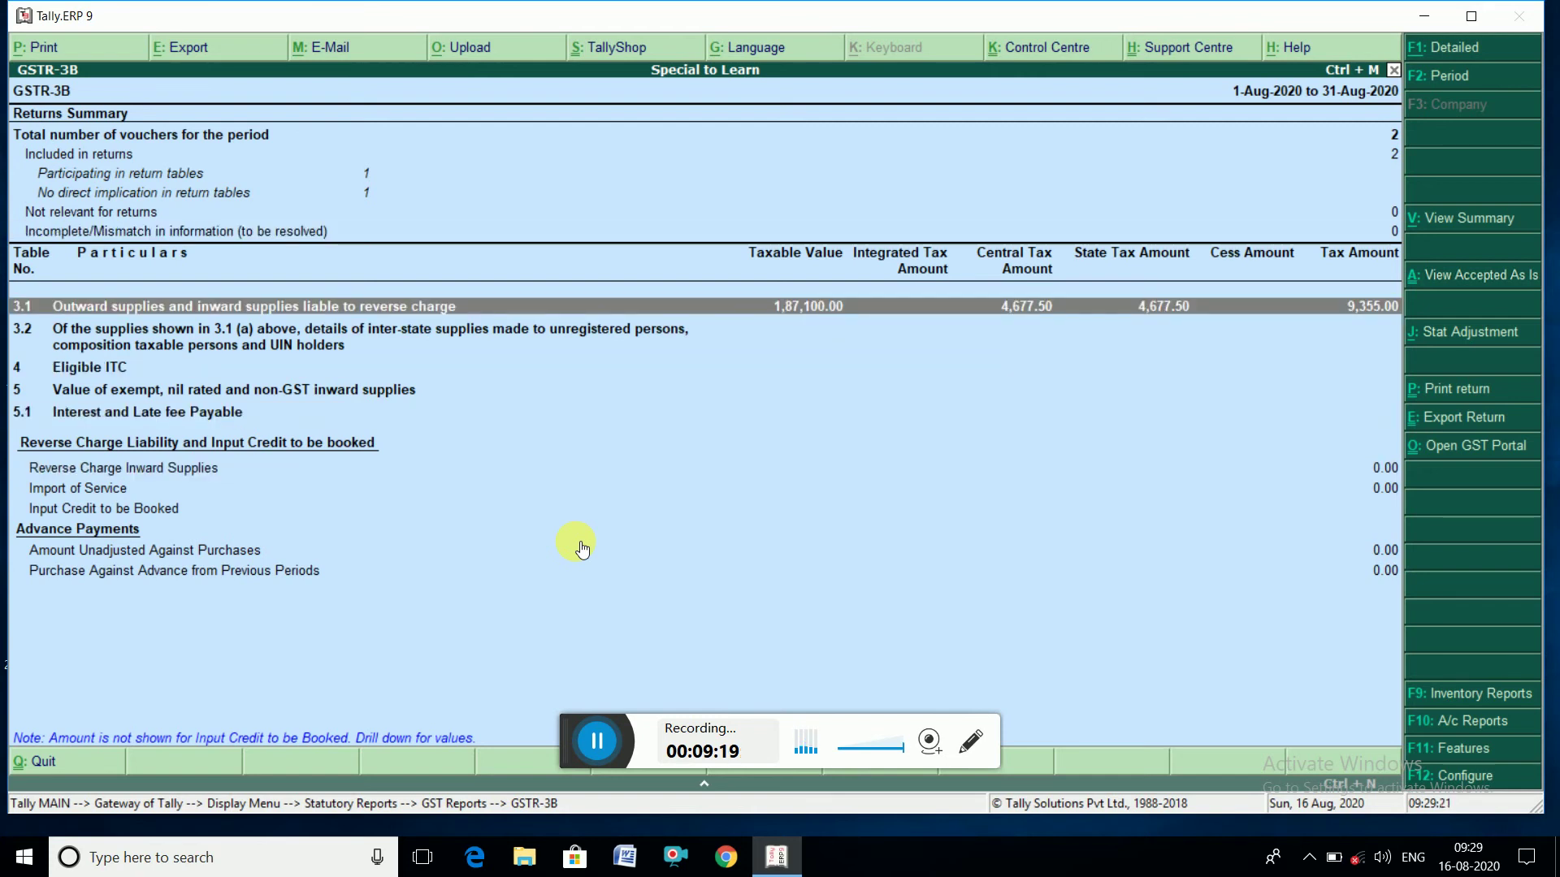
pyautogui.press('Down')
pyautogui.press('Down')
pyautogui.press('Down')
pyautogui.press('Down')
pyautogui.press('Down')
pyautogui.press('Down')
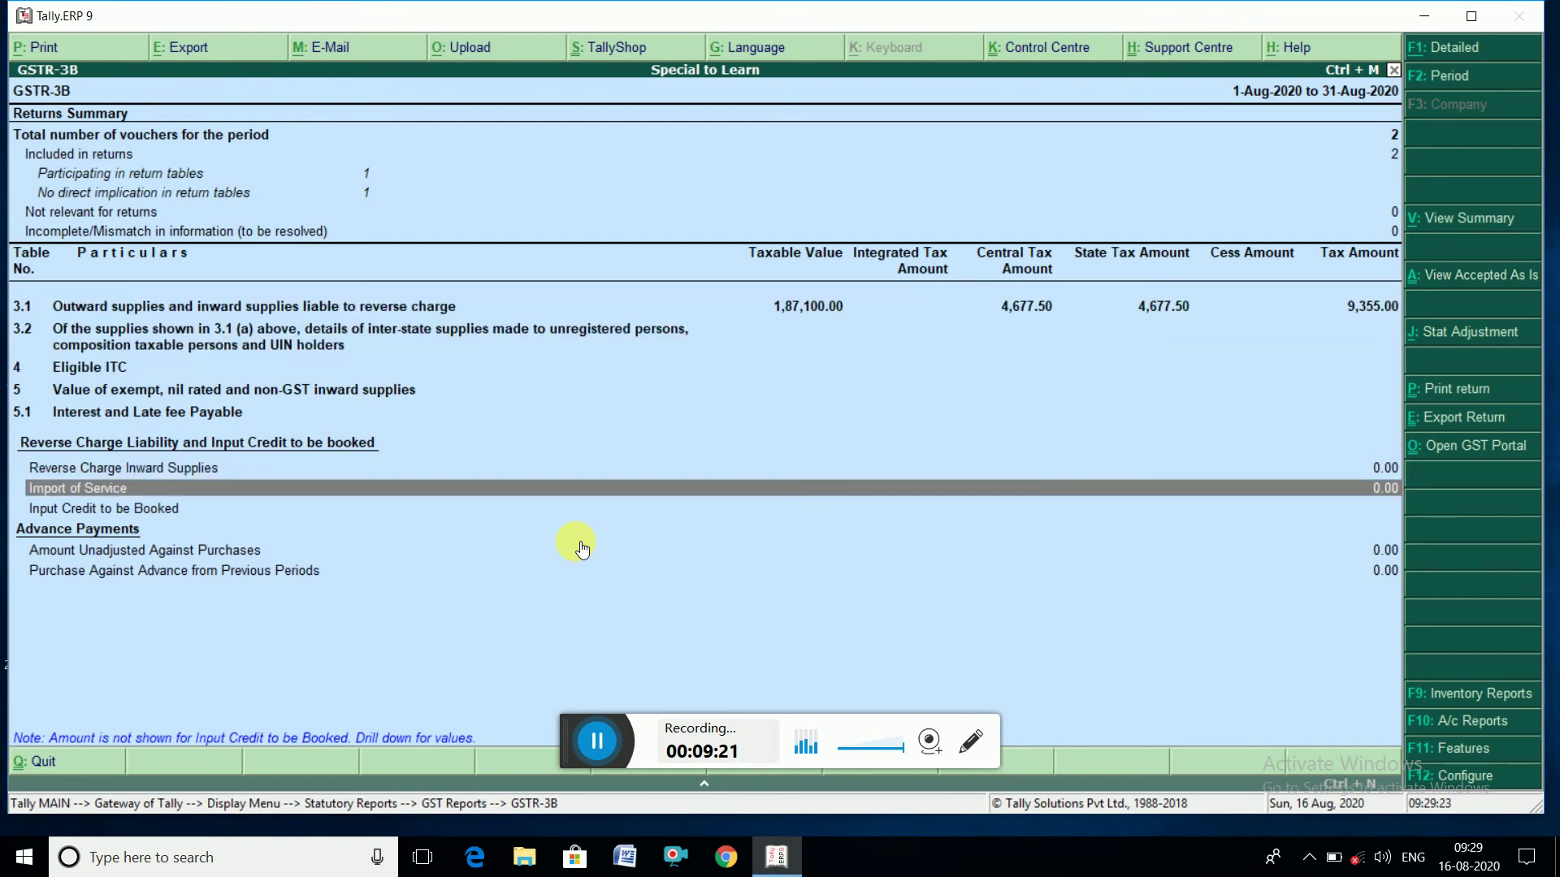
pyautogui.press('Up')
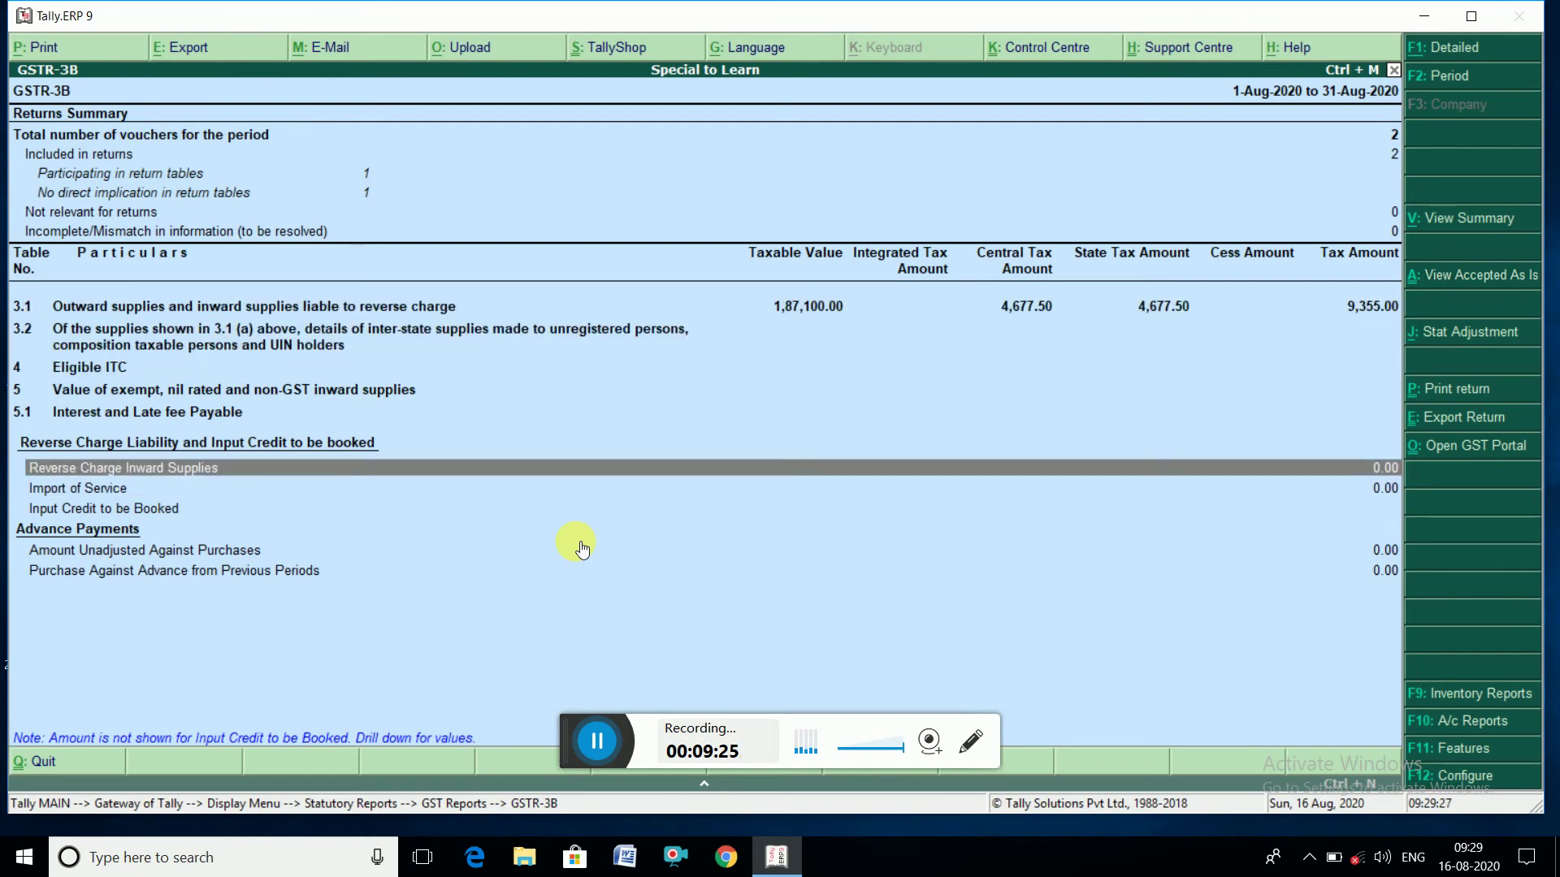
# - Start a stat adjustment journal from Reverse Charge Inward Supplies with Increase of Input Tax Credit for purchase under reverse charge
pyautogui.press('Return')
pyautogui.hotkey('alt', 'j')
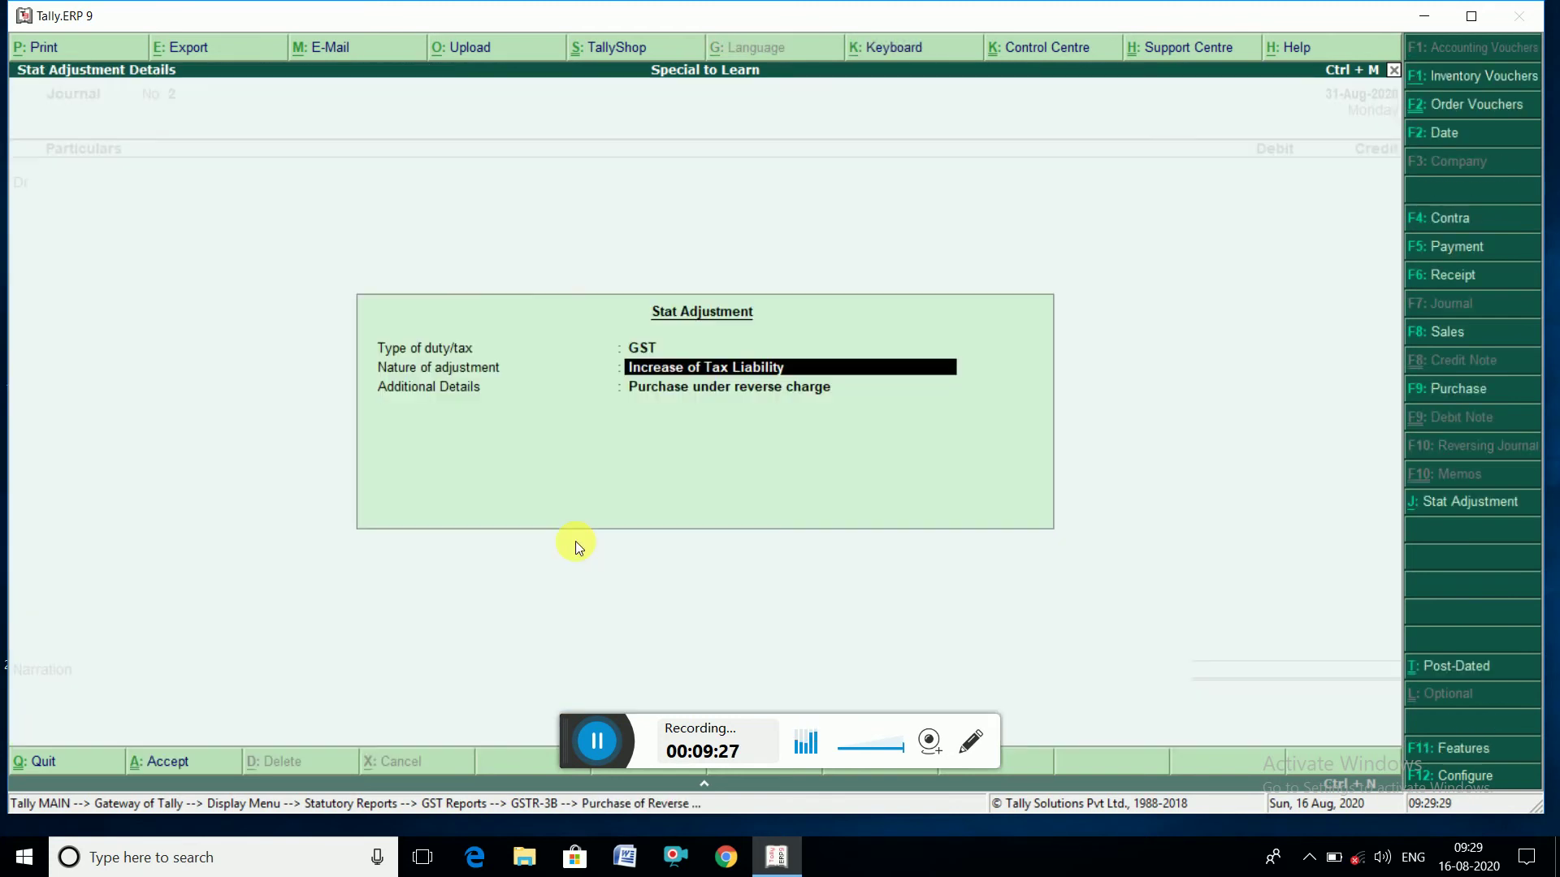
pyautogui.press('BackSpace')
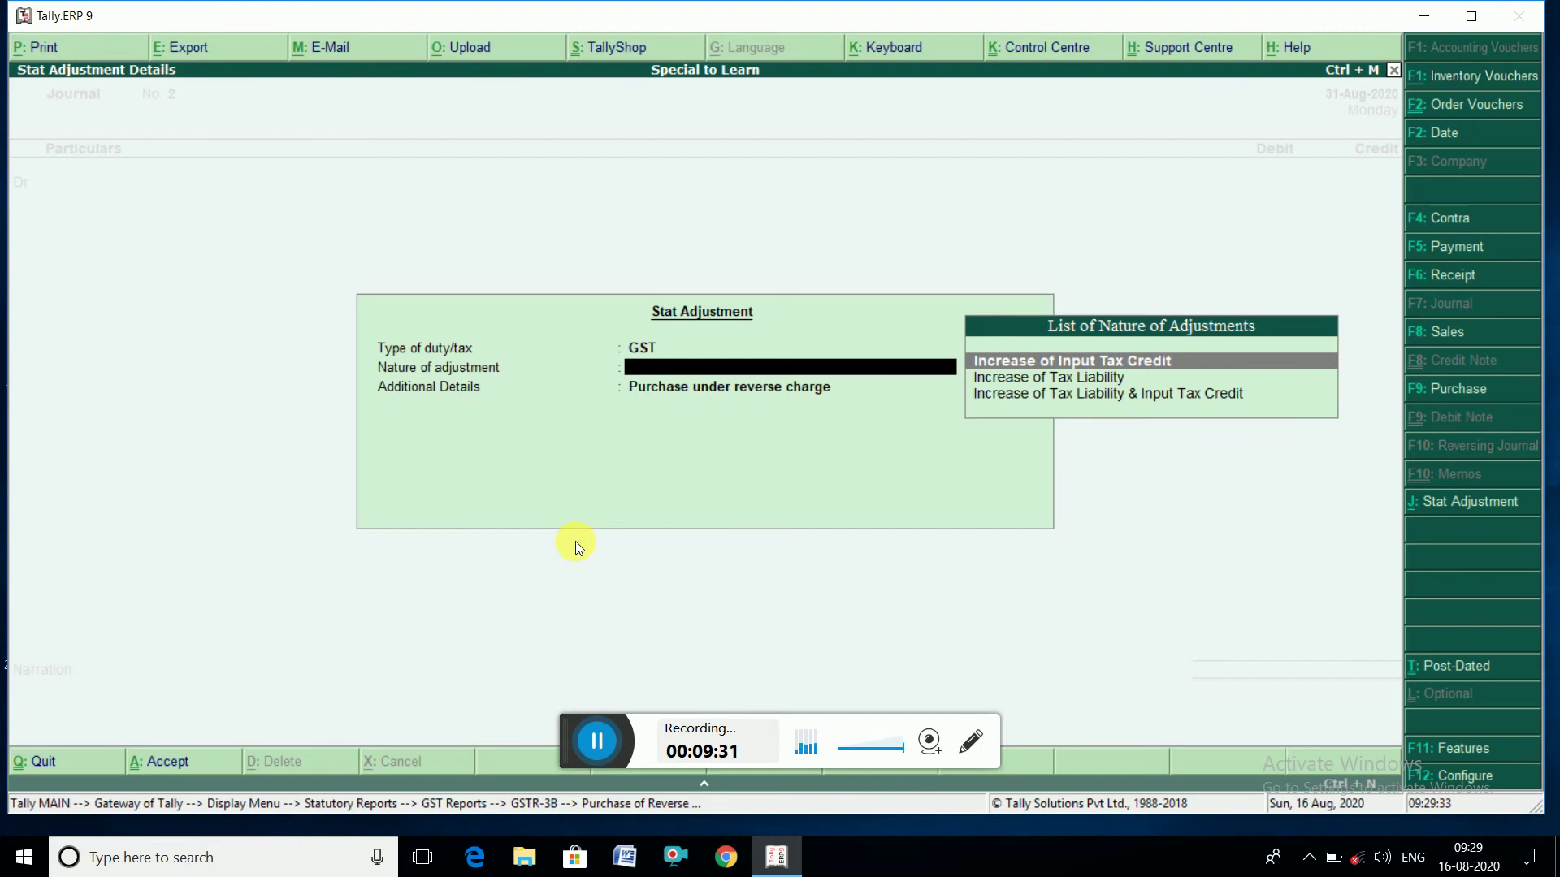
pyautogui.press('Return')
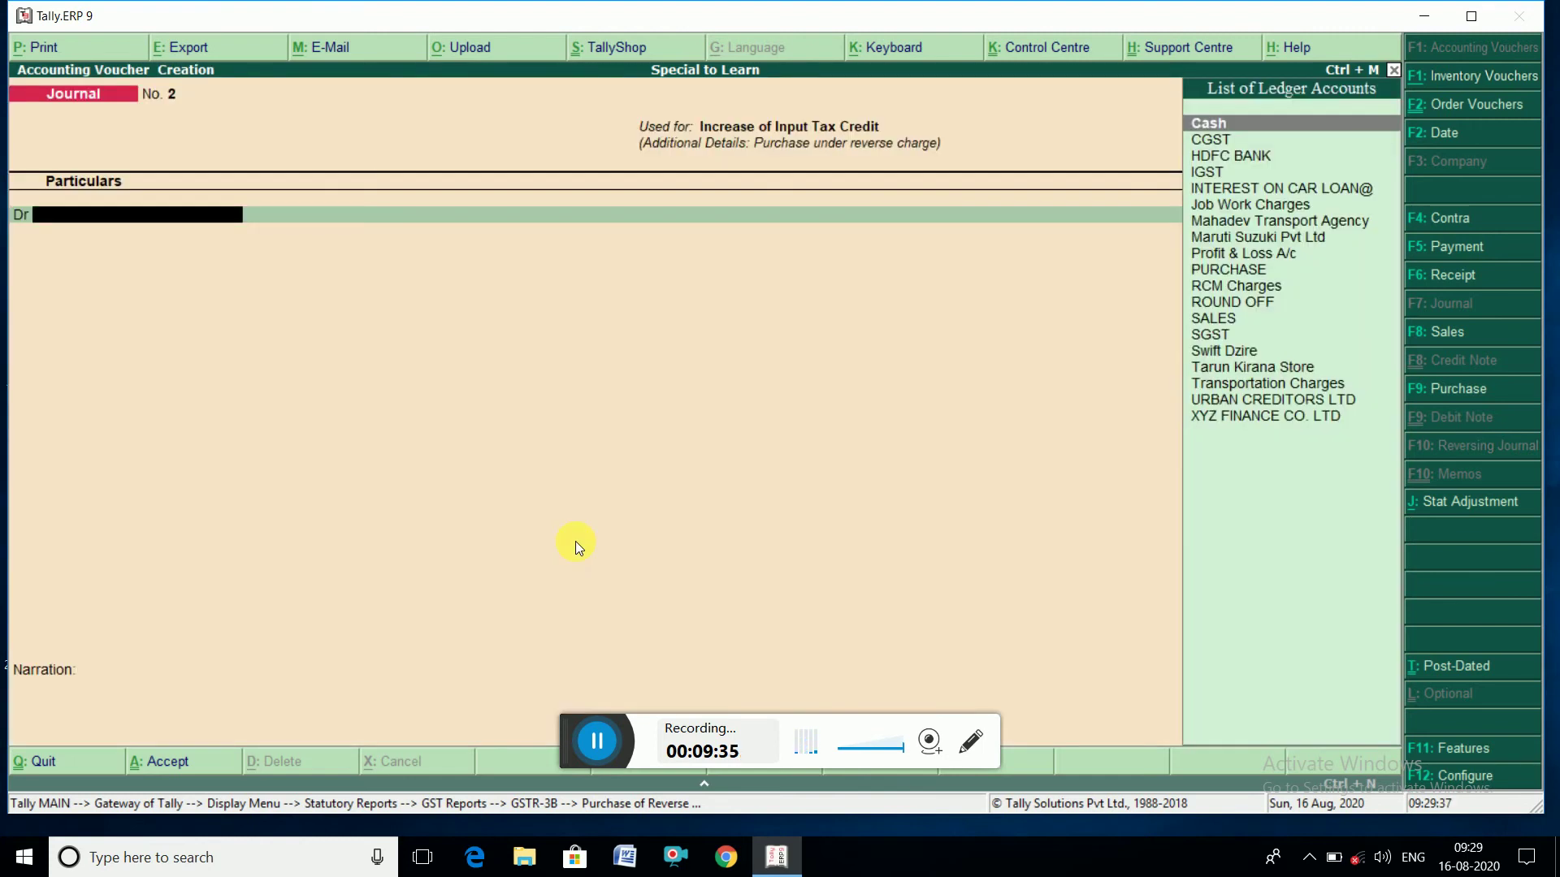
# - Debit CGST with 4,677.50 at a rate of 2.5% on a taxable value of 1,87,100.00
pyautogui.write('cgs')
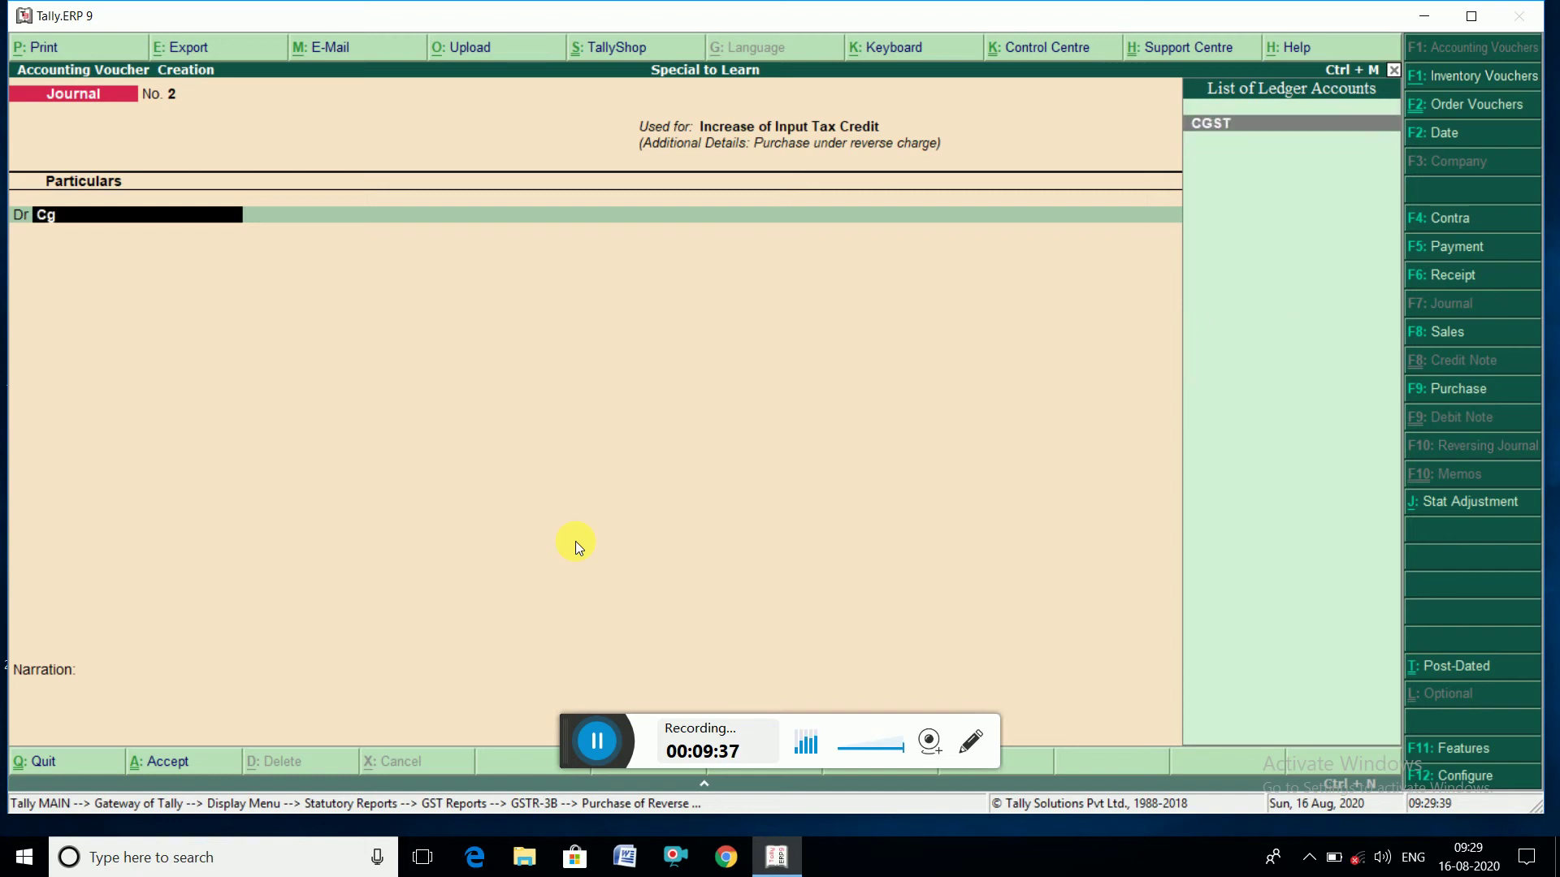
pyautogui.press('Return')
pyautogui.write('2.5')
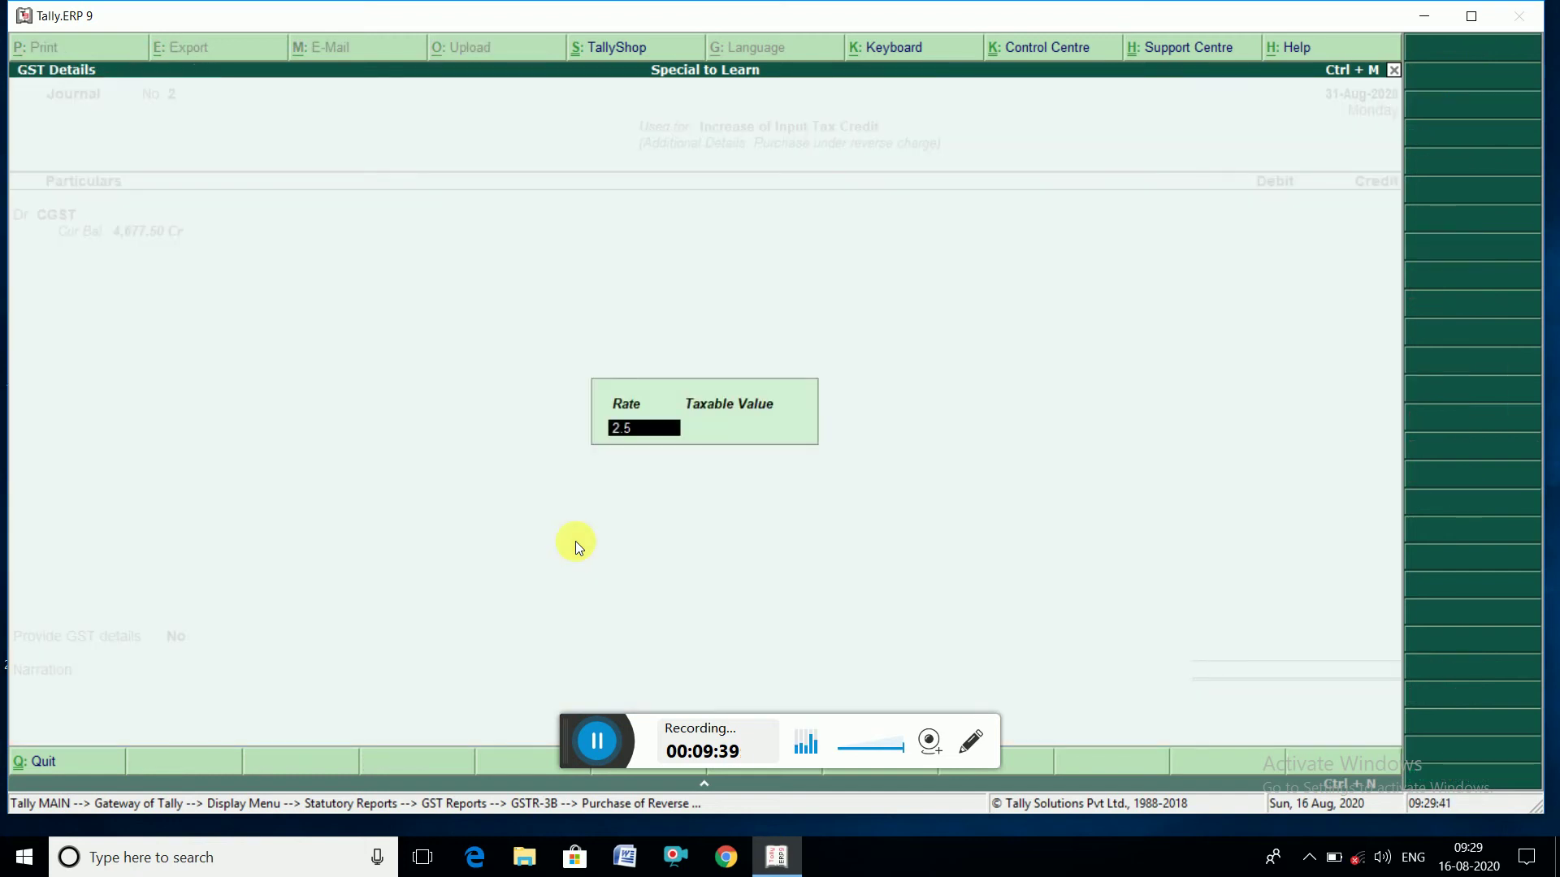
pyautogui.press('Return')
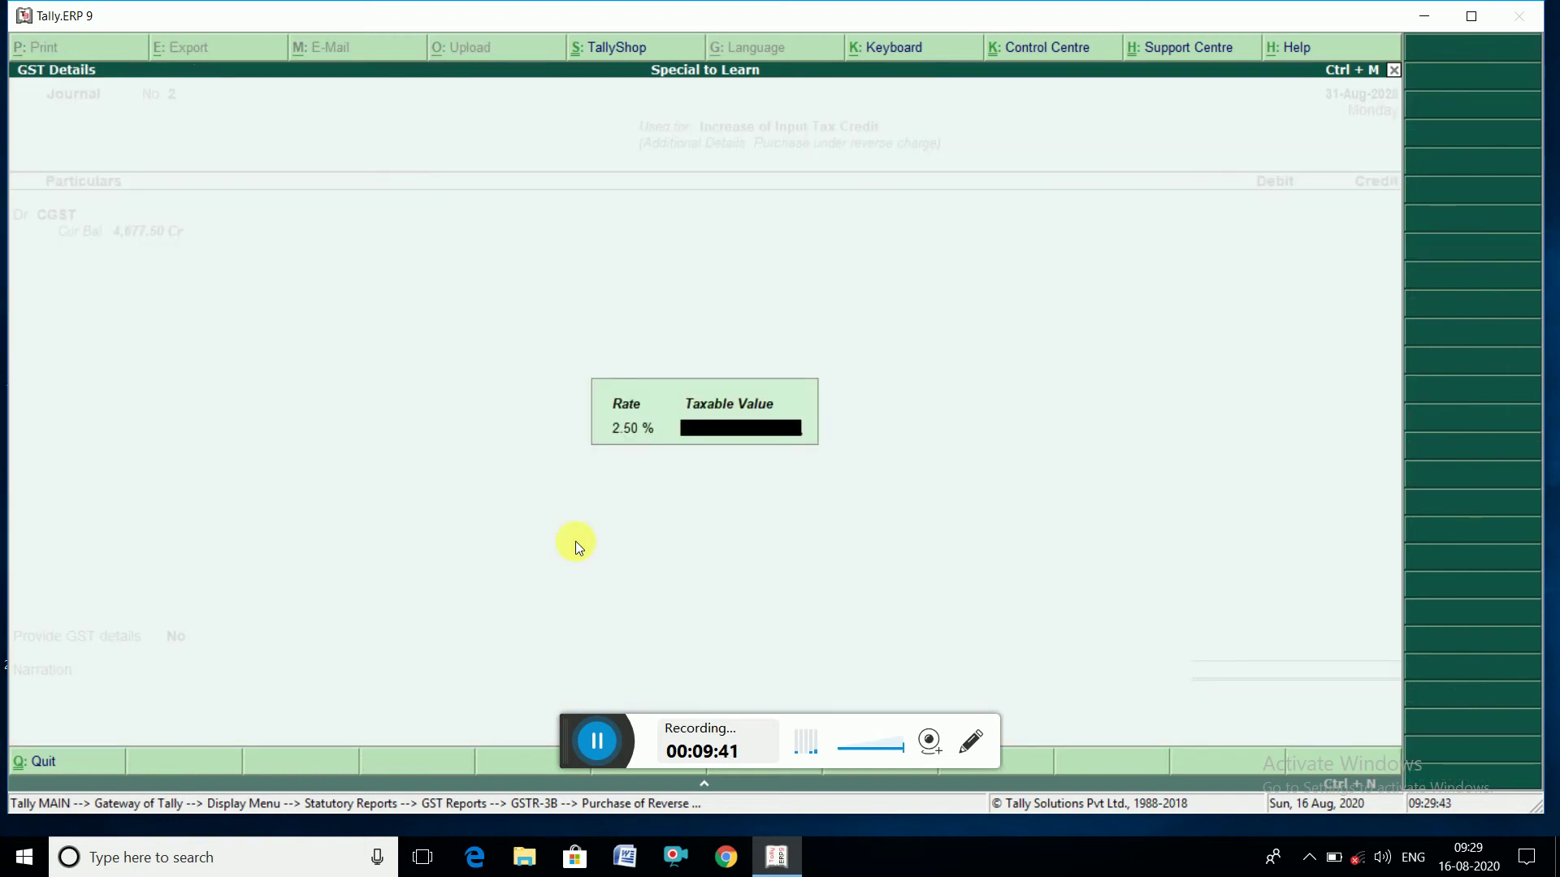
pyautogui.write('18710')
pyautogui.press('Return')
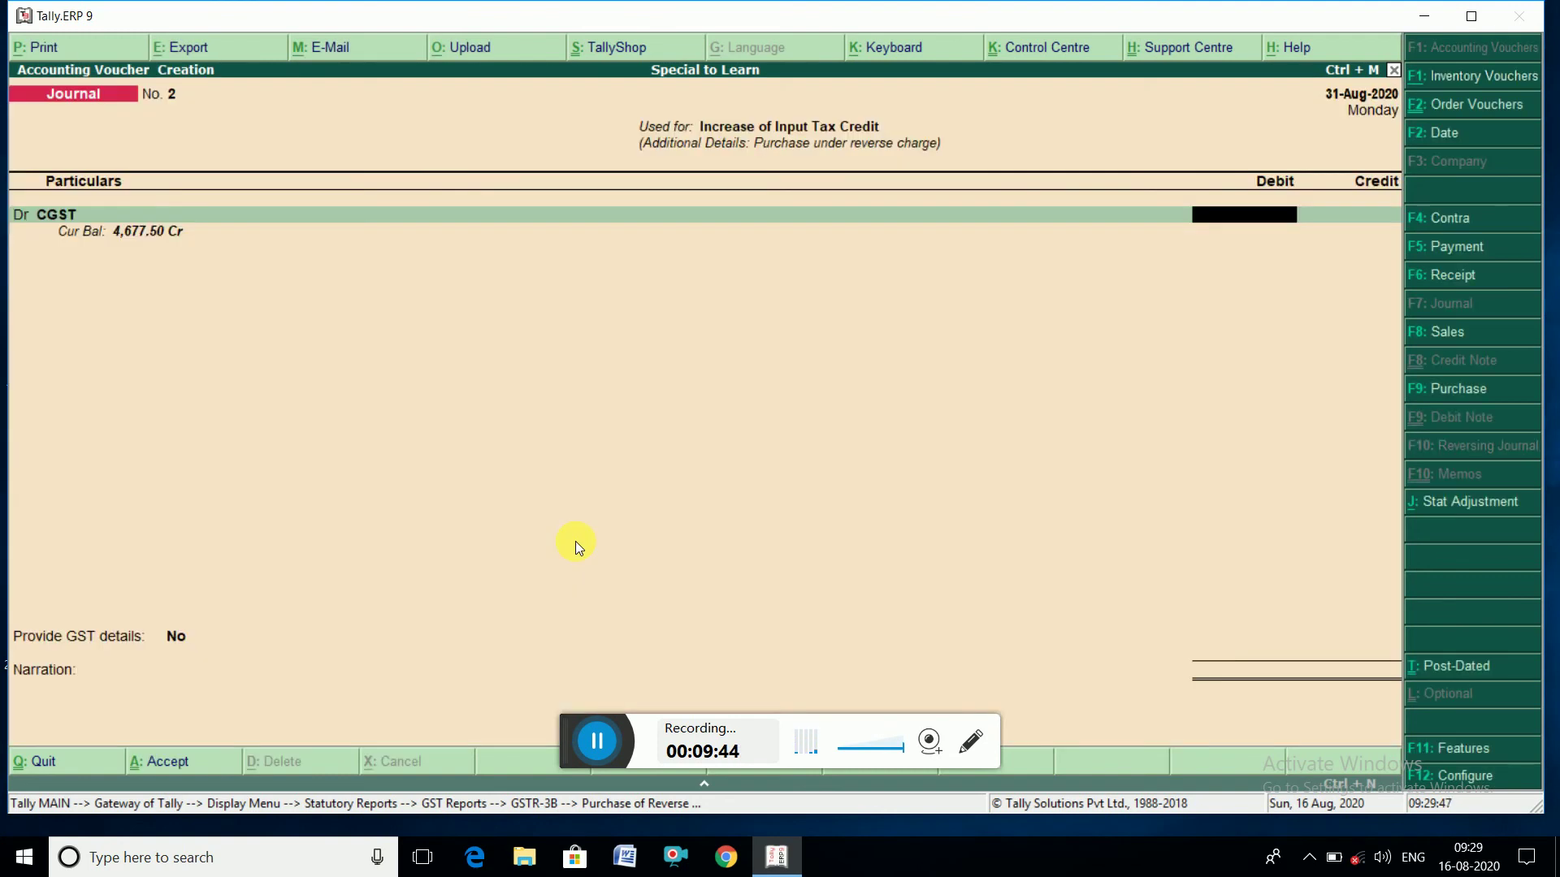
pyautogui.write('4677.50')
pyautogui.press('Return')
pyautogui.press('Return')
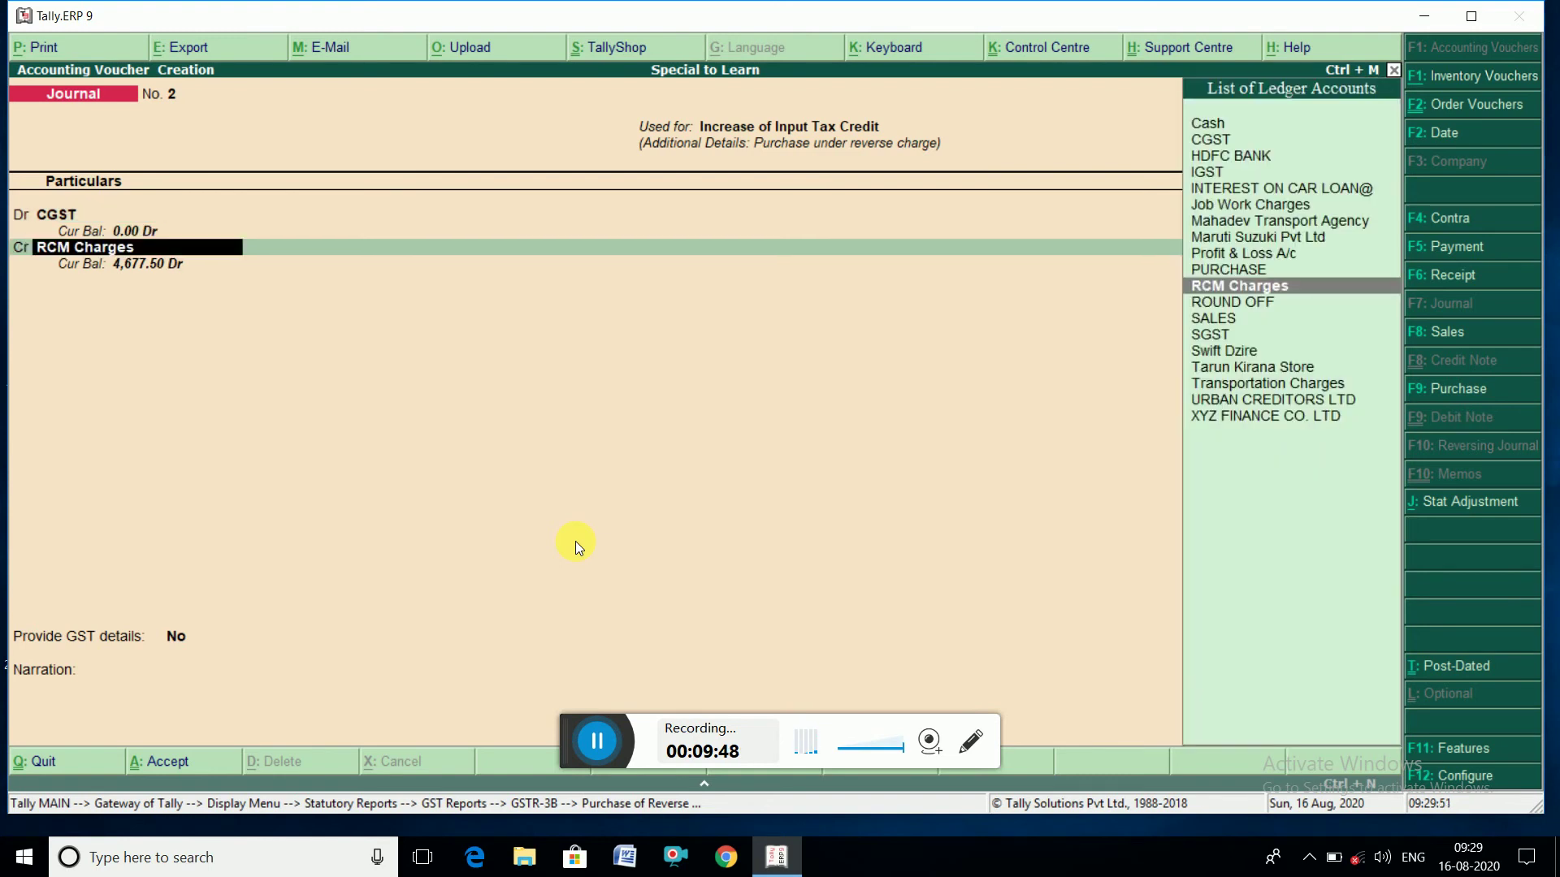
# - Add SGST as a debit of 4,677.50 at 2.50% on a taxable value of 1,87,100.00
pyautogui.press('Return')
pyautogui.write('d')
pyautogui.press('Return')
pyautogui.write('sgs')
pyautogui.press('Return')
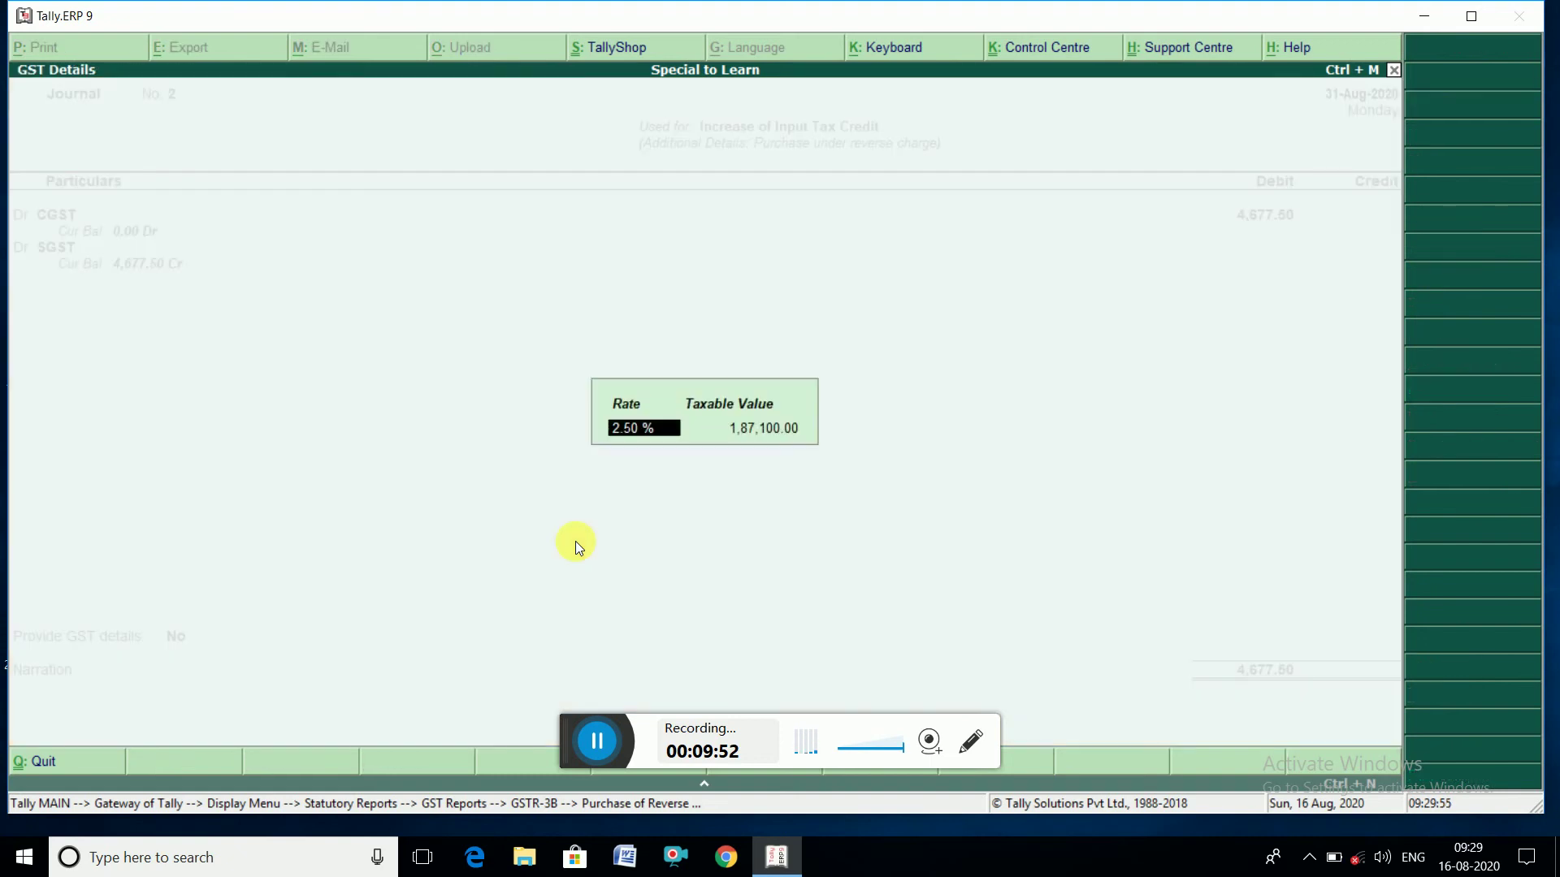
pyautogui.press('Return')
pyautogui.press('Return')
pyautogui.press('Up')
pyautogui.write('46')
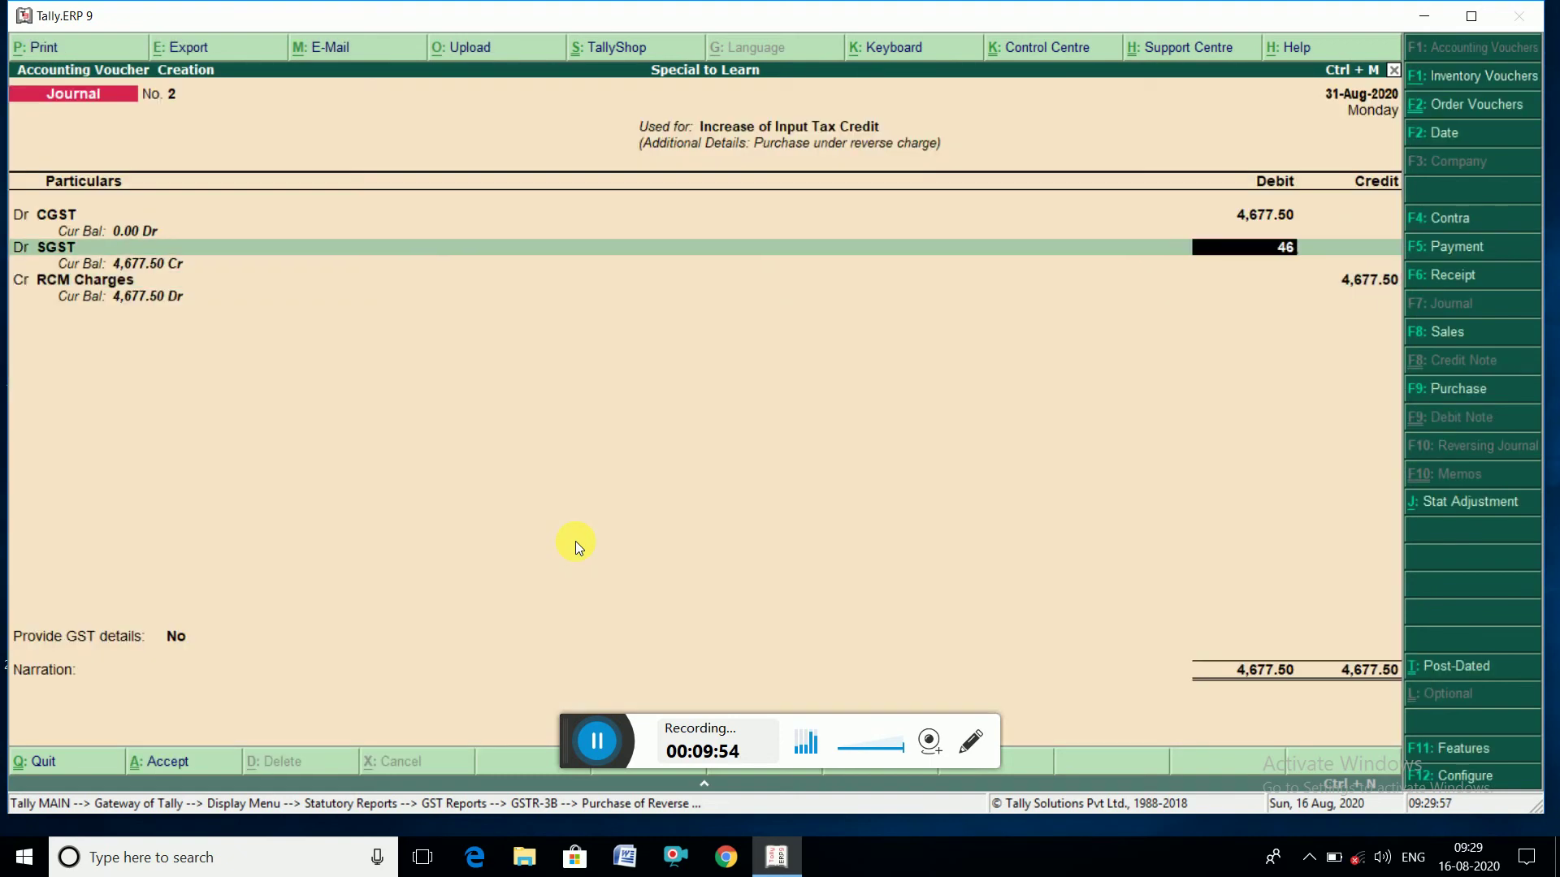
pyautogui.write('77.50')
pyautogui.press('Return')
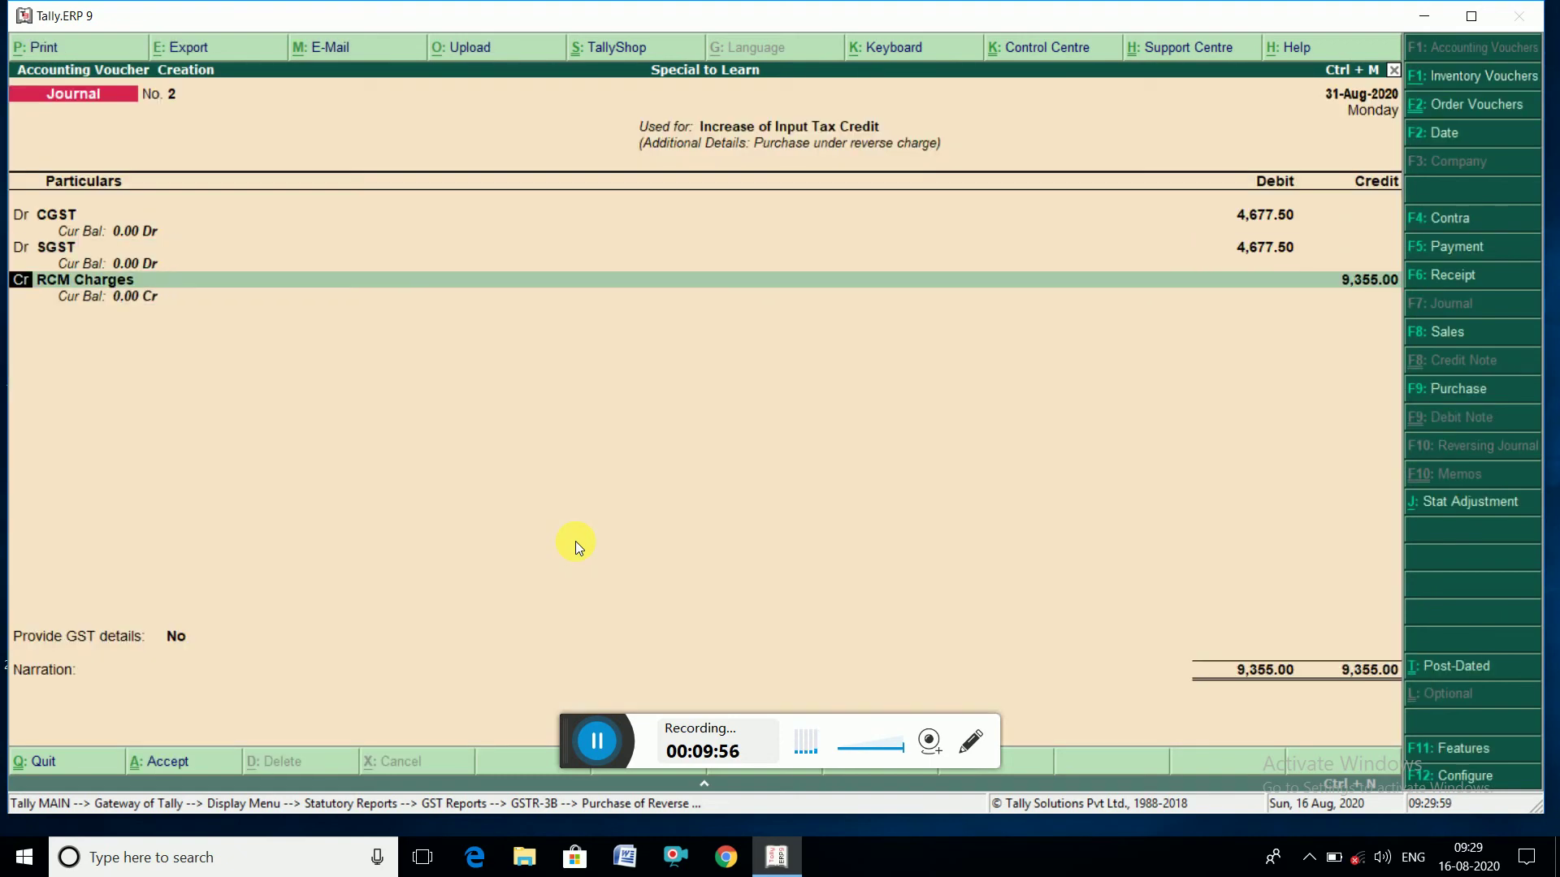
# - Credit RCM Charges with 9,355.00, provide GST details for 1-Aug-2020 to 31-Aug-2020, and save the journal voucher
pyautogui.press('Return')
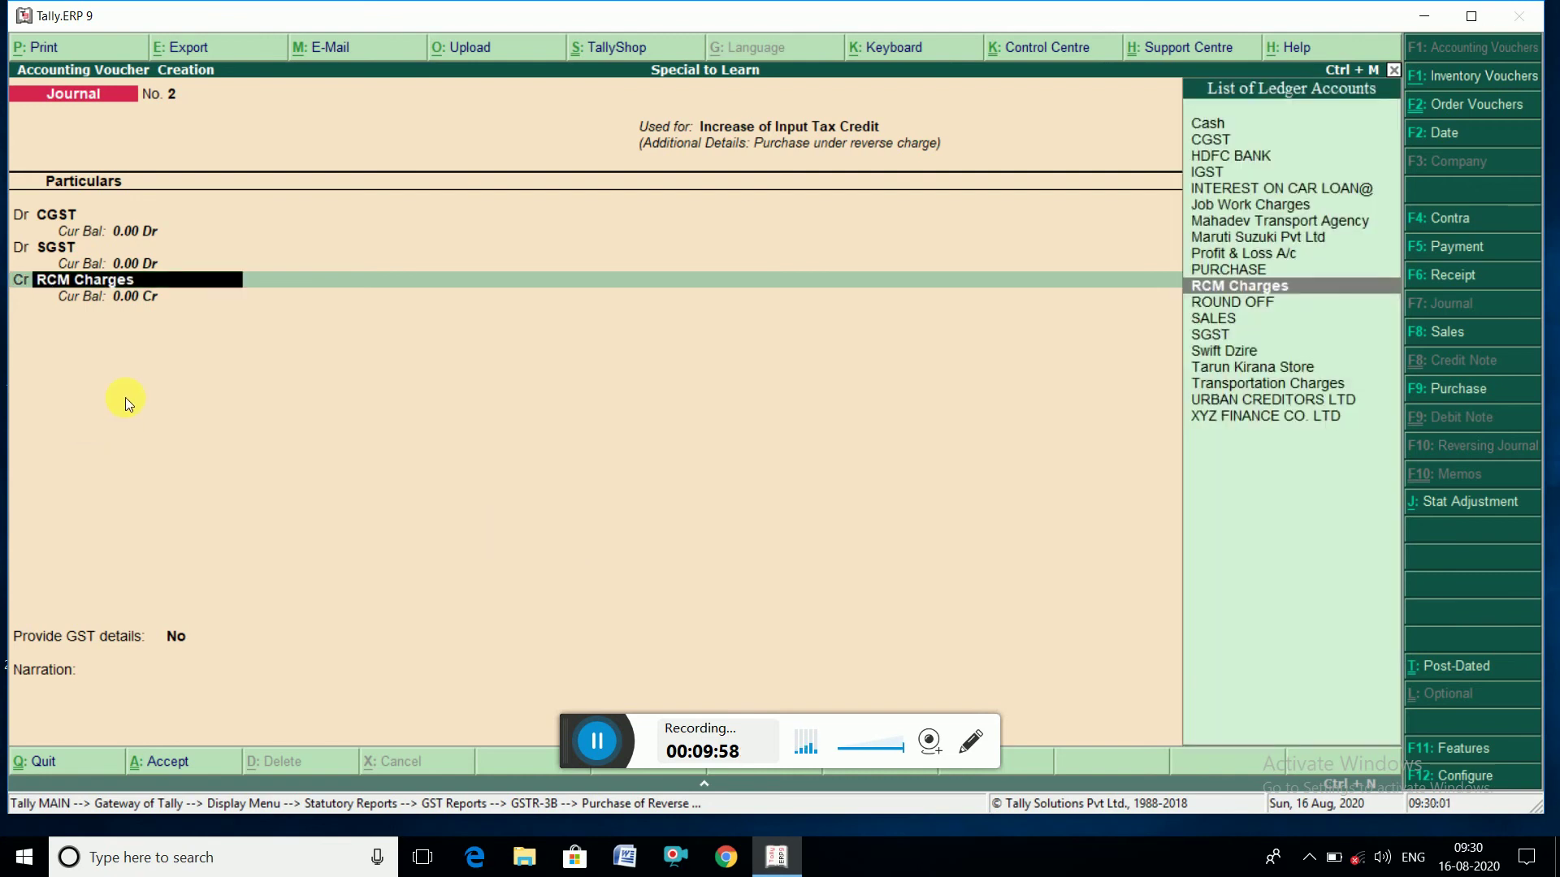
pyautogui.press('Return')
pyautogui.press('Return')
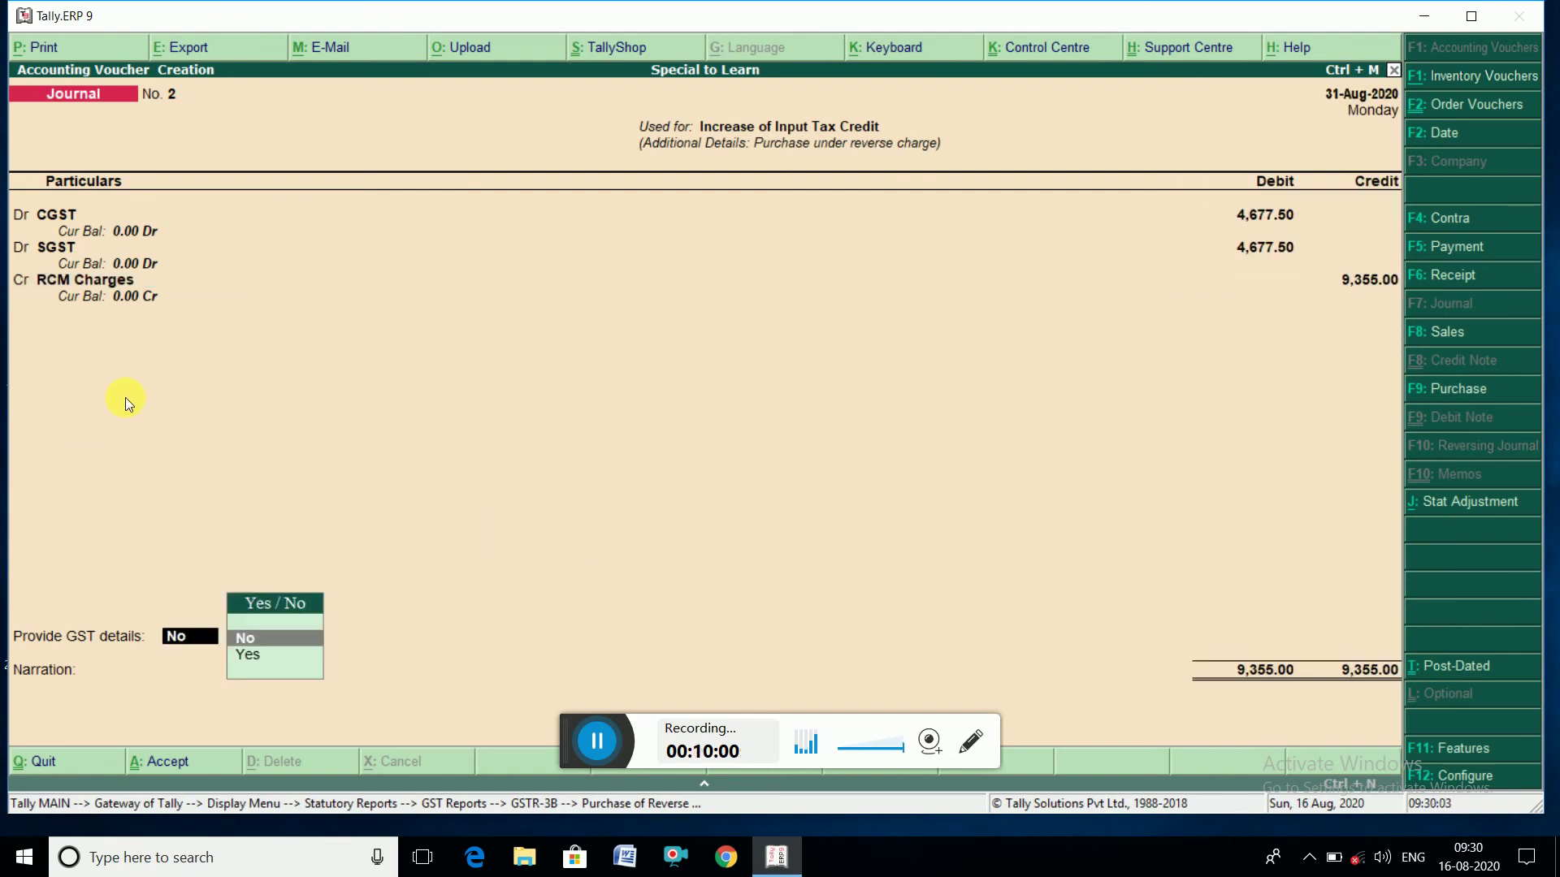
pyautogui.press('Down')
pyautogui.press('Return')
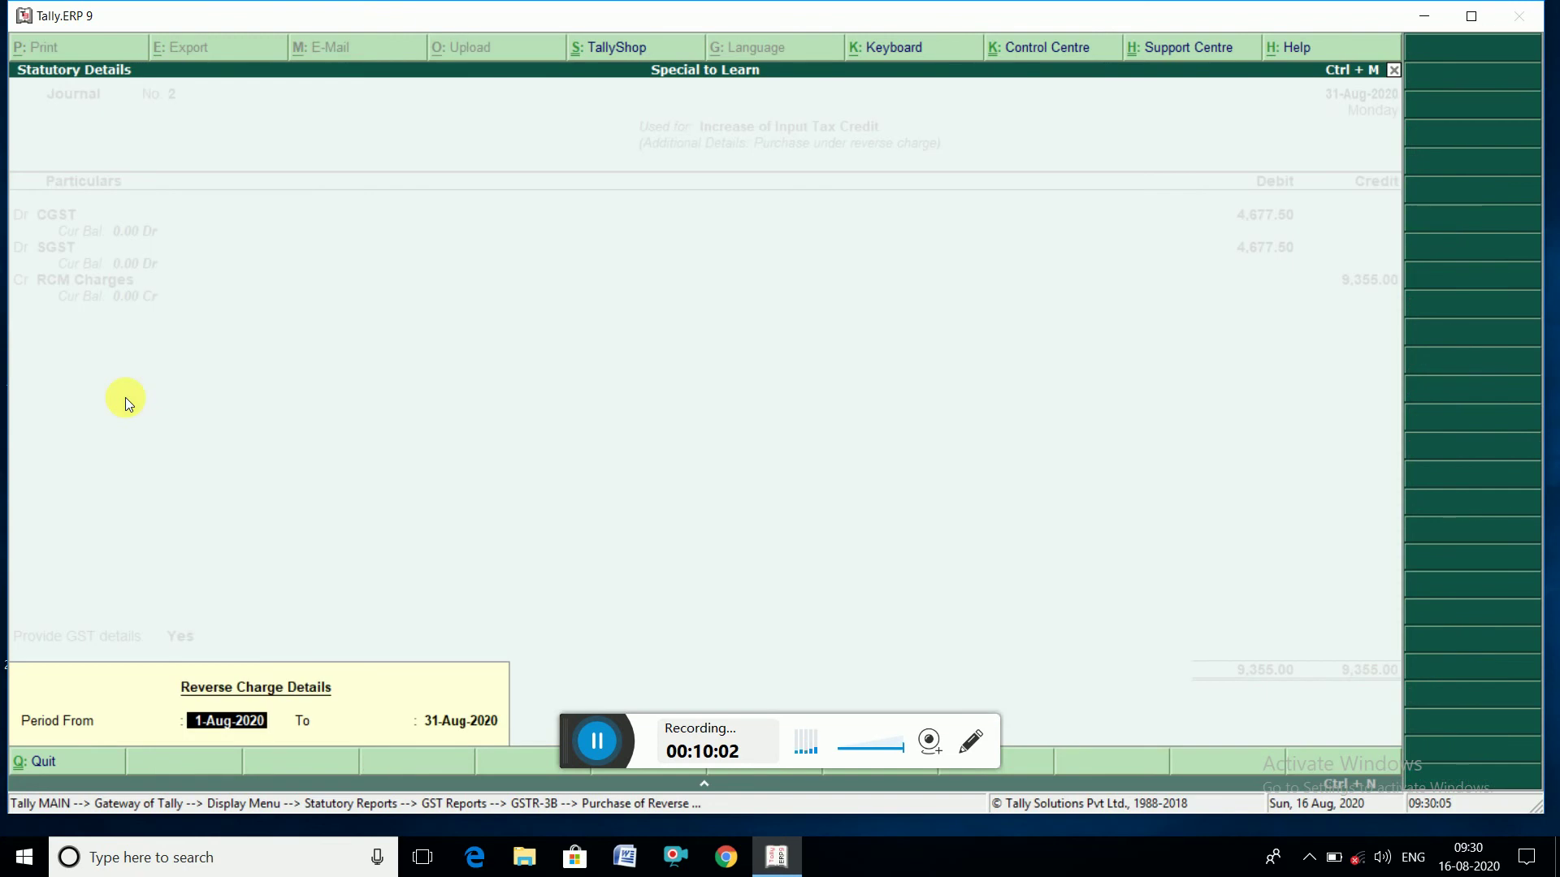
pyautogui.press('Return')
pyautogui.press('Return')
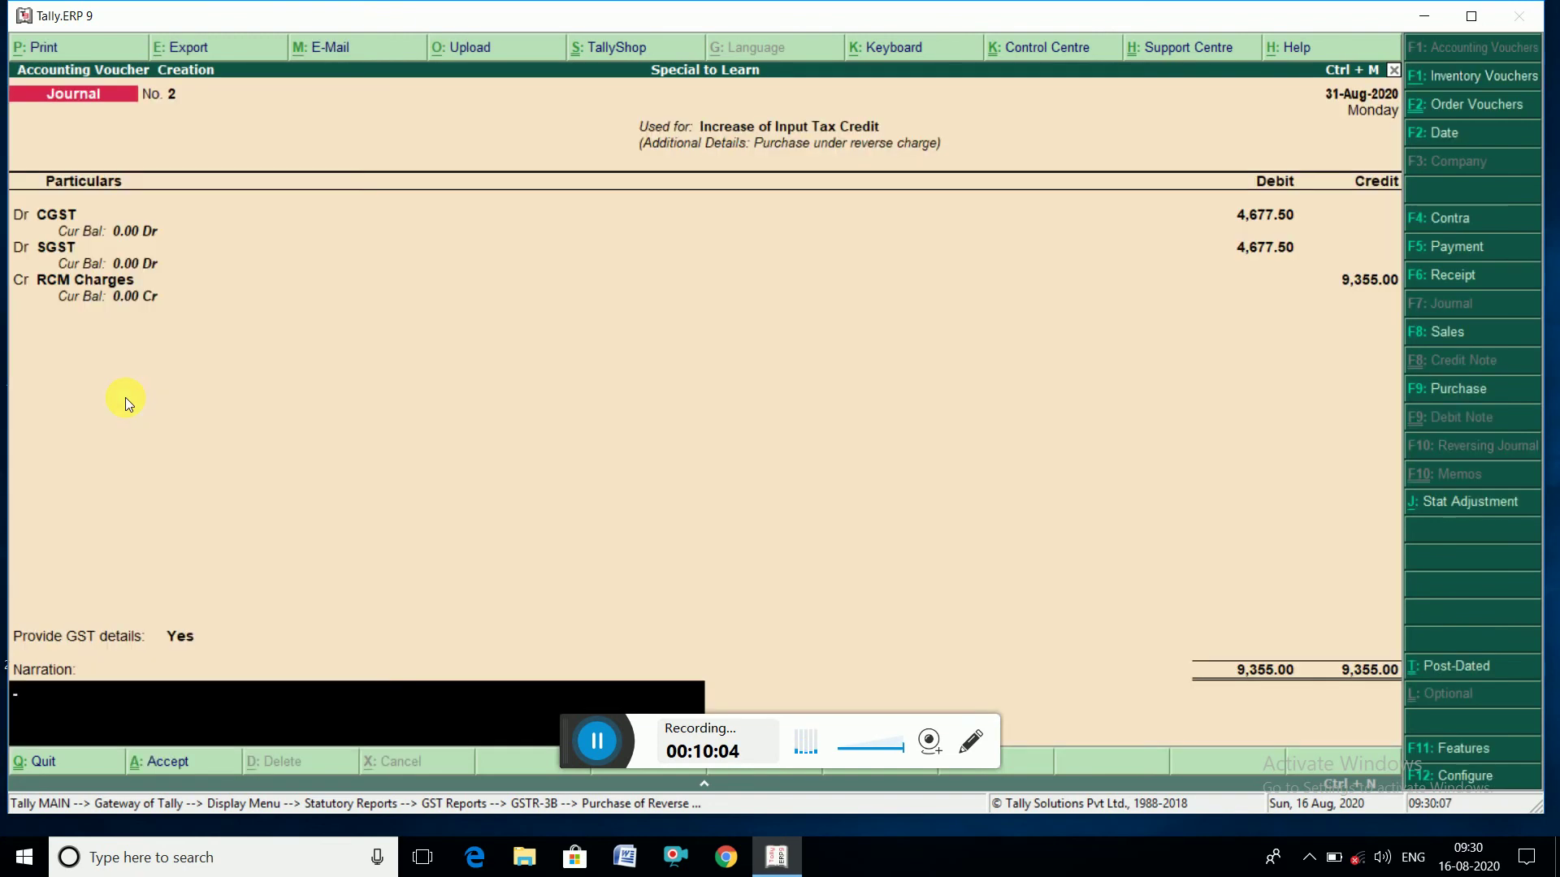
pyautogui.hotkey('ctrl', 'a')
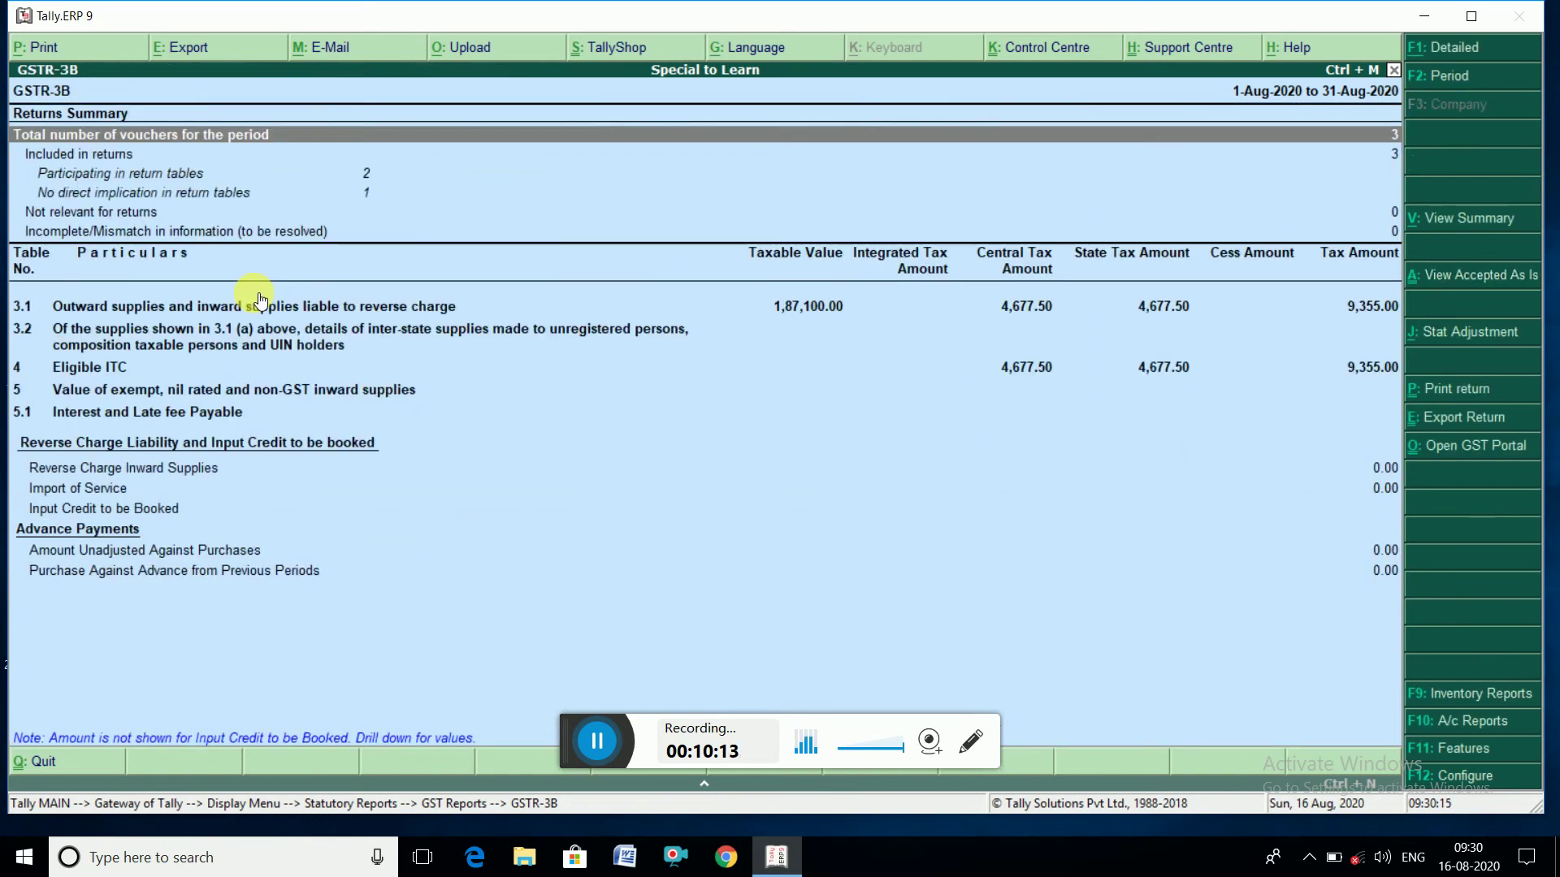
# - Examine the updated GSTR-3B, covering the returns summary, reverse-charge supplies in table 3.1 and Eligible ITC
pyautogui.press('Down')
pyautogui.press('Down')
pyautogui.press('Down')
pyautogui.press('Down')
pyautogui.press('Down')
pyautogui.press('Down')
pyautogui.press('Down')
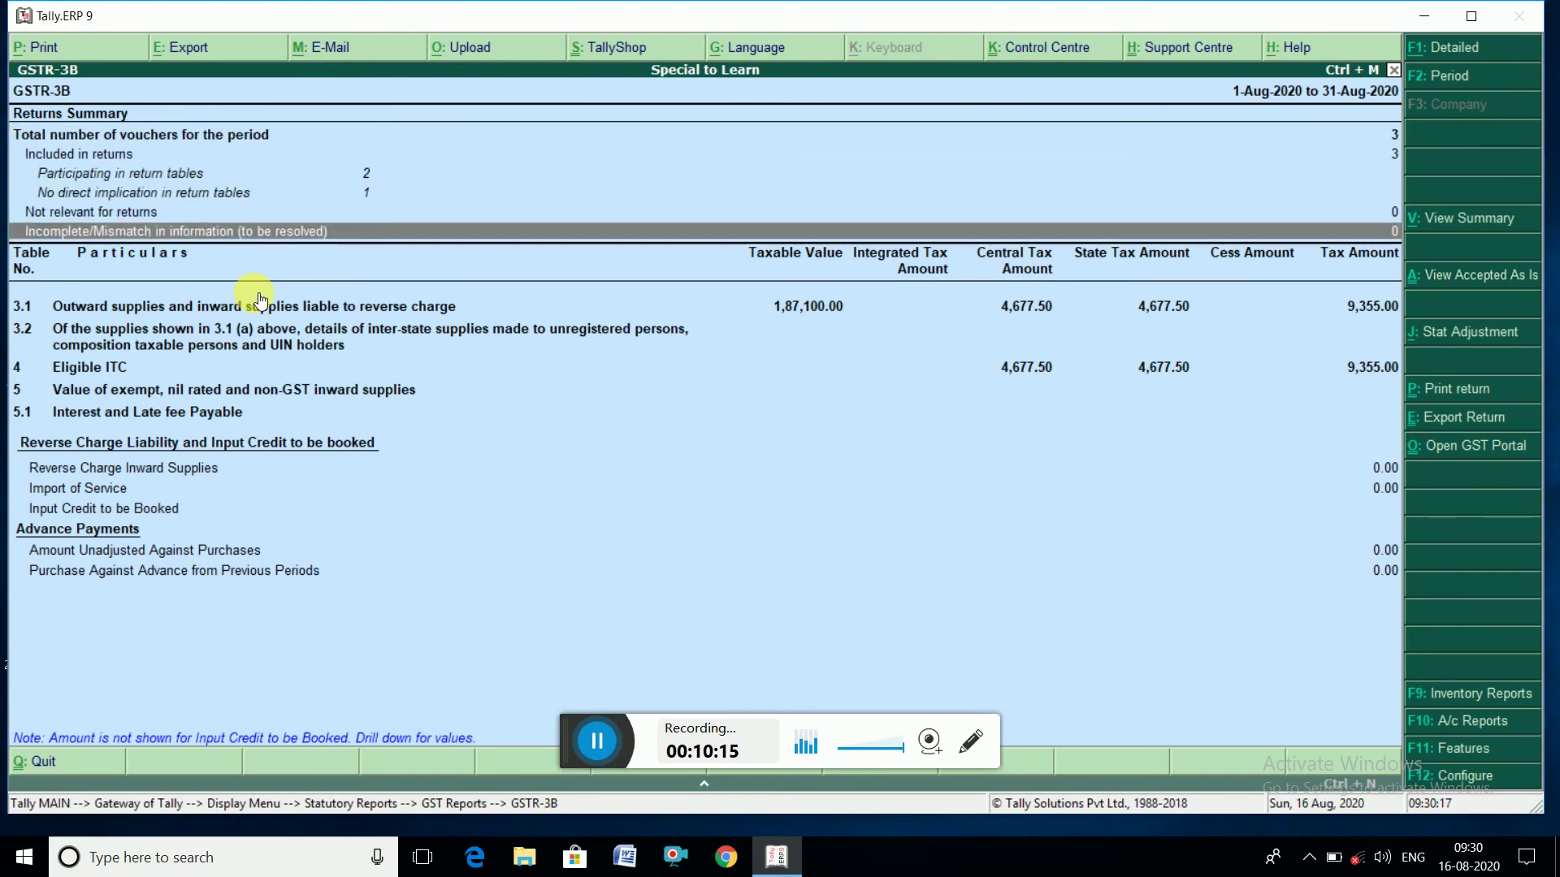
pyautogui.press('Up')
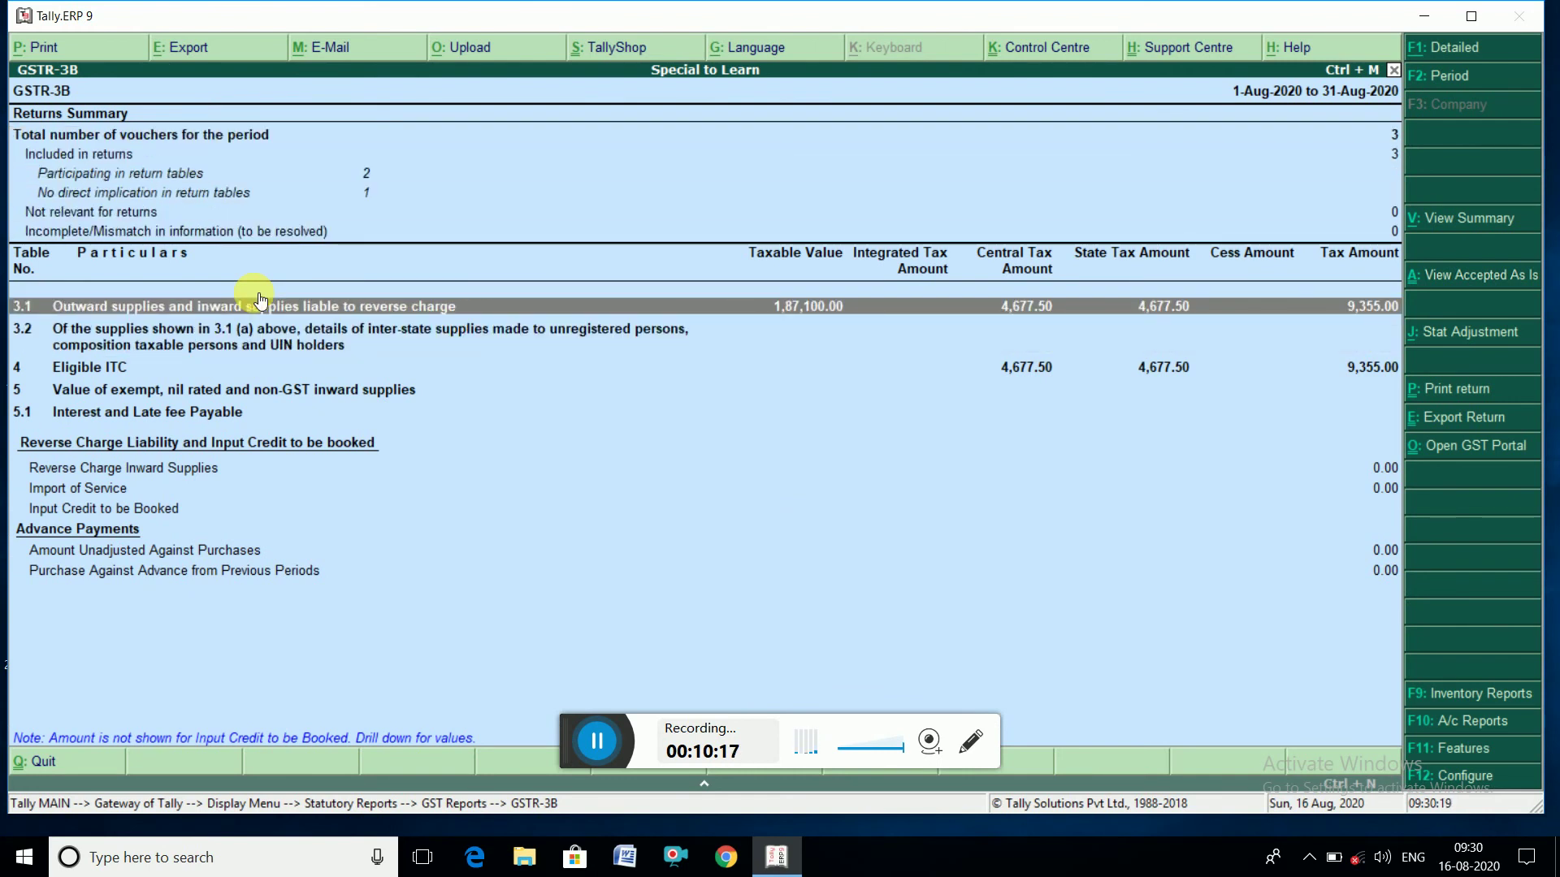
pyautogui.press('Down')
pyautogui.press('Down')
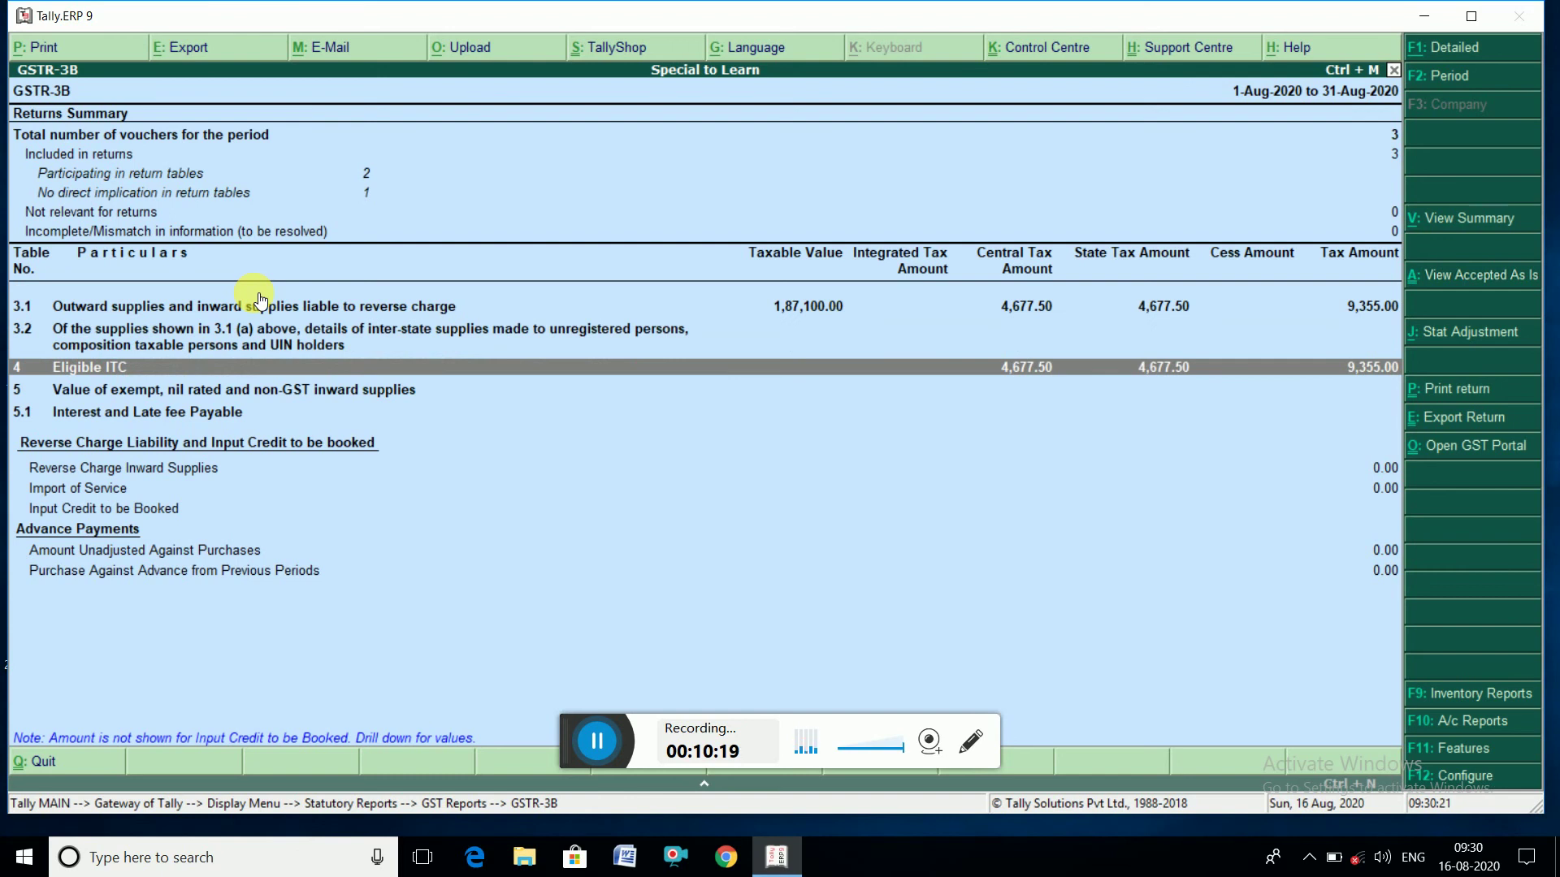
# - View the Balance Sheet in detailed form and drill down into Duties & Taxes under Current Liabilities
pyautogui.press('Escape')
pyautogui.press('Escape')
pyautogui.press('Escape')
pyautogui.press('Escape')
pyautogui.press('Escape')
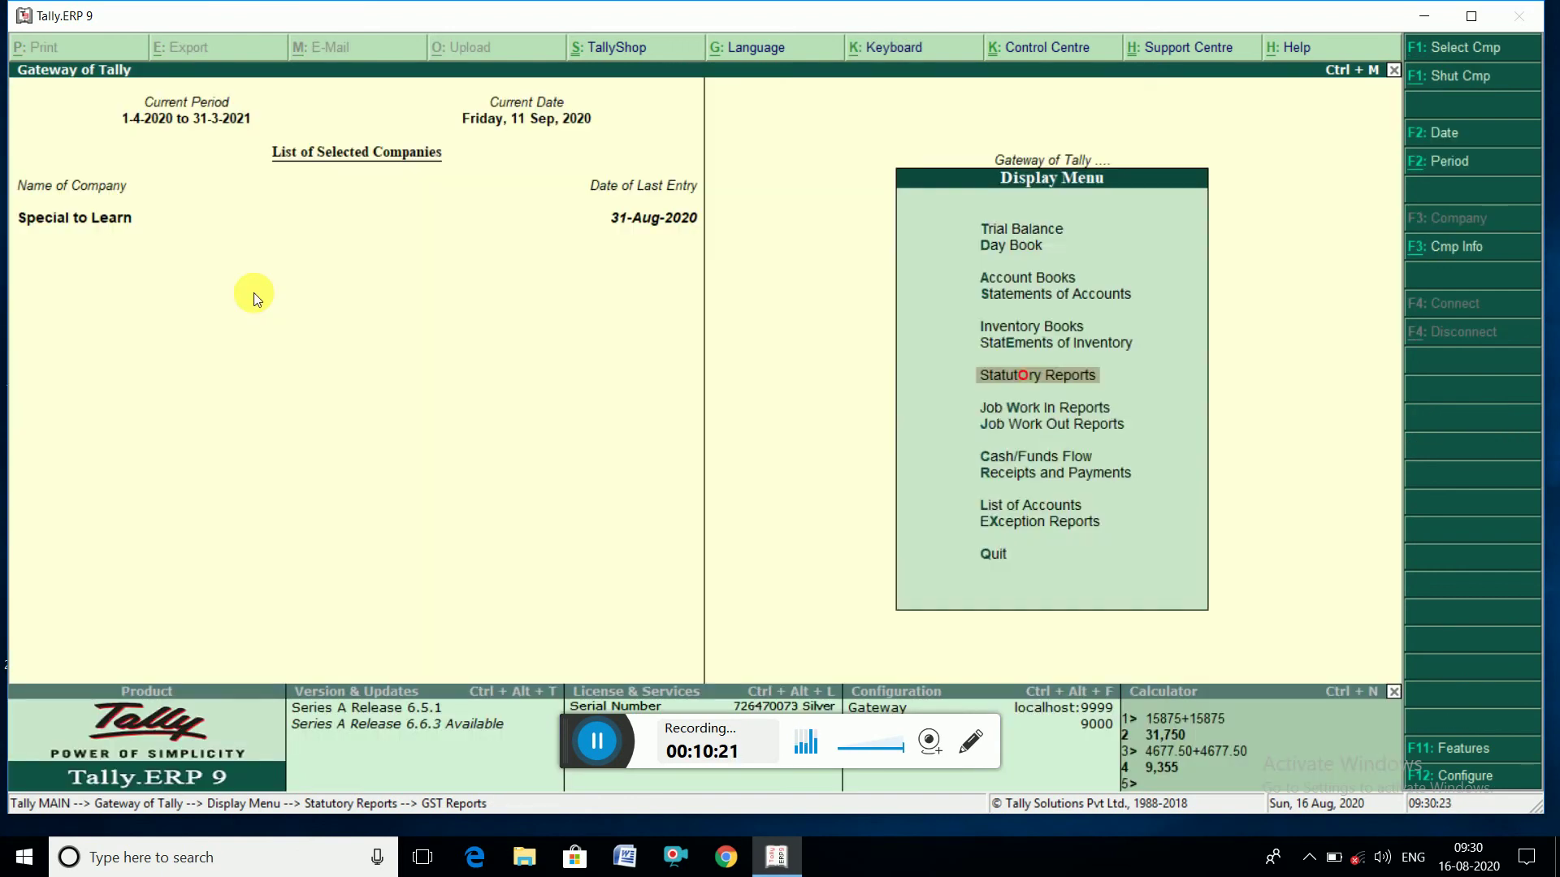
pyautogui.press('n')
pyautogui.press('b')
pyautogui.hotkey('alt', 'F1')
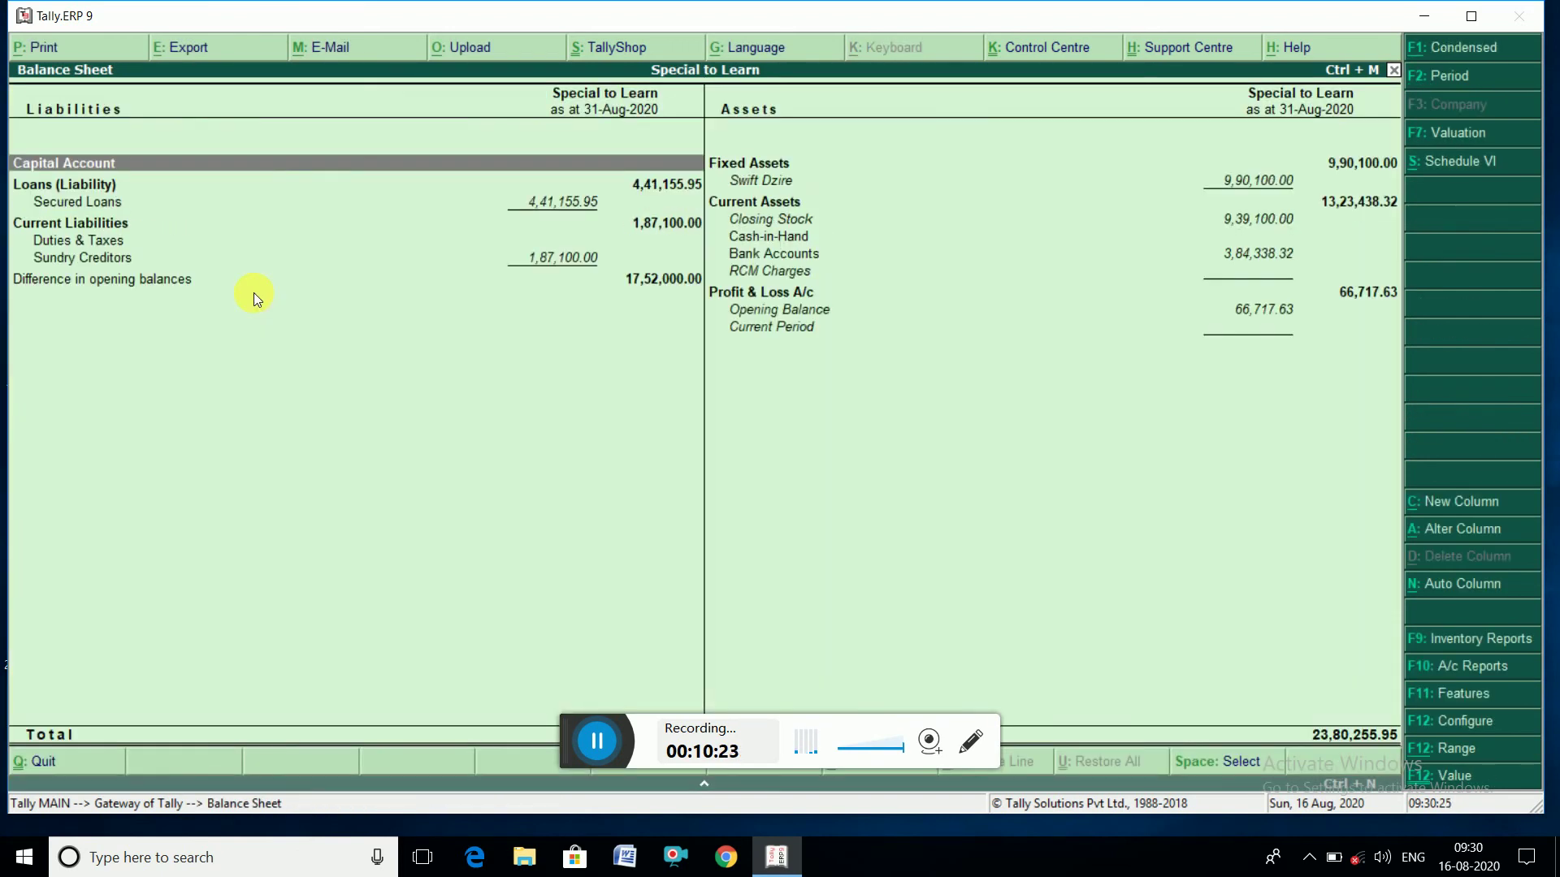
pyautogui.press('Down')
pyautogui.press('Down')
pyautogui.press('Down')
pyautogui.press('Down')
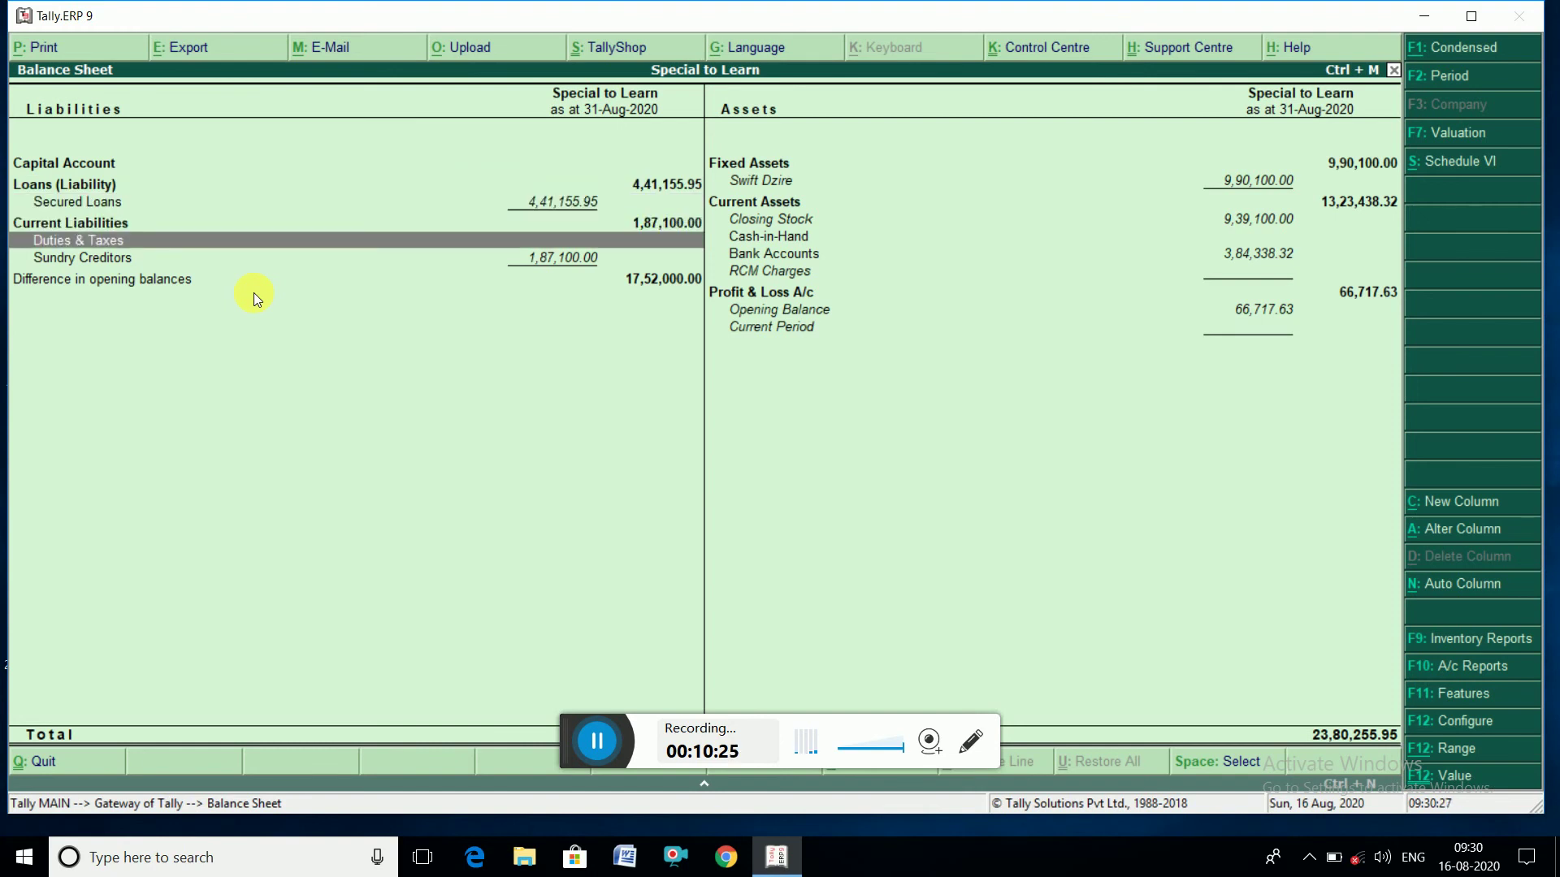
pyautogui.press('Return')
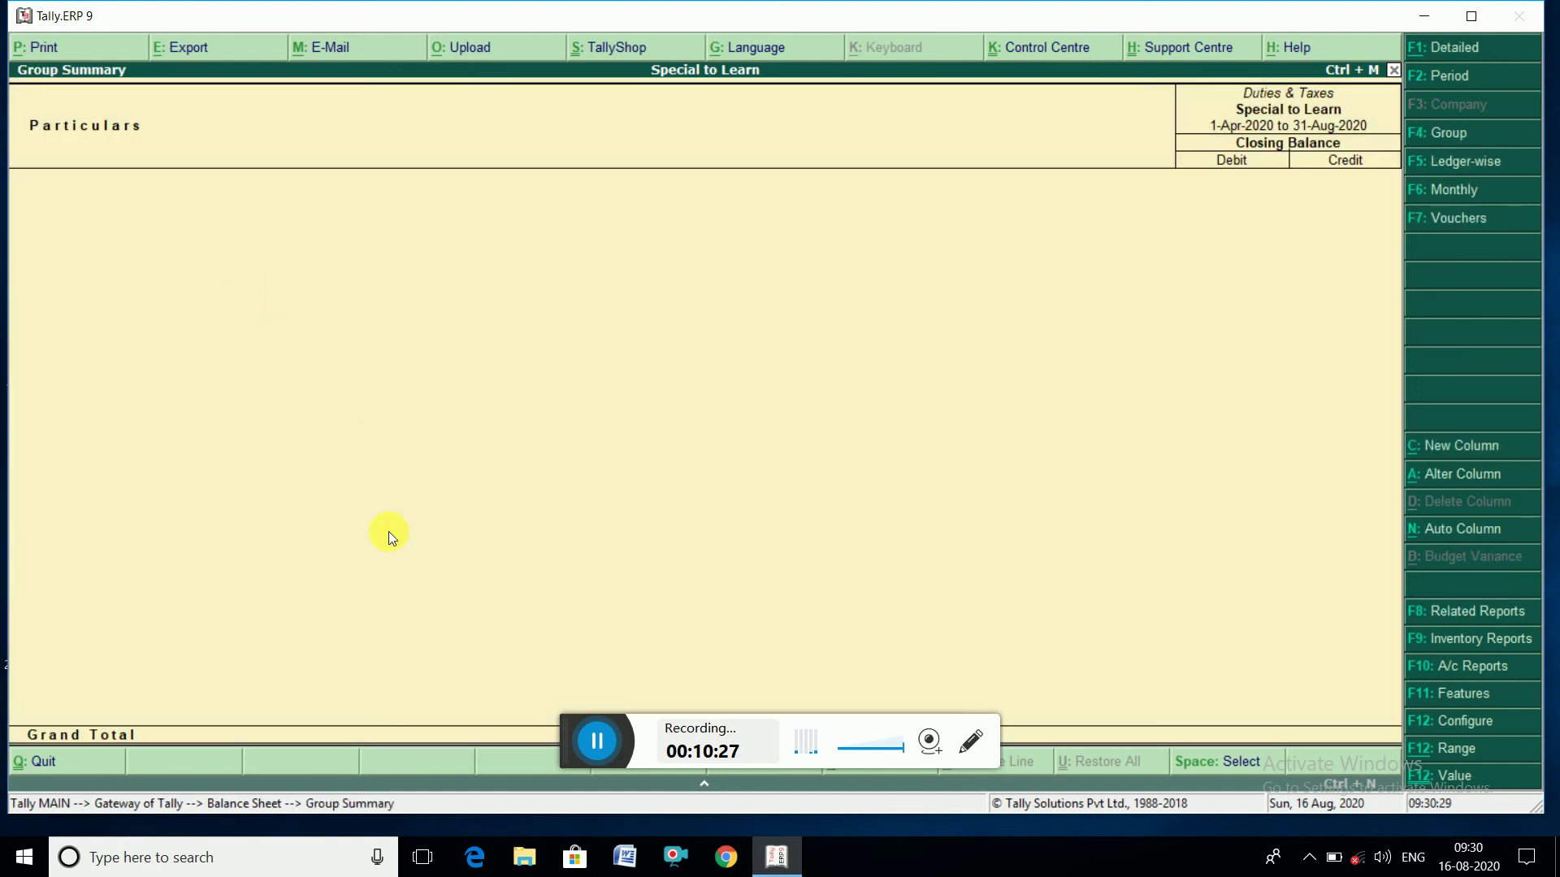
pyautogui.click(595, 740)
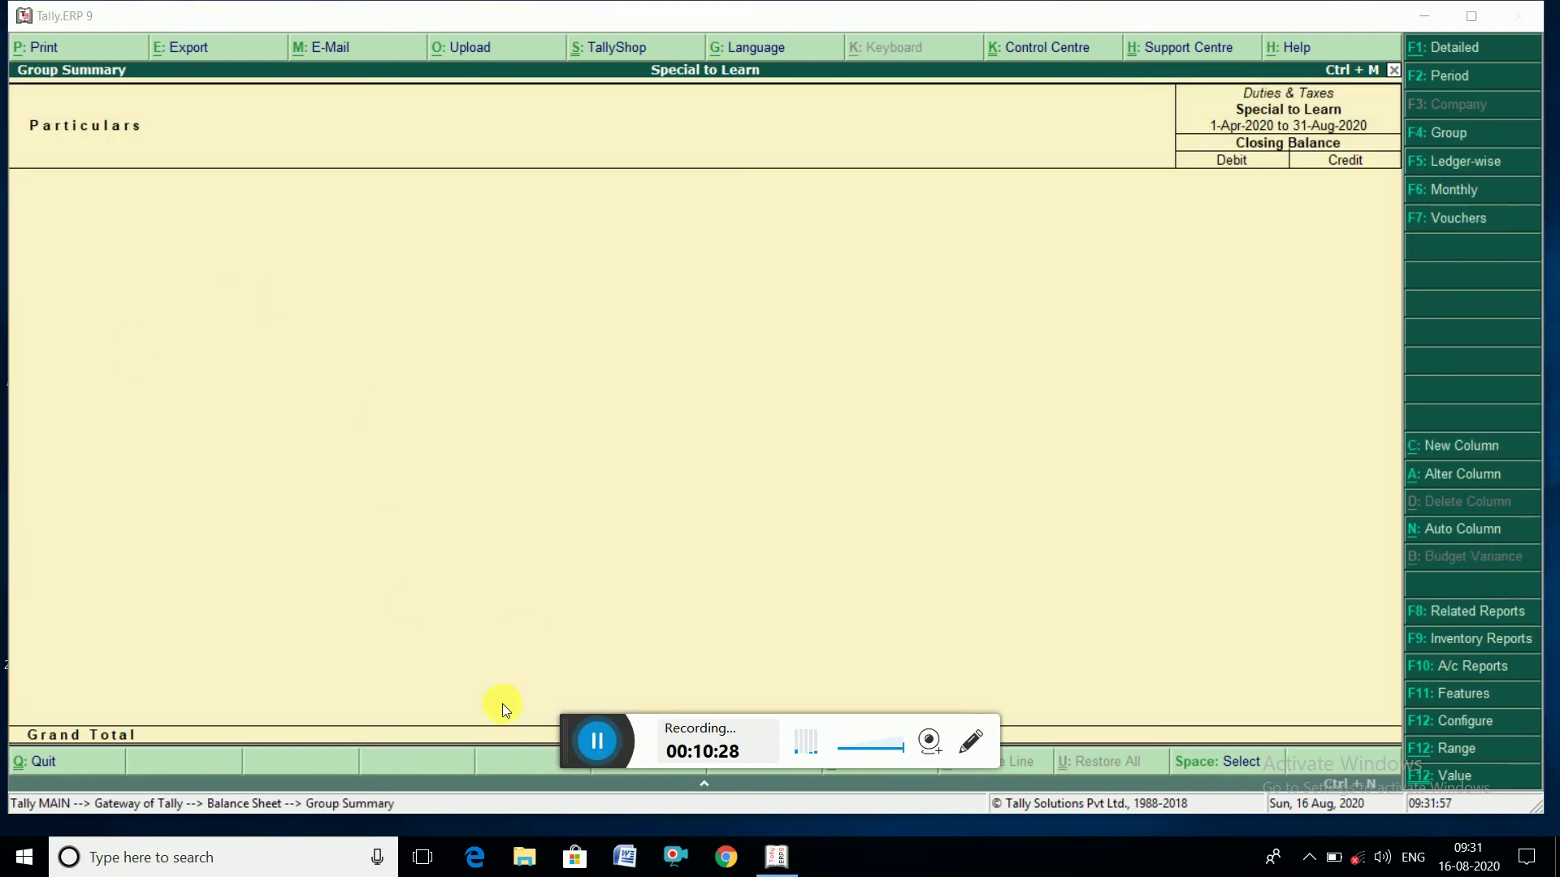
pyautogui.click(480, 669)
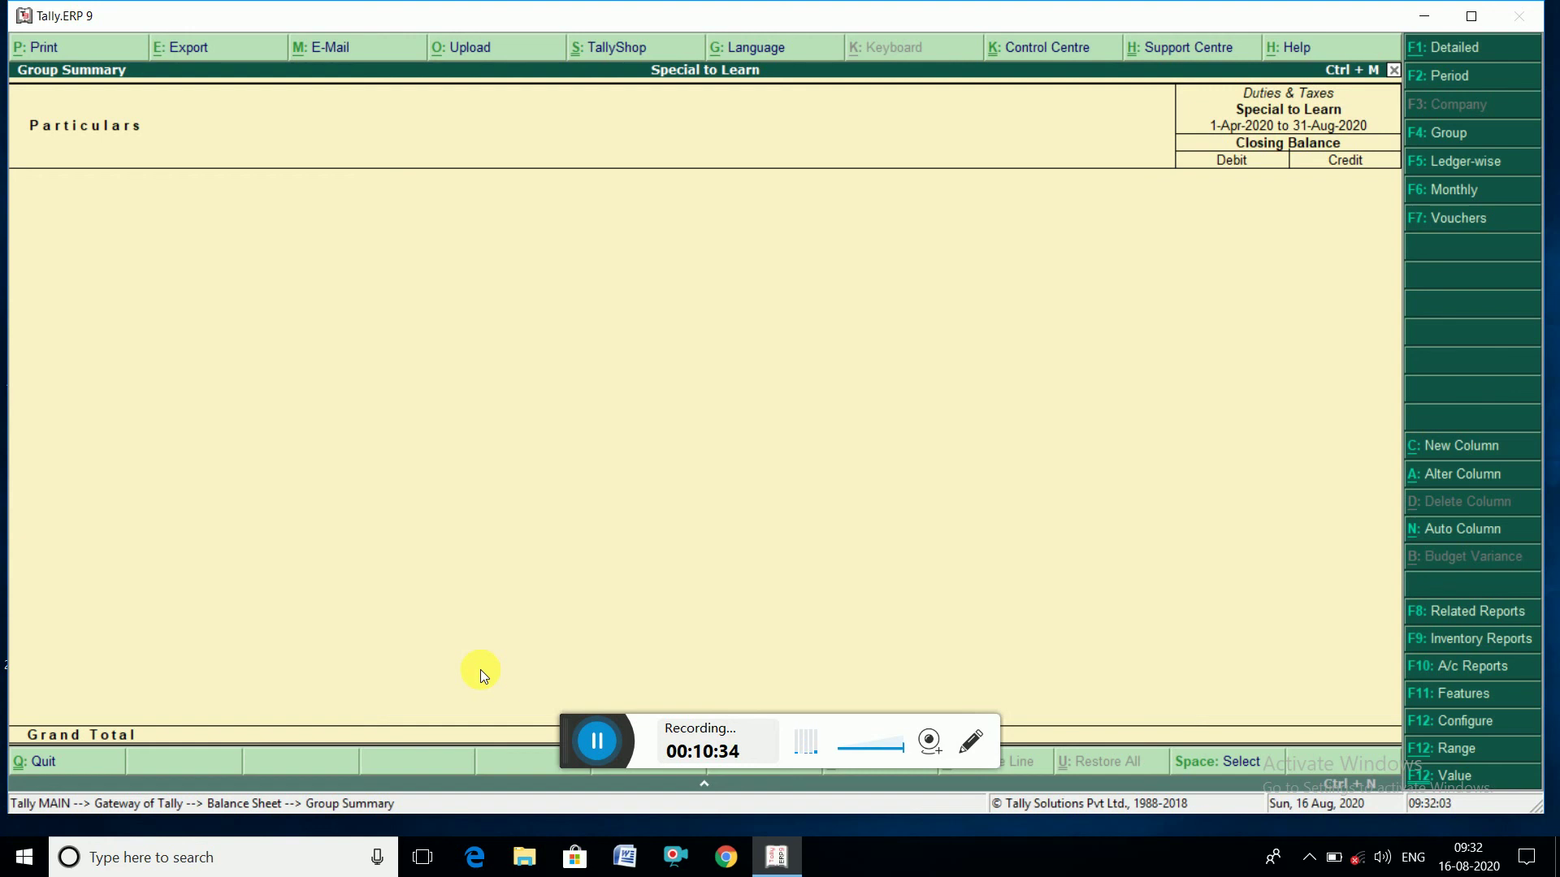
# - Return to the Gateway of Tally and start a payment voucher with HDFC BANK as the account
pyautogui.press('Escape')
pyautogui.press('Escape')
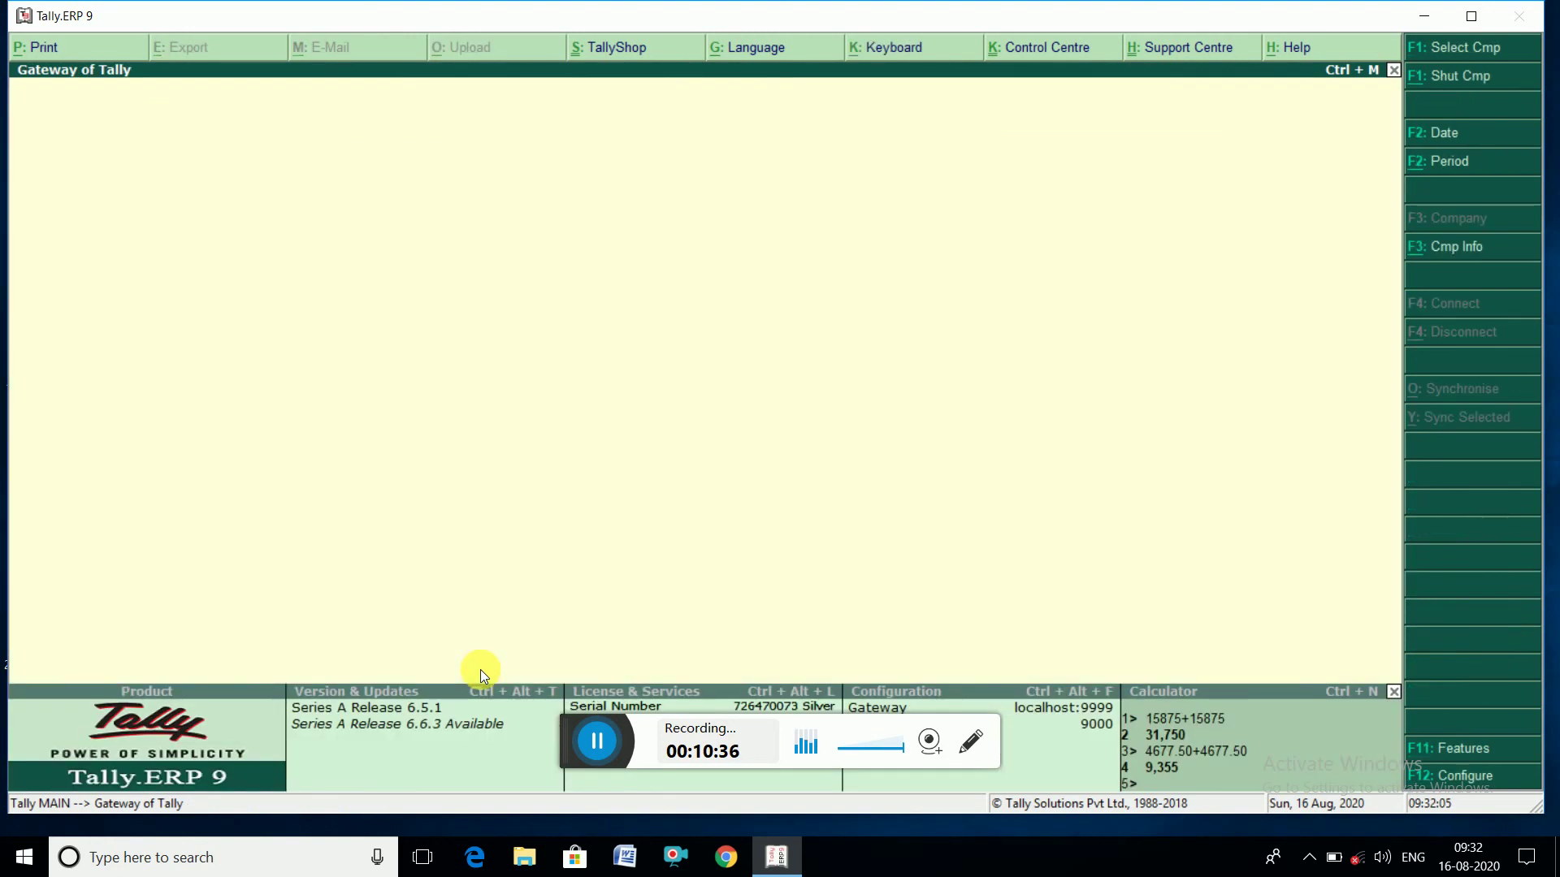
pyautogui.press('v')
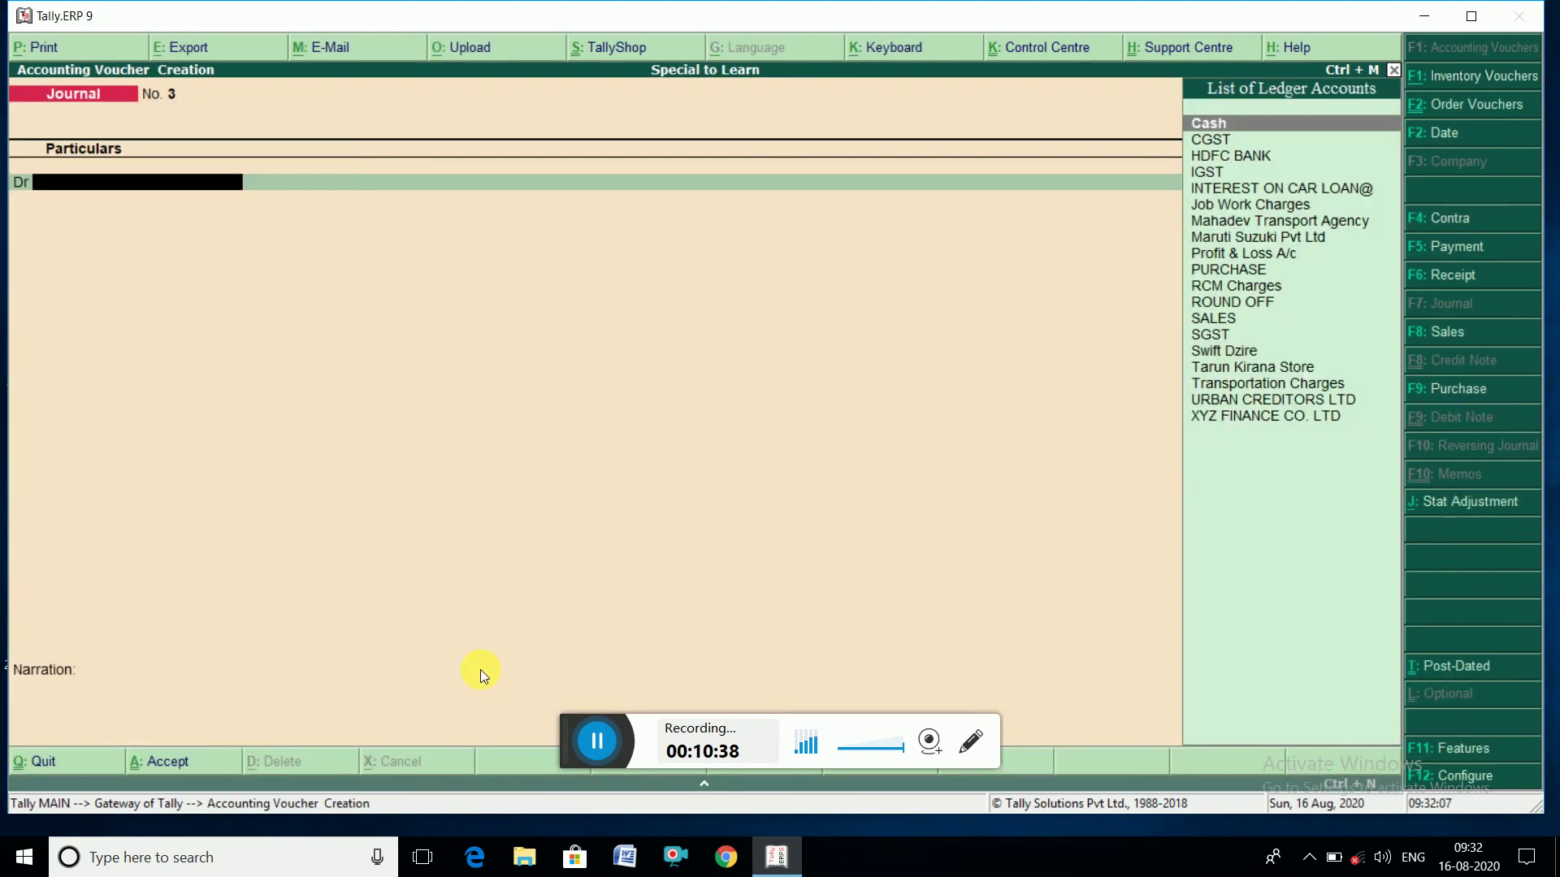
pyautogui.press('F5')
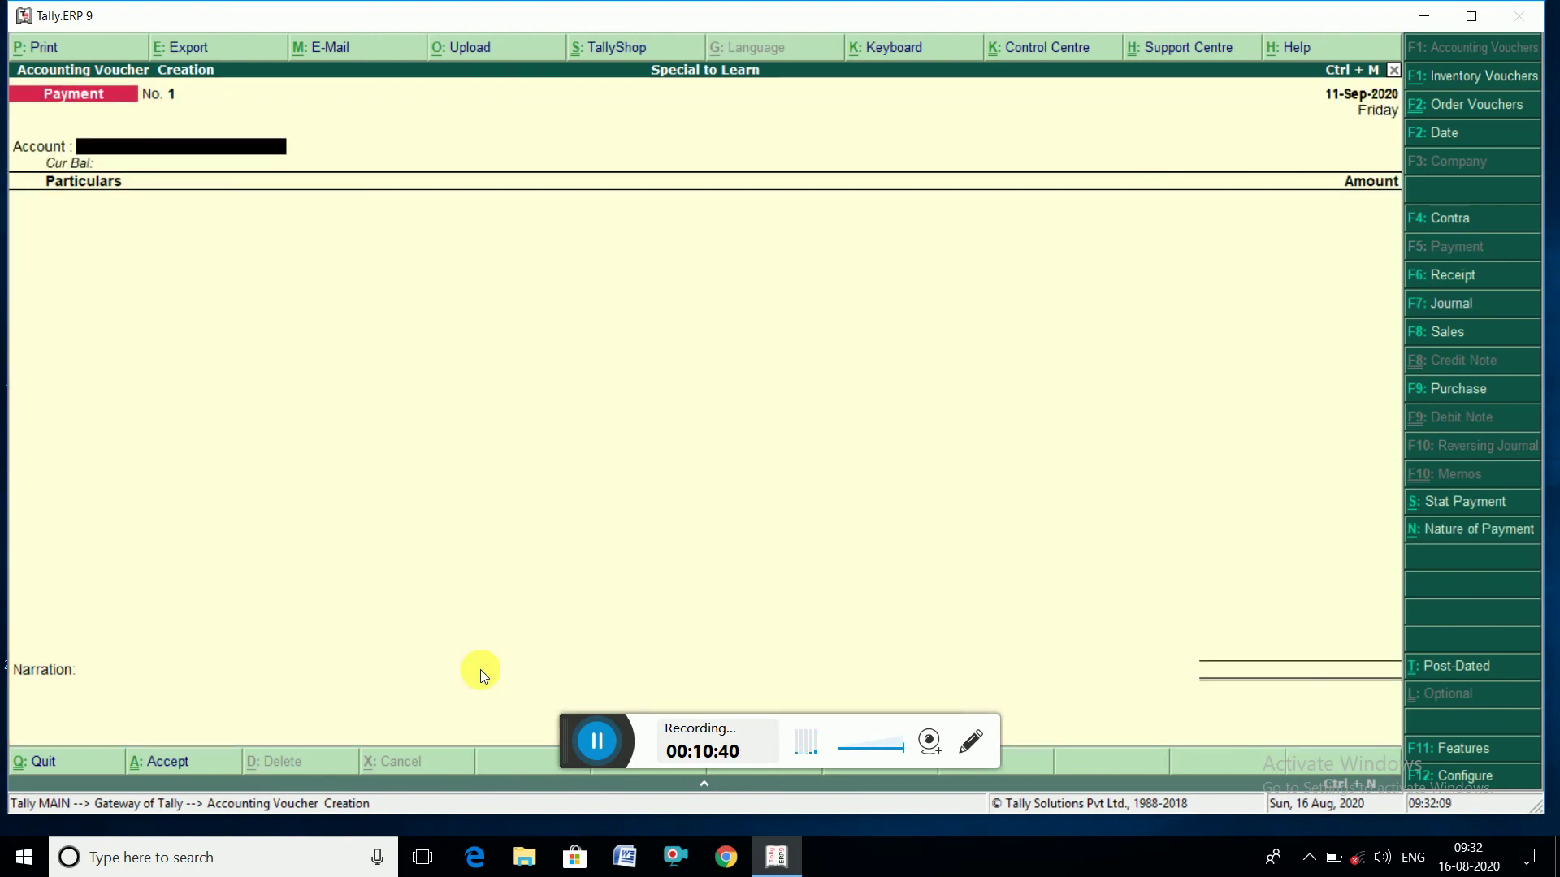
pyautogui.write('Hdfc')
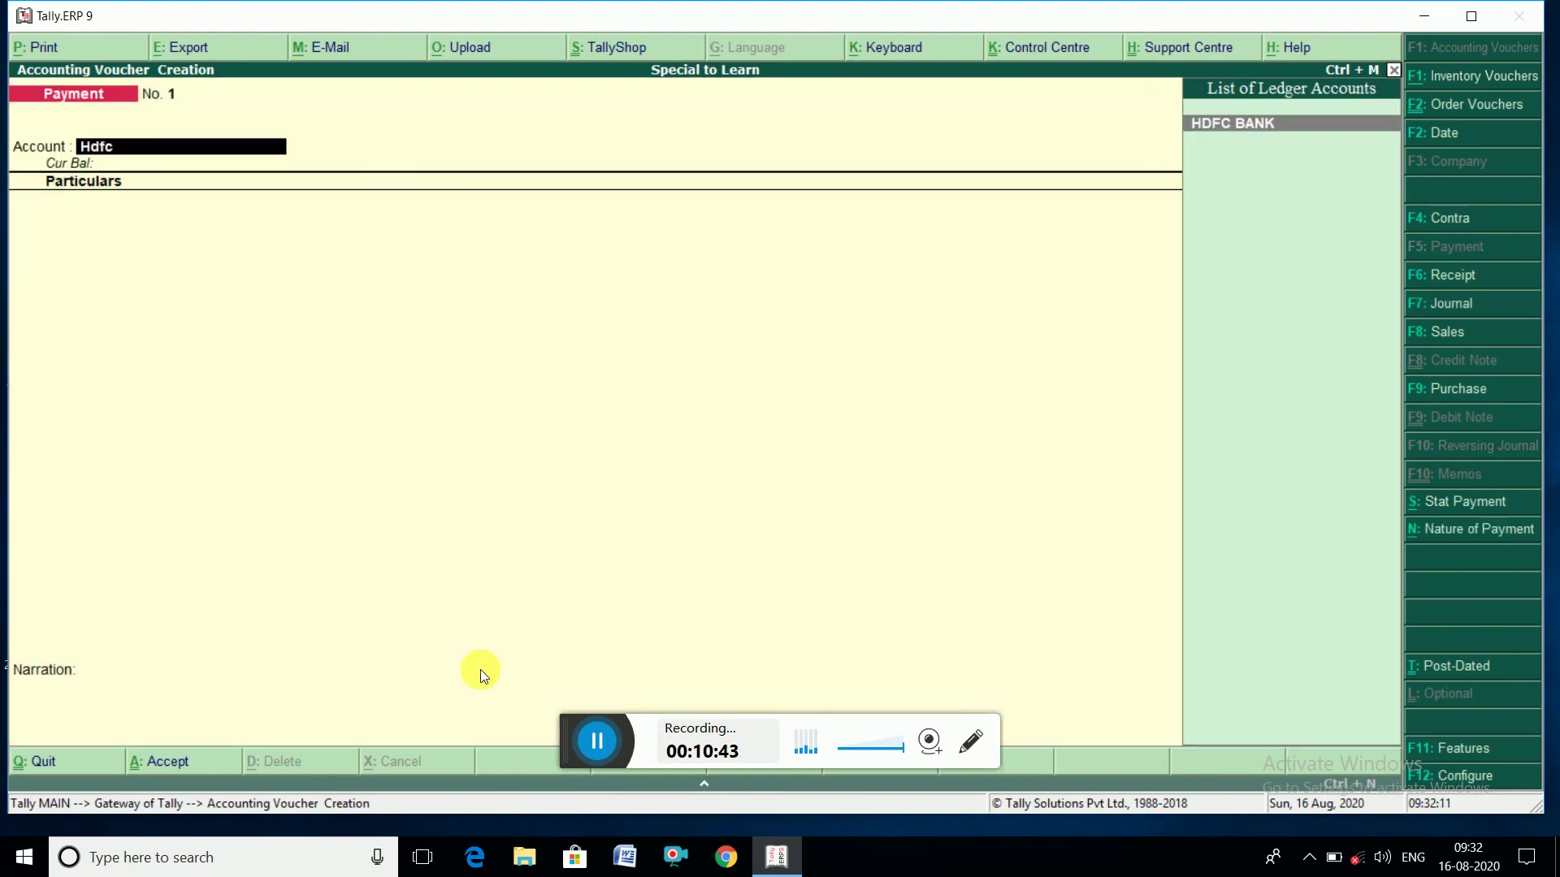
pyautogui.press('Return')
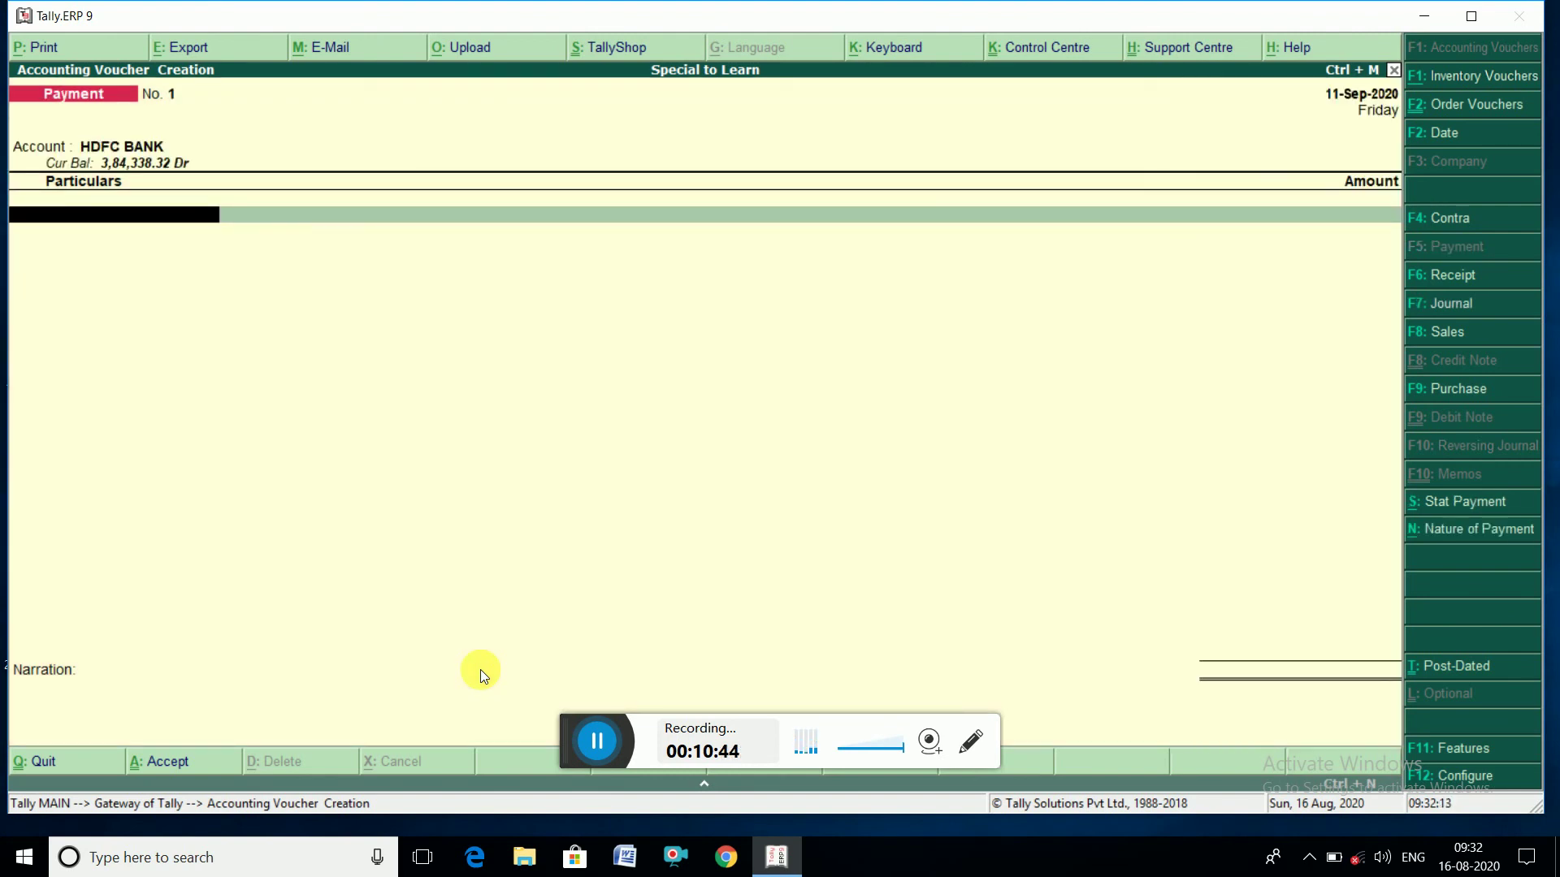
# - Enter CGST and SGST in the payment voucher with an amount of 4,677.50 each
pyautogui.write('Cgs')
pyautogui.press('Return')
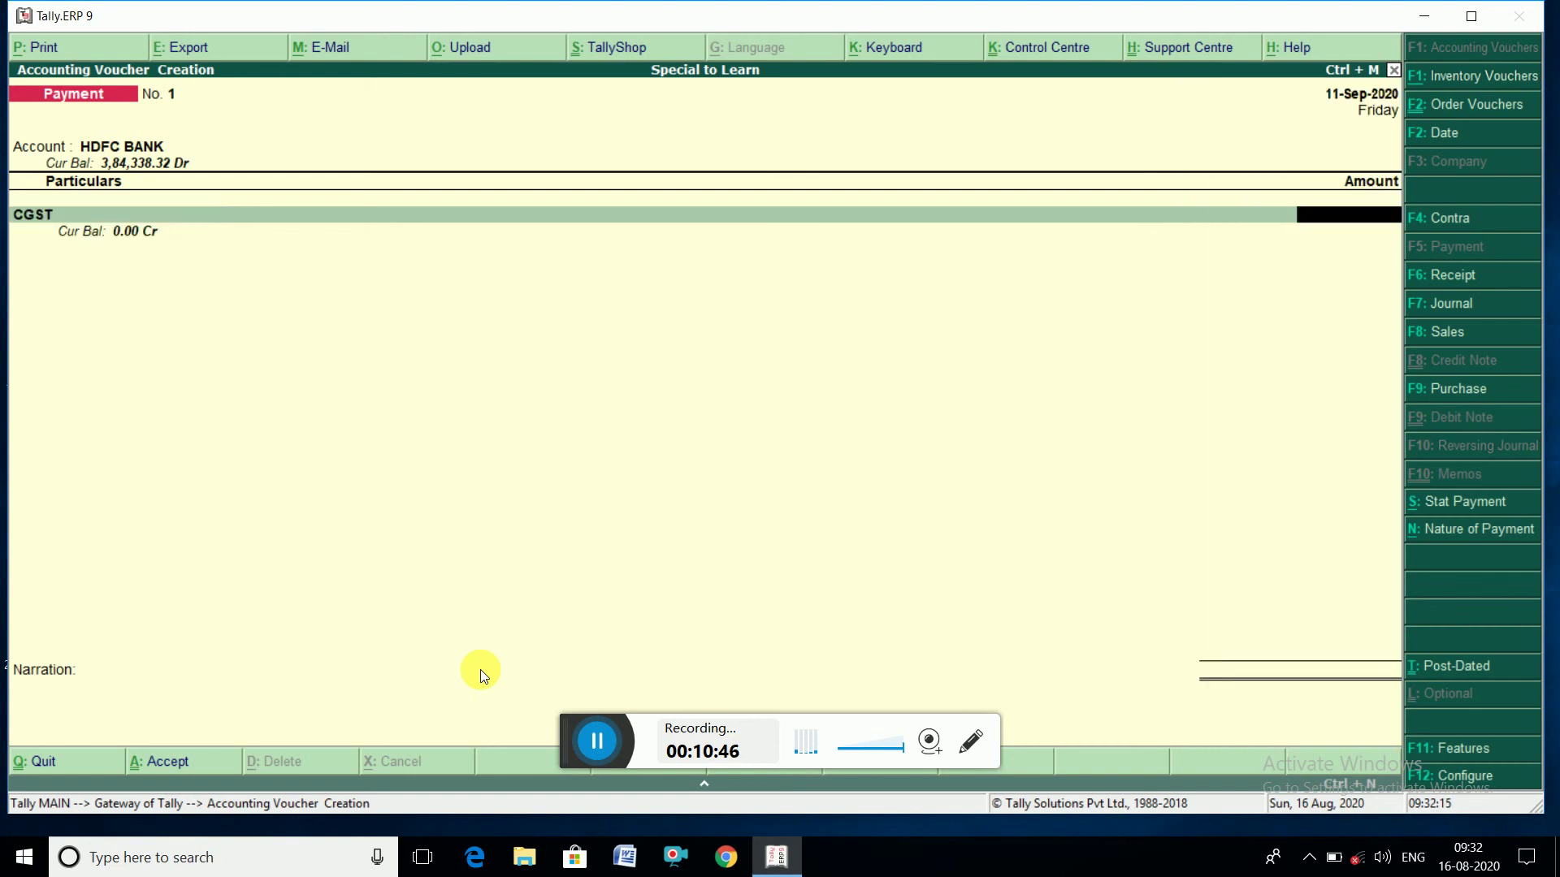
pyautogui.write('4677.5')
pyautogui.press('Return')
pyautogui.write('Sgs')
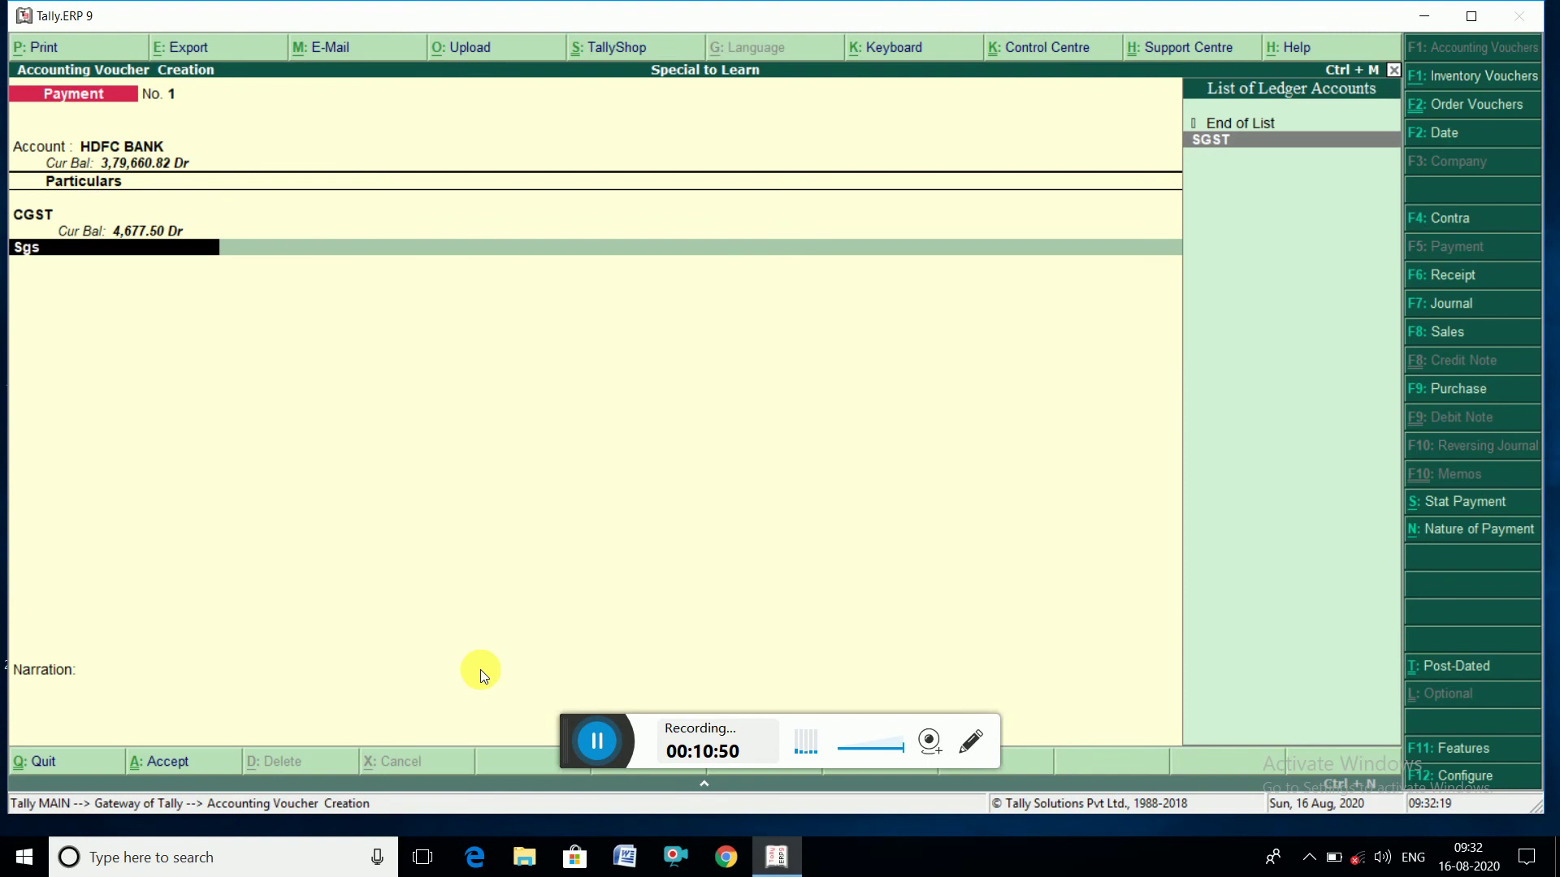
pyautogui.press('Return')
pyautogui.write('4,677.')
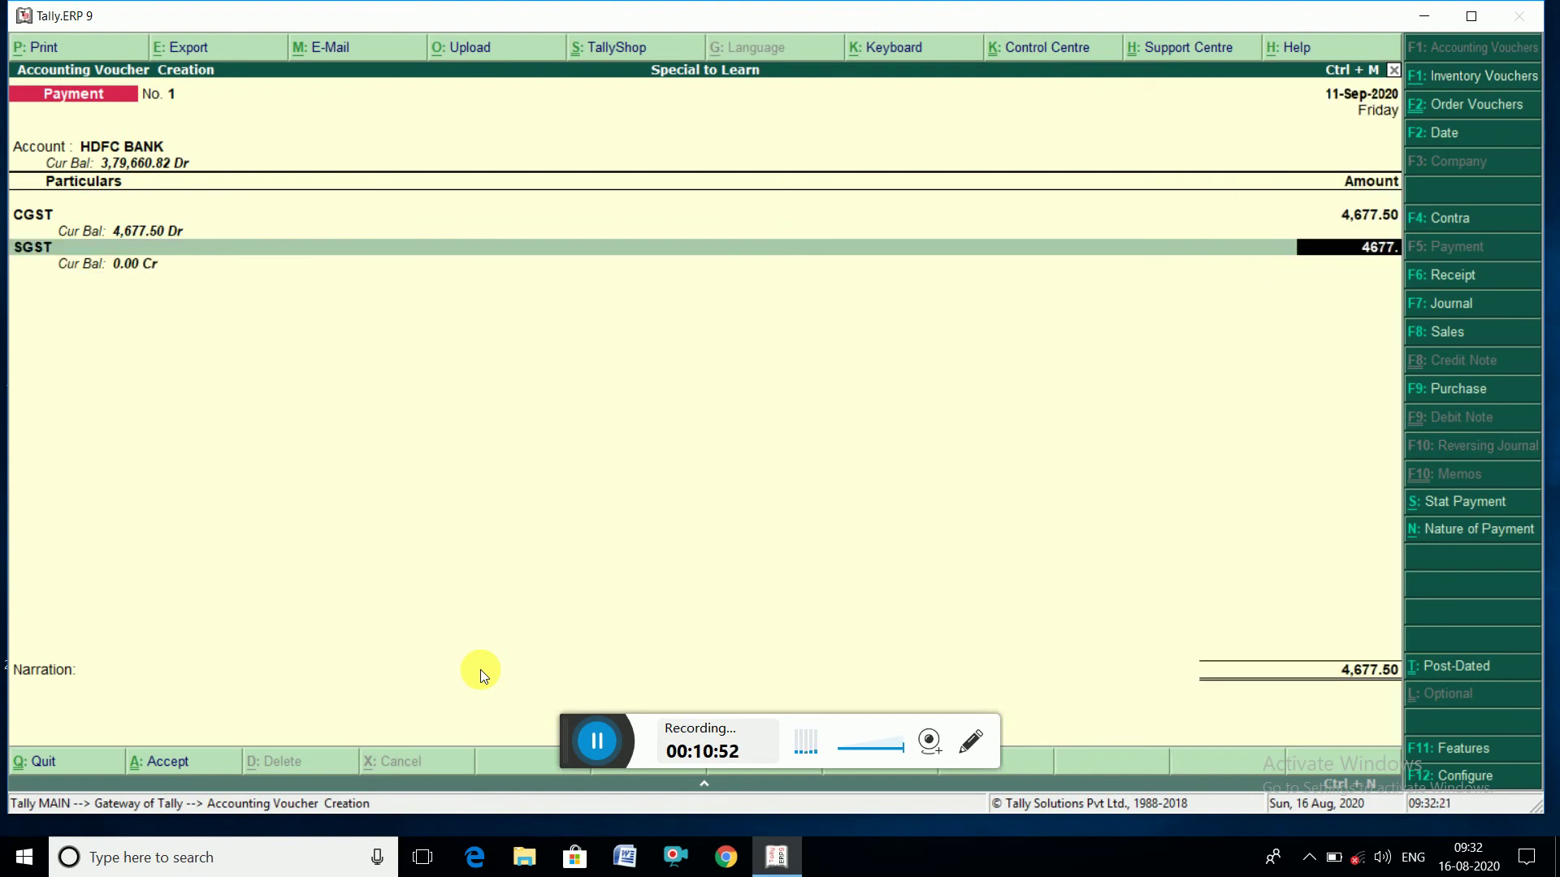
pyautogui.write('50')
pyautogui.press('Return')
pyautogui.press('Return')
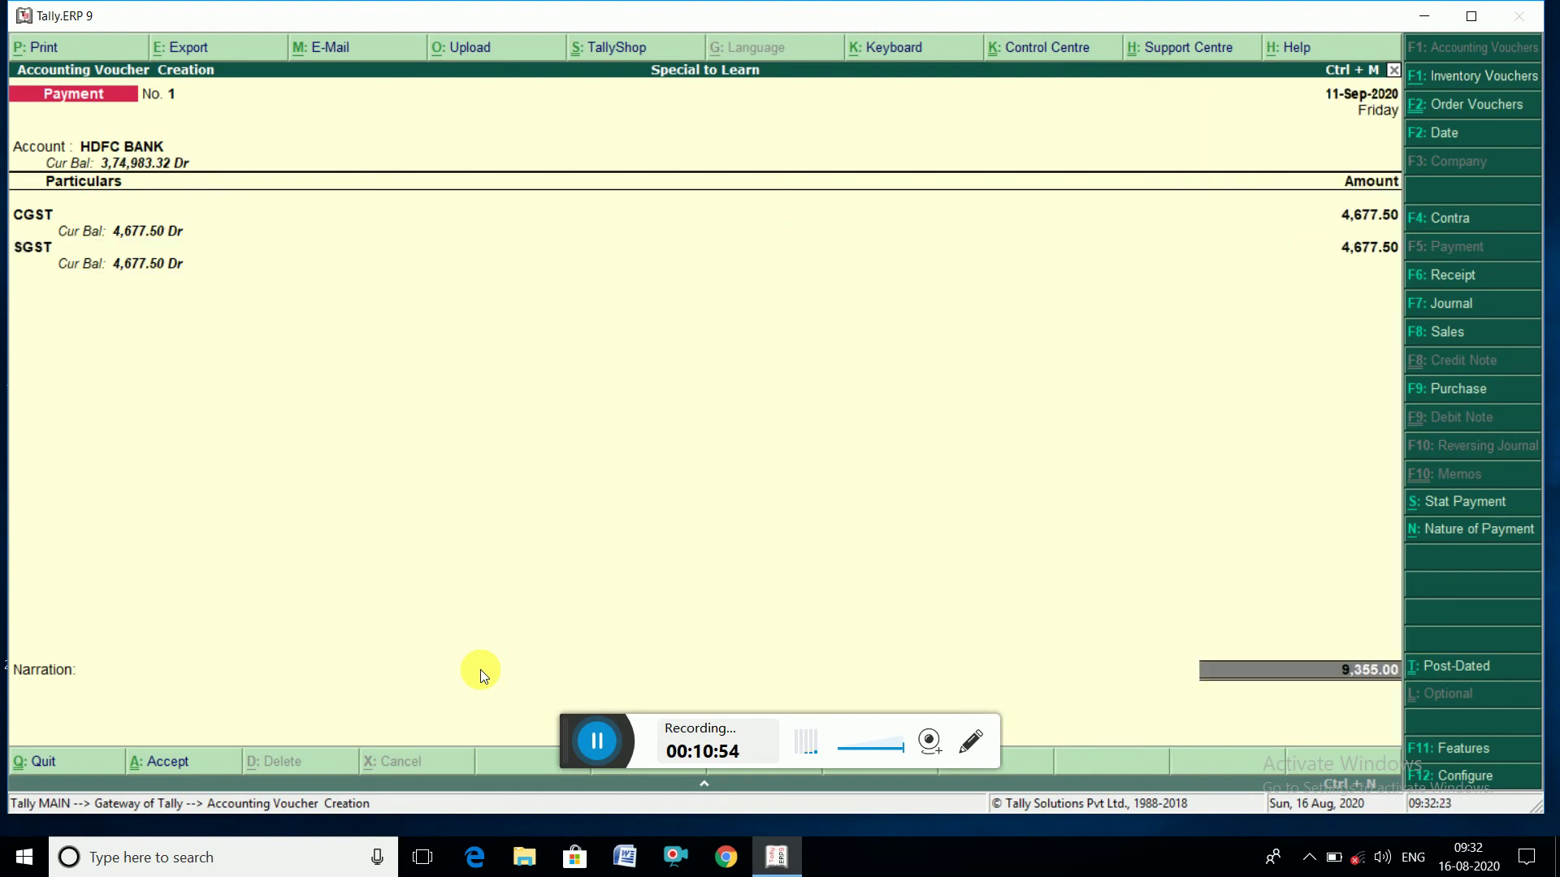
# - Mark the payment voucher as a statutory GST payment for the period from 1-Aug-2020, with Recipient Liability as the payment type
pyautogui.hotkey('alt', 's')
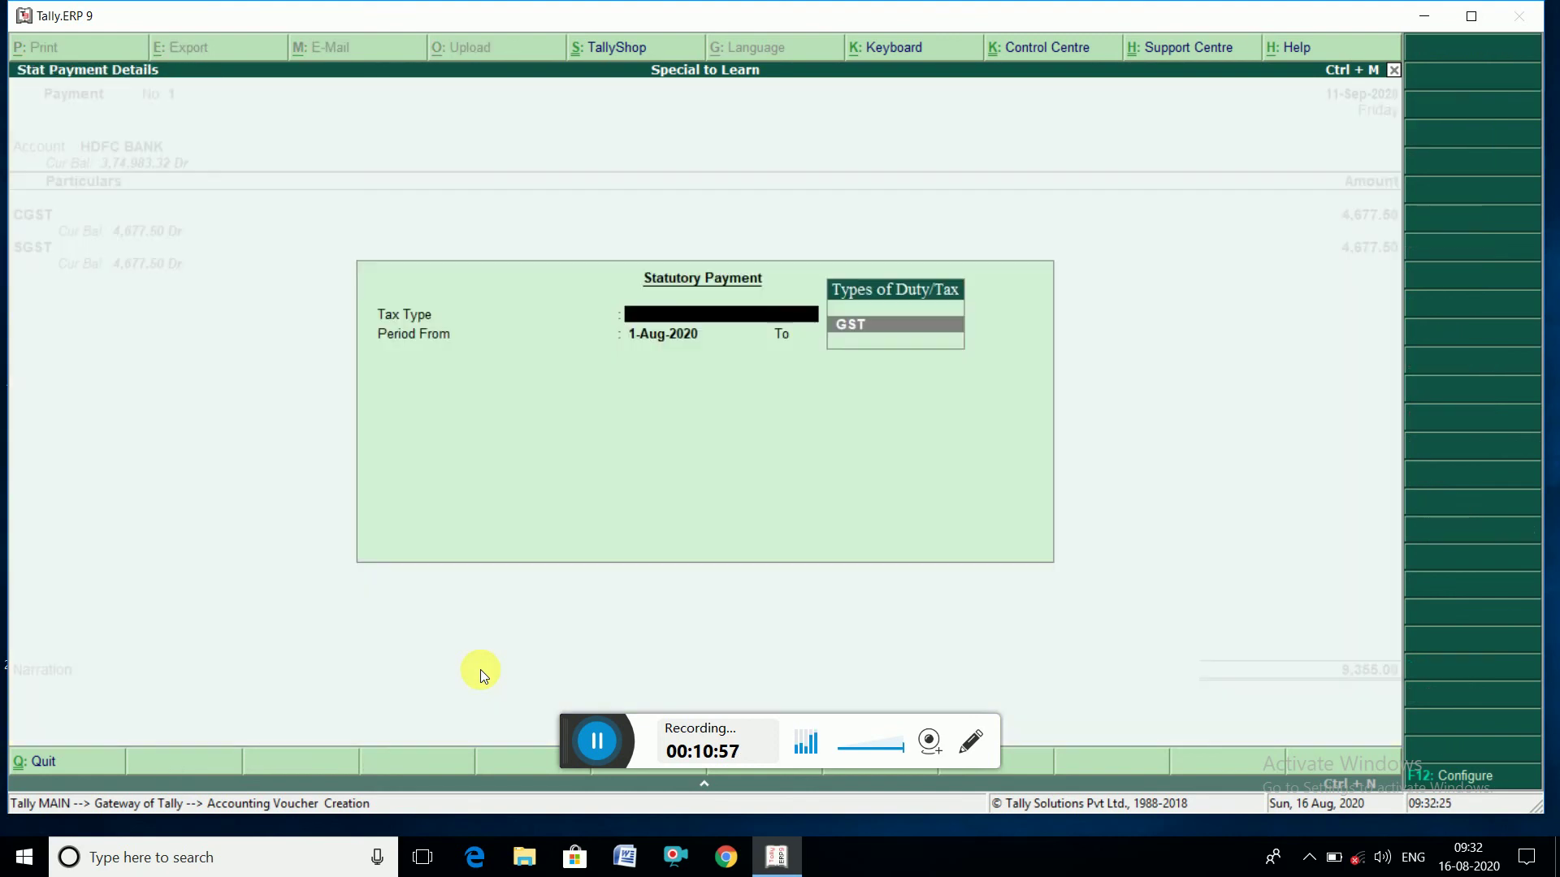
pyautogui.press('Return')
pyautogui.press('Return')
pyautogui.press('Return')
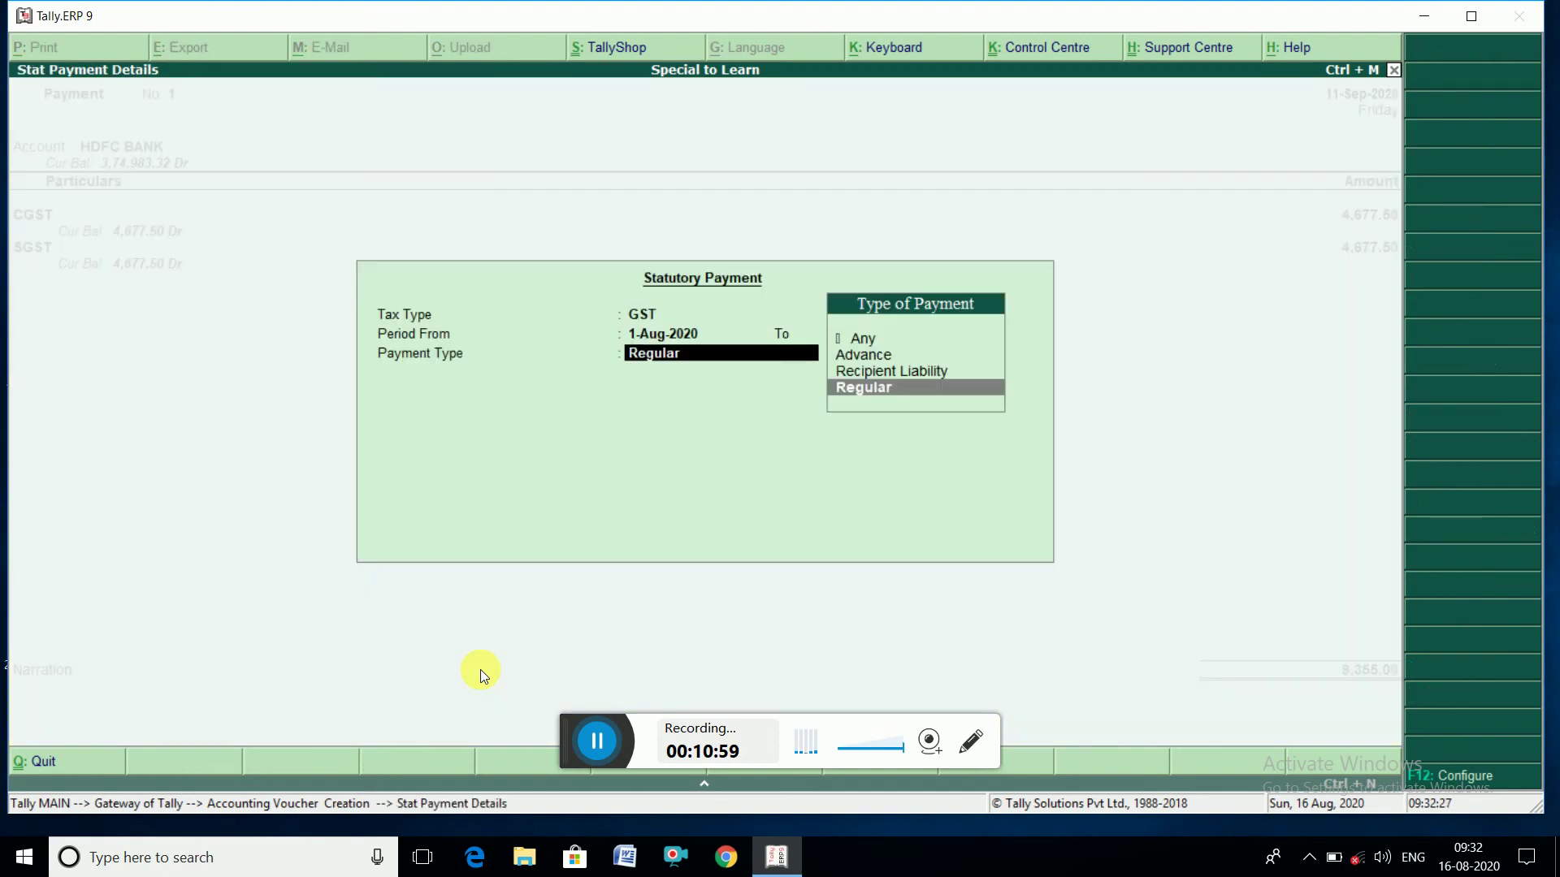
pyautogui.press('Up')
pyautogui.press('Return')
pyautogui.press('Return')
pyautogui.press('Return')
pyautogui.press('Return')
pyautogui.press('Return')
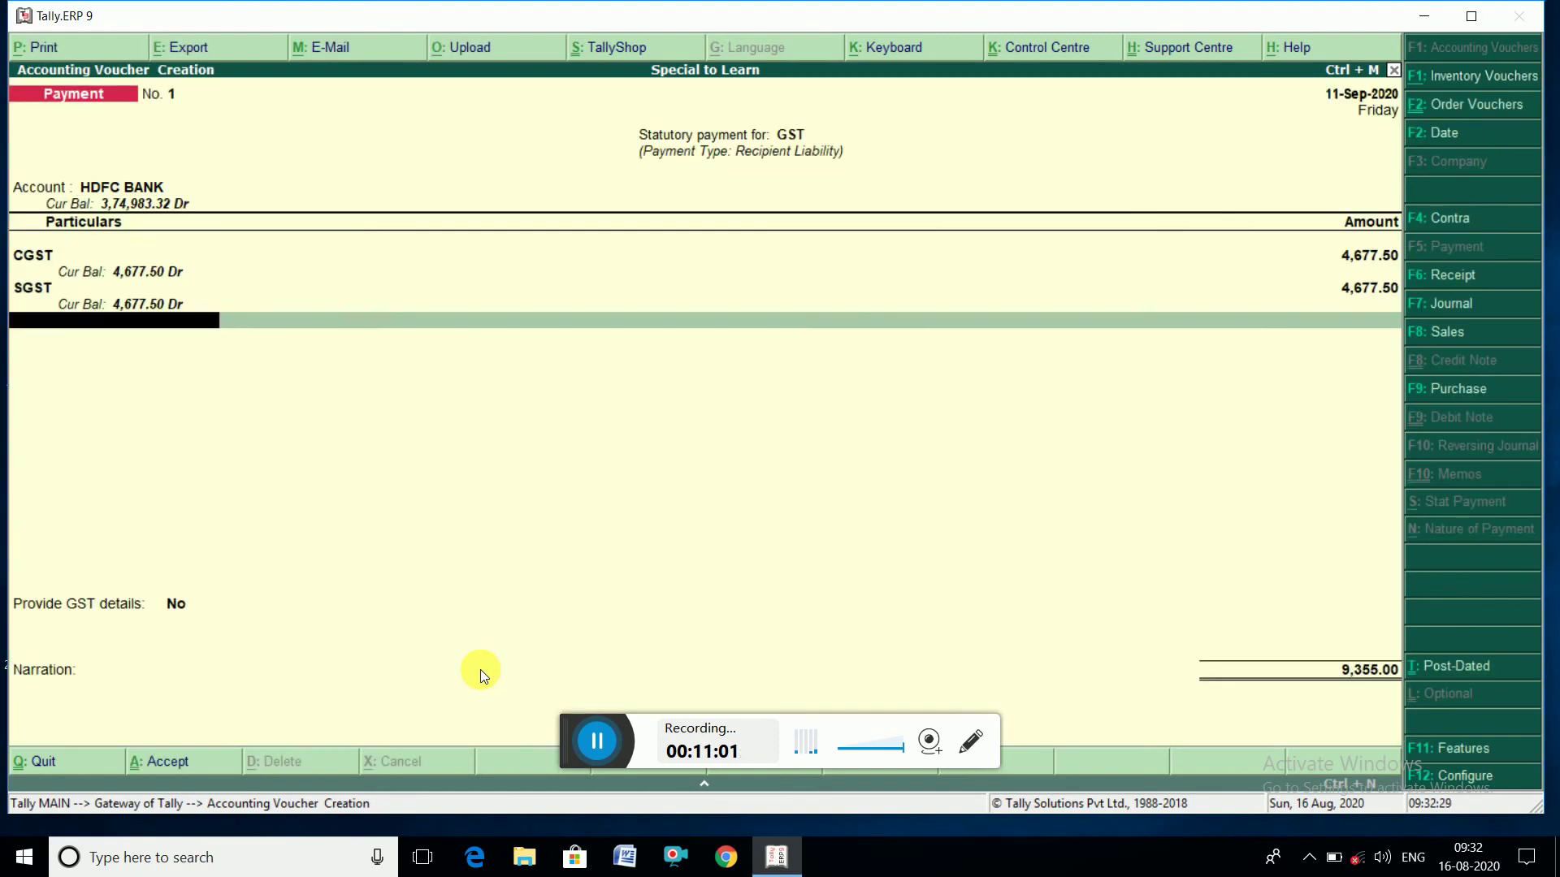
# - Provide the GST bank details: Net Banking - (e-payments), HDFC Bank, blank identification numbers, and a payment date on the 11th
pyautogui.press('Return')
pyautogui.press('Return')
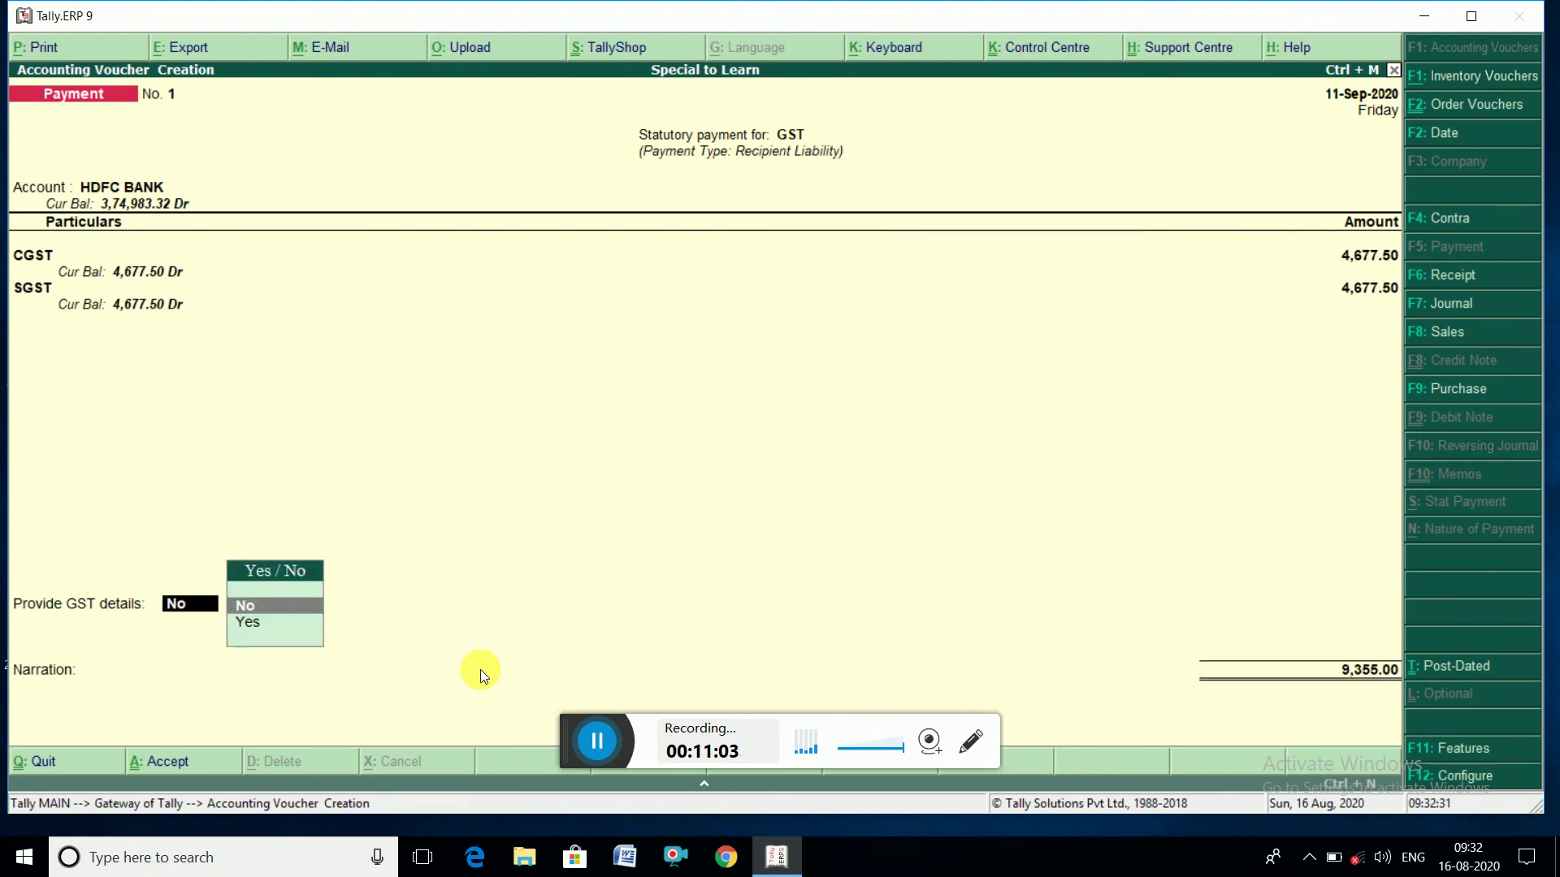
pyautogui.press('Down')
pyautogui.press('Return')
pyautogui.write('Net')
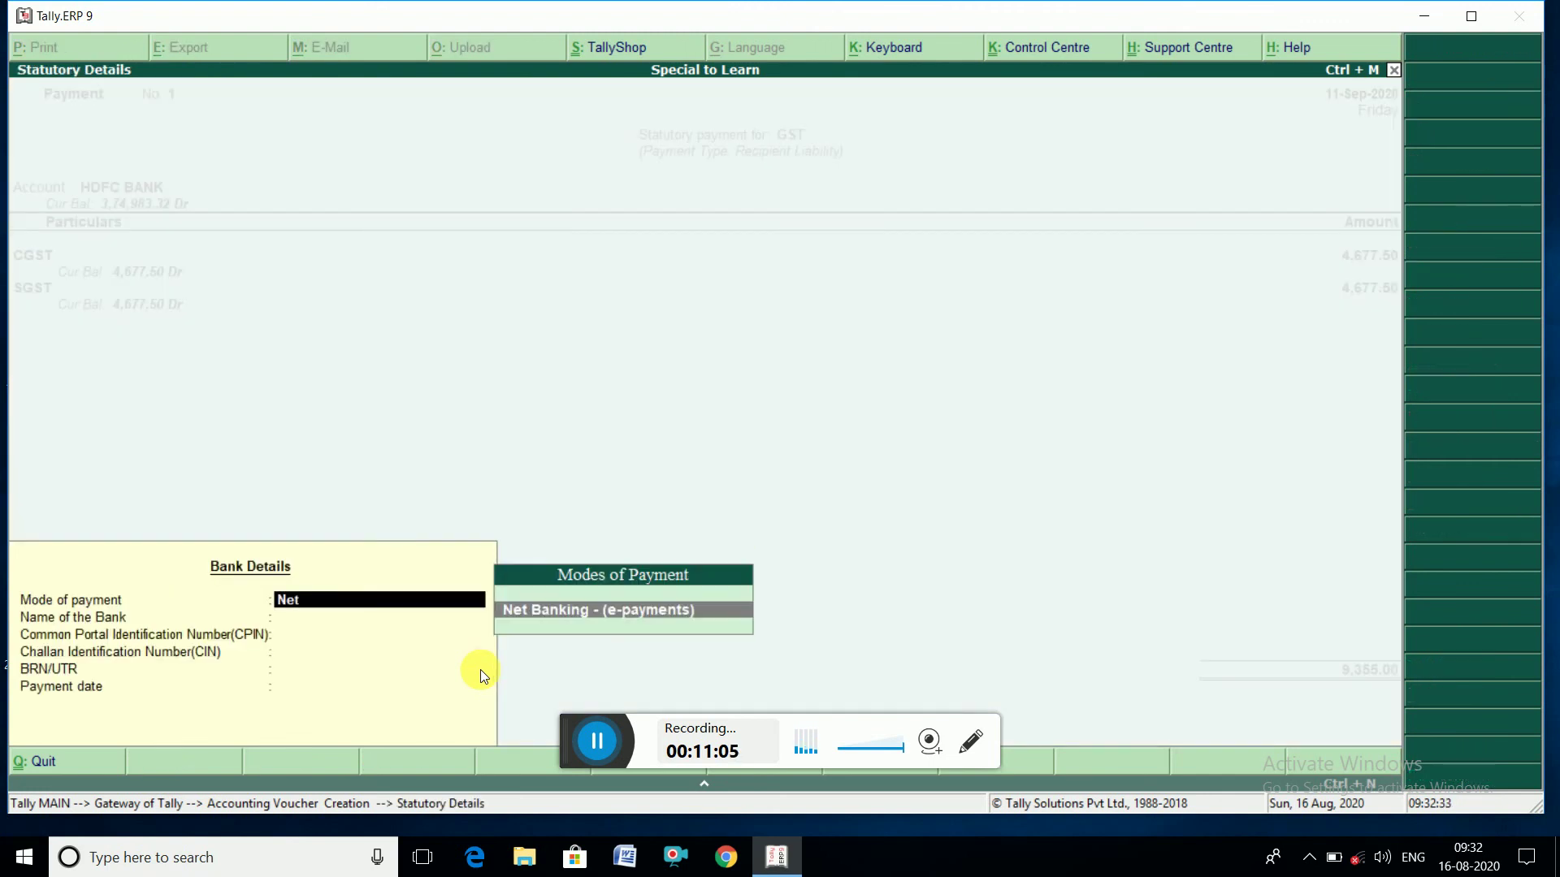
pyautogui.press('Return')
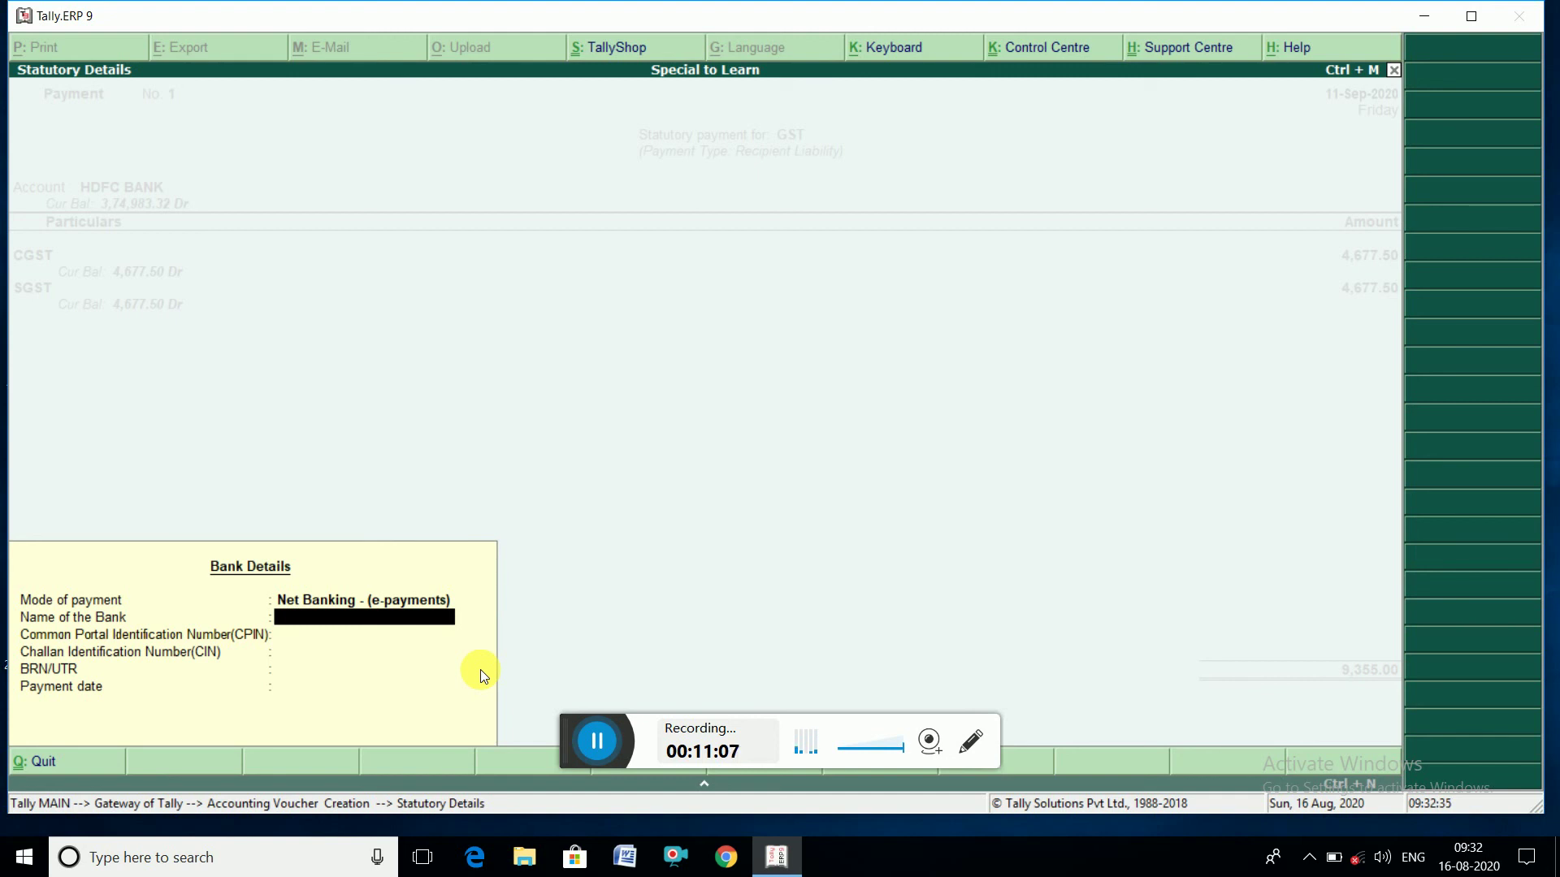
pyautogui.write('HDFC Bank')
pyautogui.press('Return')
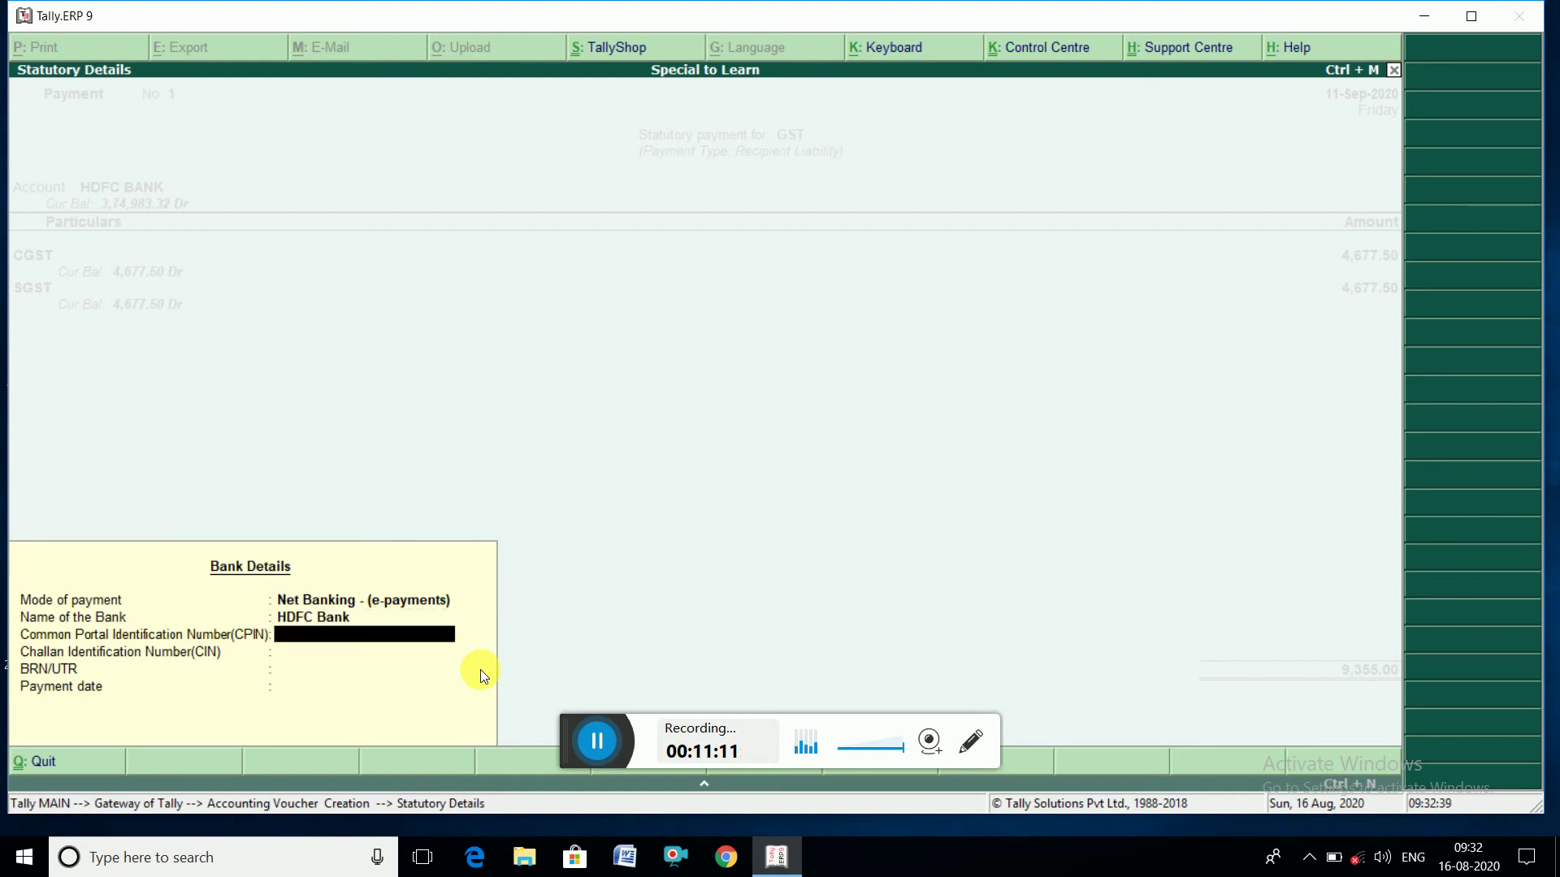
pyautogui.press('Return')
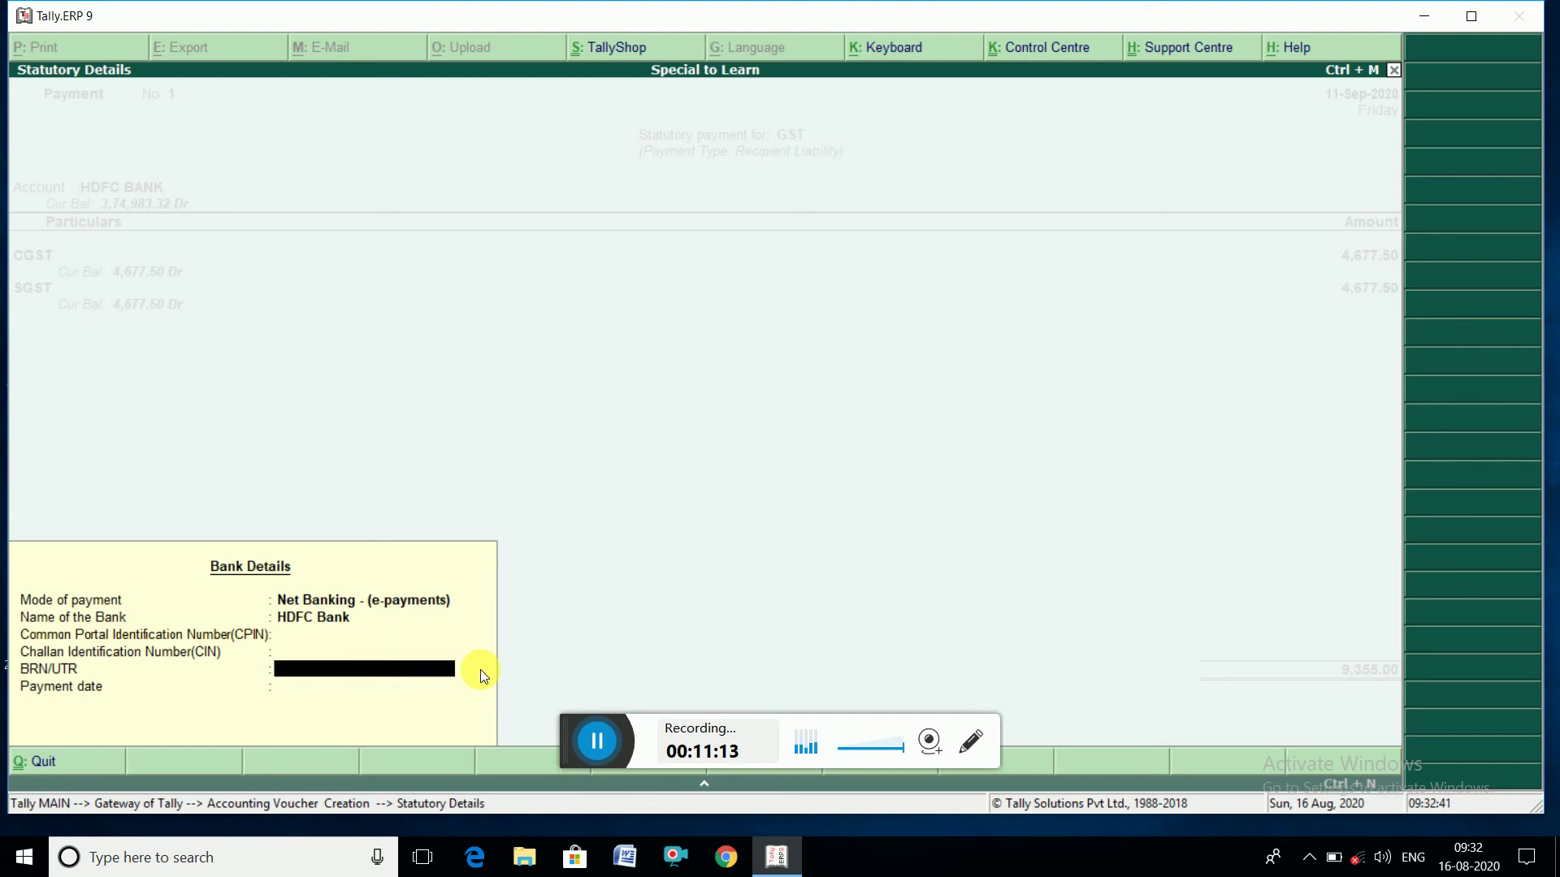
pyautogui.press('Return')
pyautogui.write('11.')
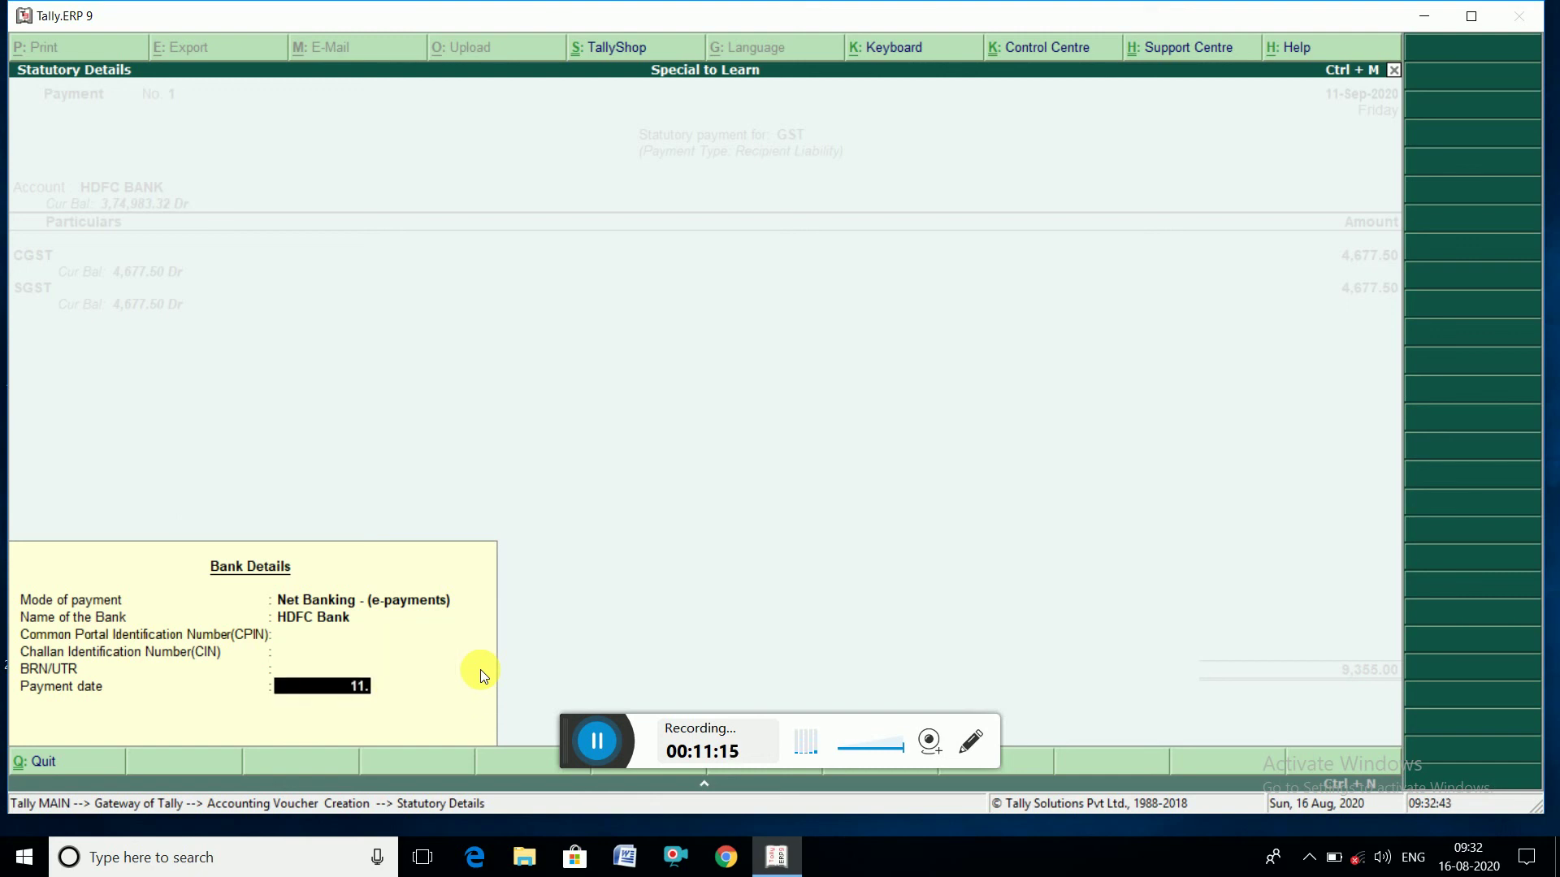
pyautogui.press('Return')
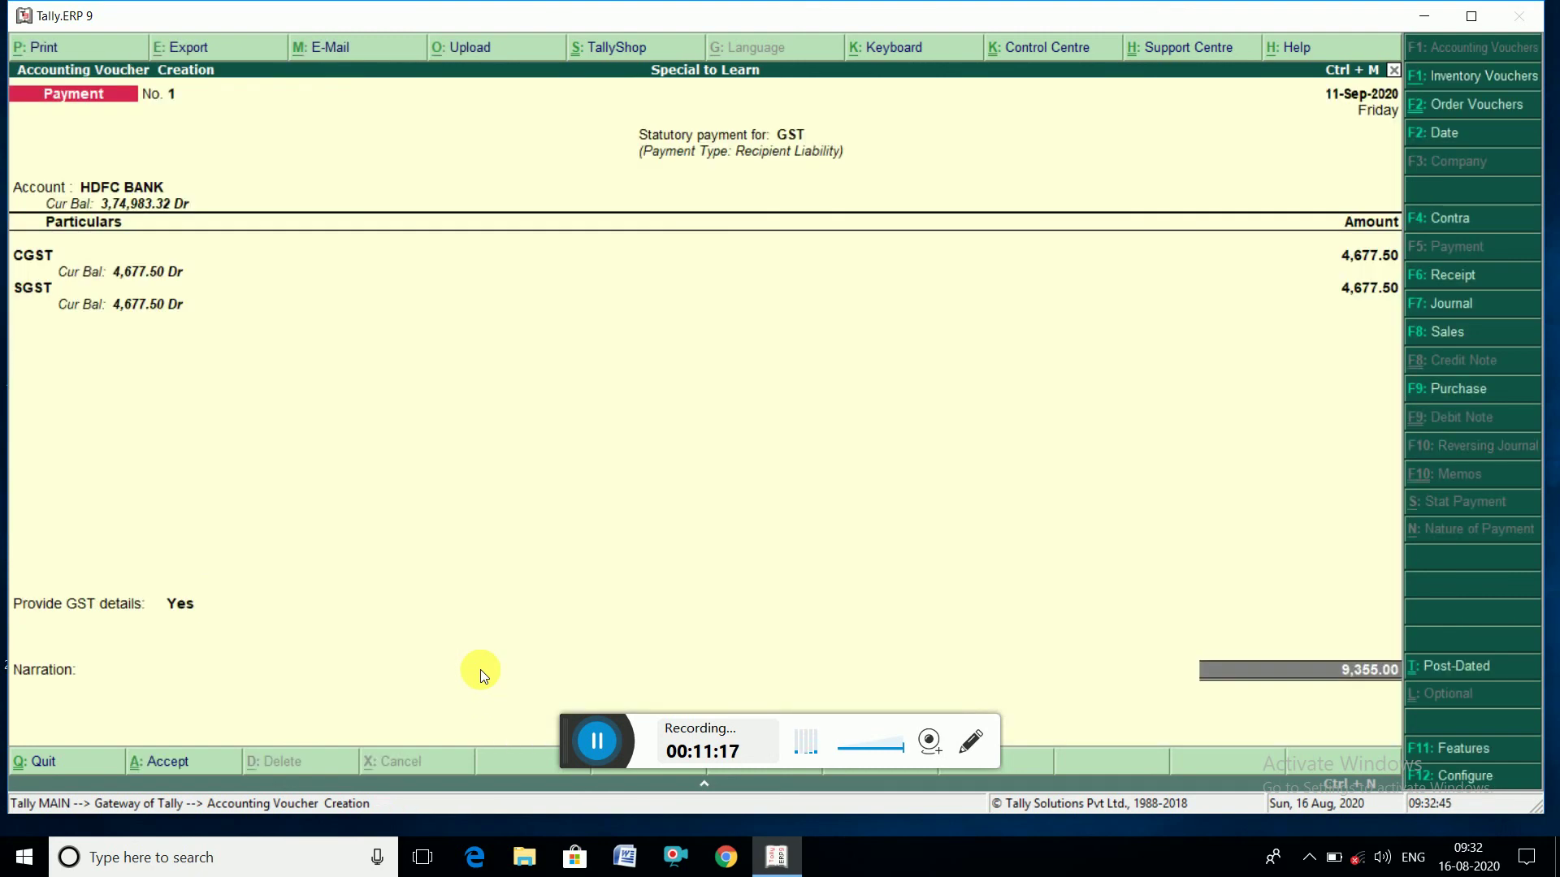
# - Allocate the HDFC BANK payment as an e-Fund Transfer with blank account details, and save the payment voucher
pyautogui.press('Return')
pyautogui.press('Return')
pyautogui.press('BackSpace')
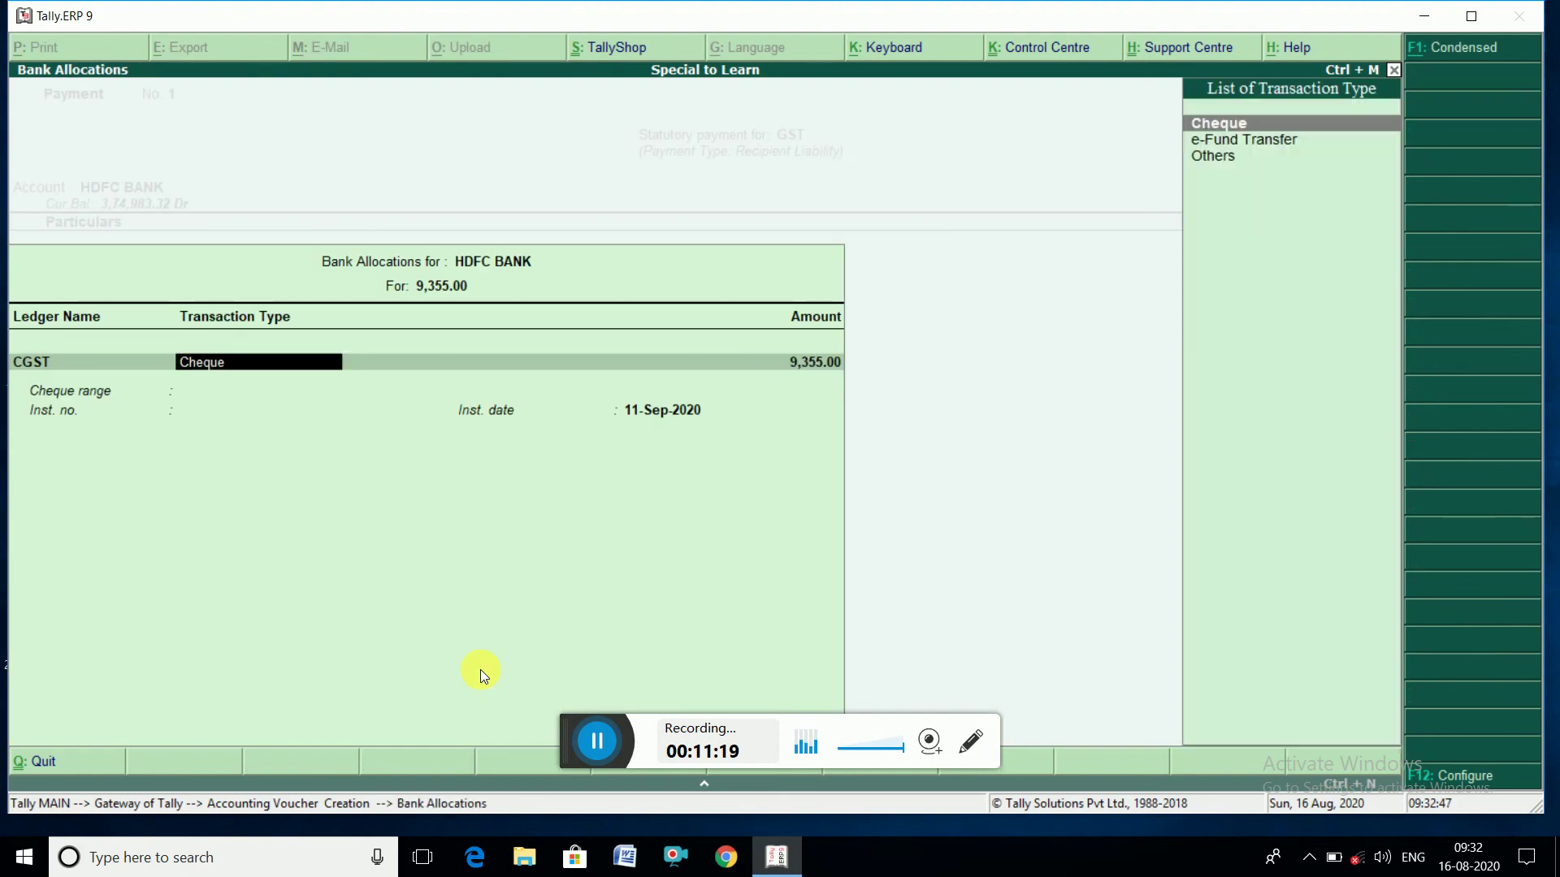
pyautogui.press('Down')
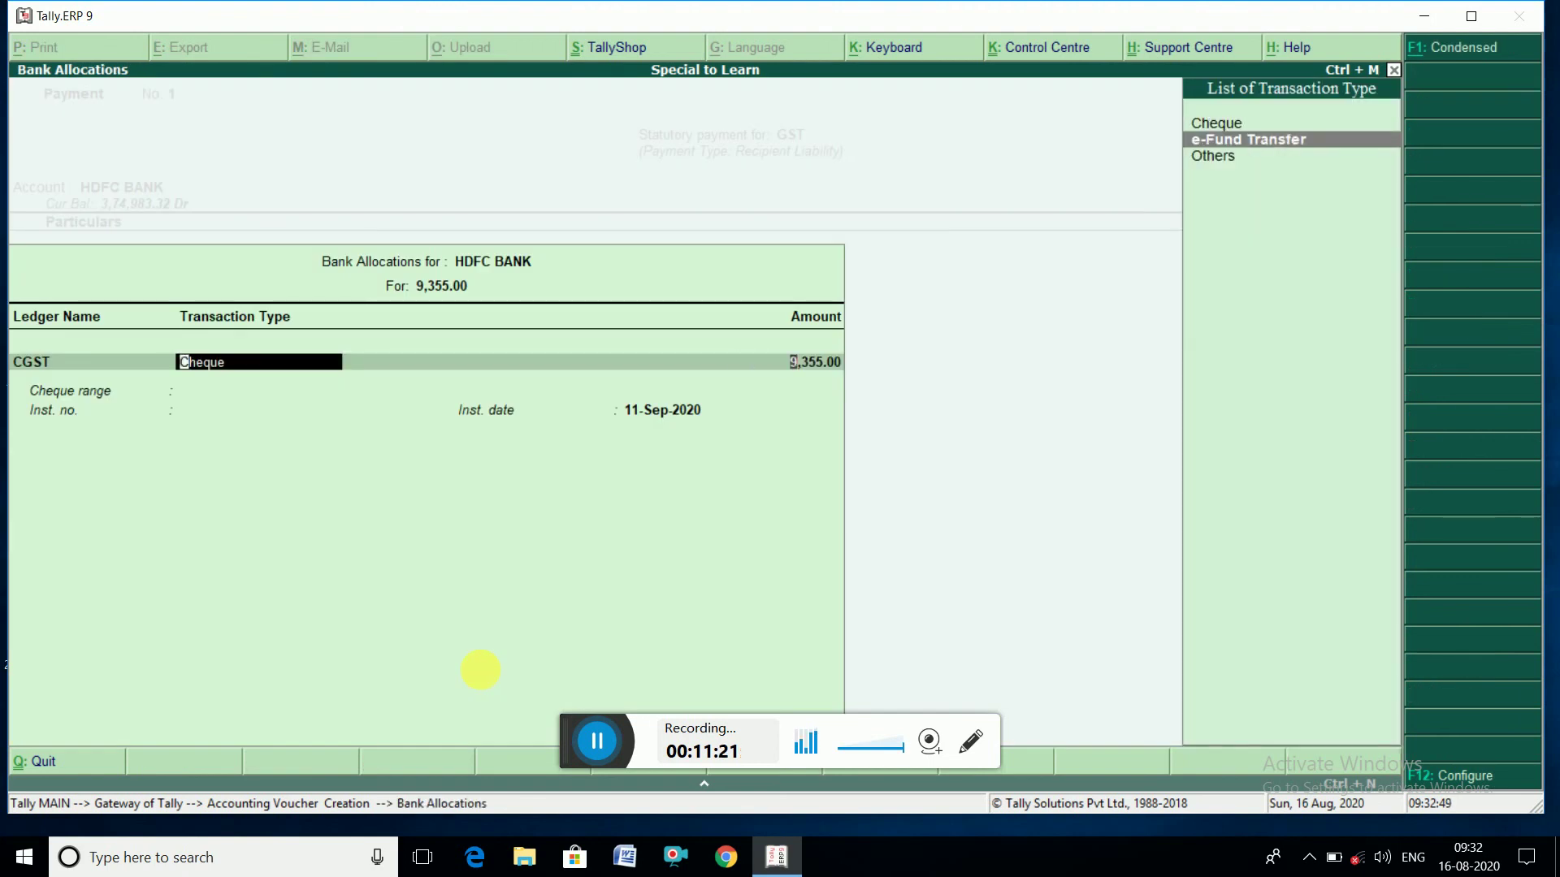
pyautogui.press('Return')
pyautogui.press('Return')
pyautogui.press('Return')
pyautogui.press('Return')
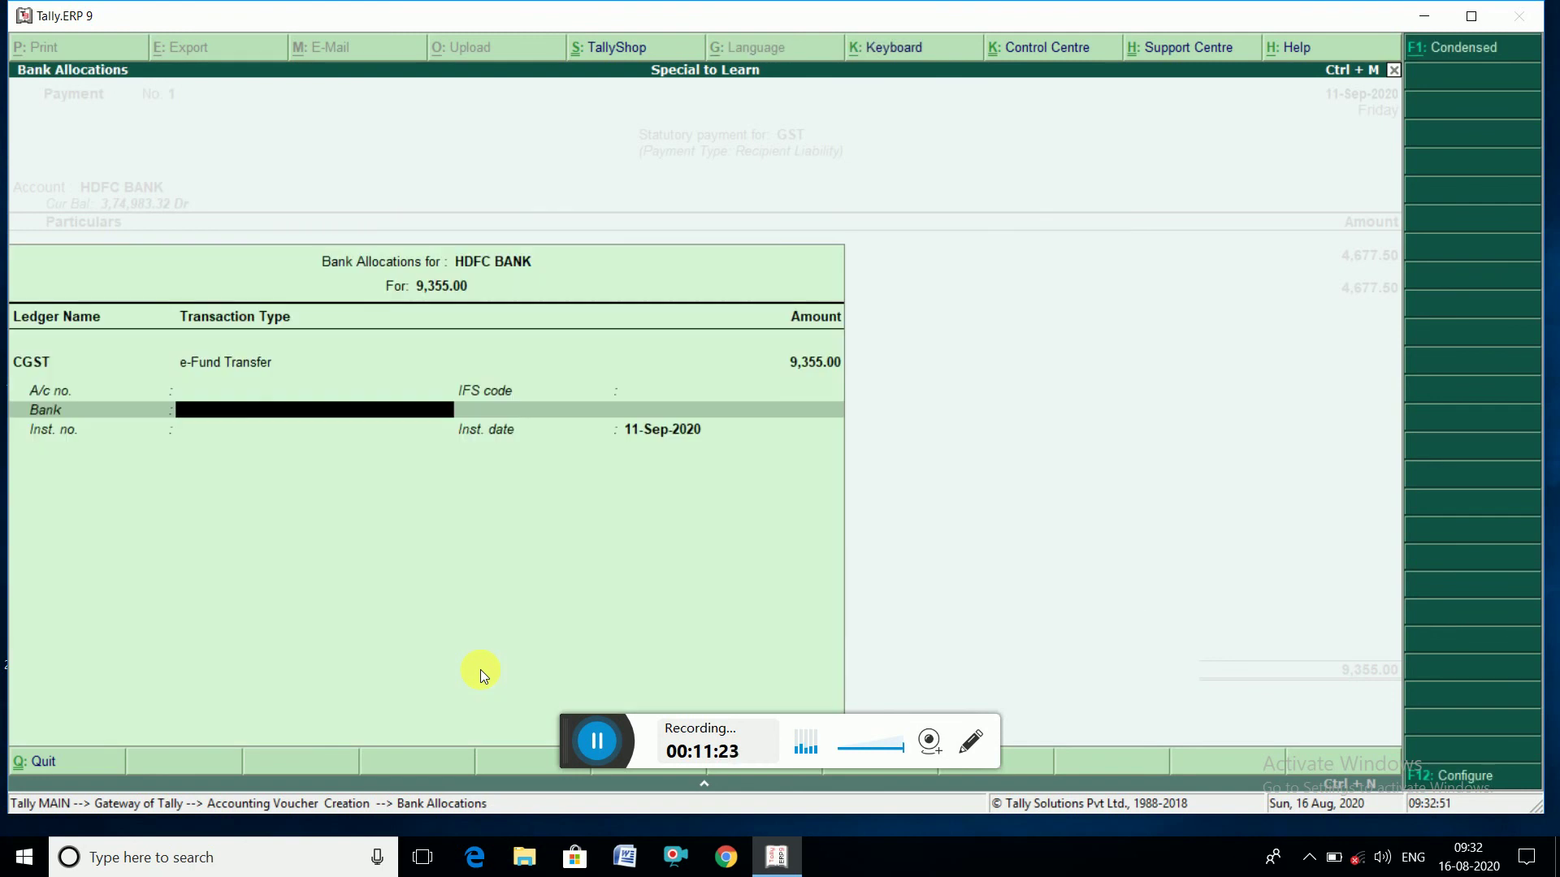
pyautogui.press('Return')
pyautogui.press('Return')
pyautogui.press('Return')
pyautogui.press('Return')
pyautogui.press('Return')
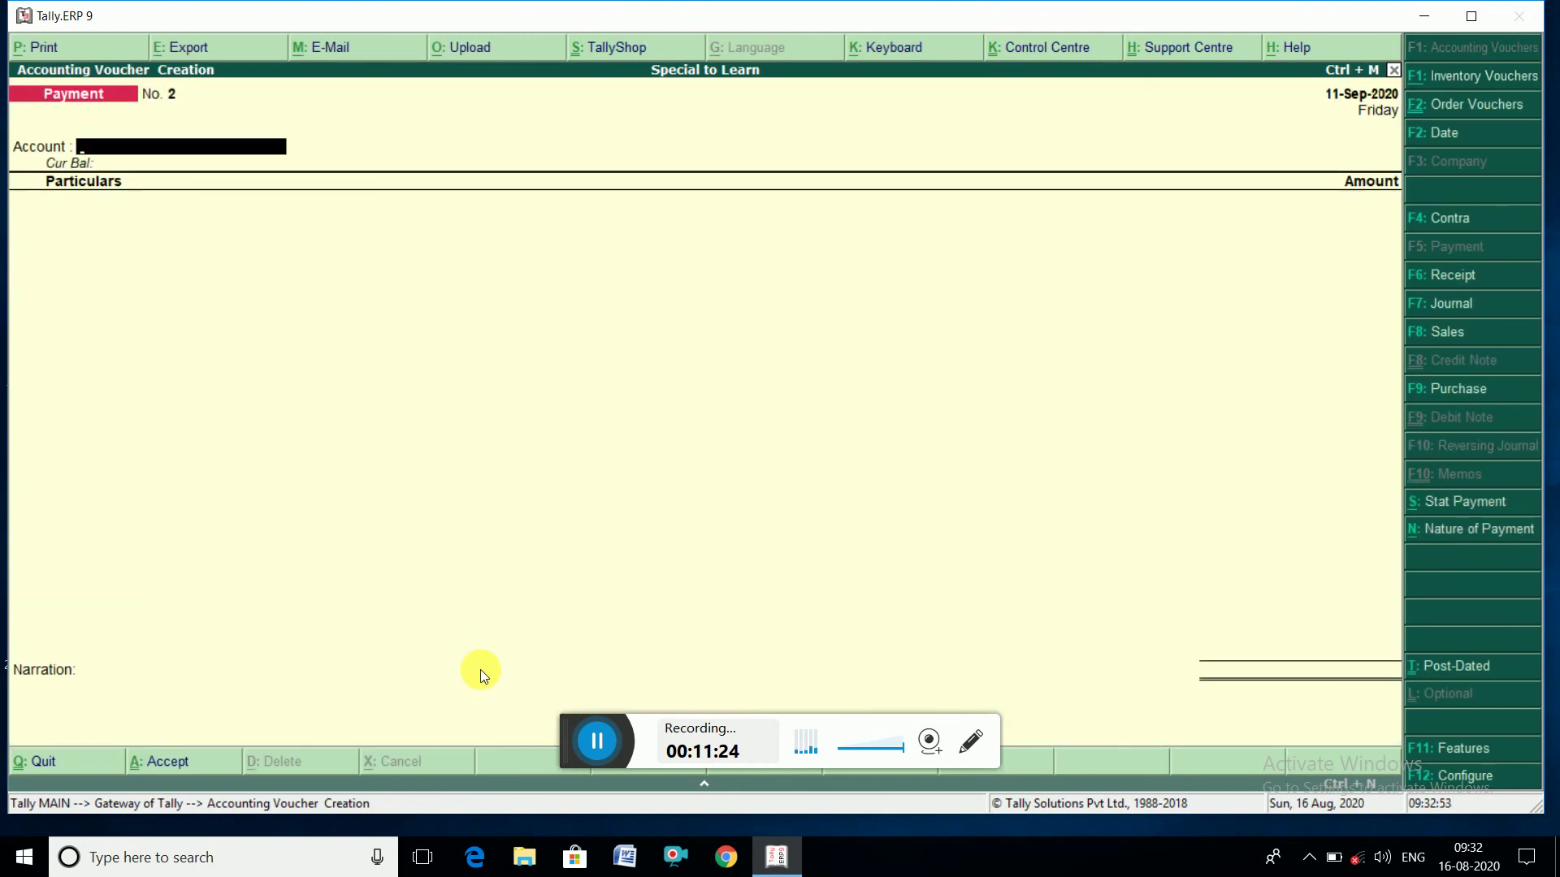
# - Leave voucher entry and view the detailed Balance Sheet, drilling down into Duties & Taxes under Current Liabilities
pyautogui.press('Escape')
pyautogui.press('b')
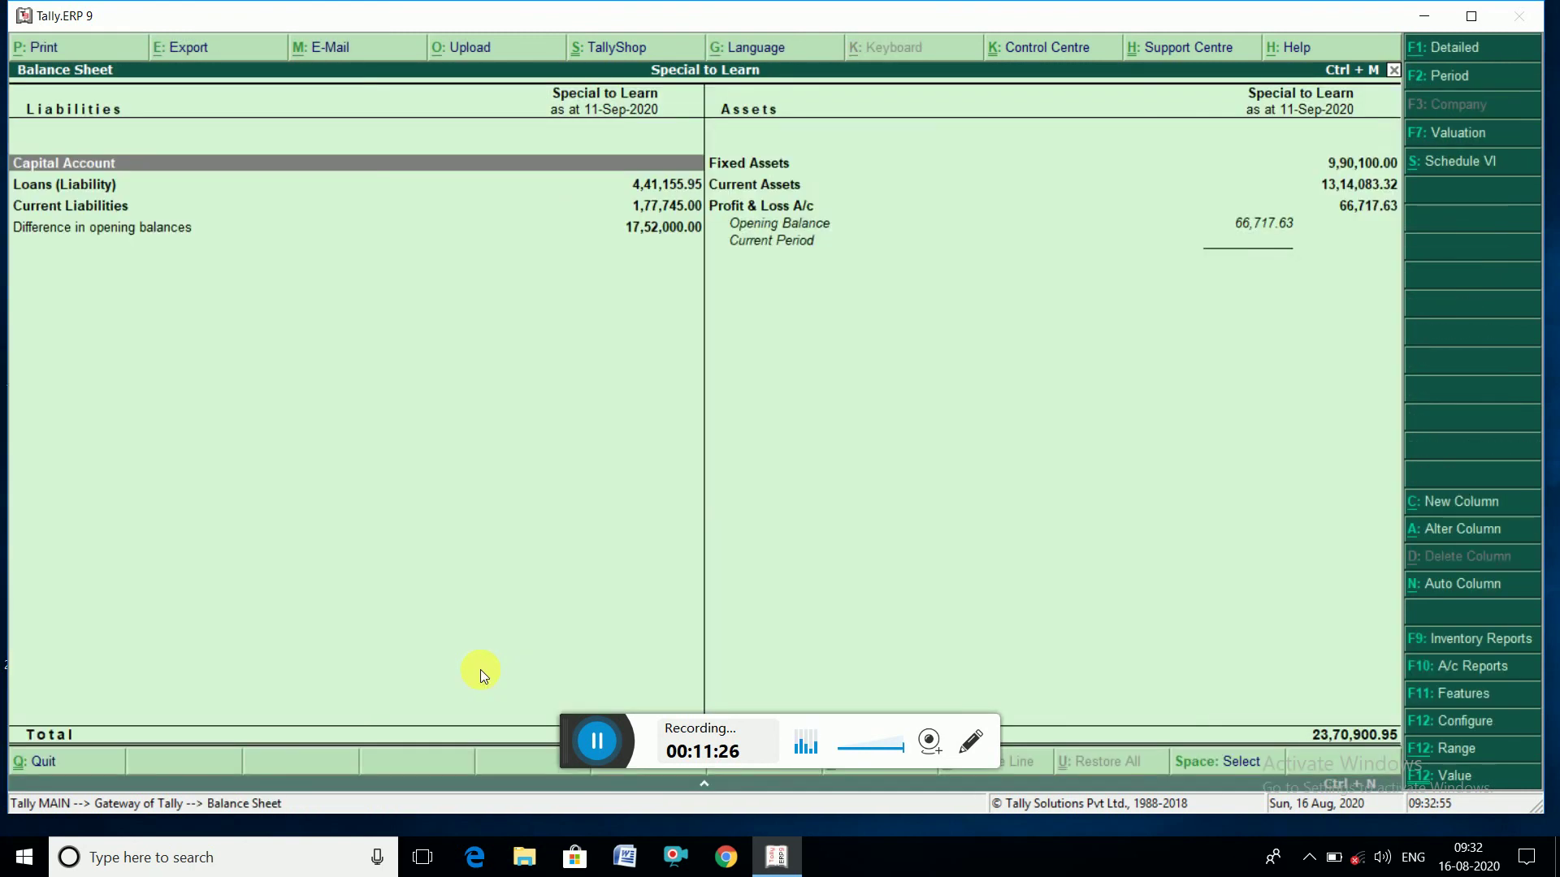
pyautogui.press('Down')
pyautogui.press('Down')
pyautogui.press('Down')
pyautogui.press('Down')
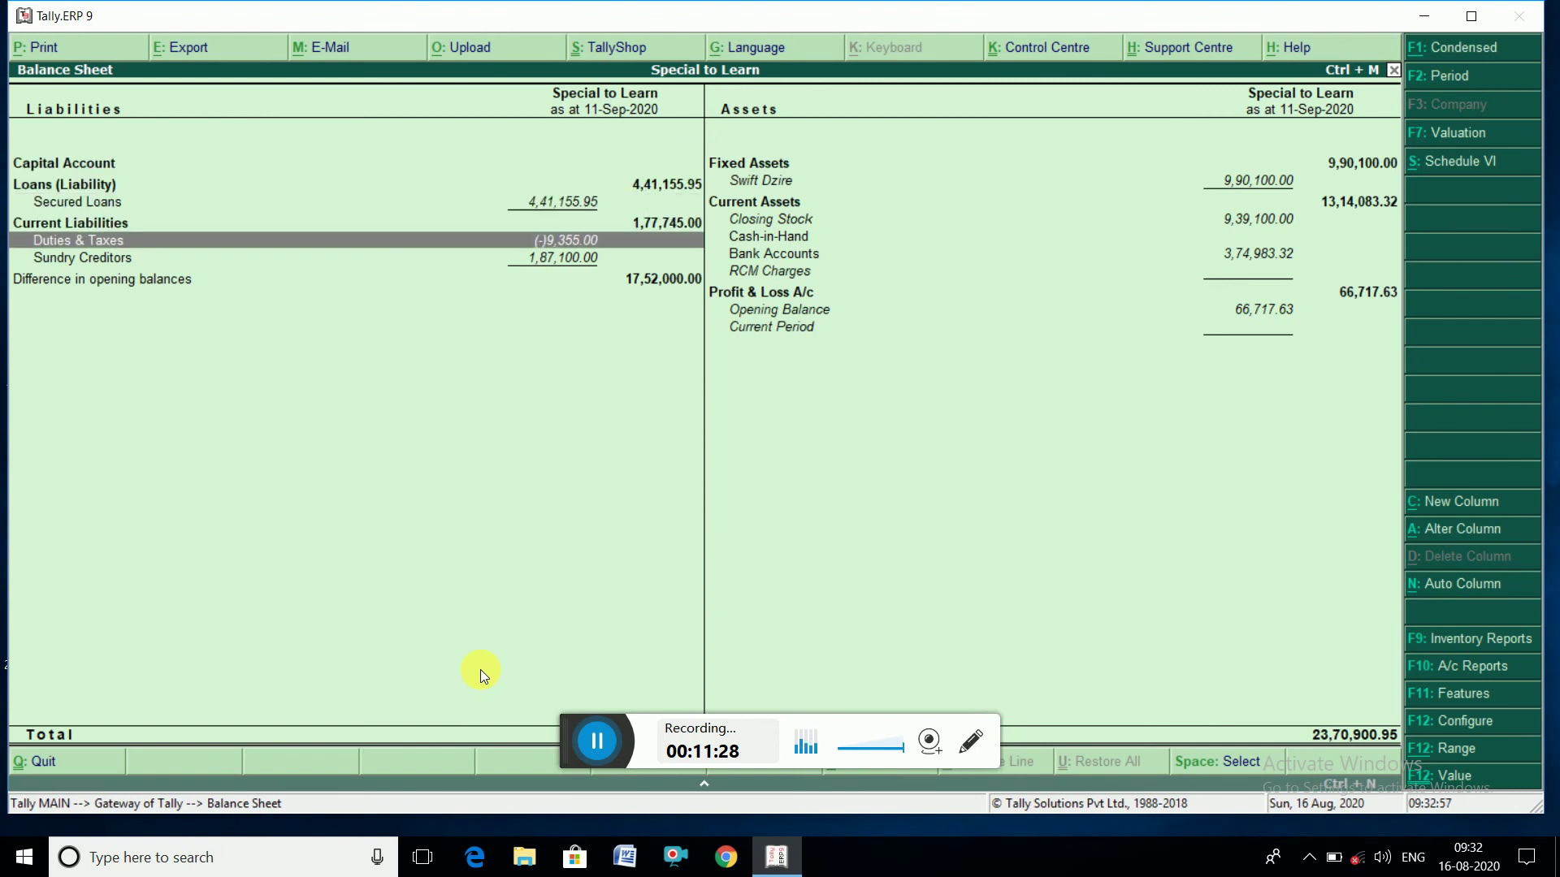
pyautogui.press('Return')
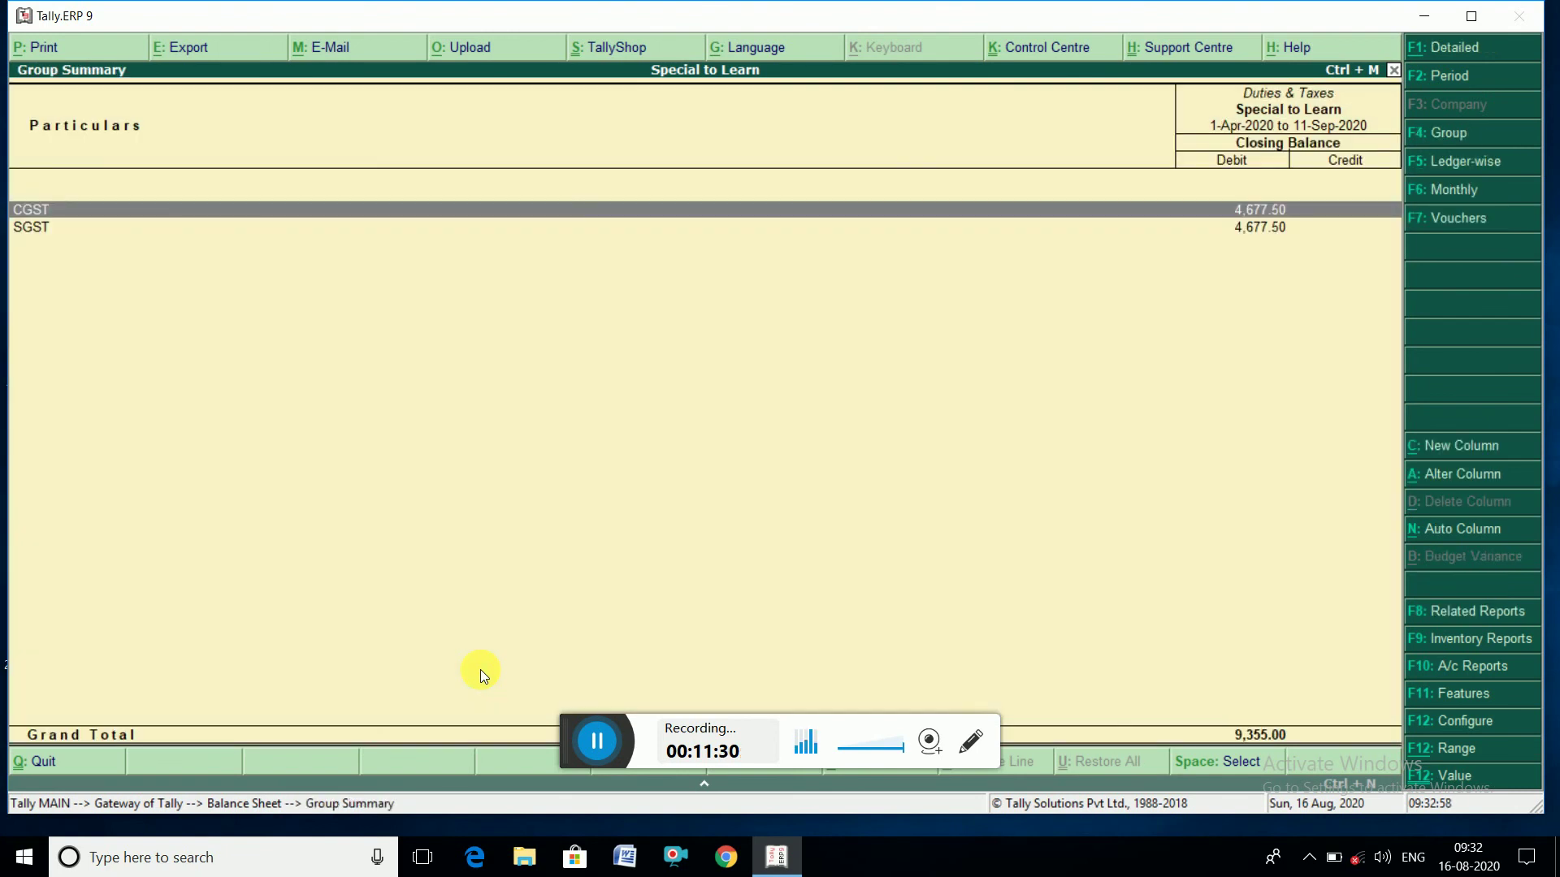
# - Drill into CGST's August vouchers and view journal no. 1 for the tax liability increase, leaving it without changes
pyautogui.press('Return')
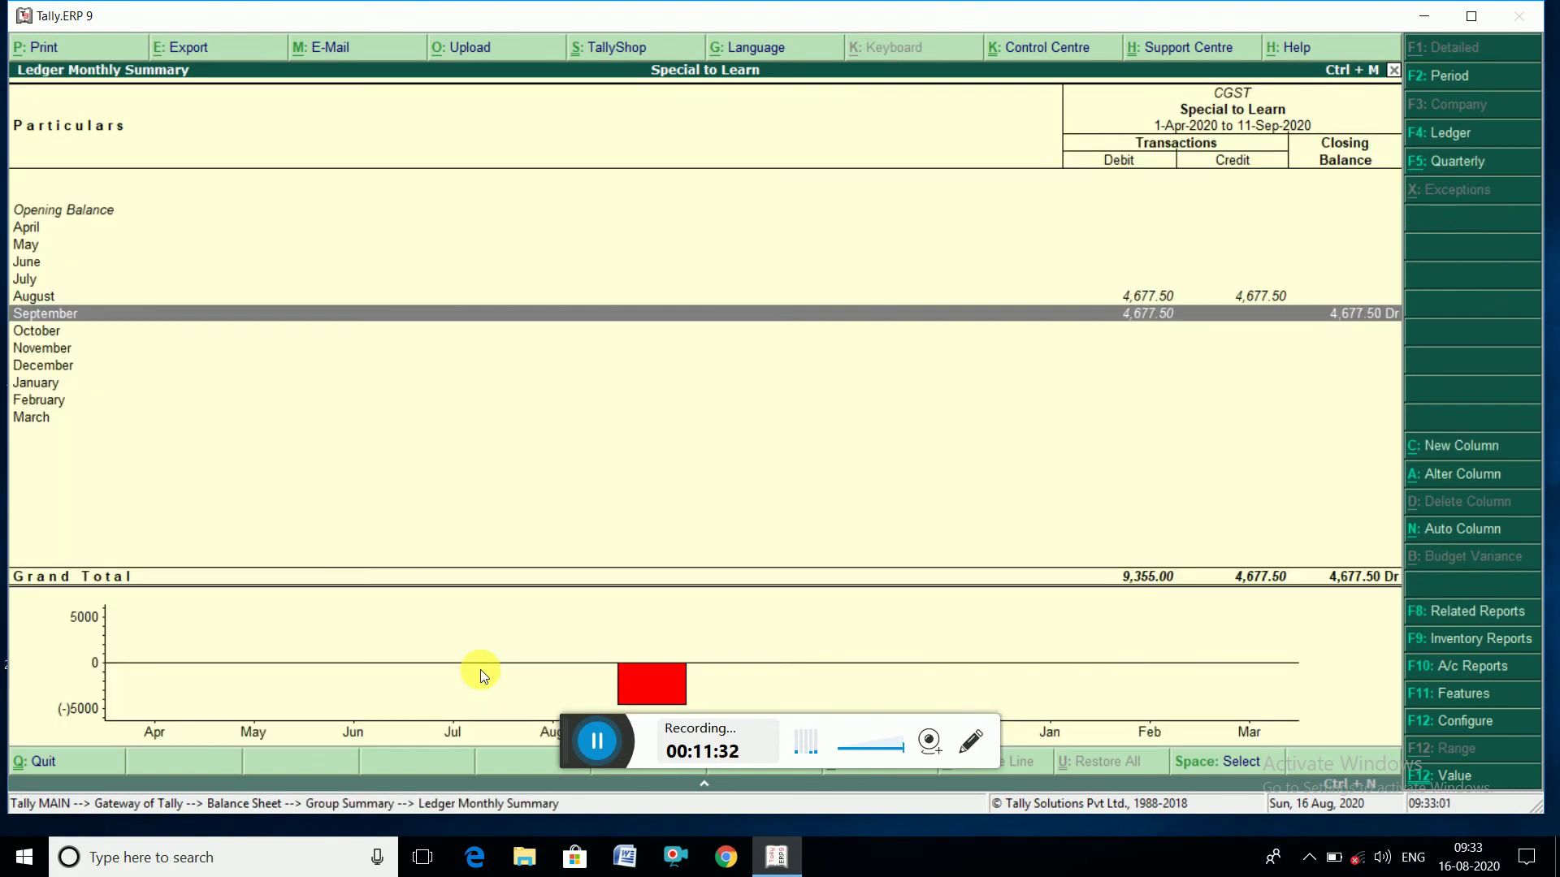
pyautogui.press('Up')
pyautogui.press('Return')
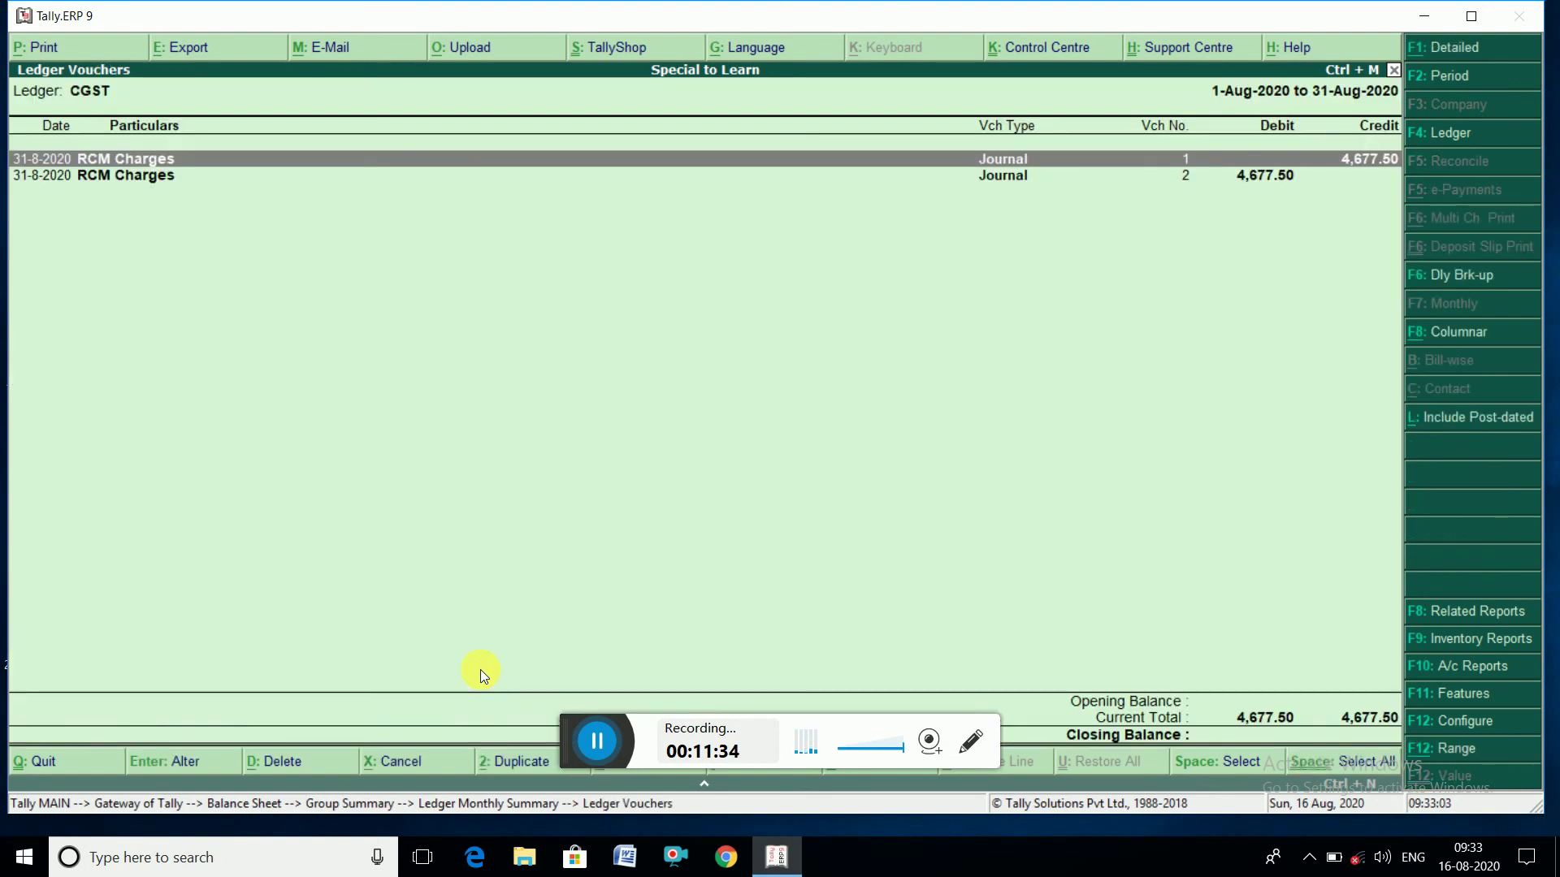
pyautogui.press('Escape')
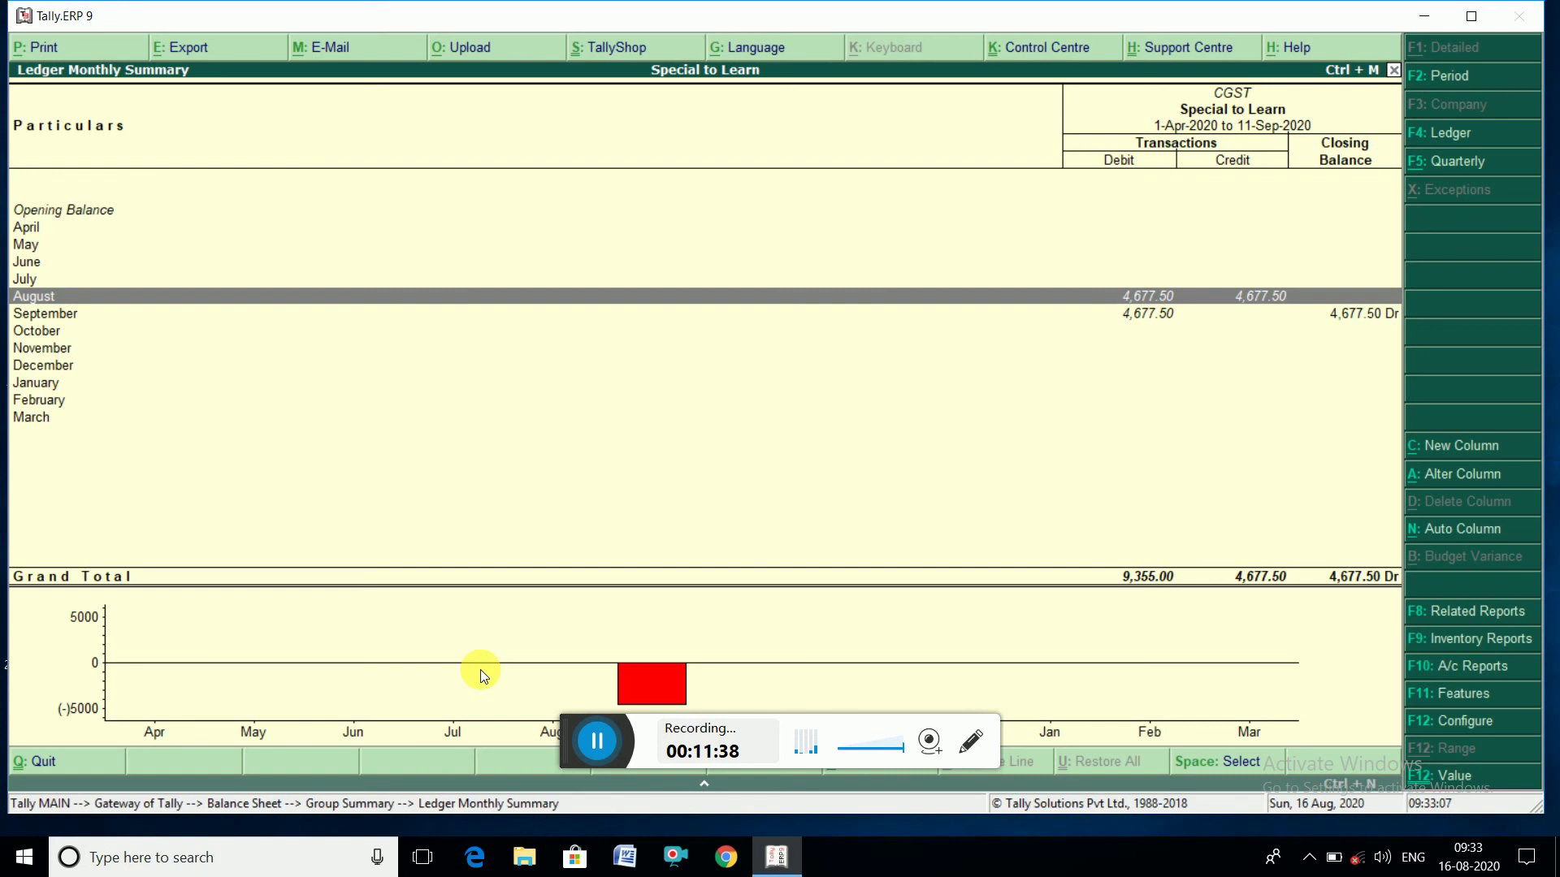
pyautogui.press('Return')
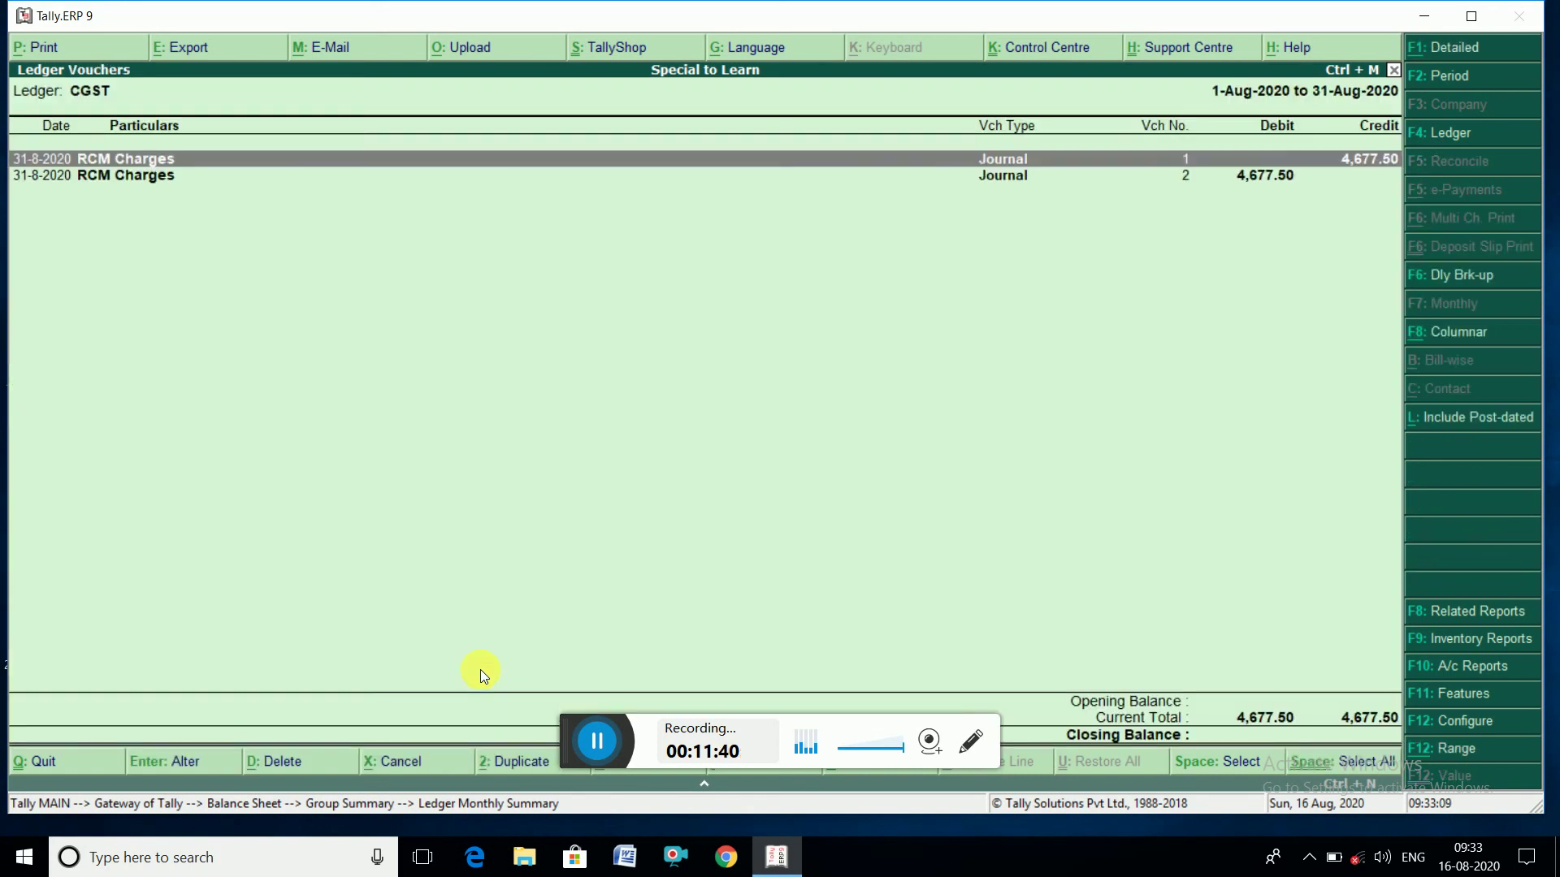
pyautogui.press('Return')
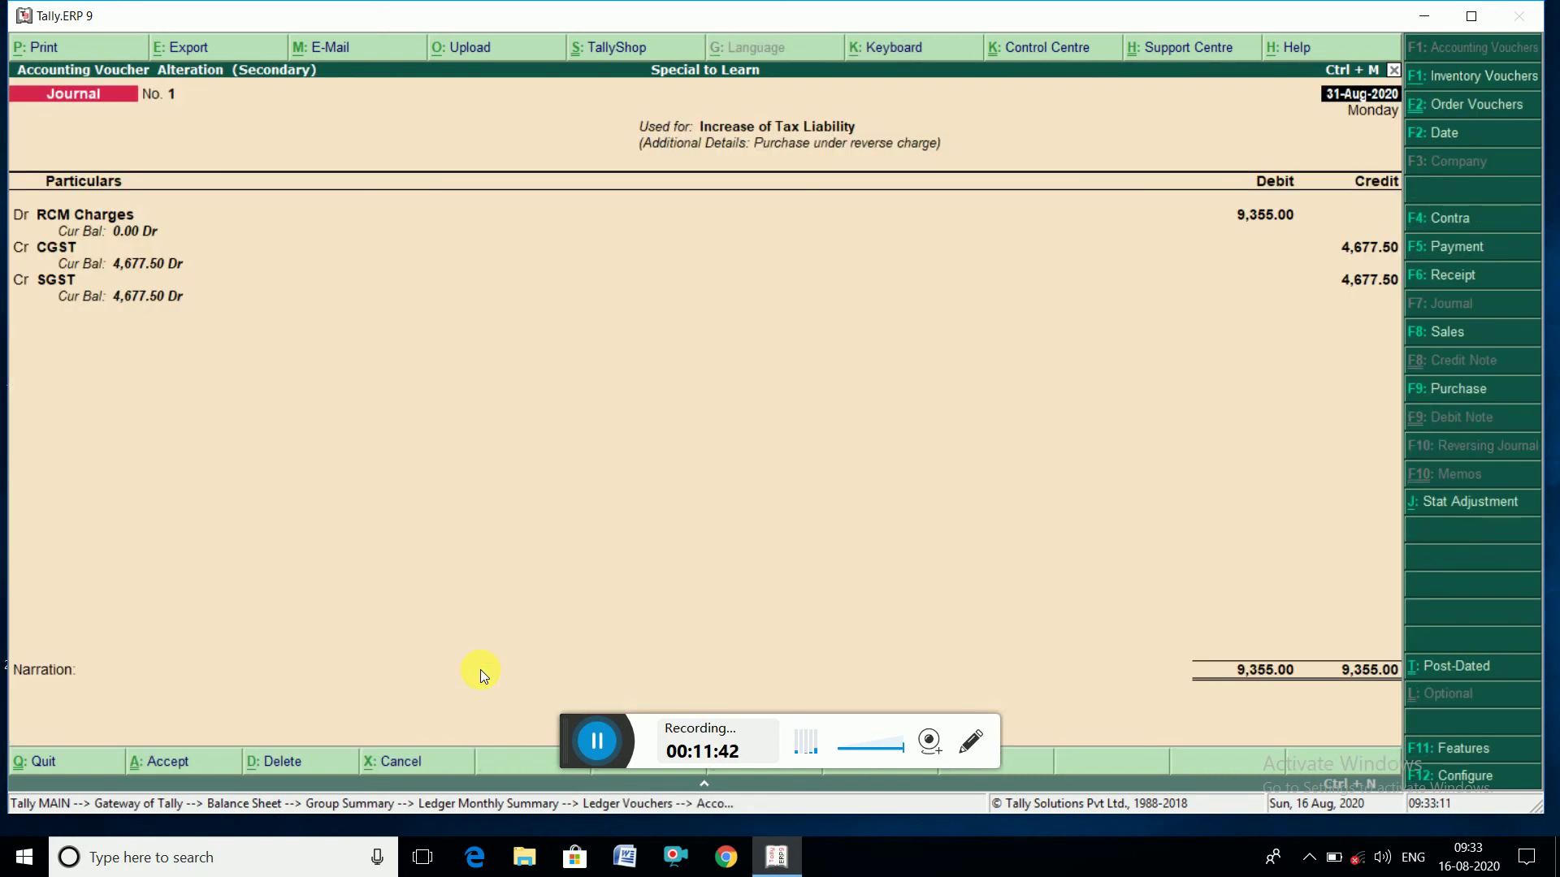
pyautogui.press('Escape')
pyautogui.press('y')
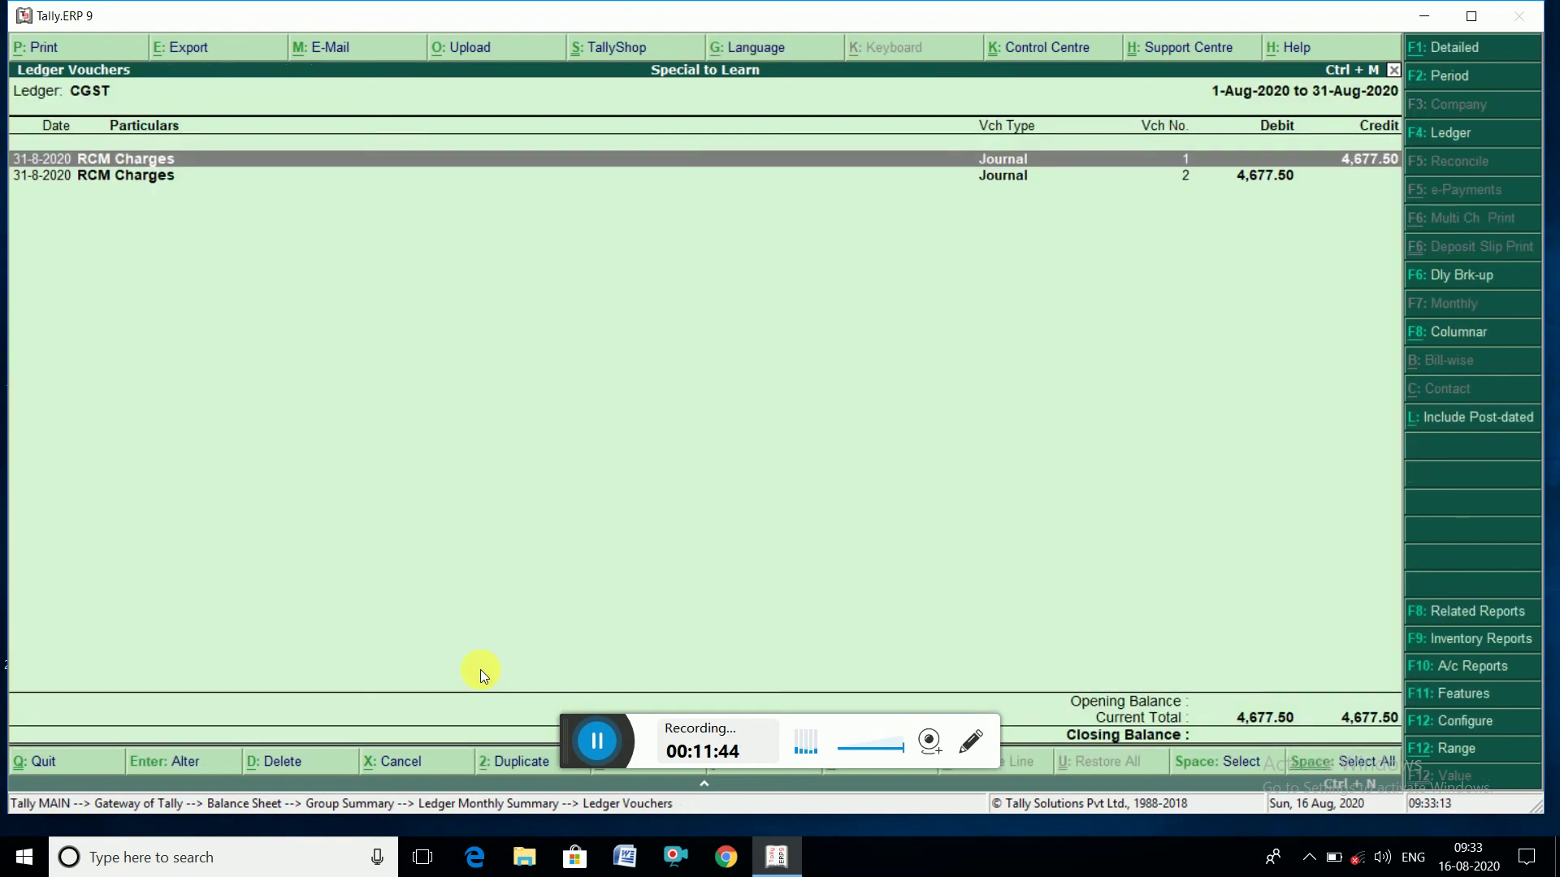
# - Review the August CGST voucher list again down to journal no. 2, and return to September in the monthly summary
pyautogui.press('Escape')
pyautogui.press('Return')
pyautogui.press('Down')
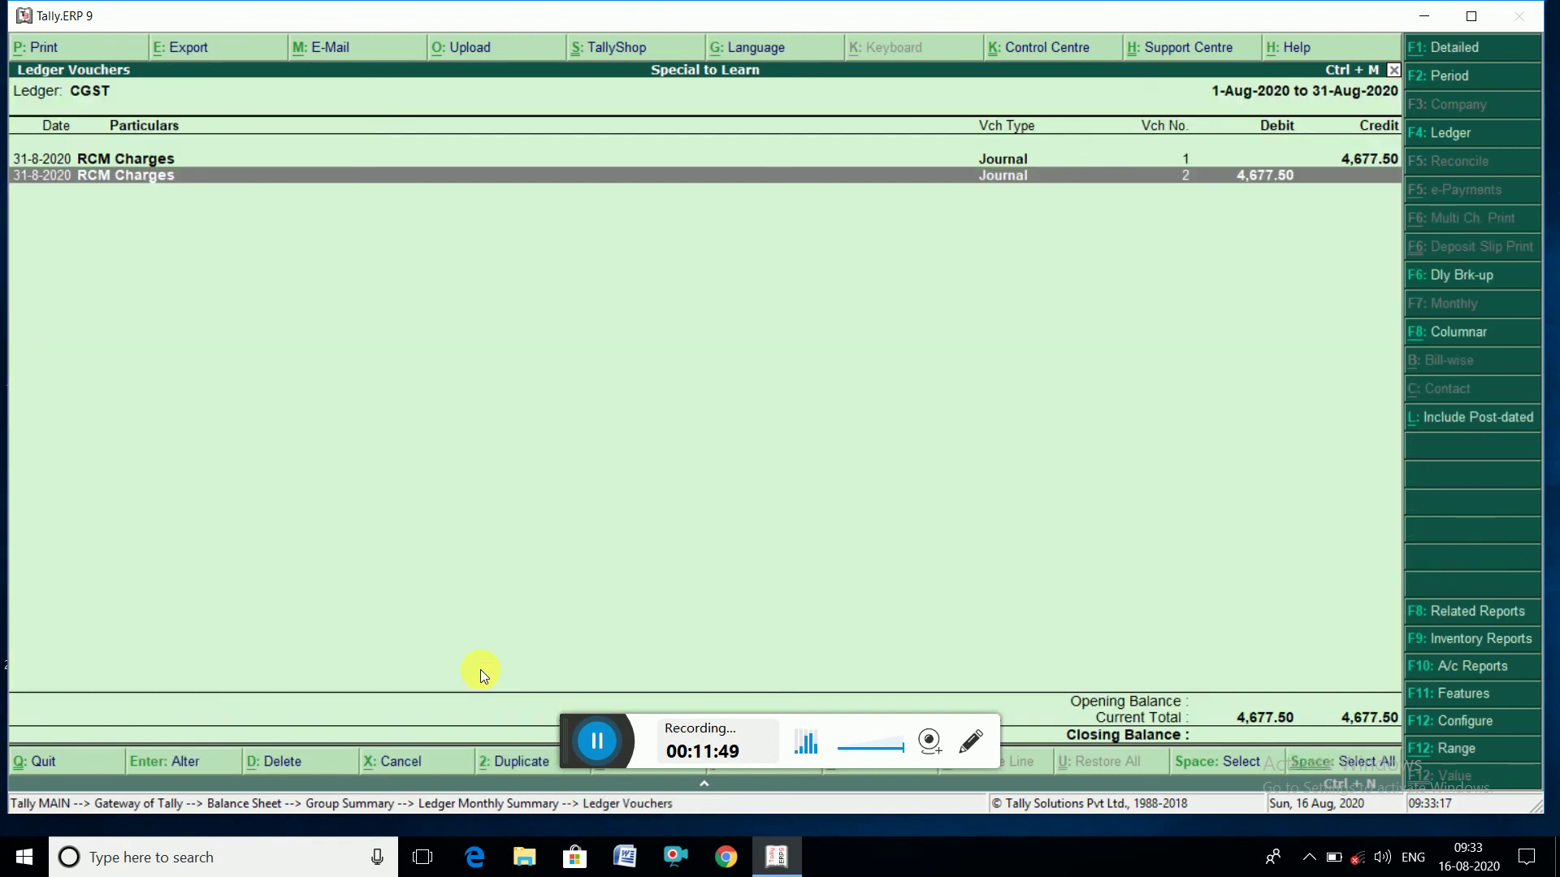
pyautogui.press('Escape')
pyautogui.press('Down')
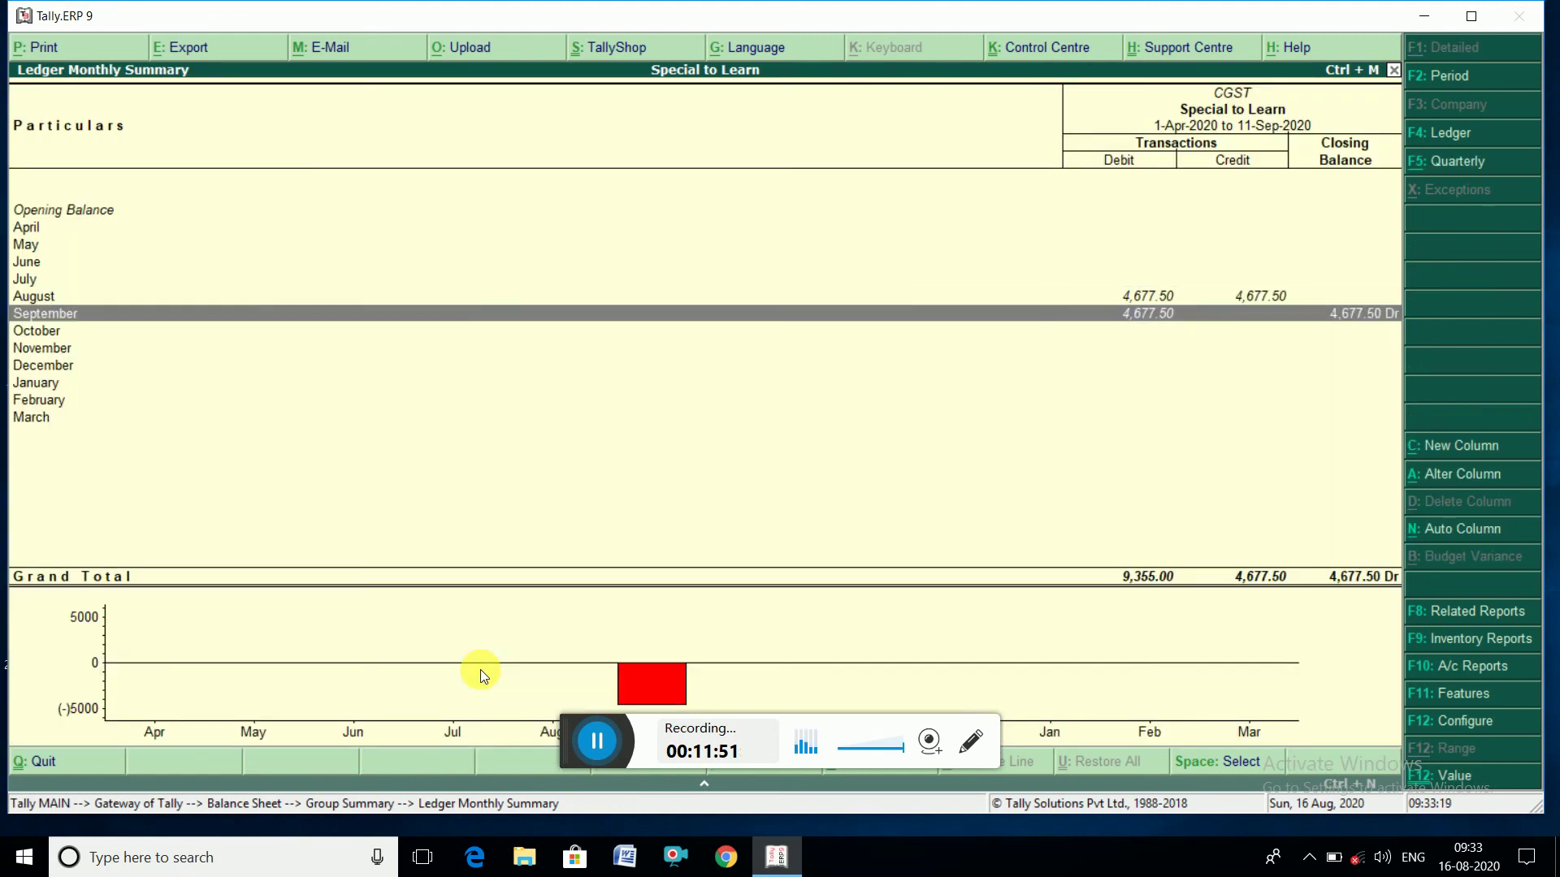